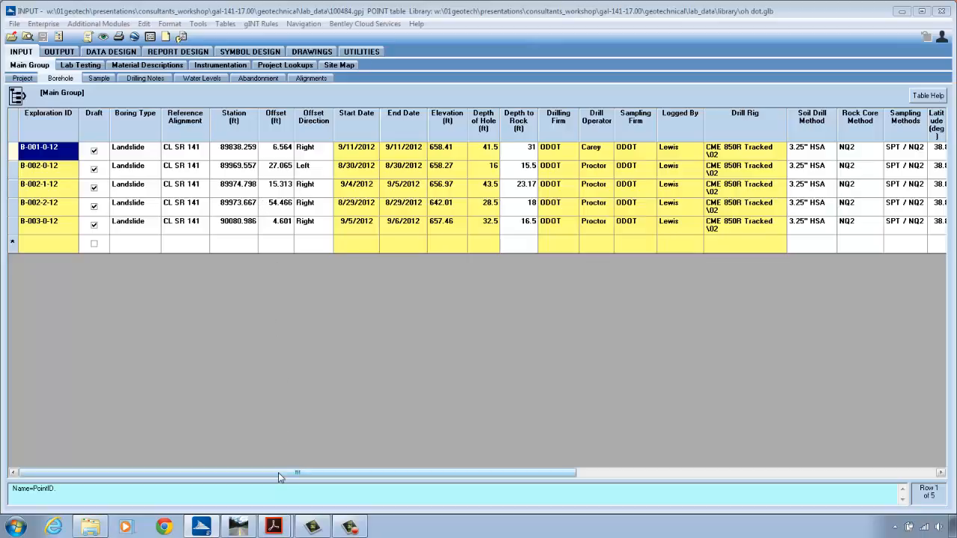
- Review the borehole coordinates, and open the STANDARD ODOT FENCE REPORT in the fence report designs
left_click_drag(278, 472, 644, 498)
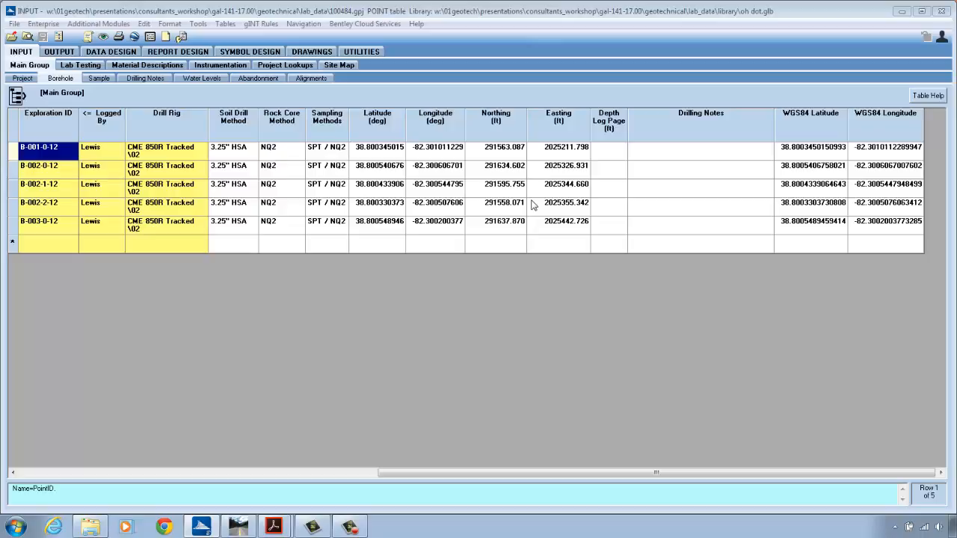
left_click(443, 15)
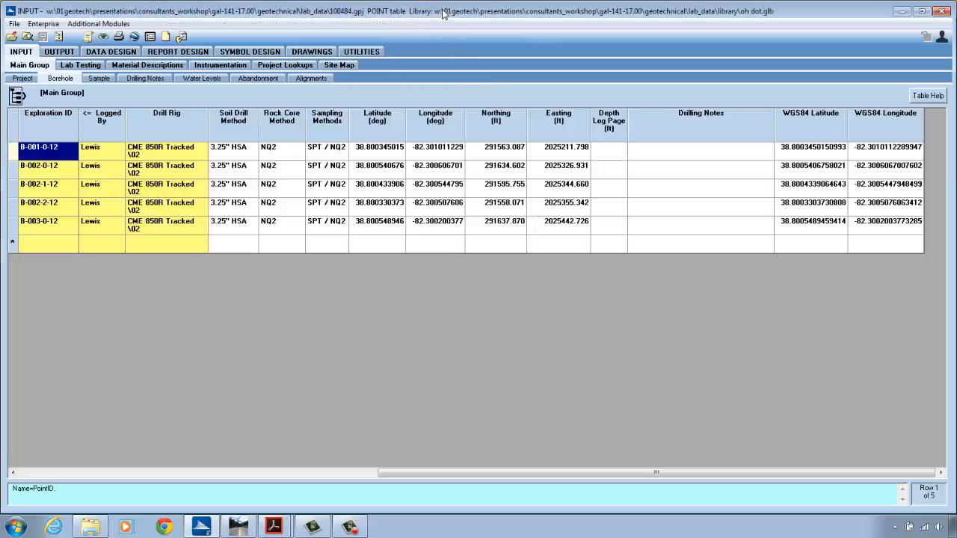
left_click(159, 53)
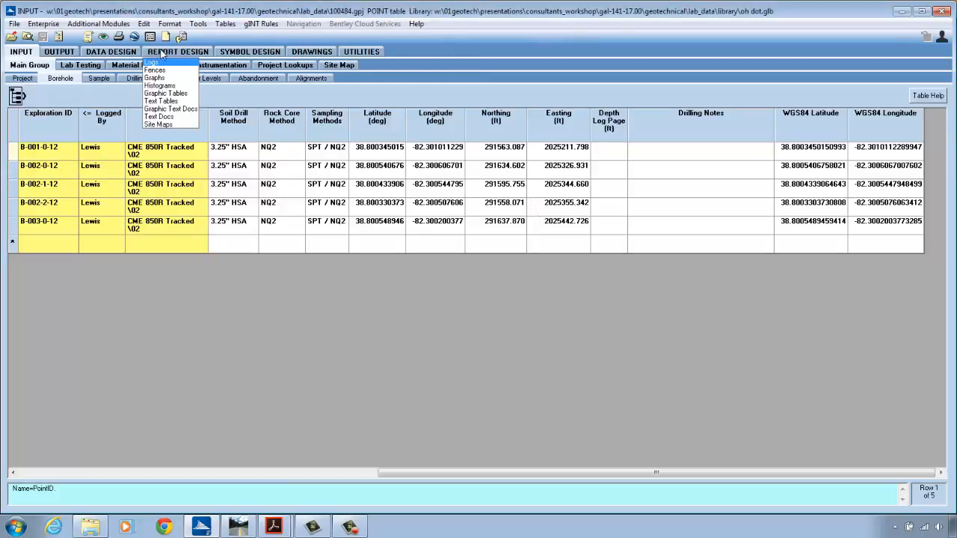
left_click(156, 62)
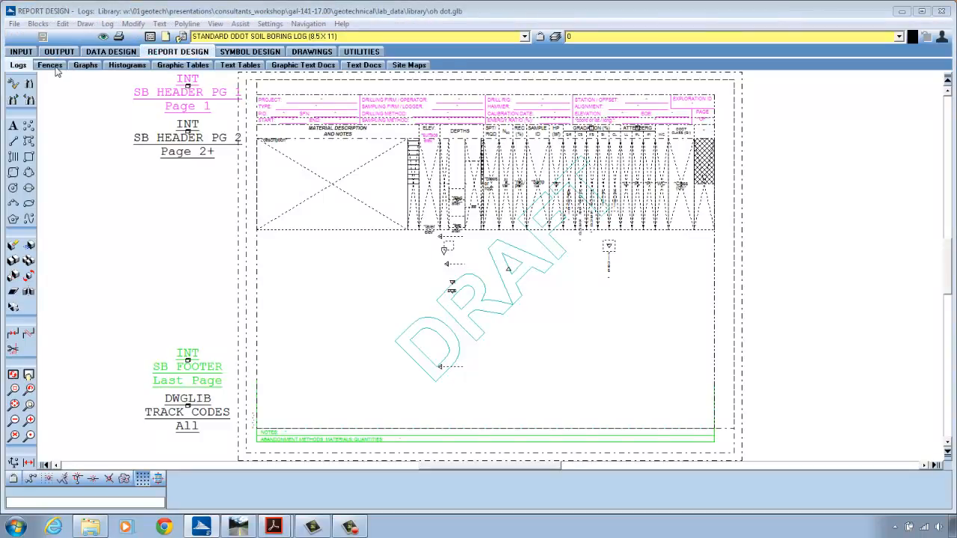
left_click(54, 68)
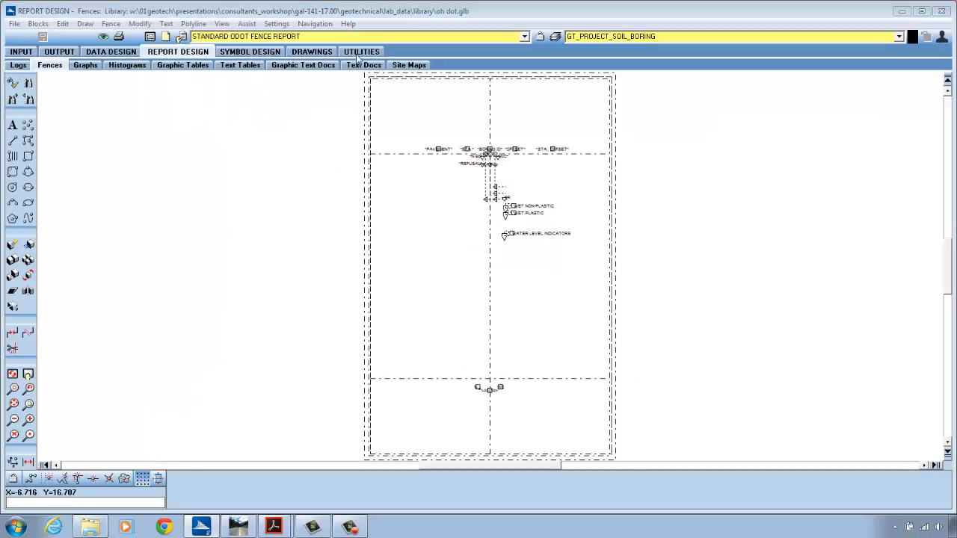
left_click(525, 37)
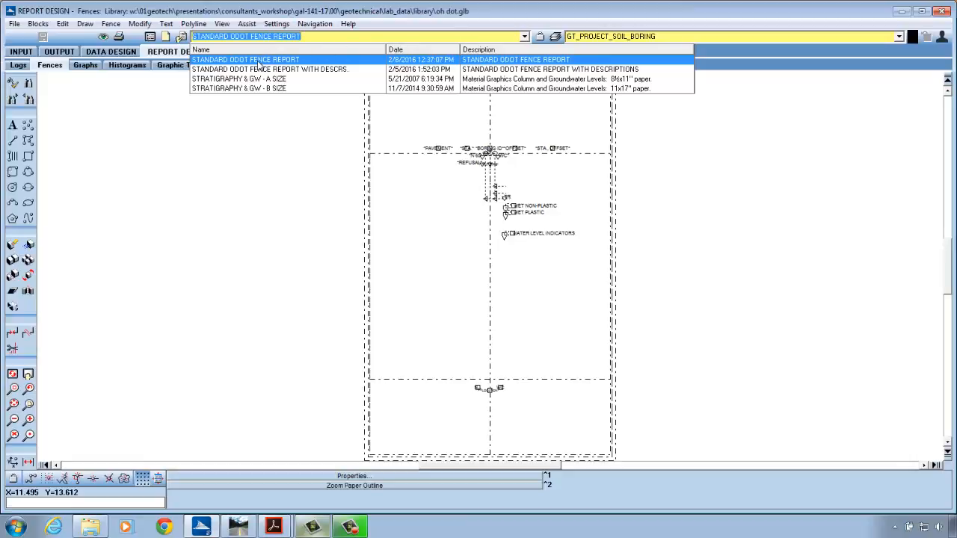
left_click(257, 62)
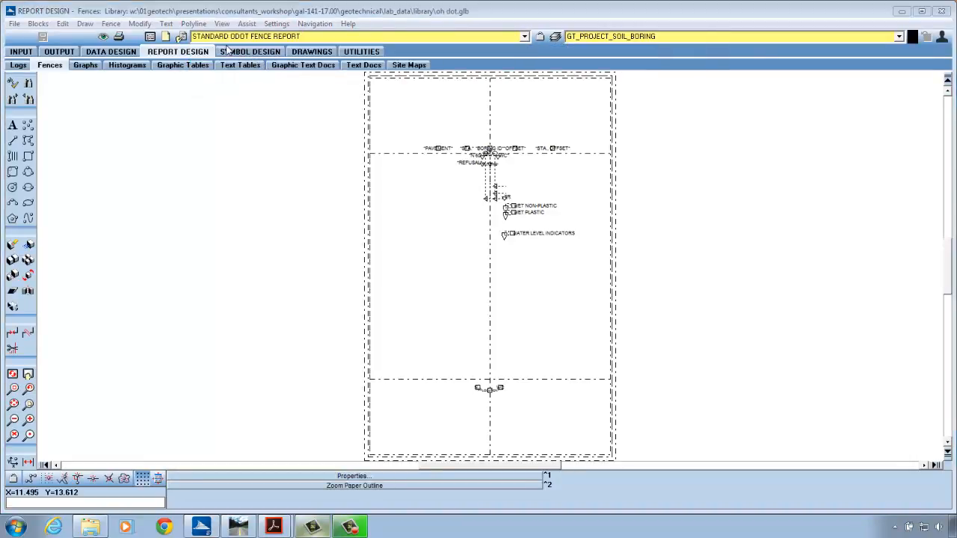
- Review the fence report's general properties, including the available page sizes, and accept them without changes
left_click(181, 38)
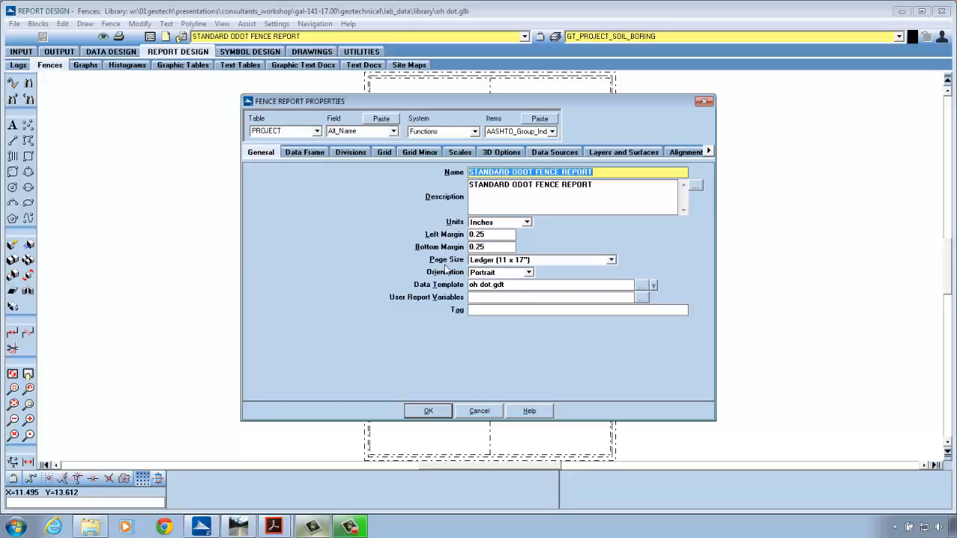
left_click(611, 260)
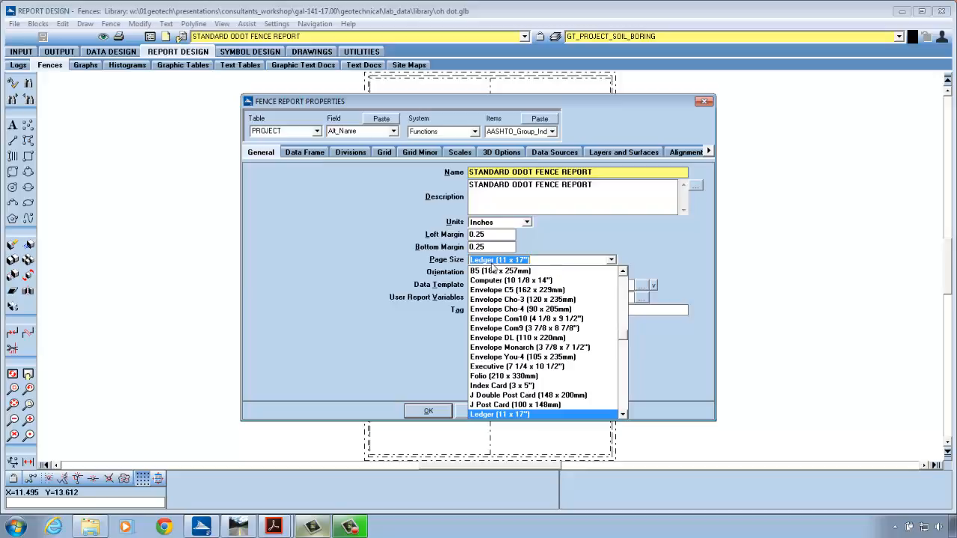
left_click(535, 262)
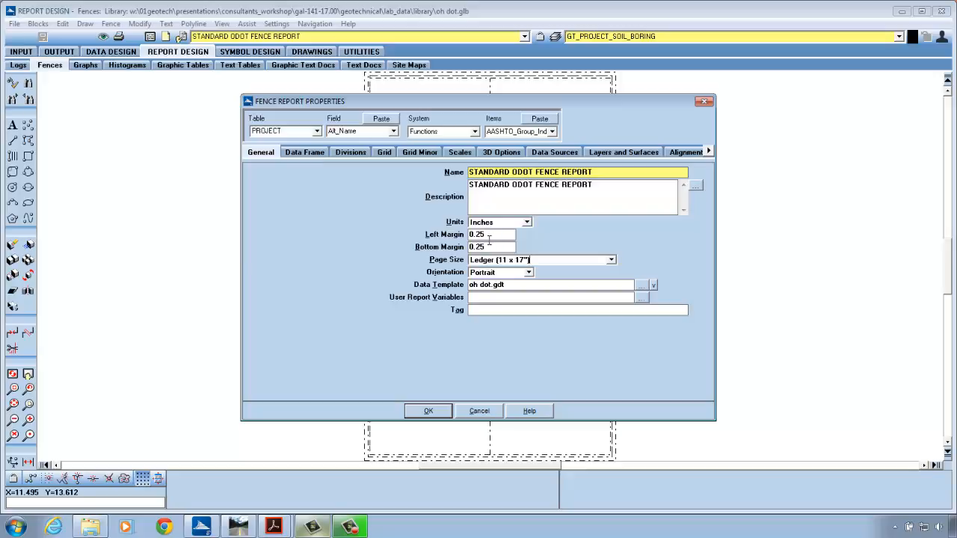
left_click(429, 413)
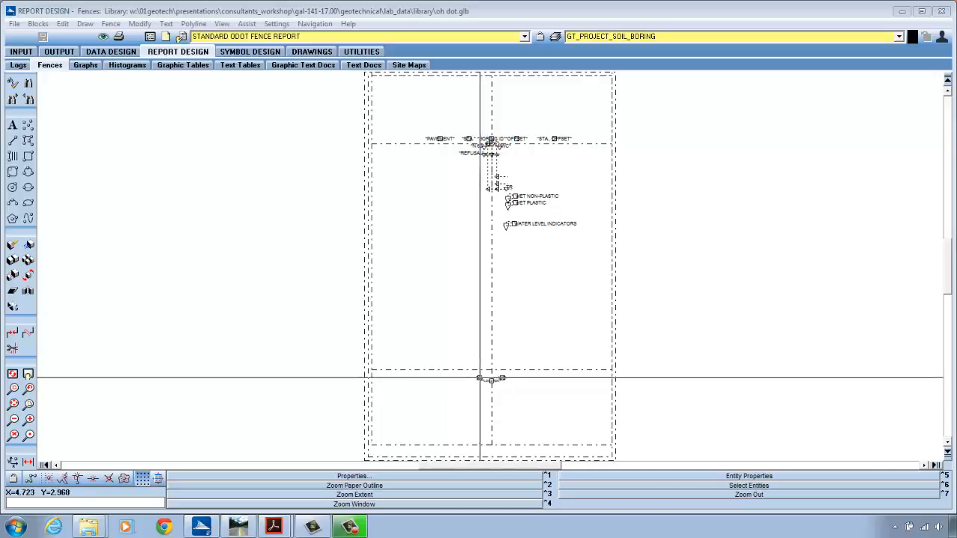
- Examine the boring header, N60, water content and water level entities in the upper part of the fence report
left_click(14, 389)
left_click(365, 246)
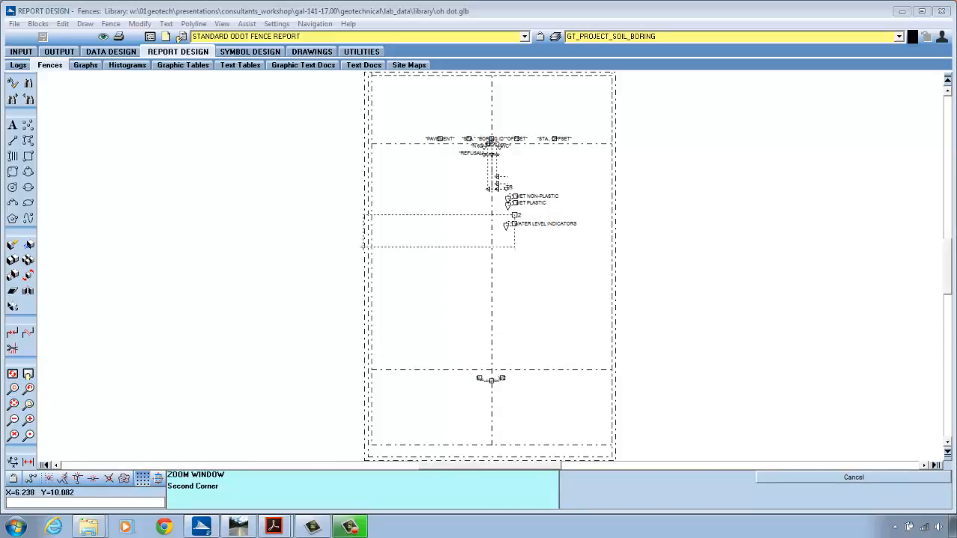
left_click(647, 106)
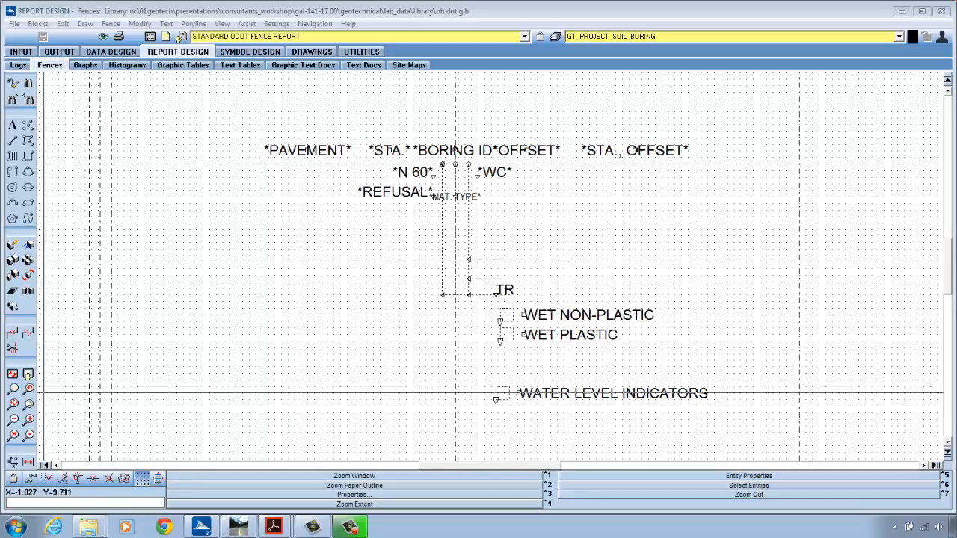
left_click(28, 404)
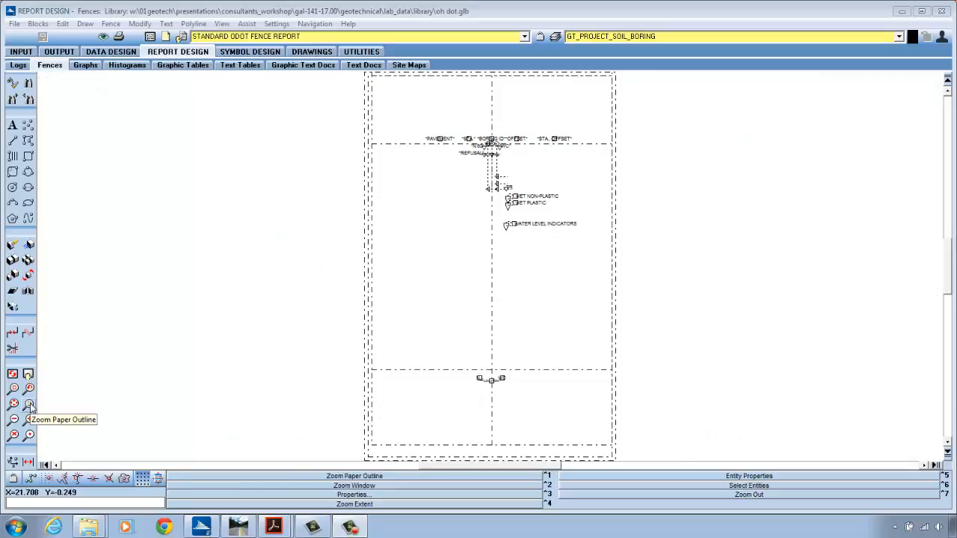
- Examine the N60, WC and location labels at the base of the boring column in the fence report
left_click(13, 388)
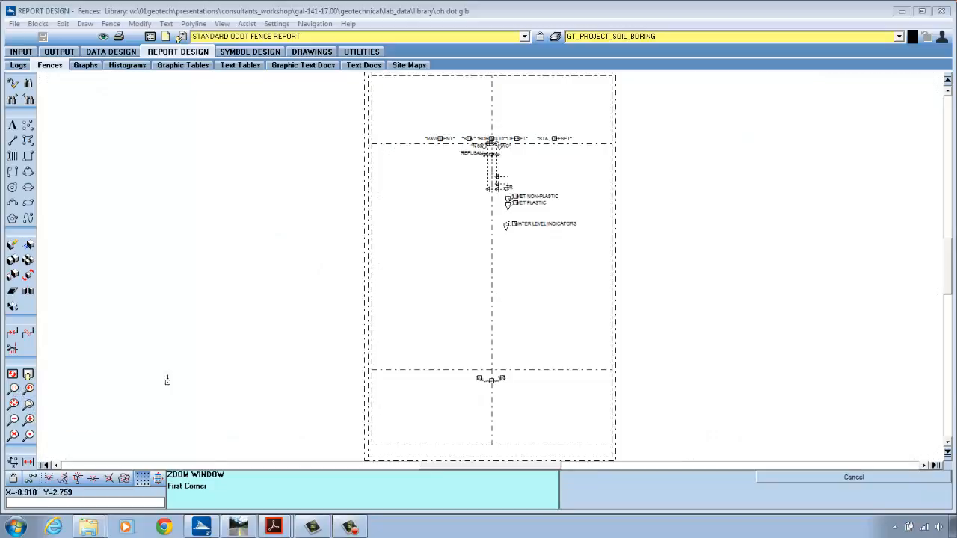
left_click(462, 389)
left_click(532, 361)
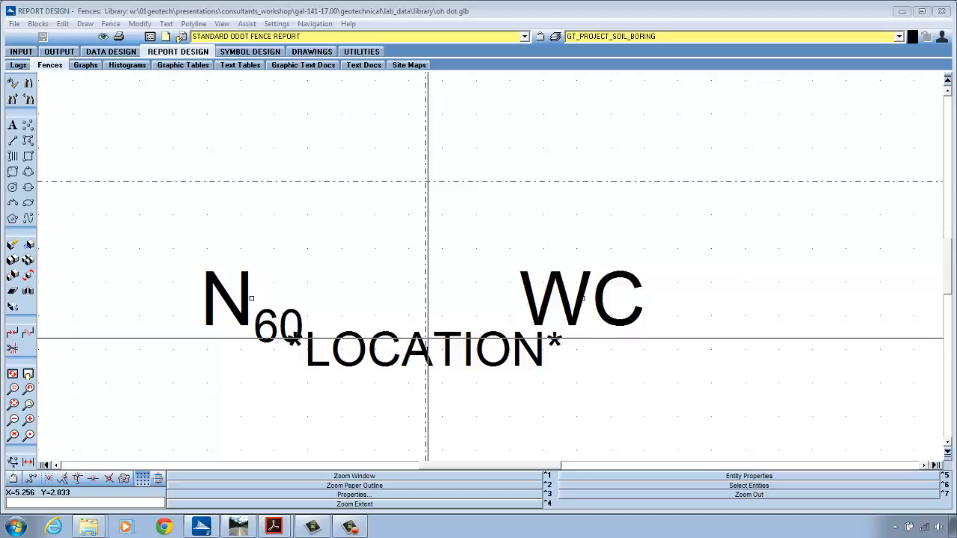
left_click(30, 406)
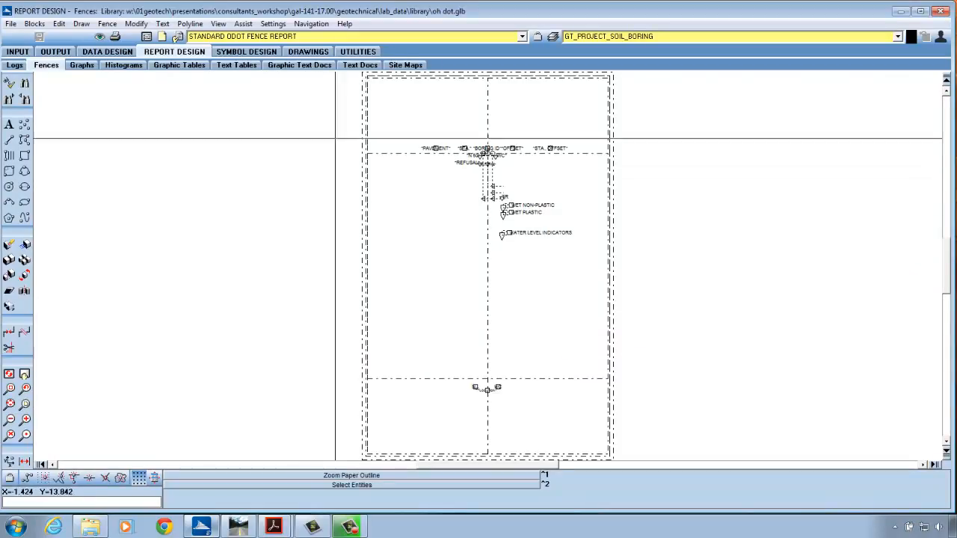
- Open the STANDARD ODOT FENCE REPORT WITH DESCRS. design and examine its supplemental, non-component and rock description entities
left_click(521, 37)
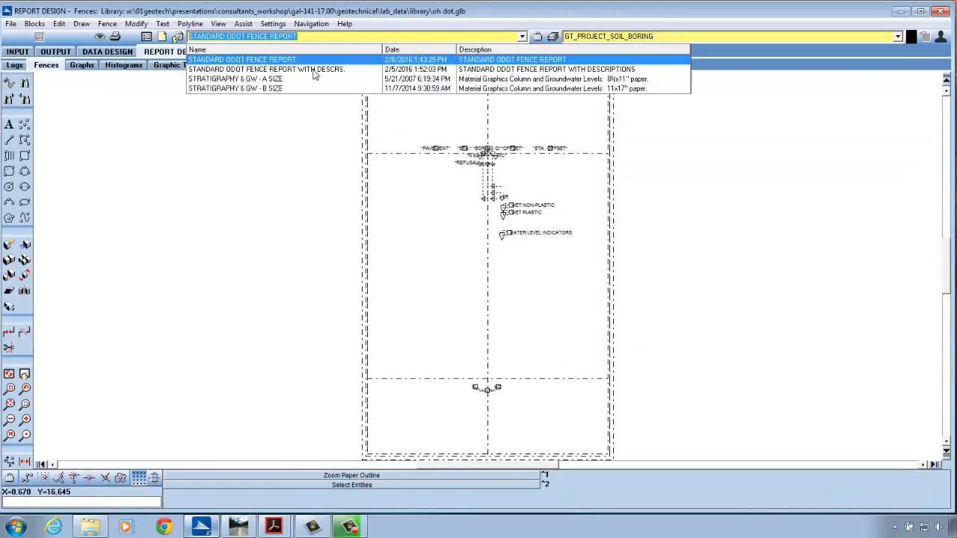
left_click(306, 69)
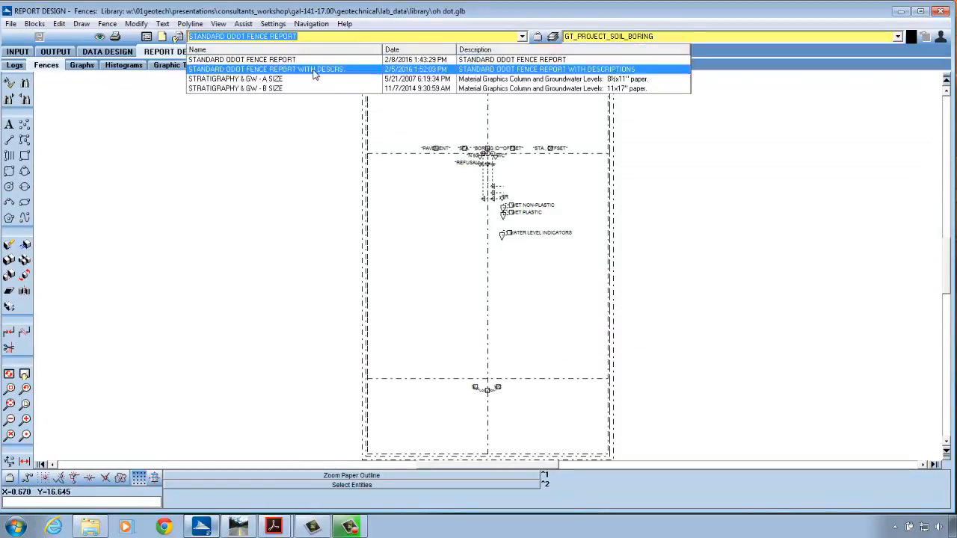
left_click(10, 390)
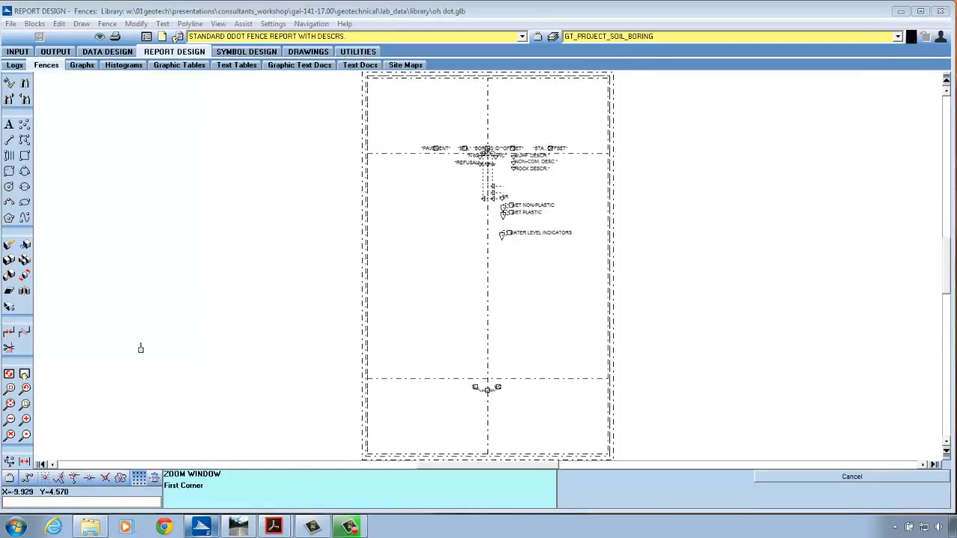
left_click(344, 246)
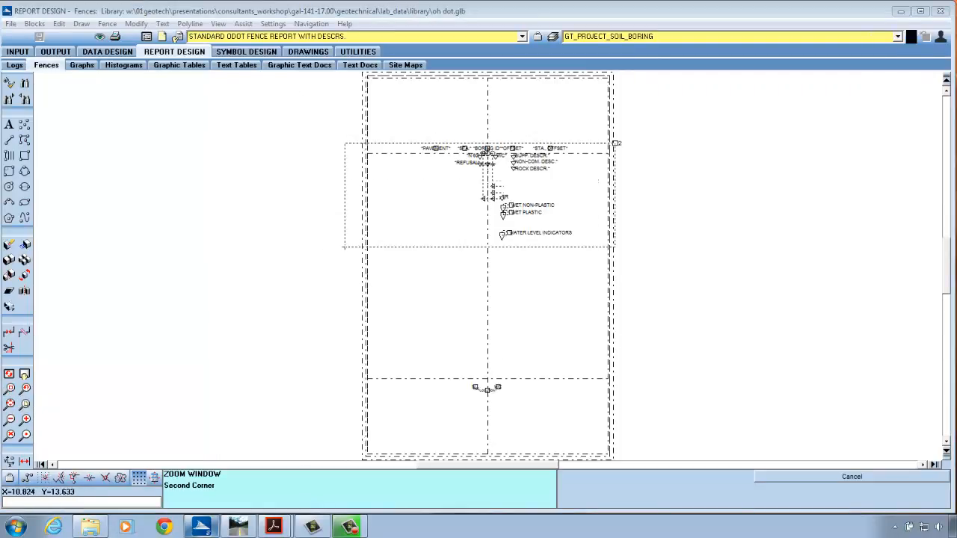
left_click(619, 135)
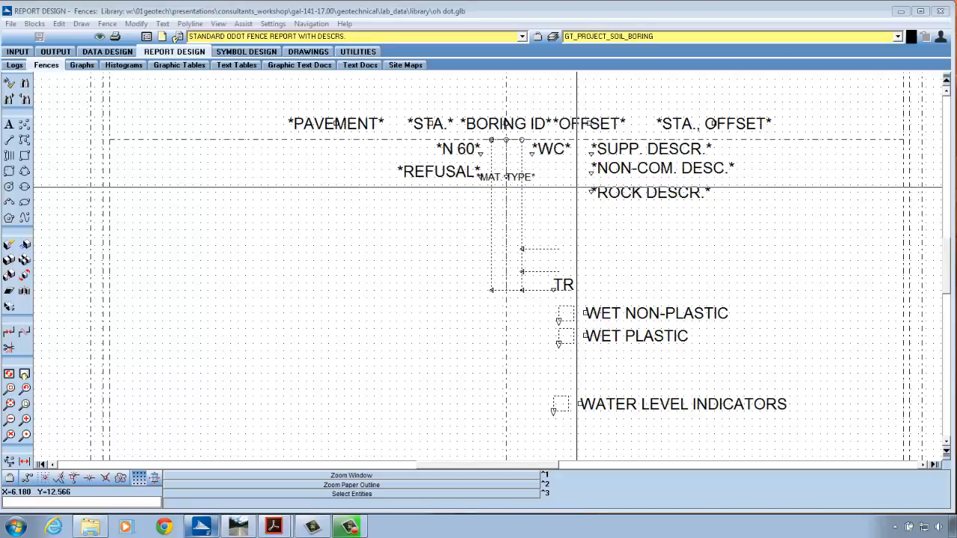
- Review the lithology, soil component and rock component descriptions entered for boring B-001-0-12
left_click(20, 52)
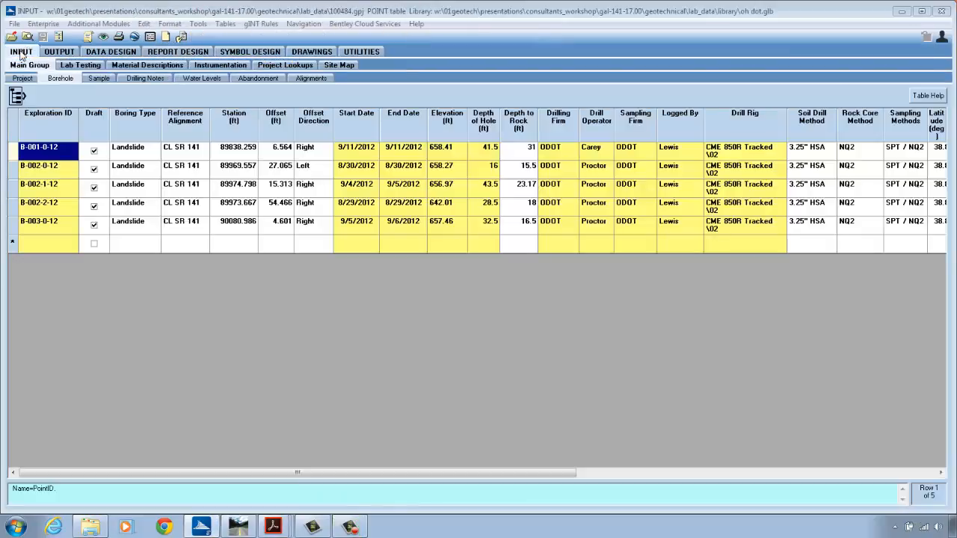
left_click(154, 67)
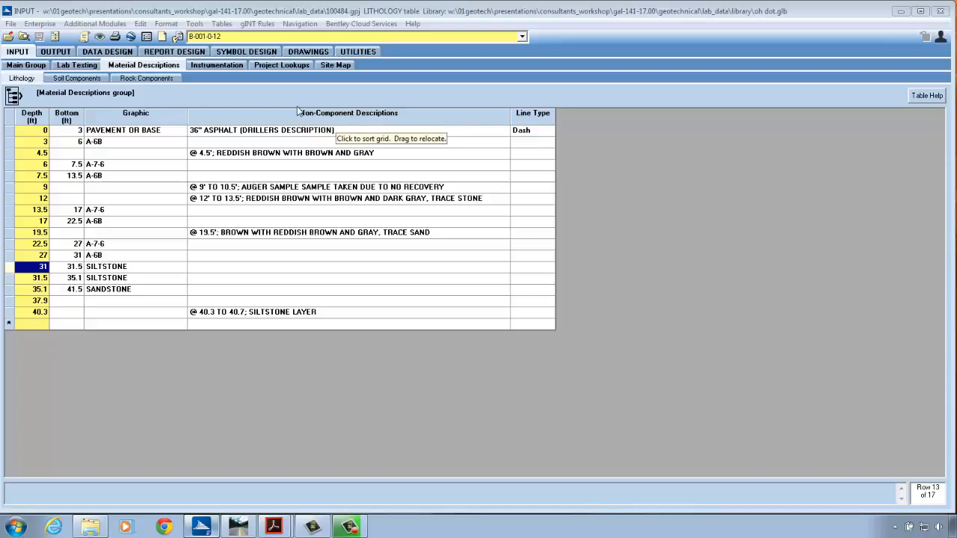
left_click(76, 78)
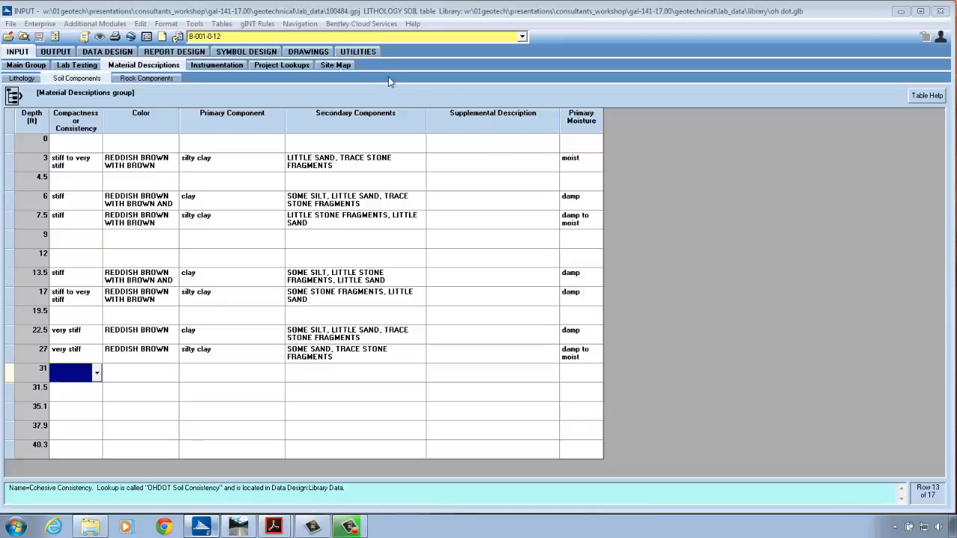
left_click(148, 79)
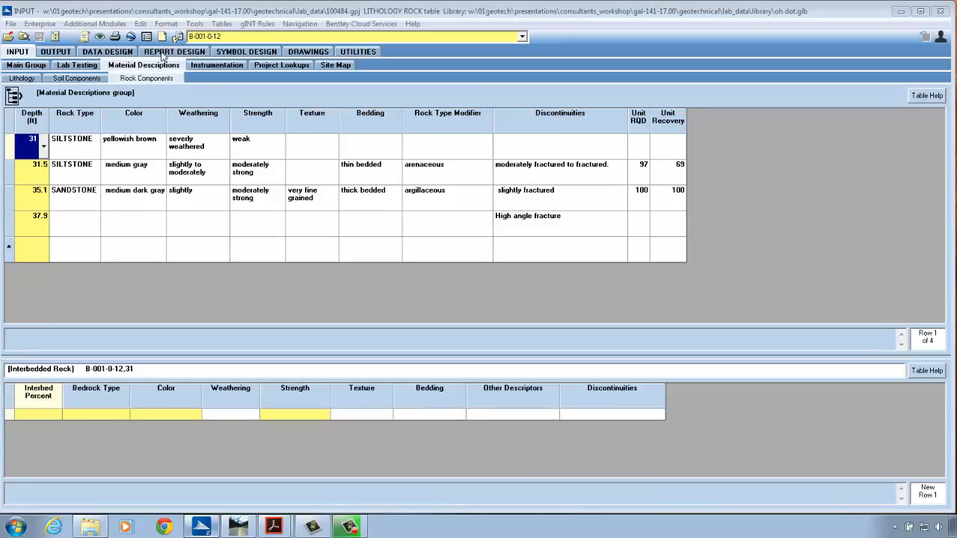
- Return to the fence report design and review its layer properties without changing them
left_click(161, 52)
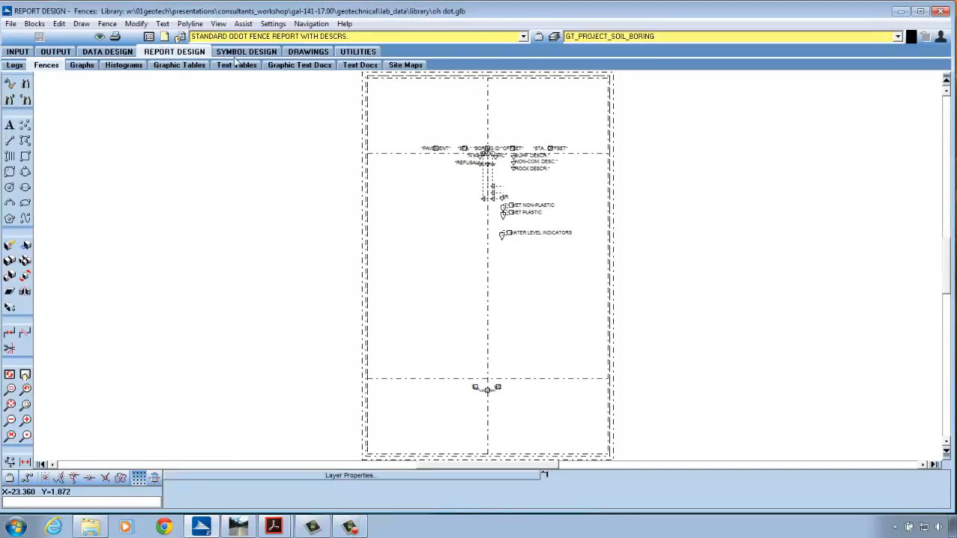
left_click(555, 38)
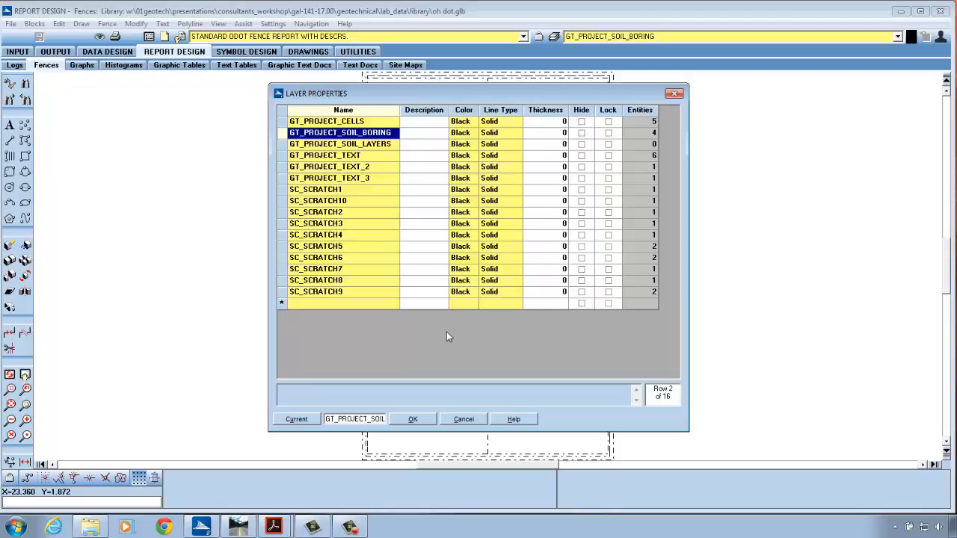
left_click(412, 420)
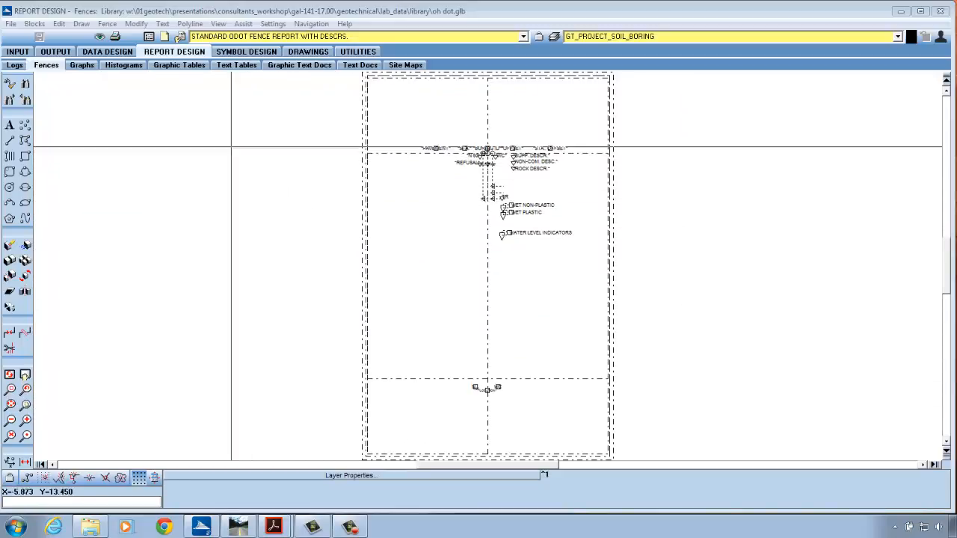
- Go to the fence output and choose STANDARD ODOT FENCE REPORT as the report
left_click(51, 52)
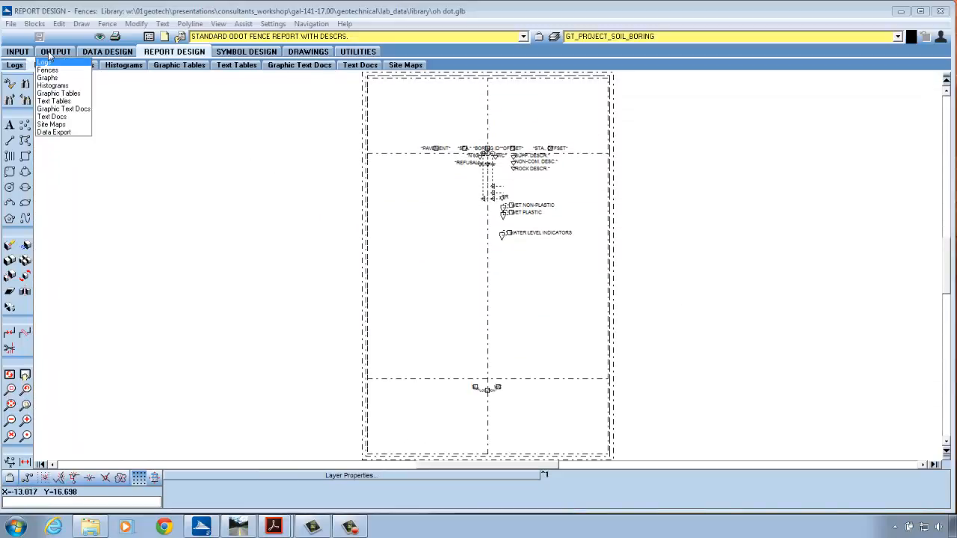
left_click(49, 61)
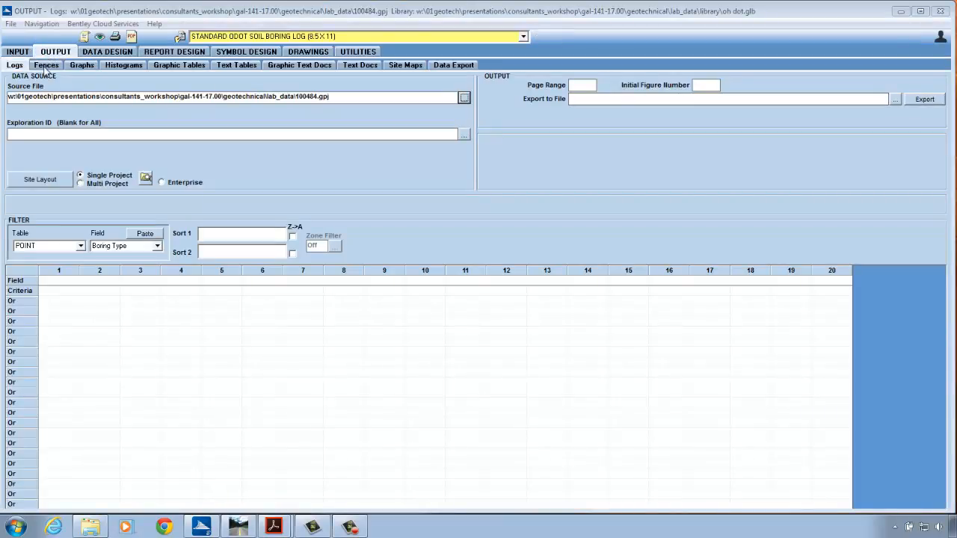
left_click(46, 66)
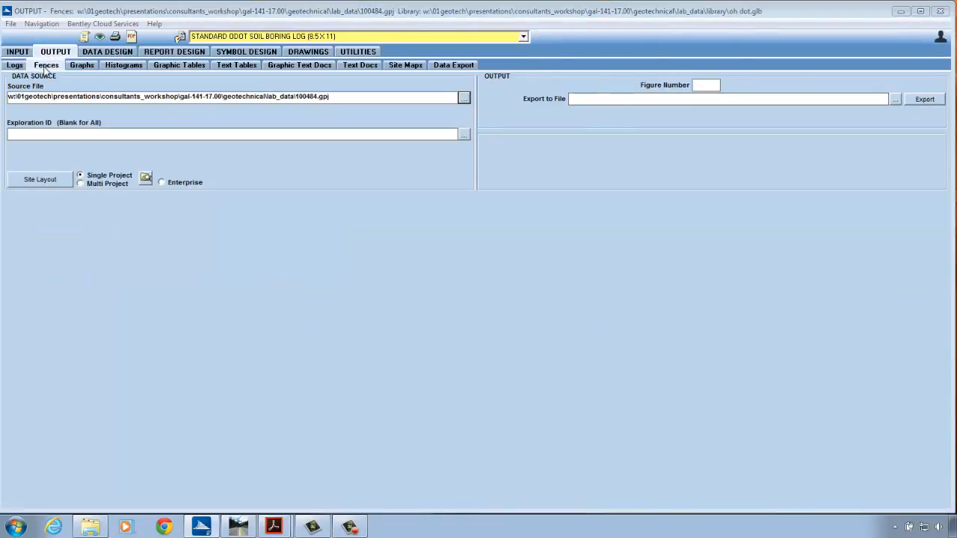
left_click(524, 36)
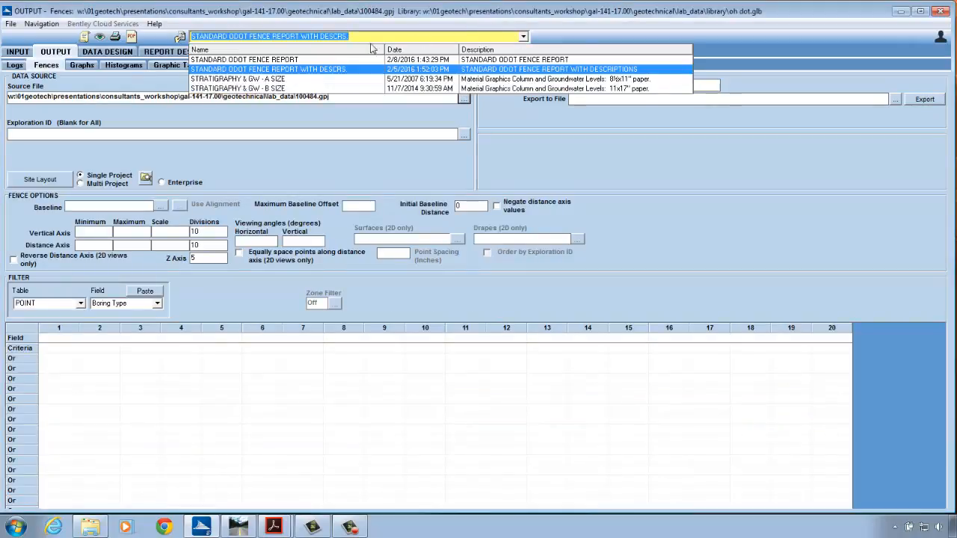
left_click(287, 64)
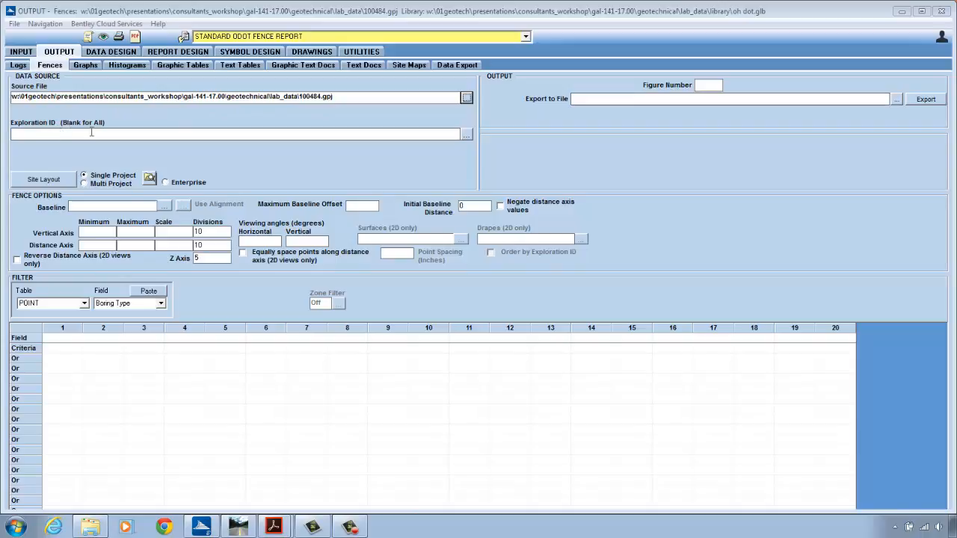
- Check the available exploration IDs without selecting any, and set the vertical axis minimum to 0
left_click(468, 139)
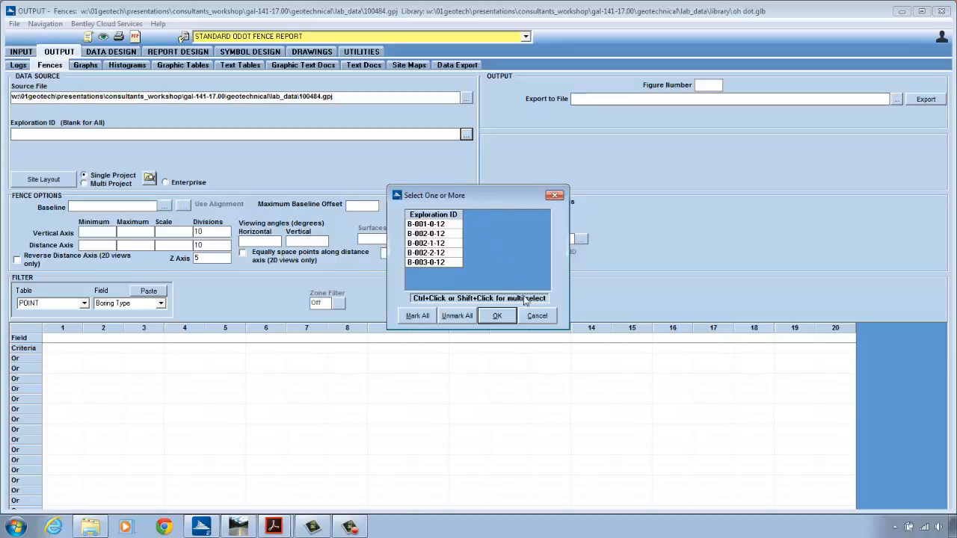
left_click(537, 316)
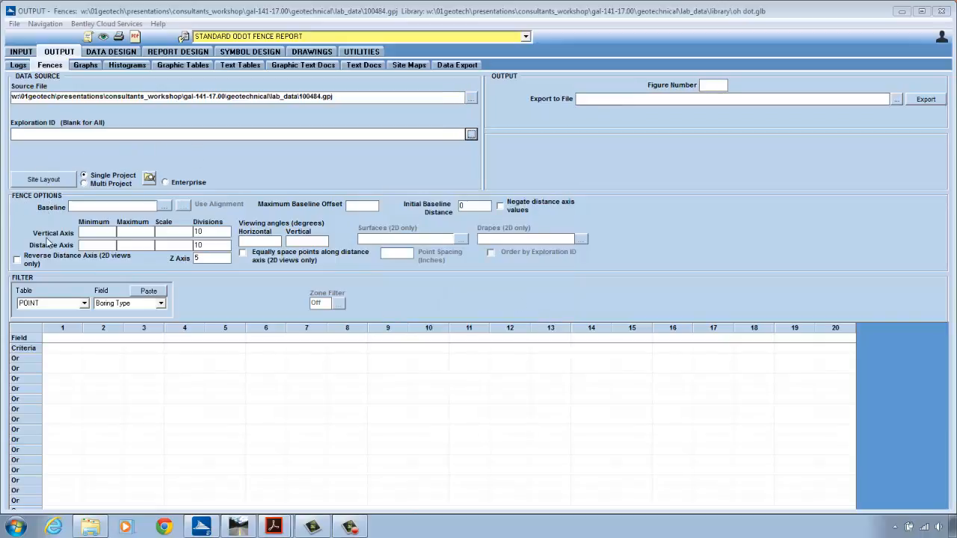
left_click(107, 232)
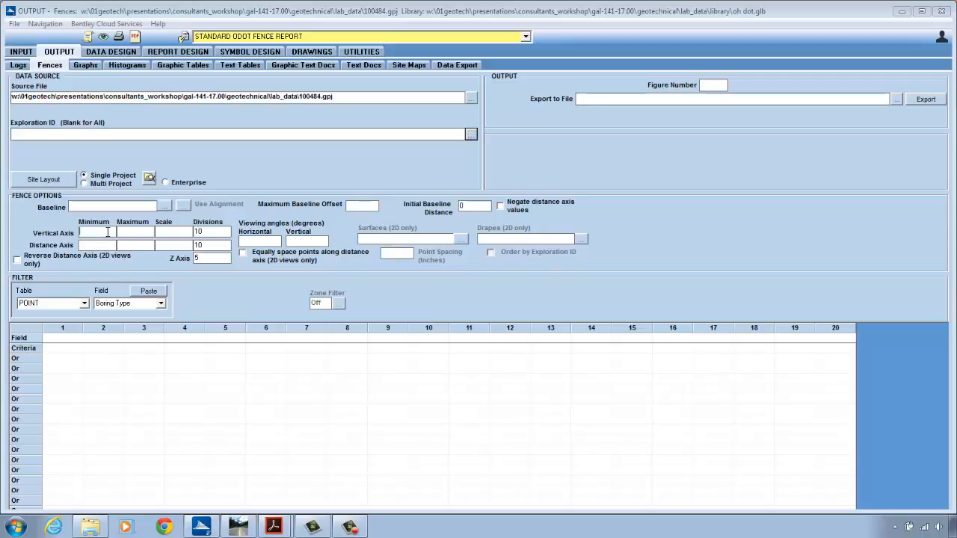
type("0")
- Switch to Acrobat Reader and examine the elevation grids on the plan-and-profile sheet pp_sheet.pdf and the cross-section sheet xs_sheet.pdf
mouse_move(273, 526)
left_click(258, 495)
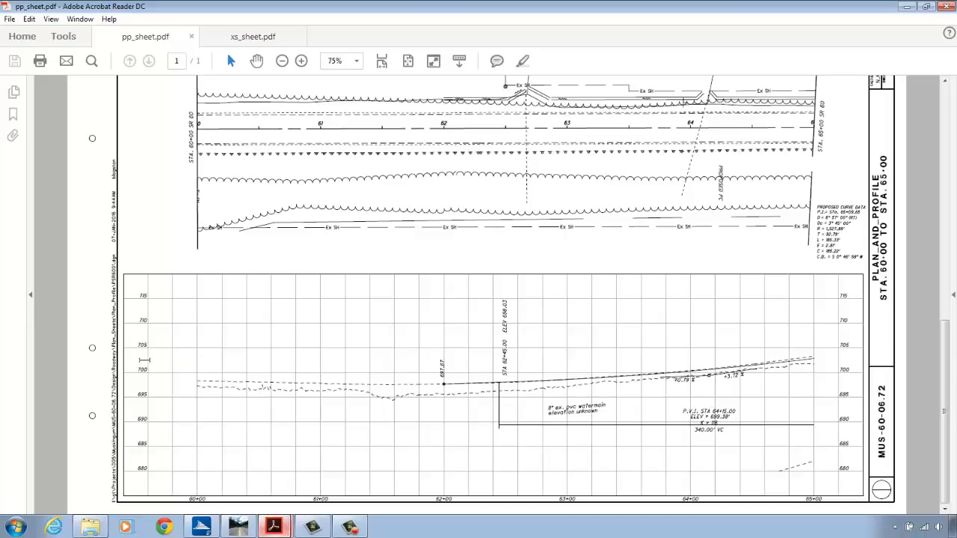
mouse_move(273, 526)
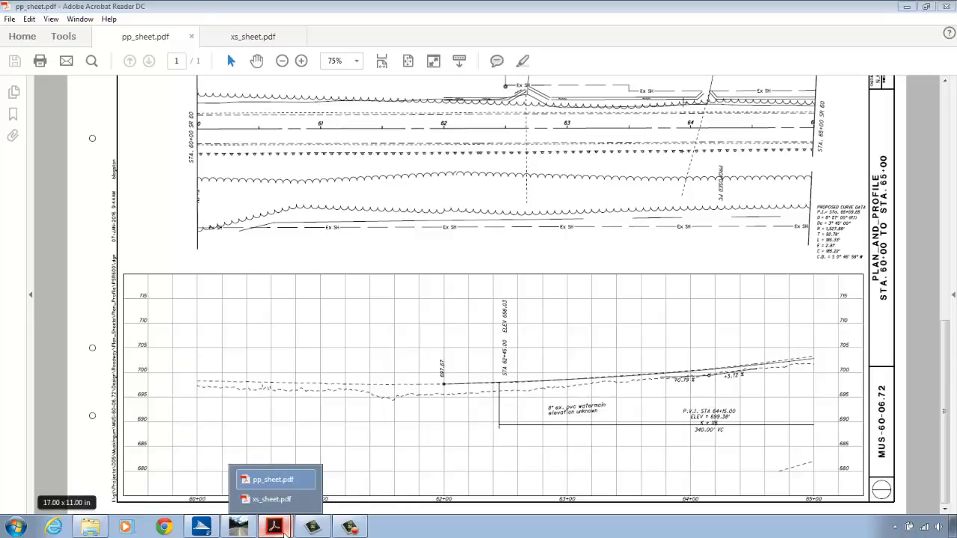
left_click(272, 499)
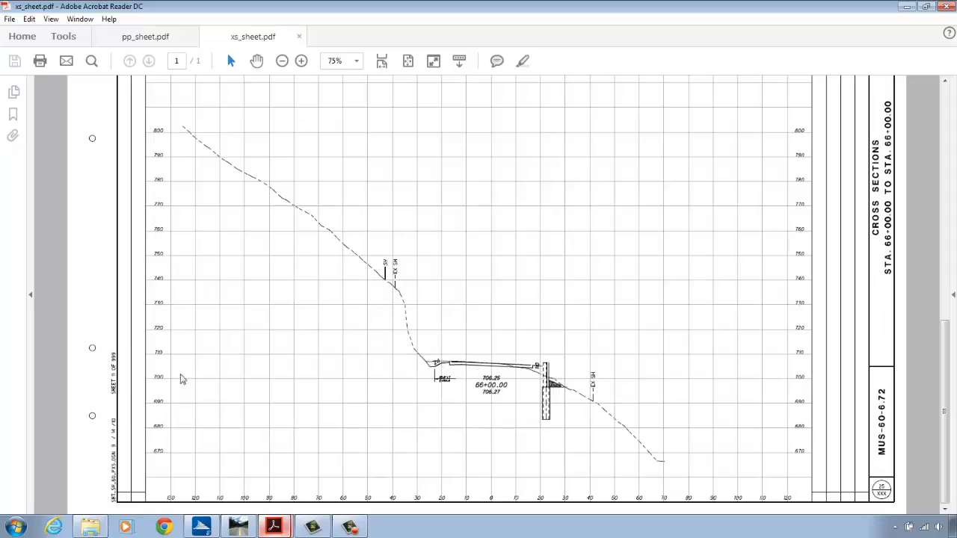
- Return to gINT and set the vertical axis scale of the fence to 10
left_click(201, 497)
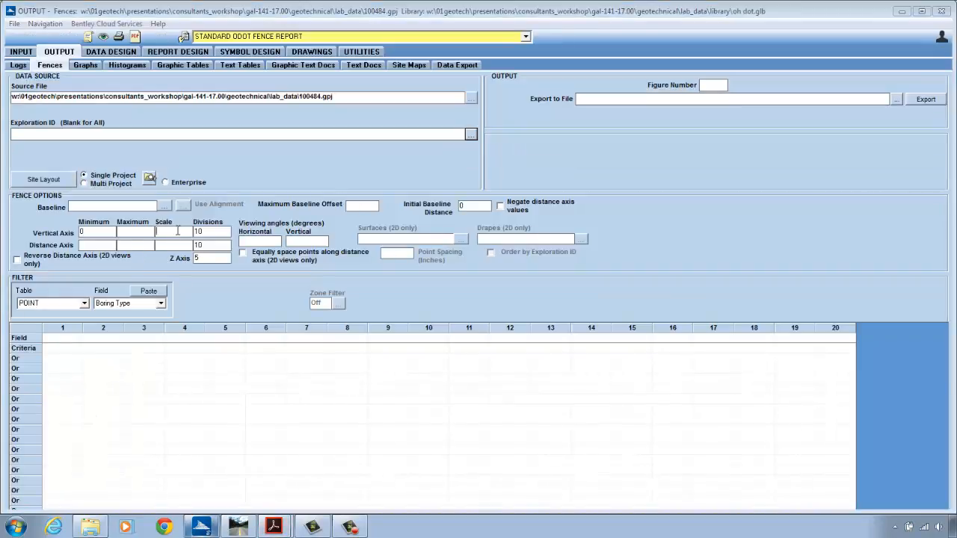
left_click(180, 231)
type("10")
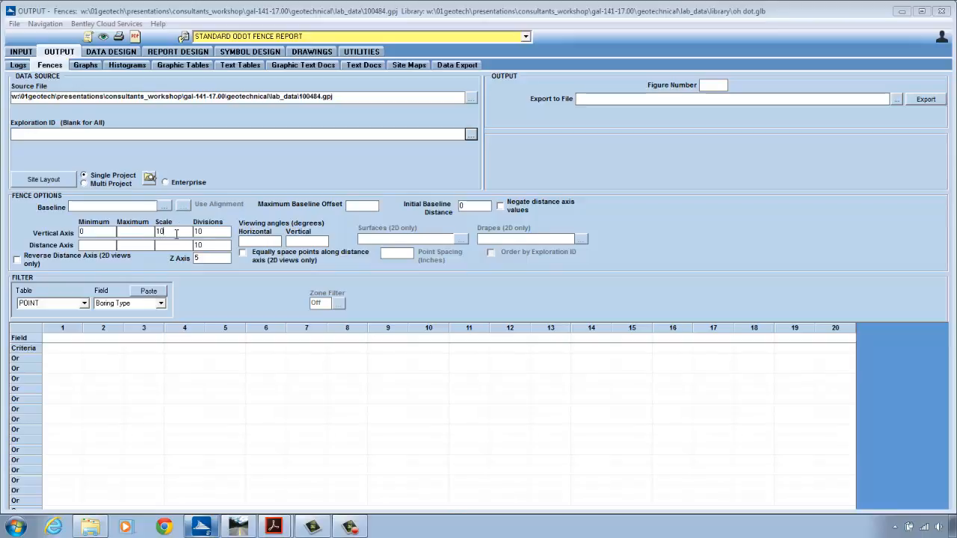
left_click(179, 231)
- Space the points equally at 5 inches, ordered by Exploration ID, and preview the fence report
left_click(243, 255)
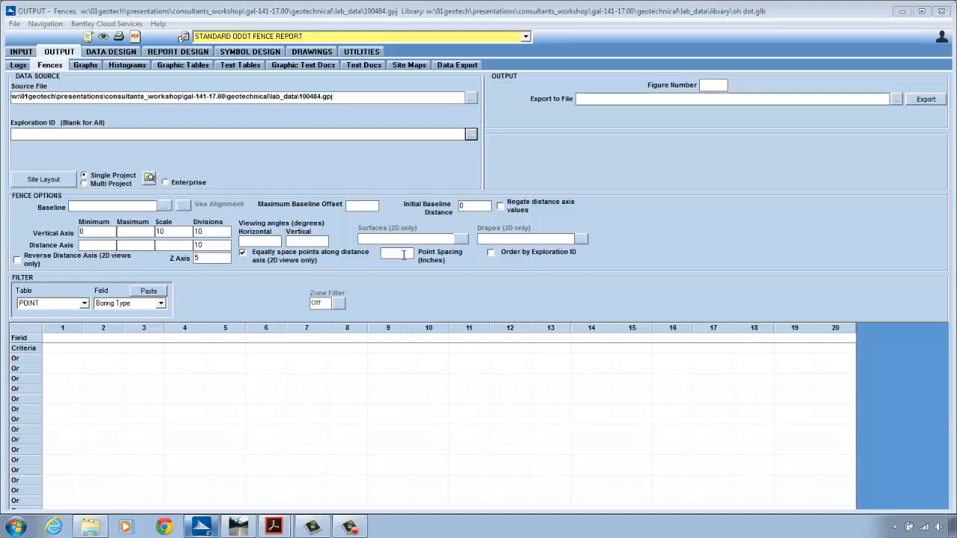
type("5")
double_click(403, 253)
left_click(490, 255)
left_click(105, 39)
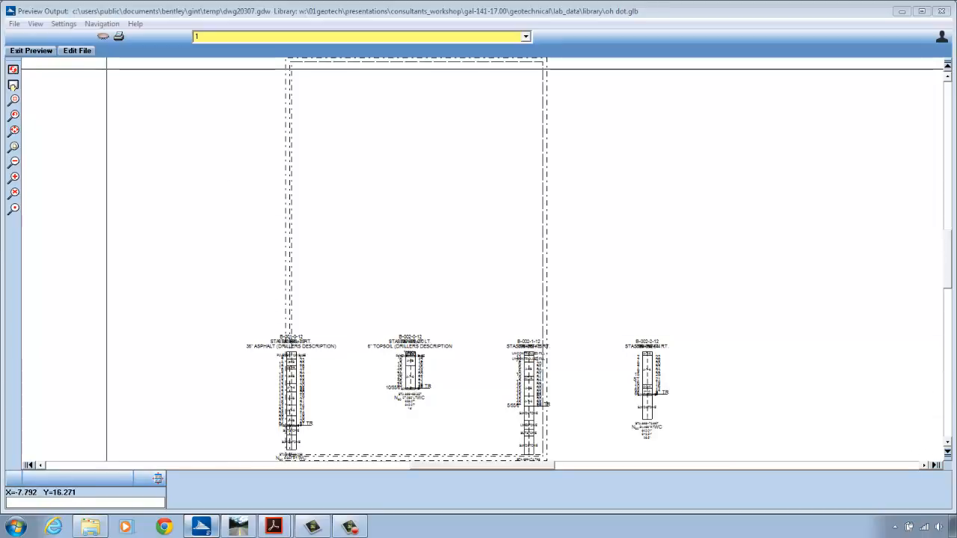
left_click(32, 52)
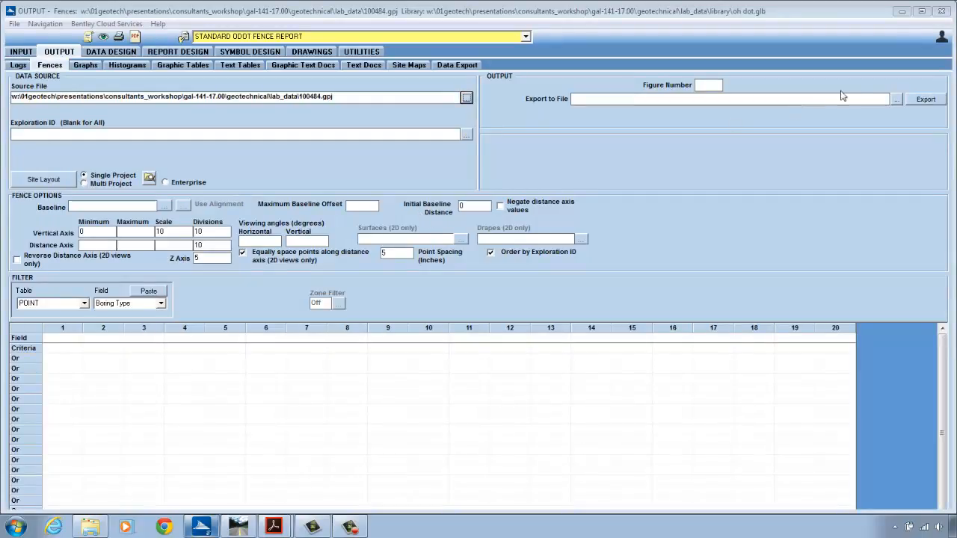
- Choose the basemaps folder under Presentations, Consultants_Workshop, GAL-141-17.00, geotechnical as the fence export location
left_click(896, 99)
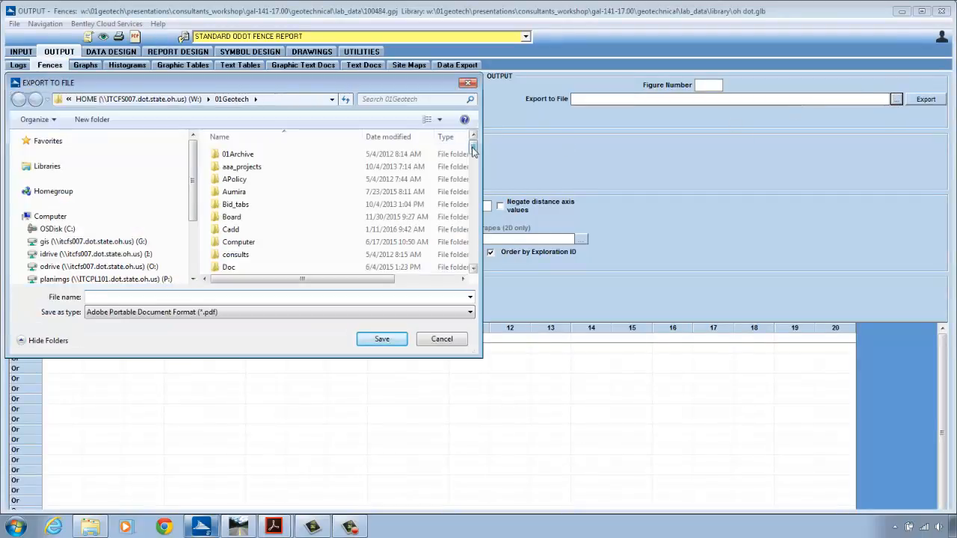
left_click_drag(473, 147, 479, 217)
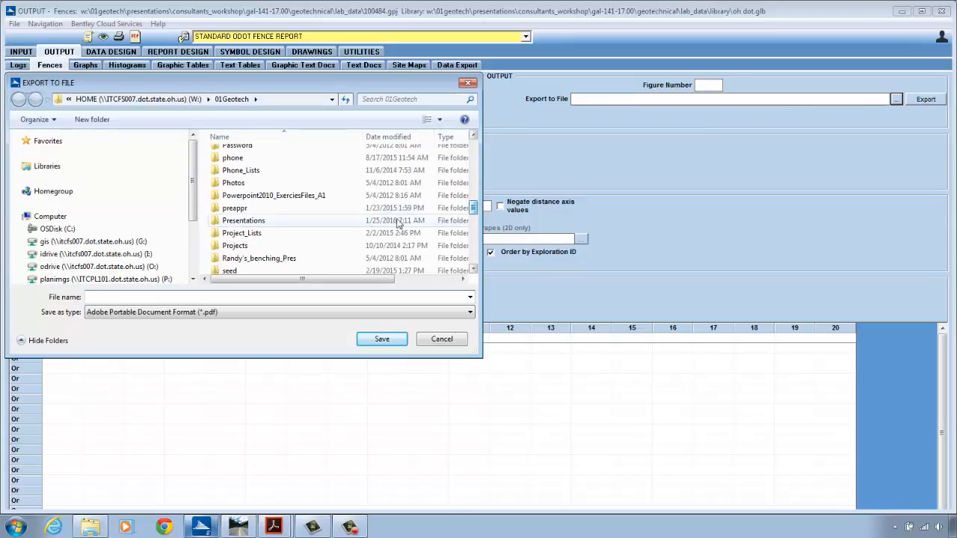
double_click(245, 221)
double_click(254, 154)
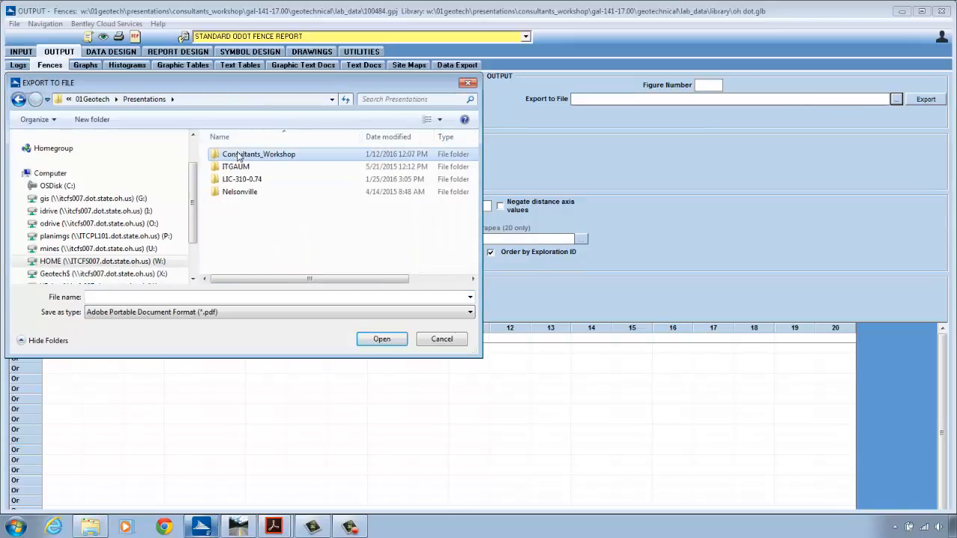
double_click(247, 154)
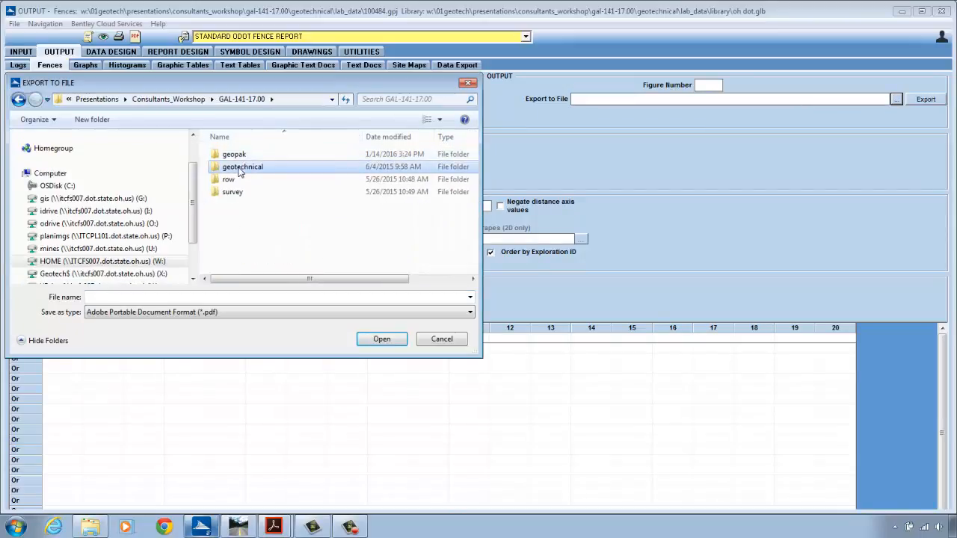
double_click(242, 166)
double_click(236, 156)
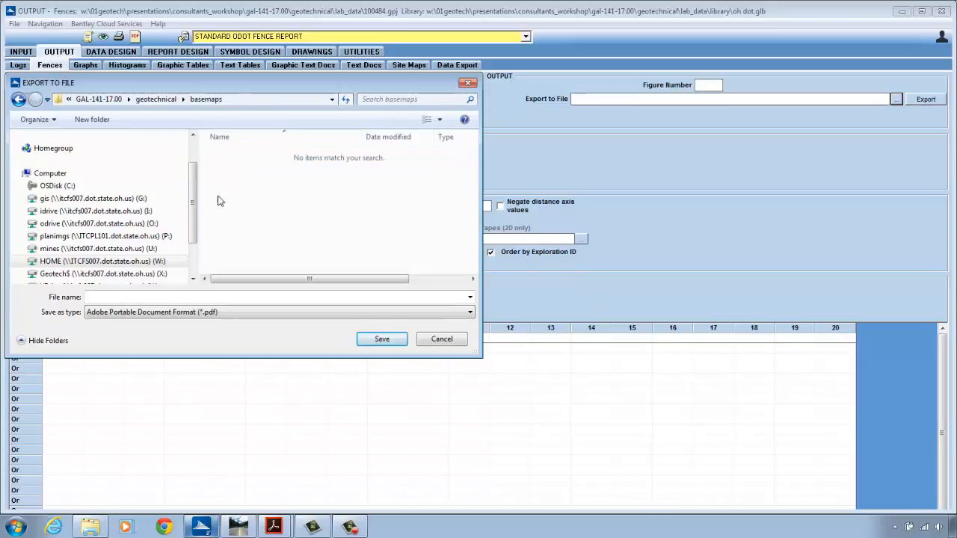
- Name the export file 92740_10sc in AutoCad DXF format and export the fence report
left_click(470, 313)
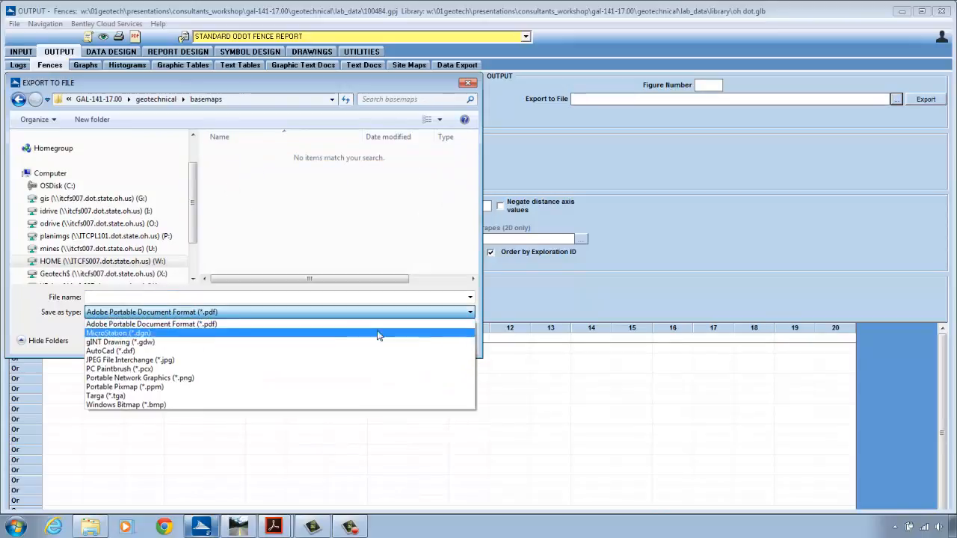
left_click(295, 351)
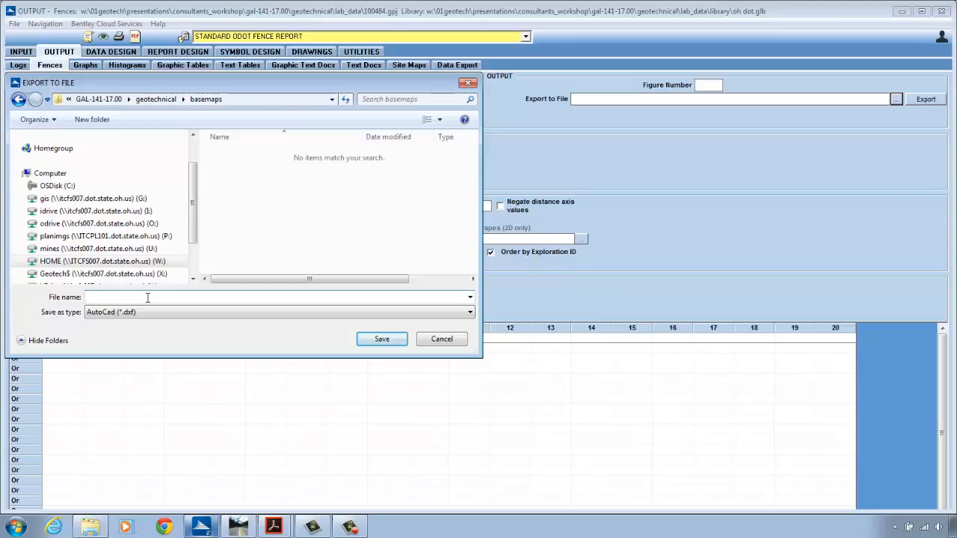
type("92740")
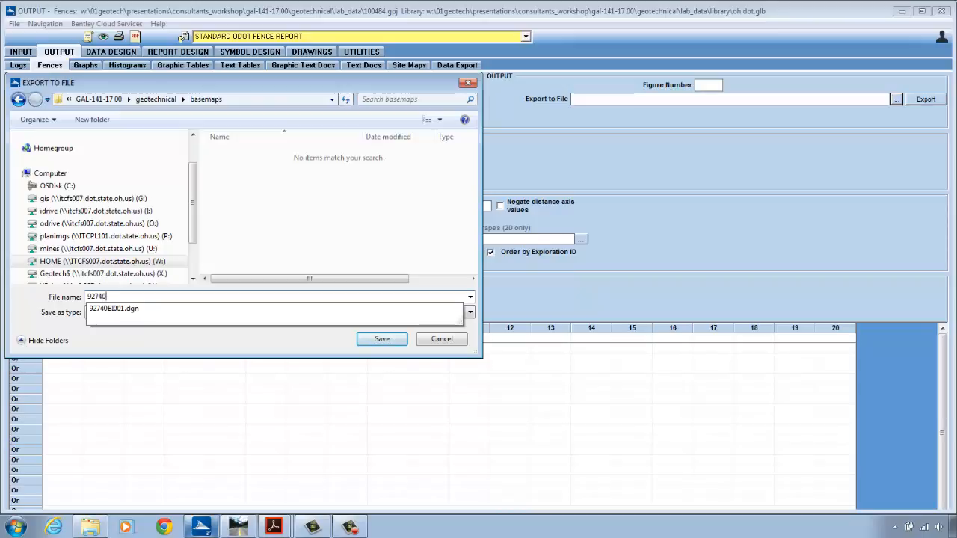
type("_")
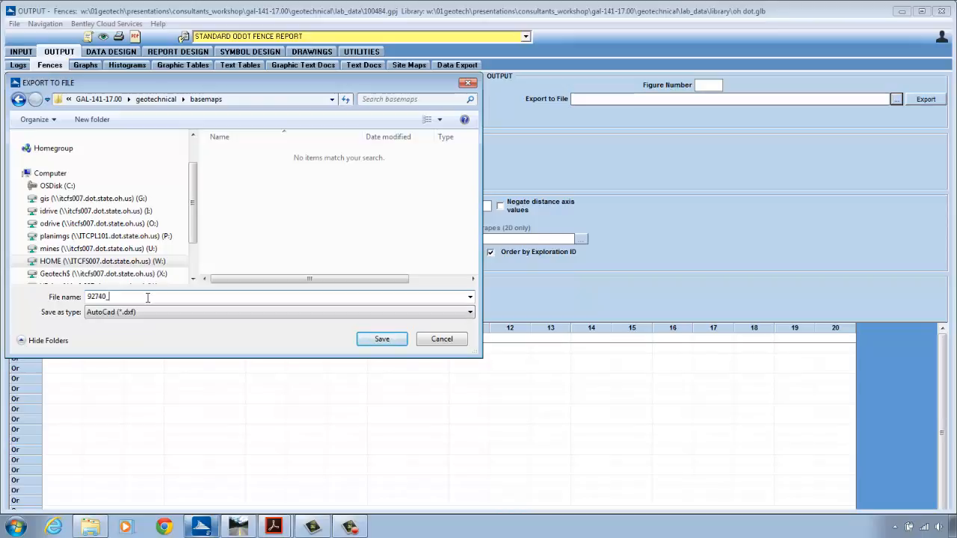
type("10sc")
left_click(379, 341)
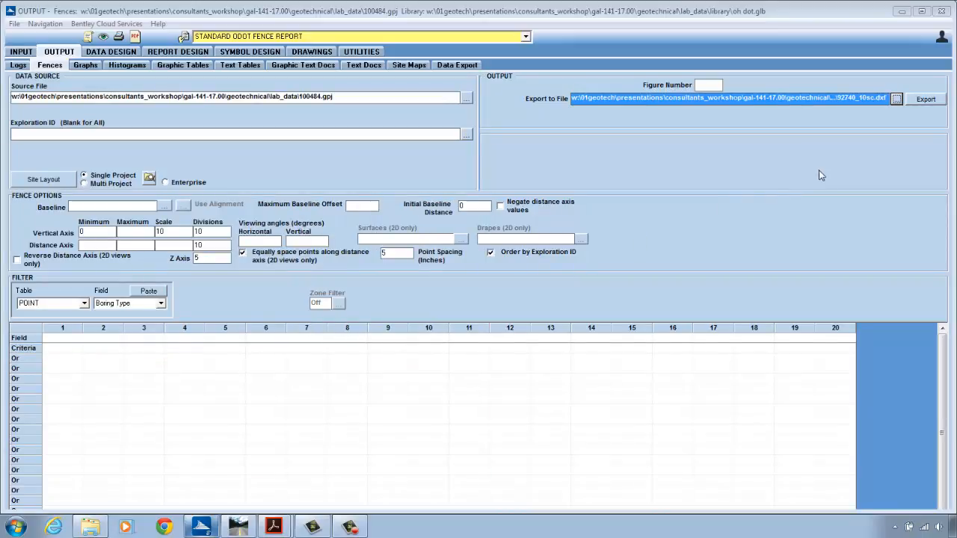
left_click(925, 100)
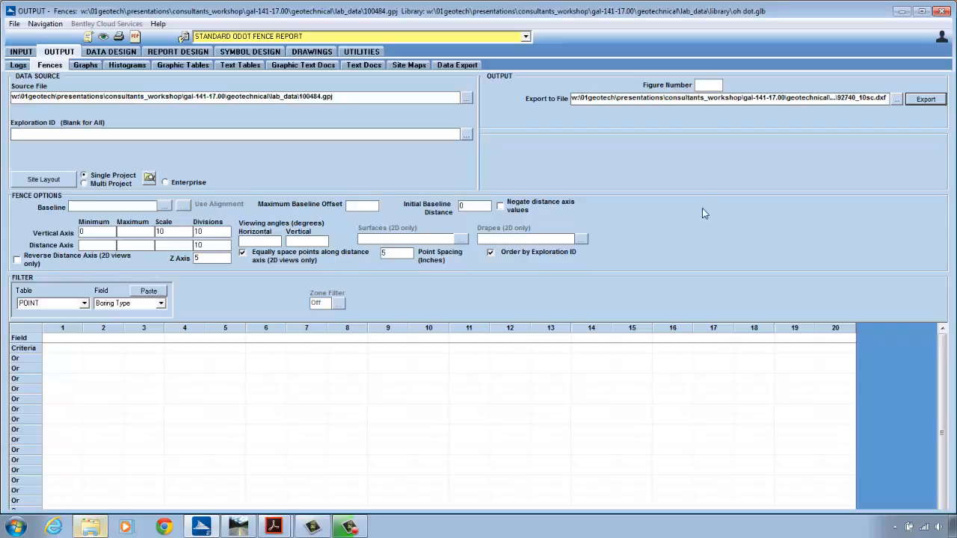
- Switch to Power GEOPAK and display the Design model of 92740YC001.dgn
left_click(238, 529)
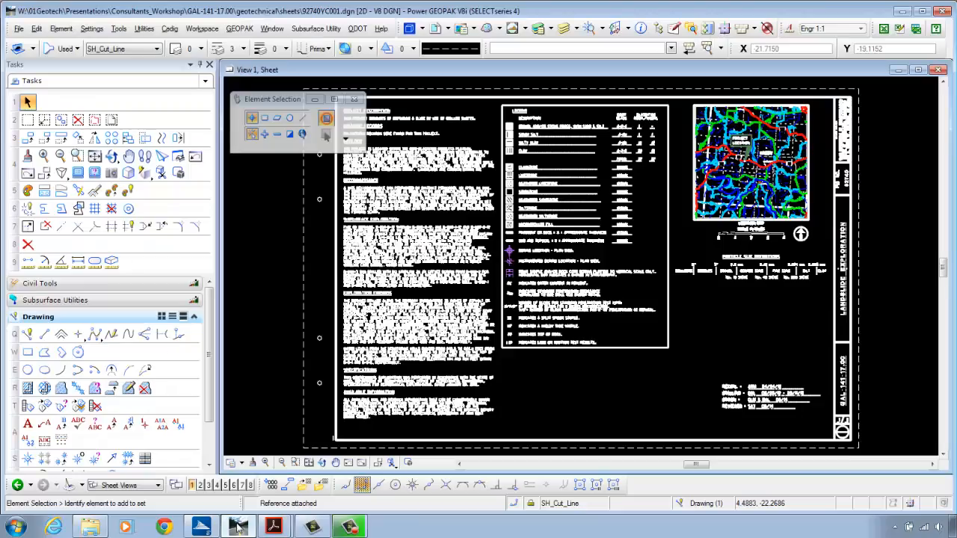
left_click(160, 485)
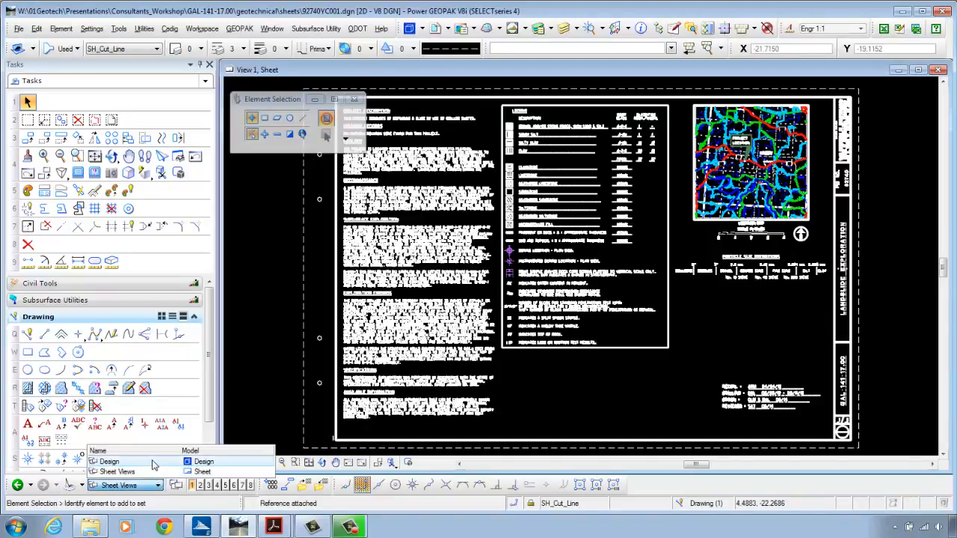
left_click(152, 461)
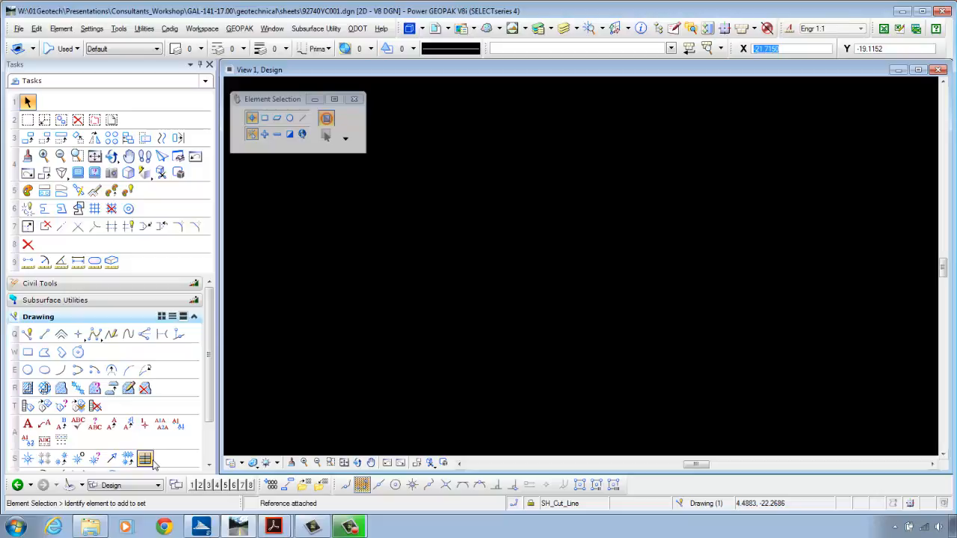
- Attach 92740_10sc.dxf from the basemaps folder as a coincident reference with Survey Feet units and a 1:1 scale
left_click(437, 30)
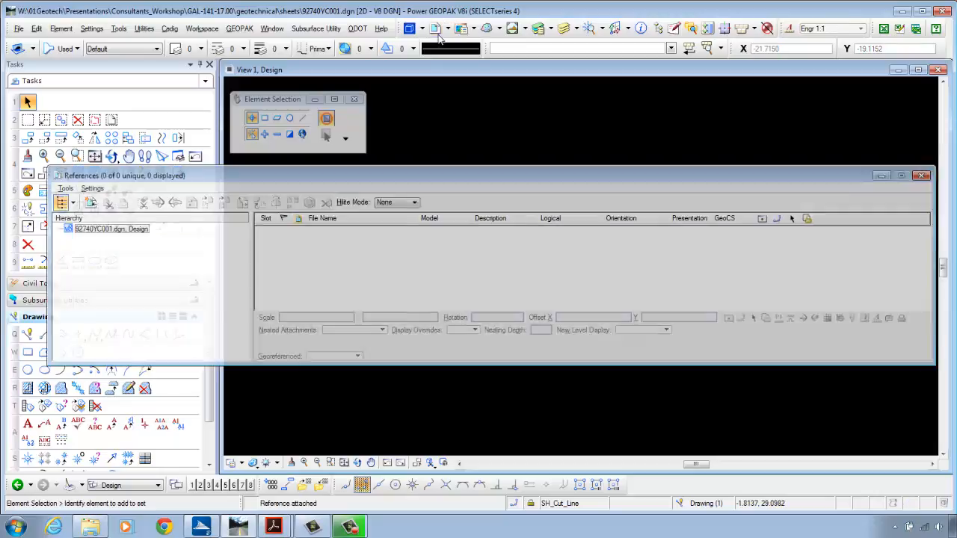
left_click(65, 188)
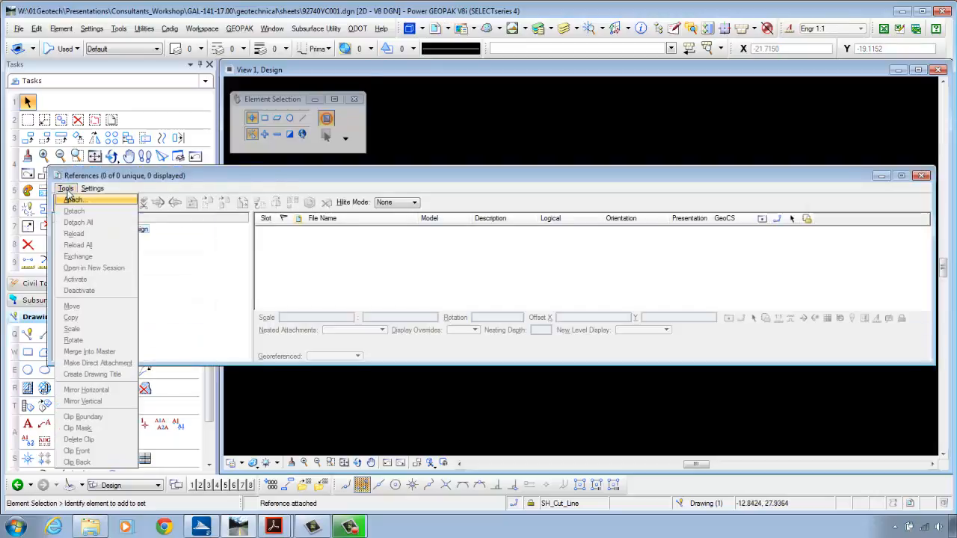
left_click(71, 201)
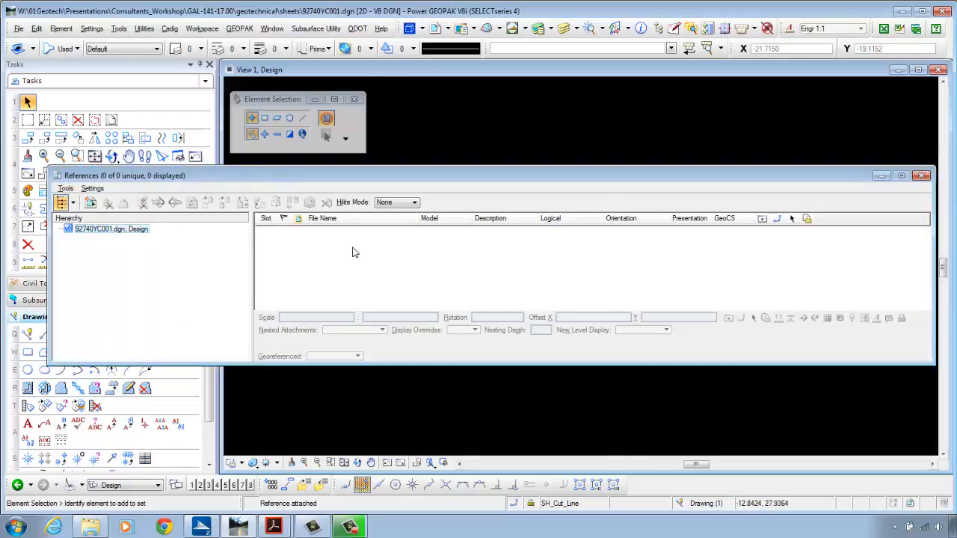
left_click(240, 162)
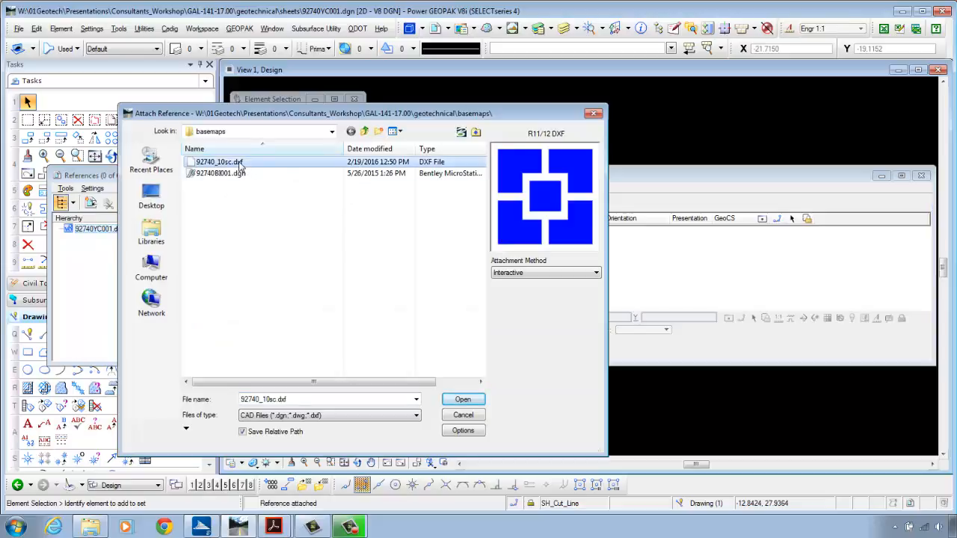
left_click(461, 400)
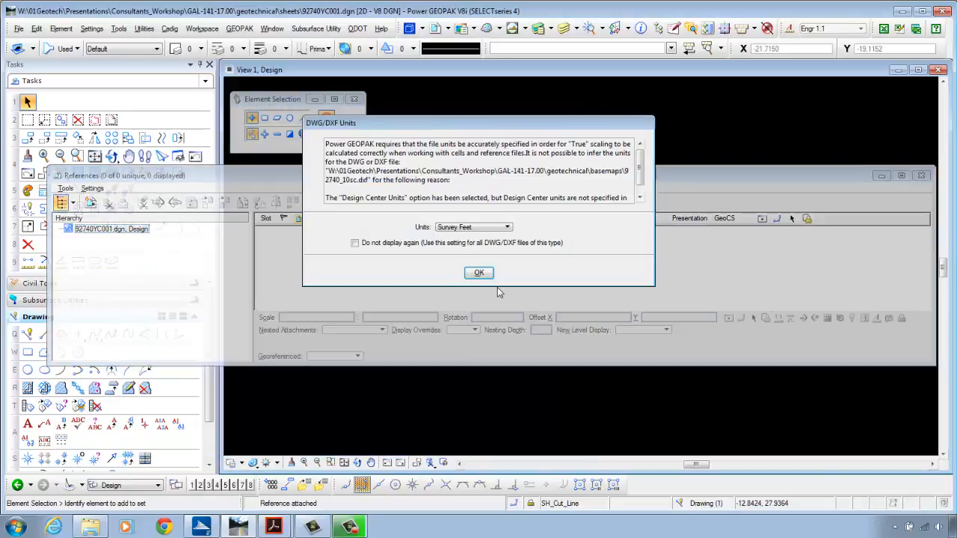
left_click(493, 226)
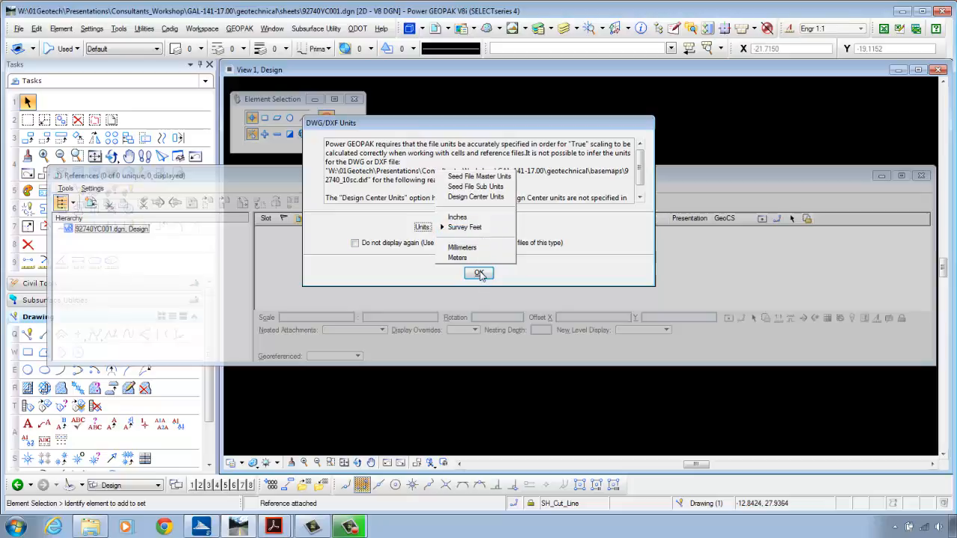
left_click(474, 228)
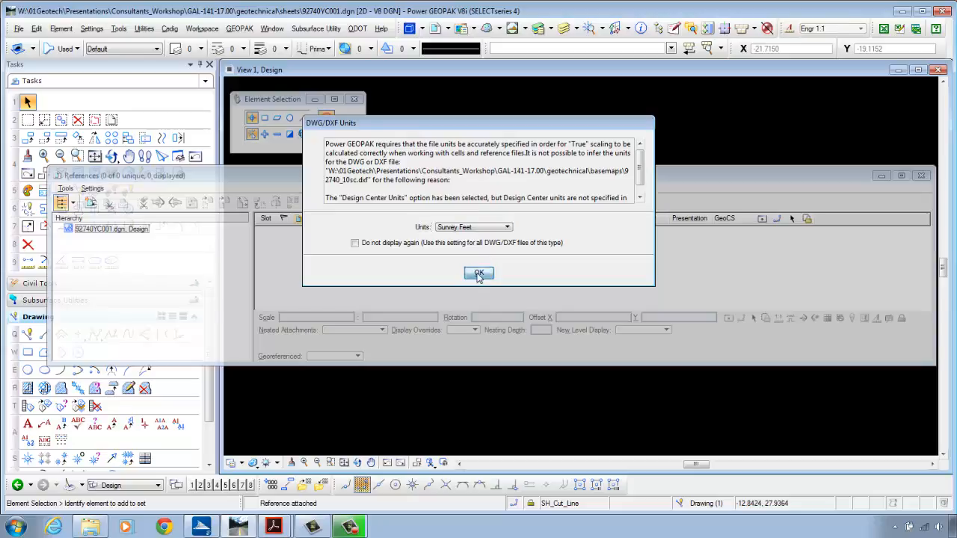
left_click(479, 273)
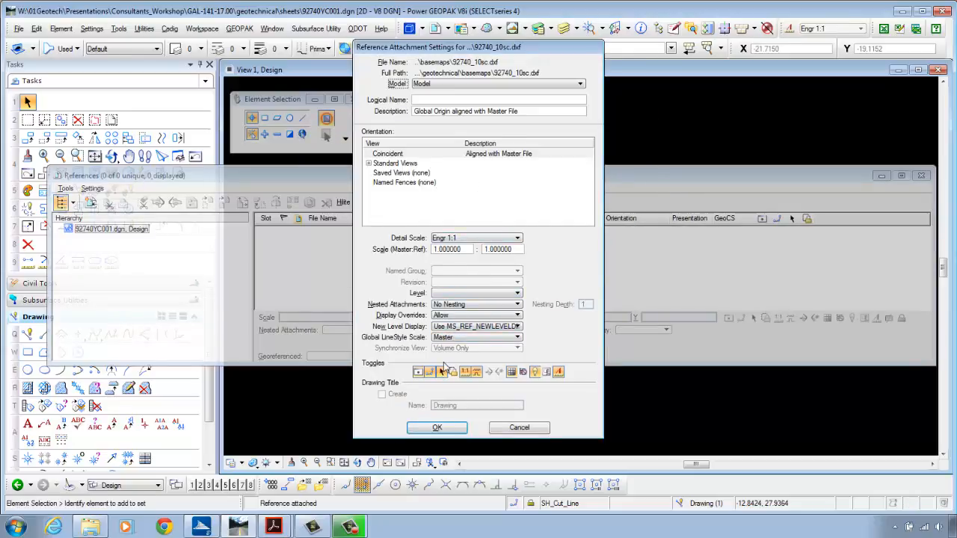
left_click(453, 430)
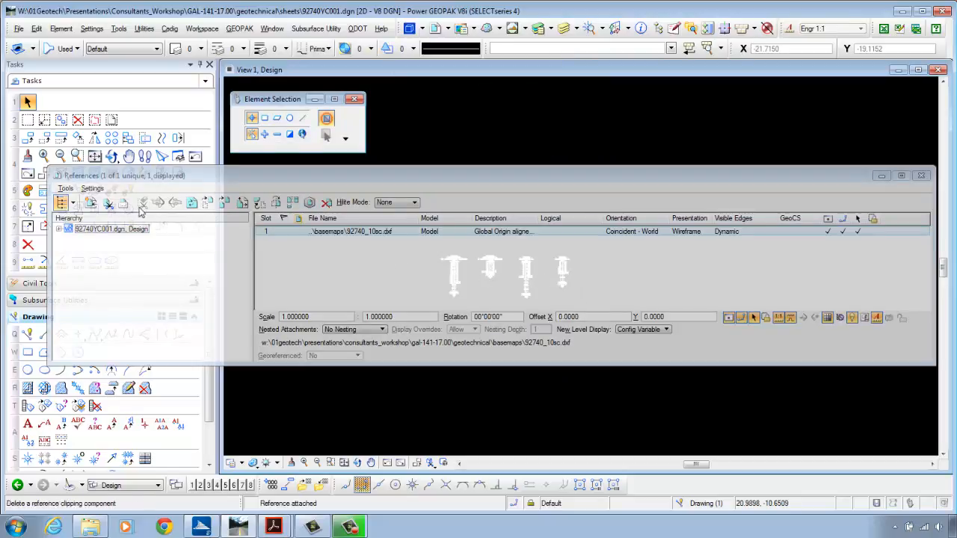
- Merge the 92740_10sc.dxf reference into the active Design model and fit the view to the boring graphics
left_click(67, 189)
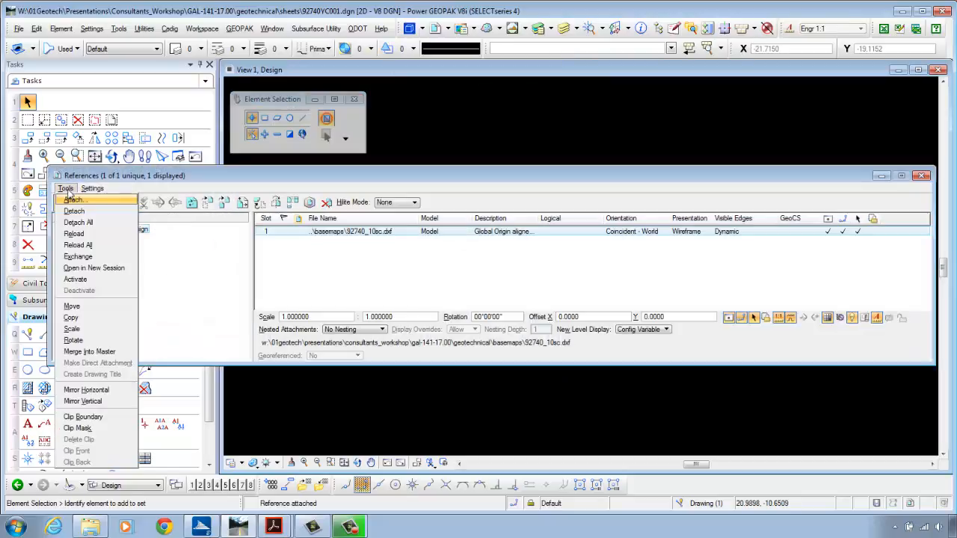
left_click(71, 352)
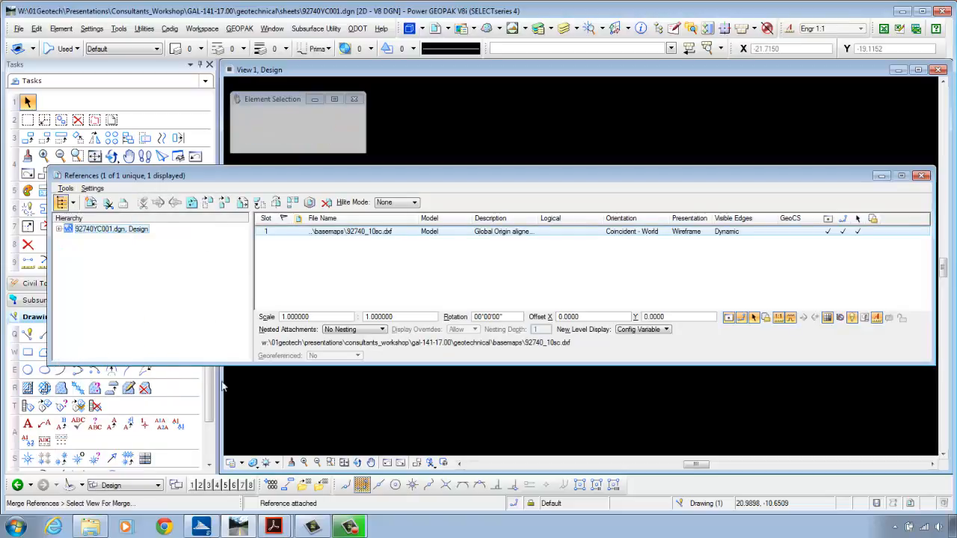
left_click(371, 403)
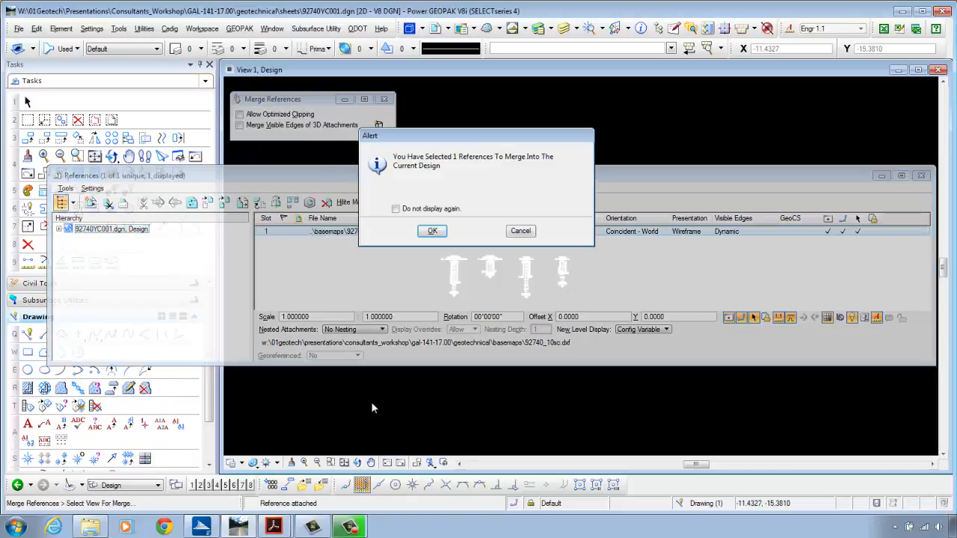
left_click(428, 232)
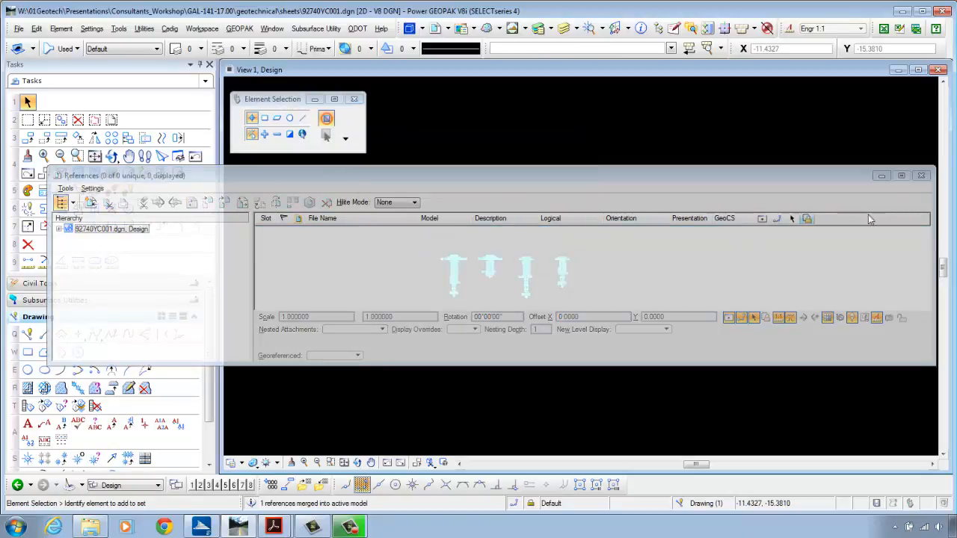
left_click(923, 177)
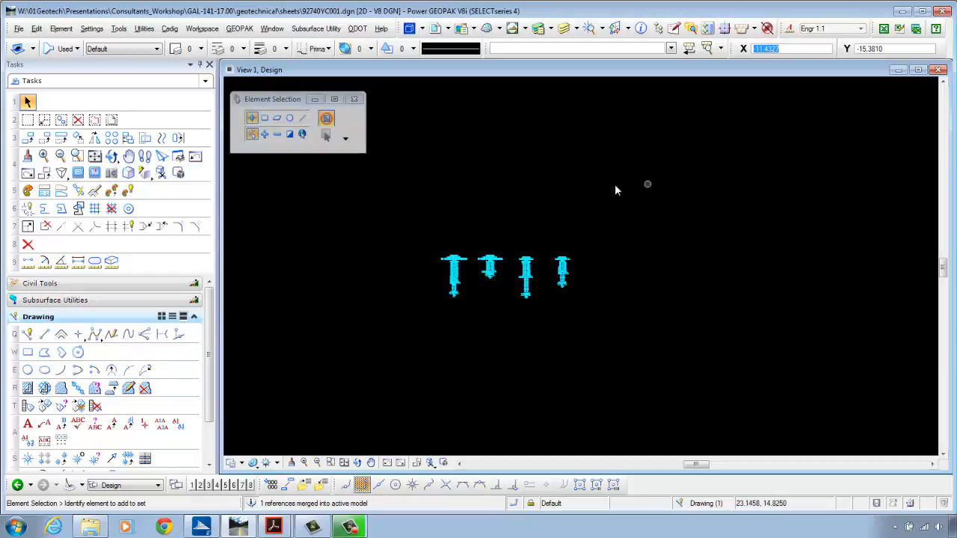
left_click(343, 462)
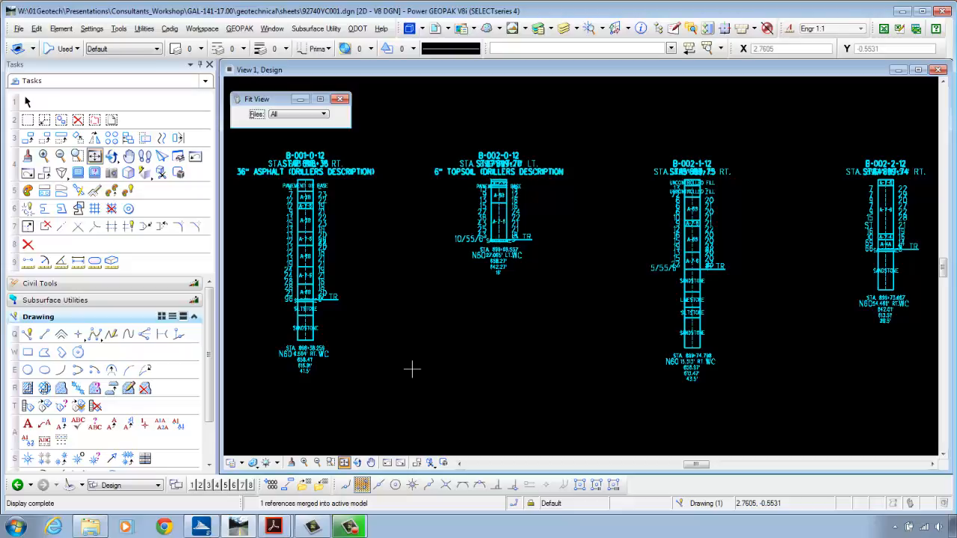
left_click(19, 30)
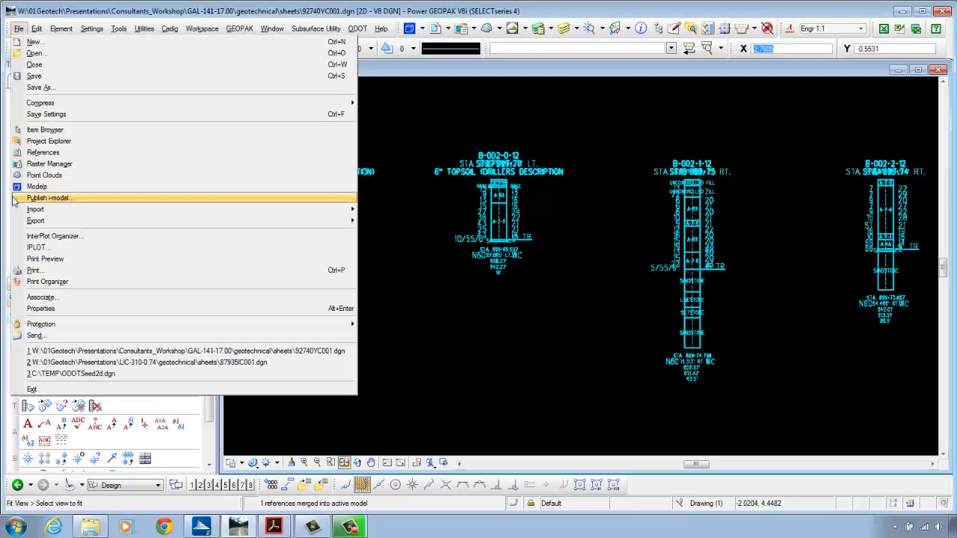
mouse_move(346, 214)
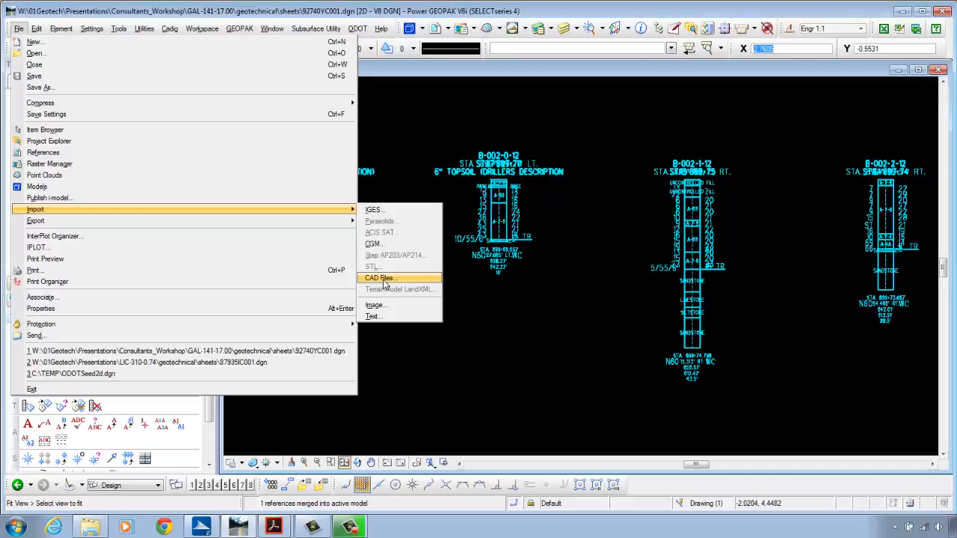
left_click(447, 276)
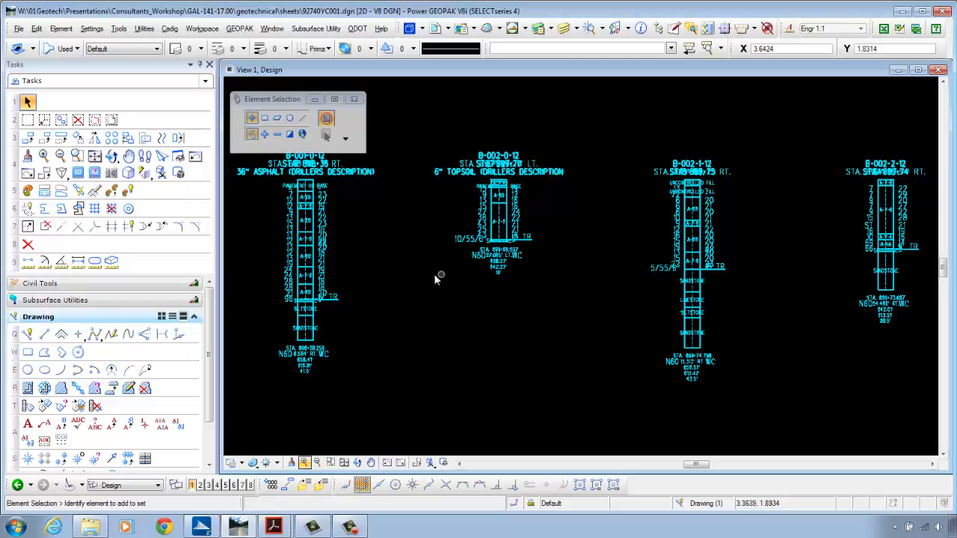
- Hide the levels one by one from SC_Scratch9 up to GT_Project_Soil_Boring to examine the graphics on each, and redisplay them all
left_click(569, 28)
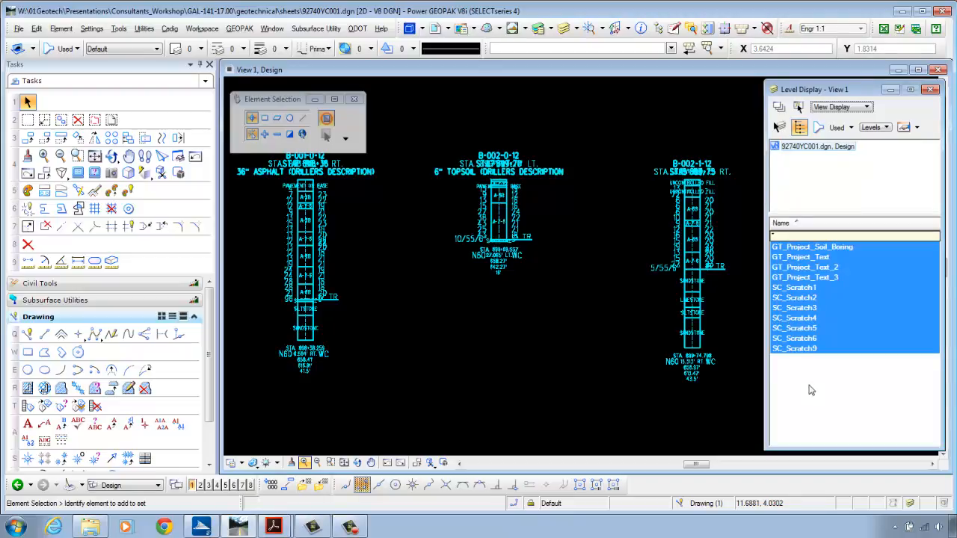
left_click(798, 349)
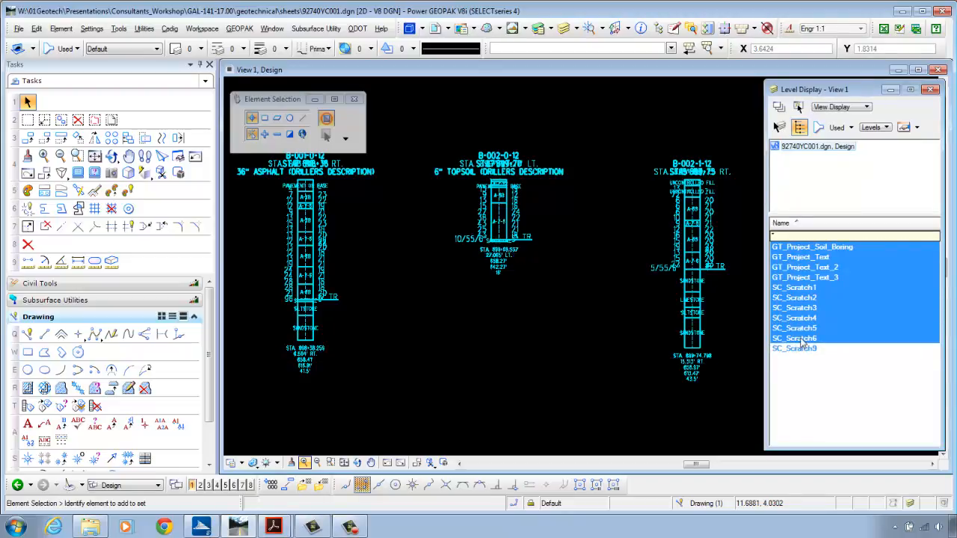
left_click(799, 338)
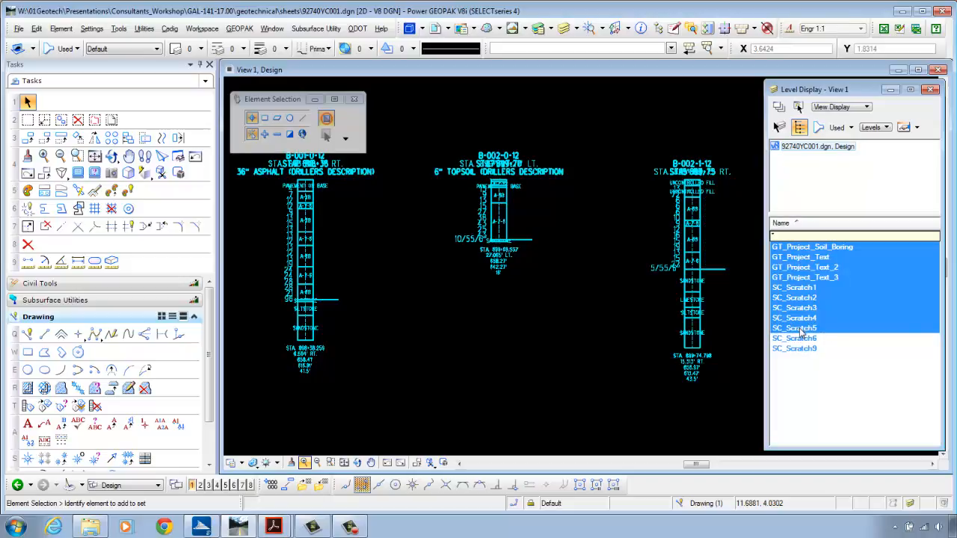
left_click(800, 329)
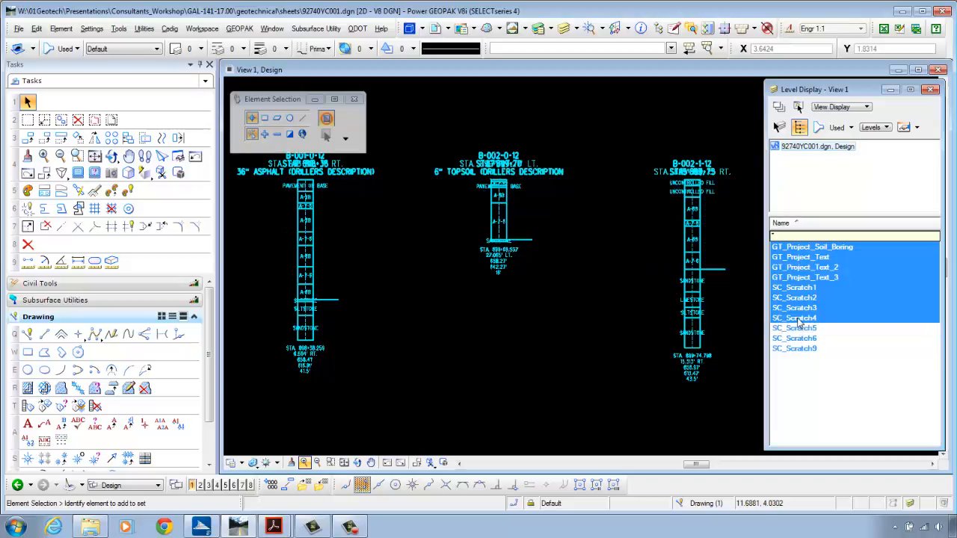
left_click(799, 318)
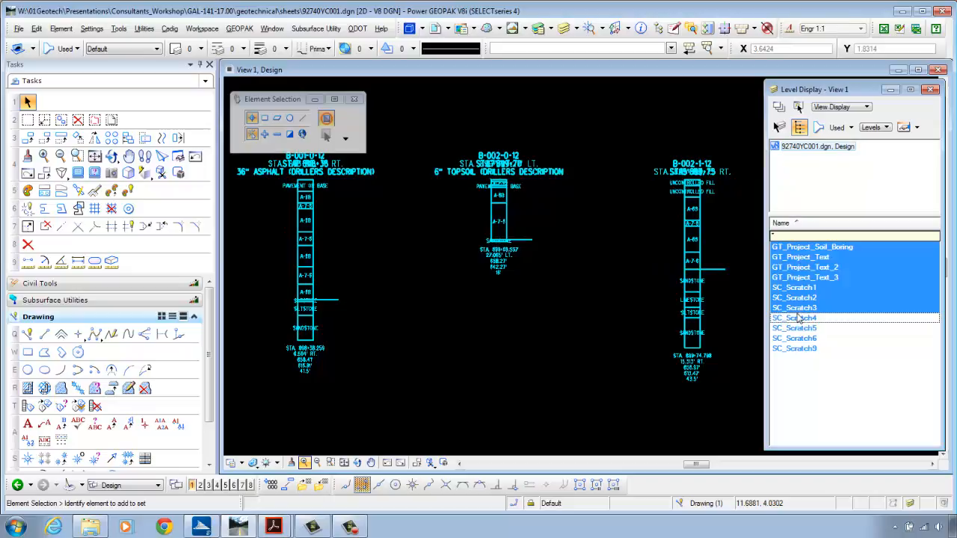
left_click(799, 308)
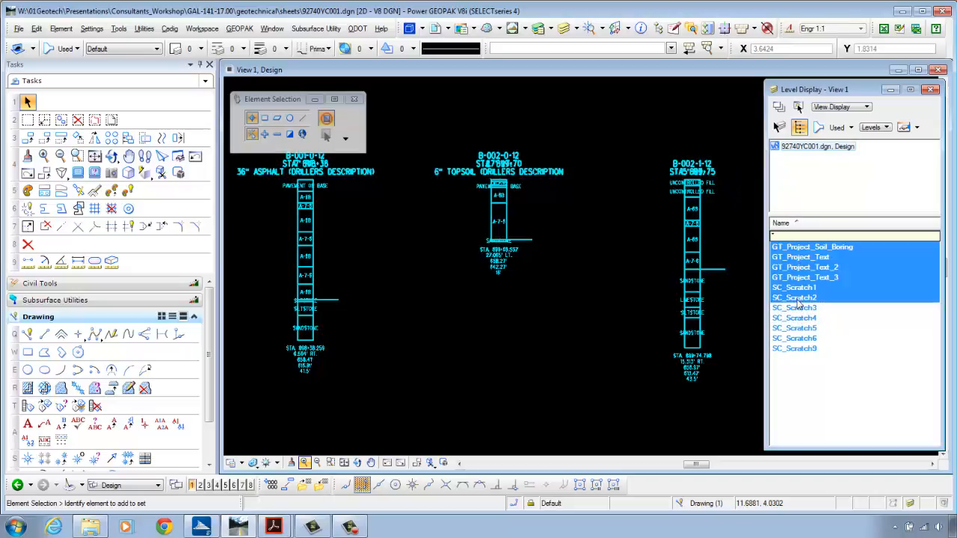
left_click(797, 298)
left_click(799, 287)
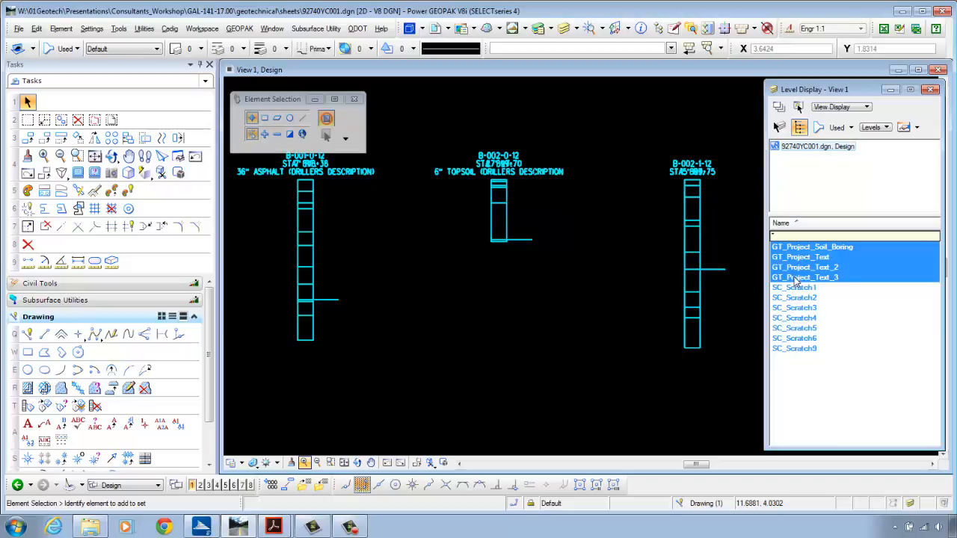
left_click(796, 279)
left_click(798, 268)
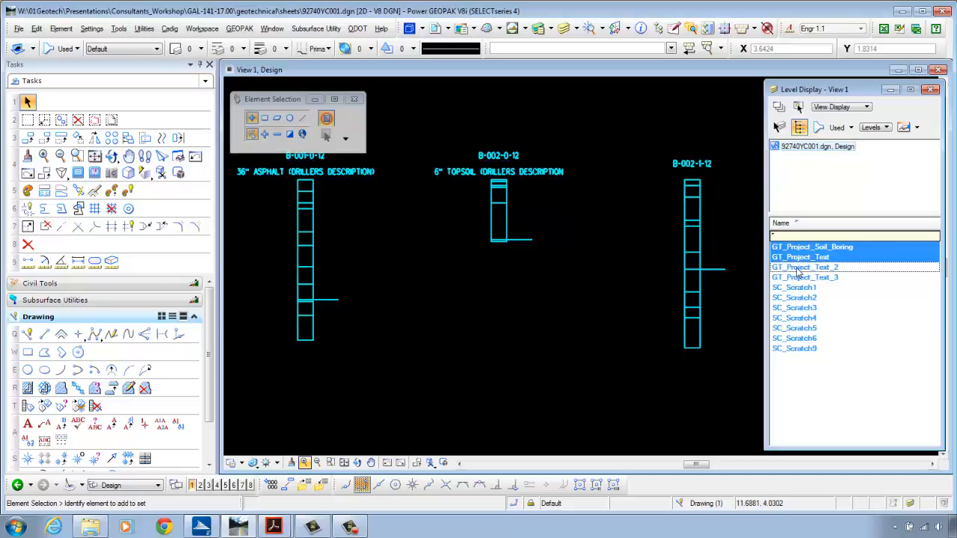
left_click(804, 258)
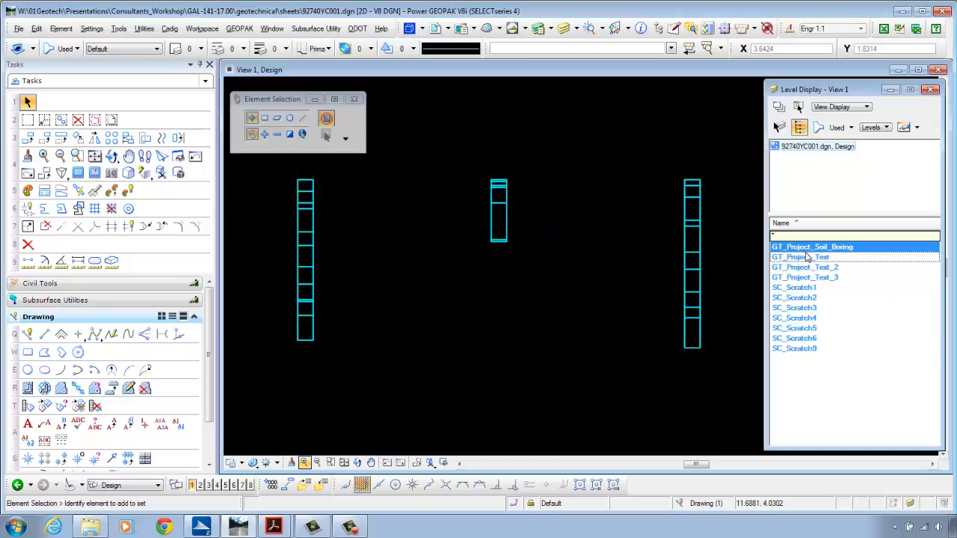
left_click(805, 248)
left_click_drag(805, 248, 815, 348)
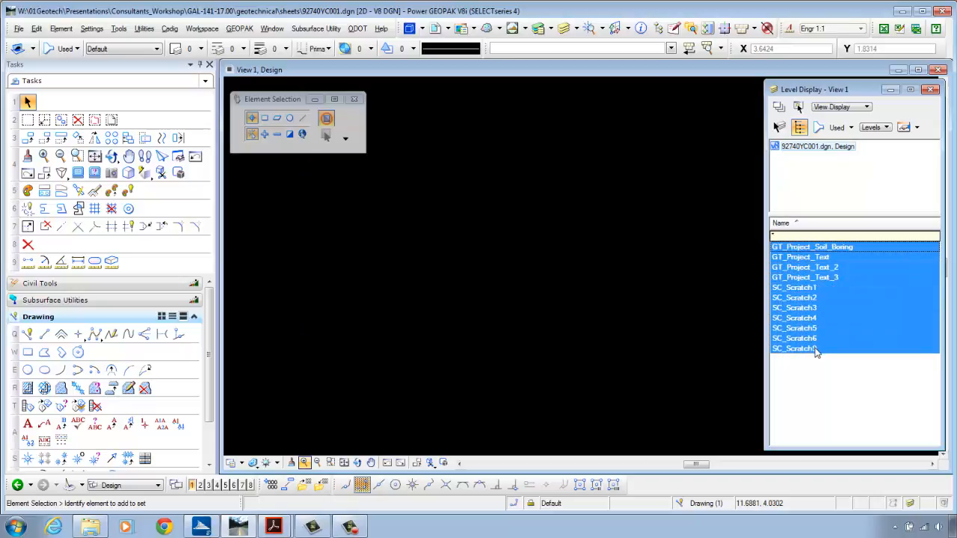
left_click(931, 91)
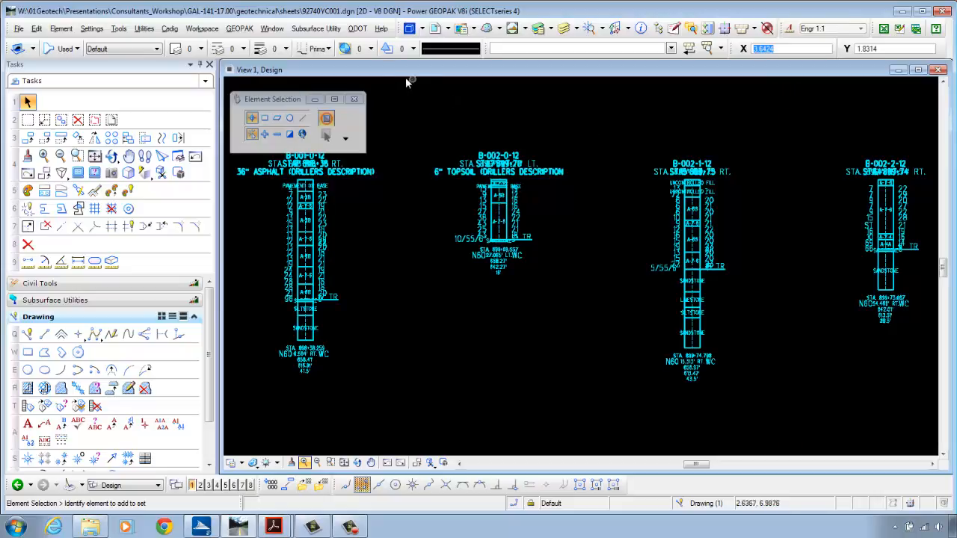
- Start the ODOT geotechnical gINT Conversion Tool
left_click(358, 29)
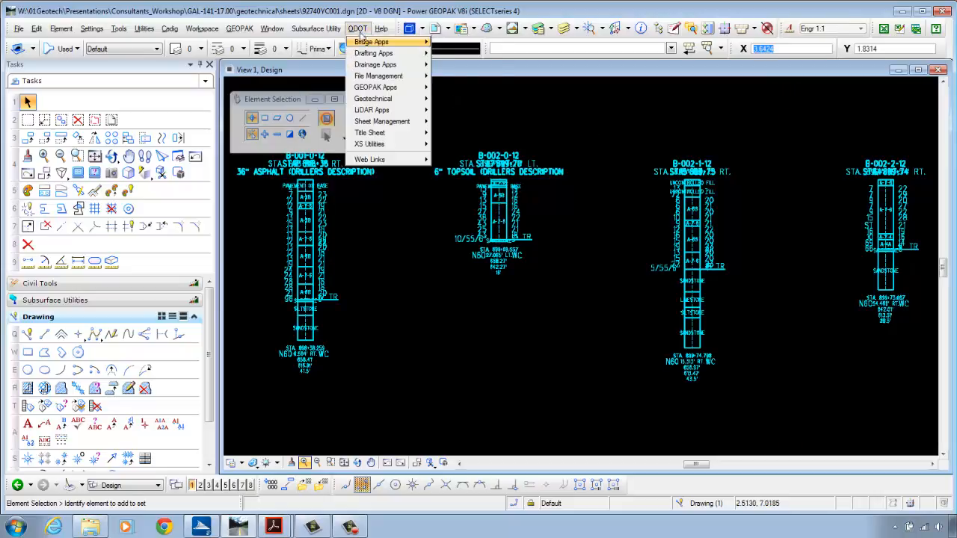
mouse_move(366, 101)
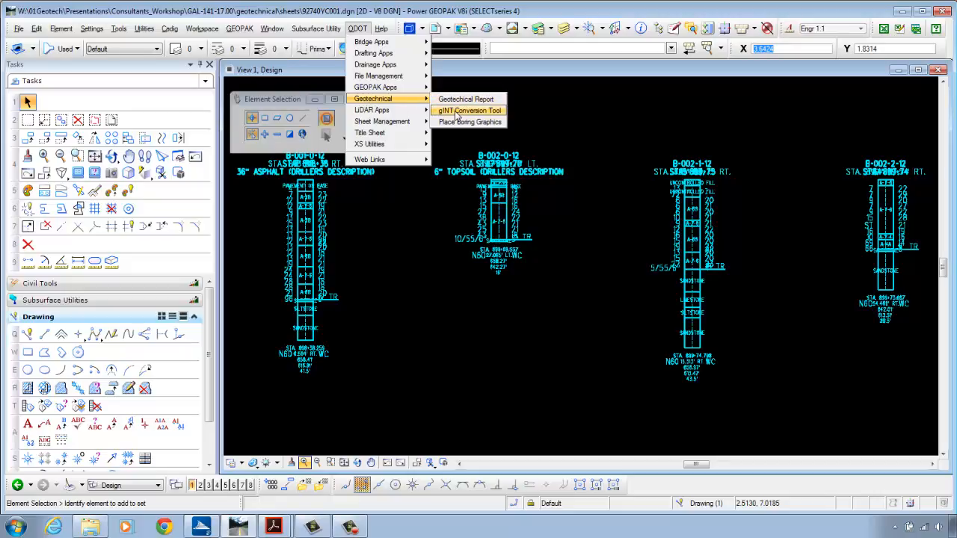
left_click(455, 114)
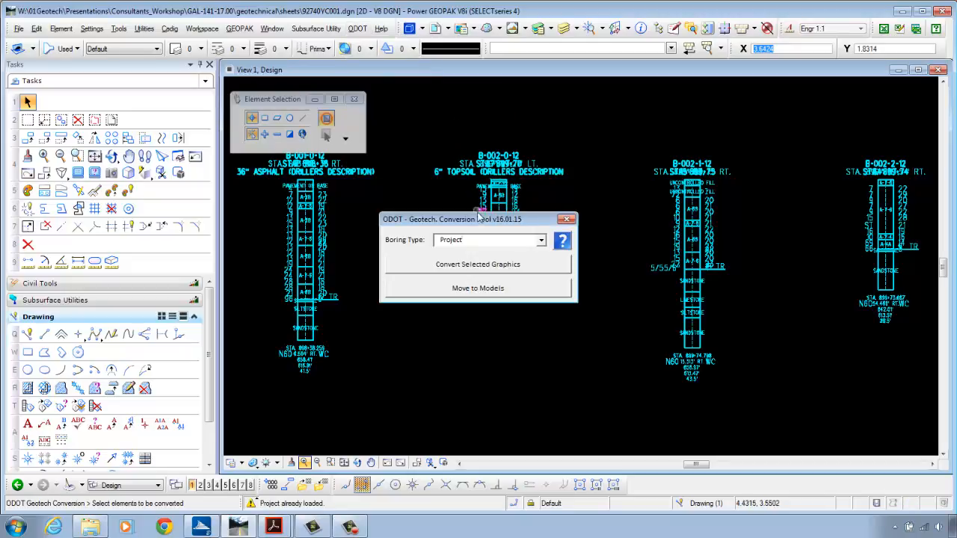
- Look through the conversion tool's help document, ODOT_gINT_Conversion.pdf, in Acrobat Reader and return to Power GEOPAK
left_click(563, 245)
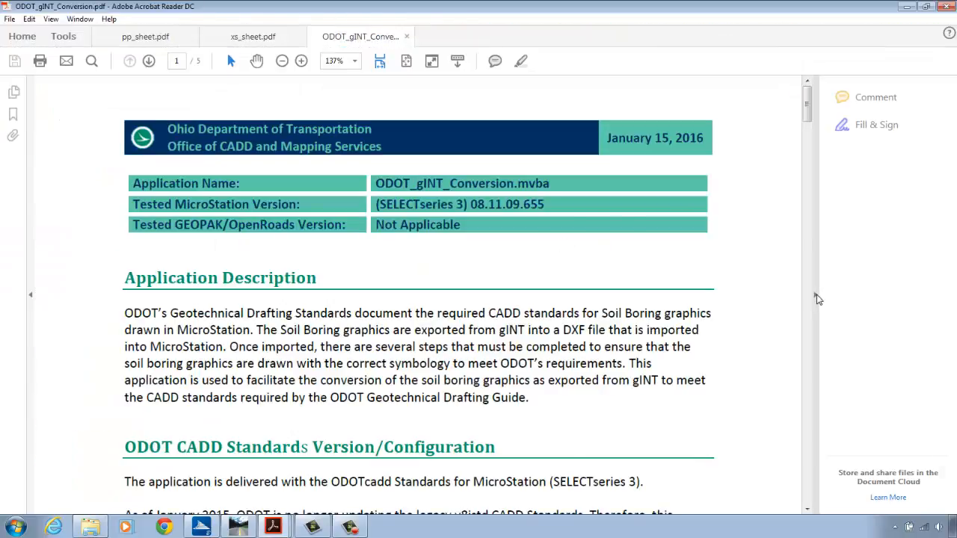
left_click(815, 294)
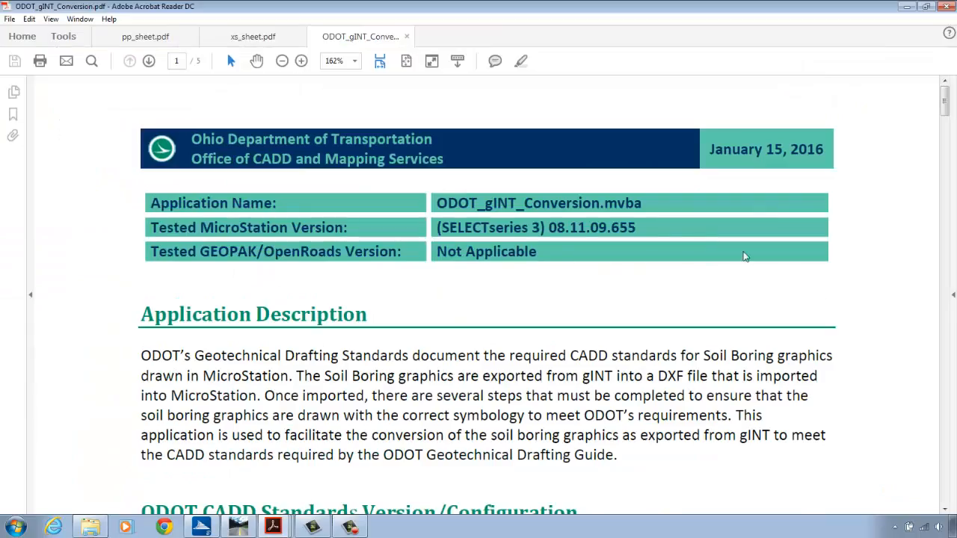
left_click(406, 63)
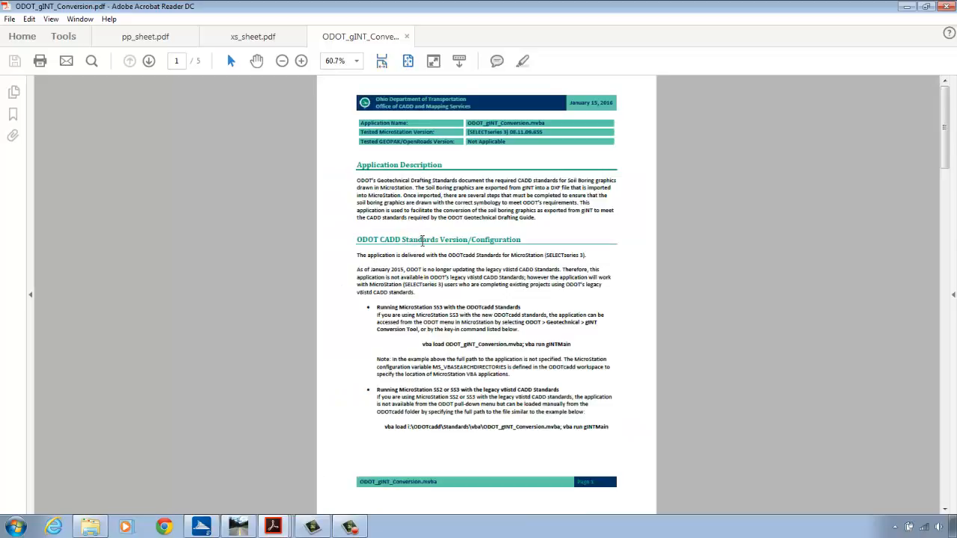
scroll(422, 241, "down", 3)
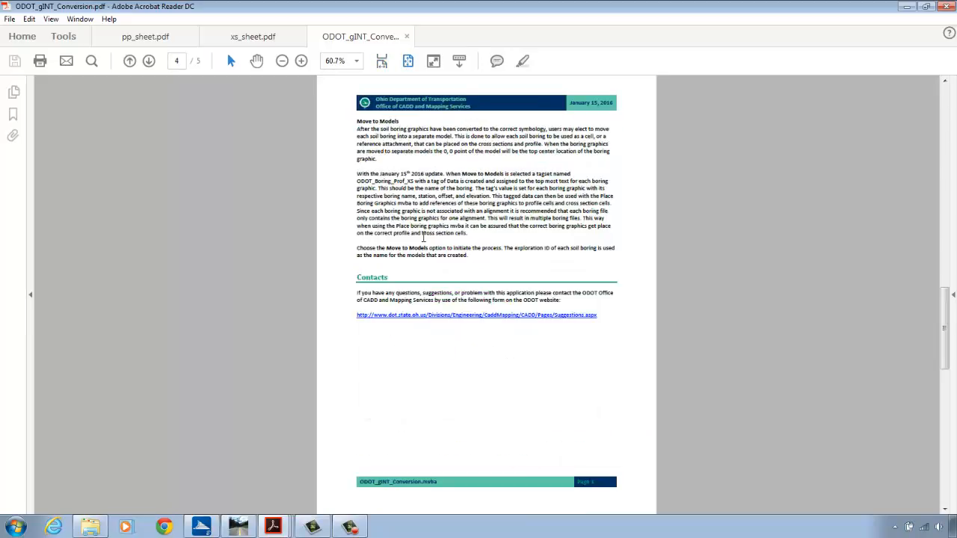
scroll(423, 238, "down", 1)
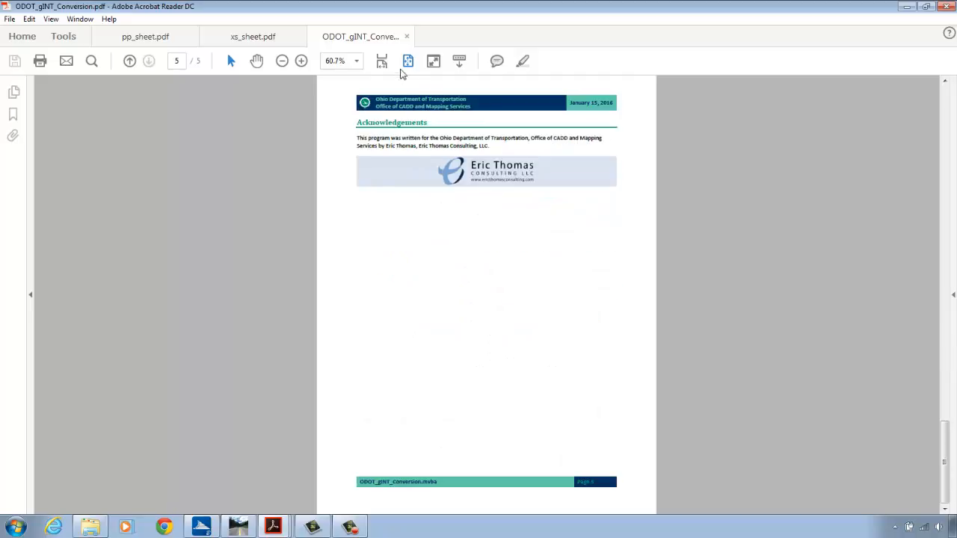
left_click(358, 61)
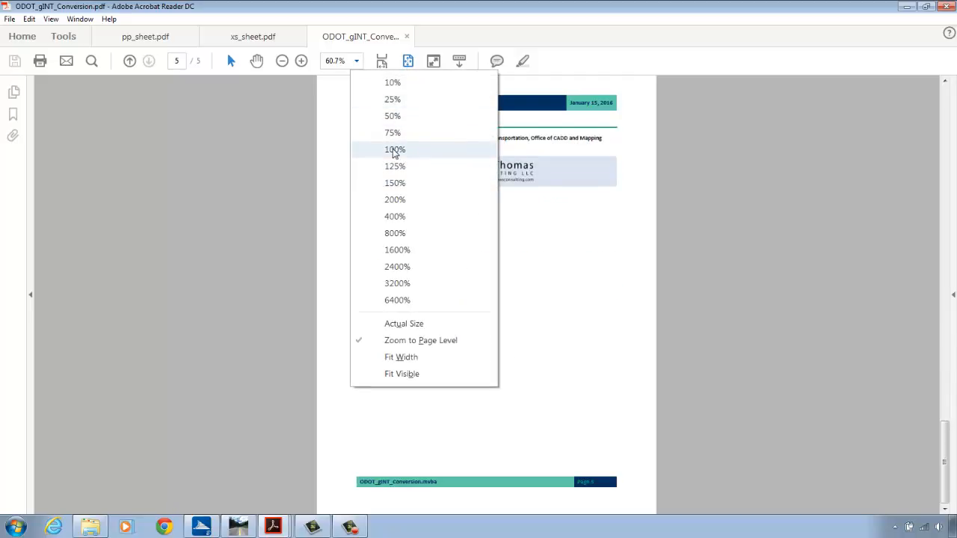
left_click(393, 151)
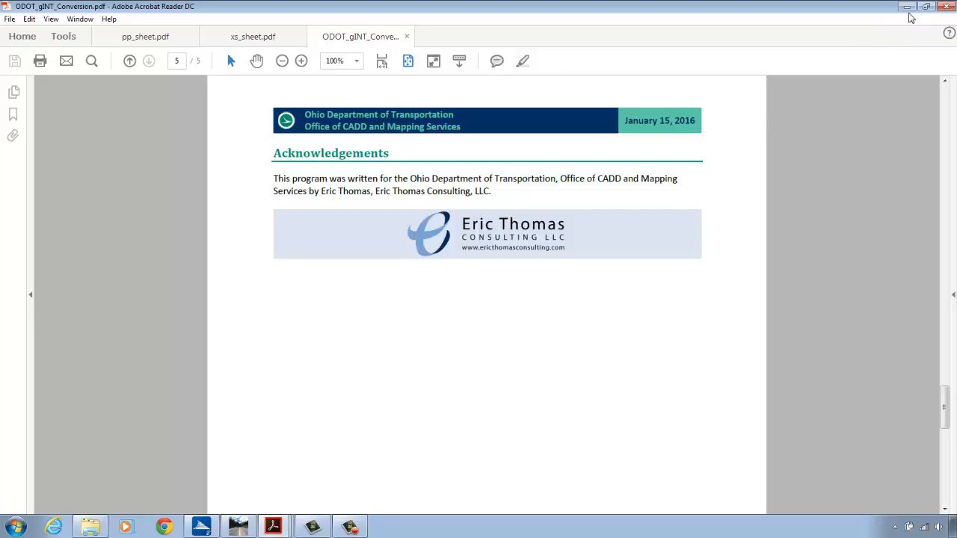
left_click(905, 7)
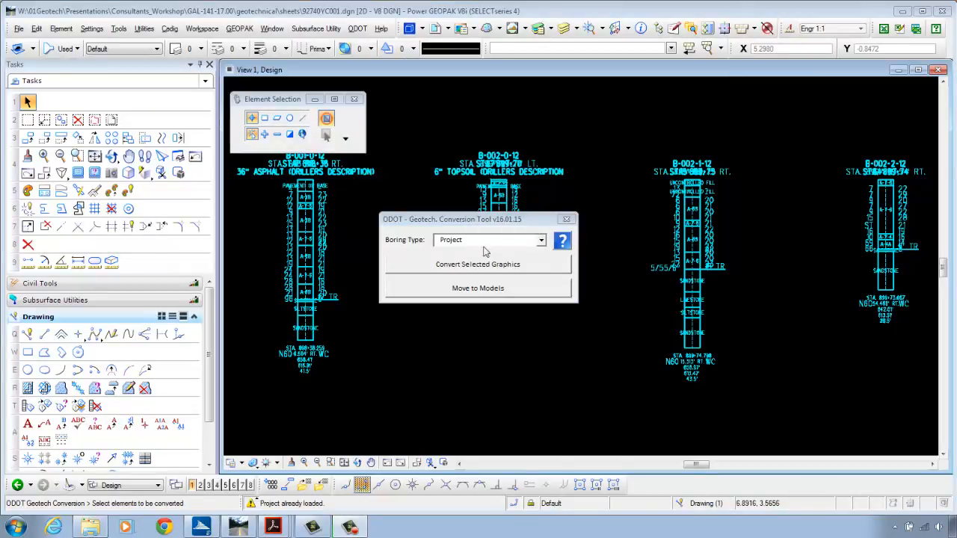
- Convert the selected graphics of borings B-001-0-12 and B-002-0-12 using the Project boring type
left_click(541, 240)
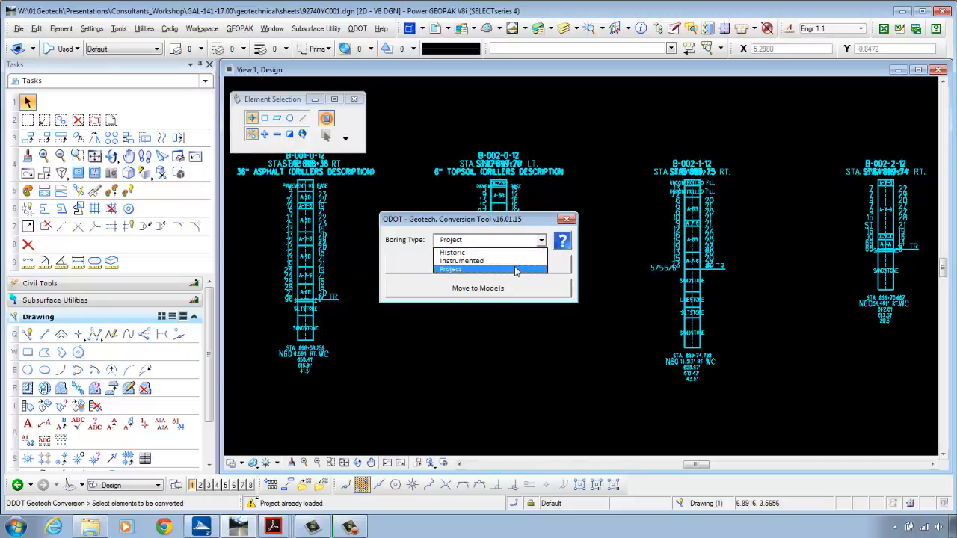
left_click(515, 270)
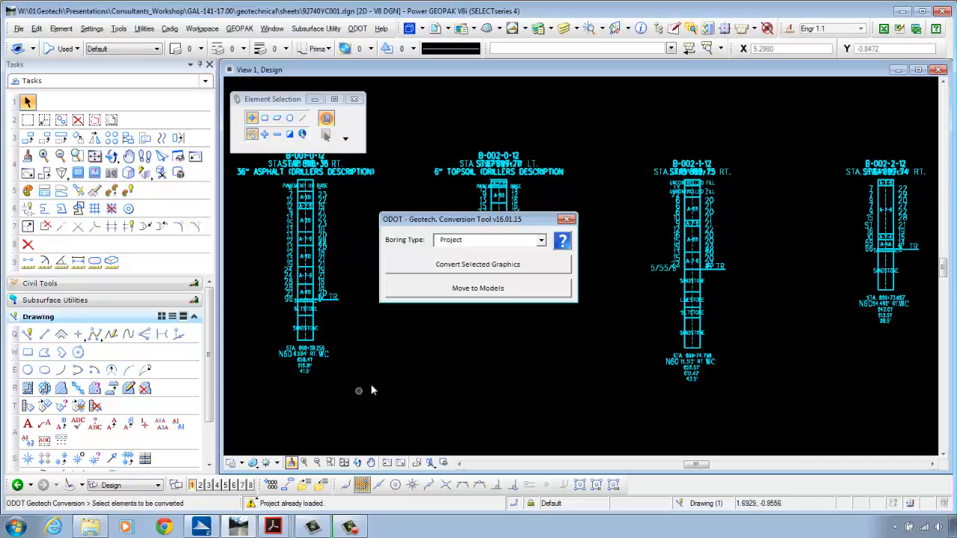
left_click_drag(600, 107, 236, 392)
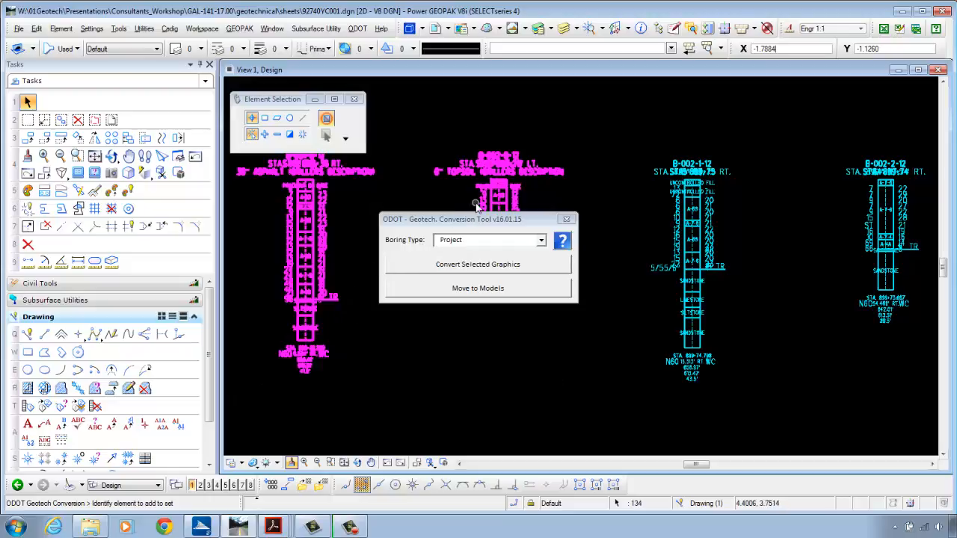
left_click(472, 269)
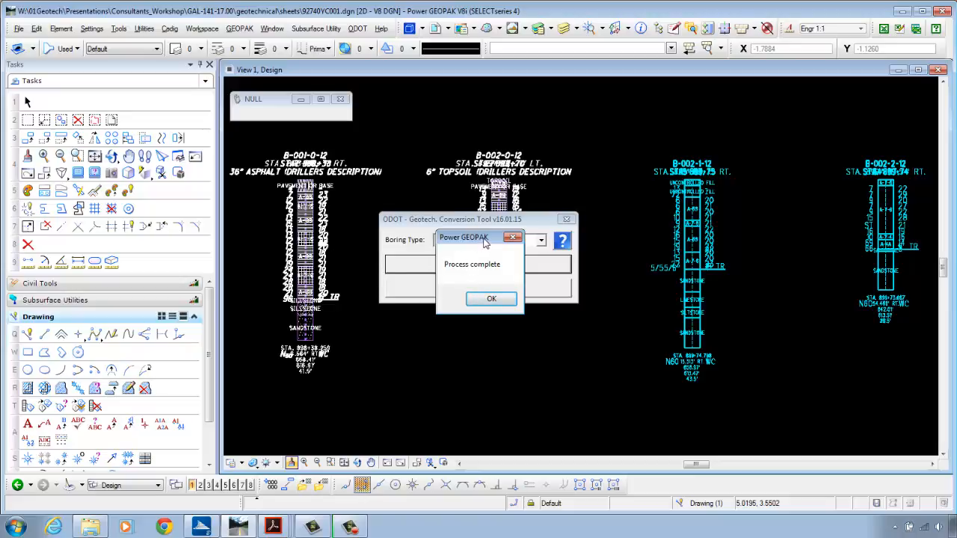
- Convert the graphics of borings B-002-1-12 and B-002-2-12 using the Instrumented boring type
left_click(488, 300)
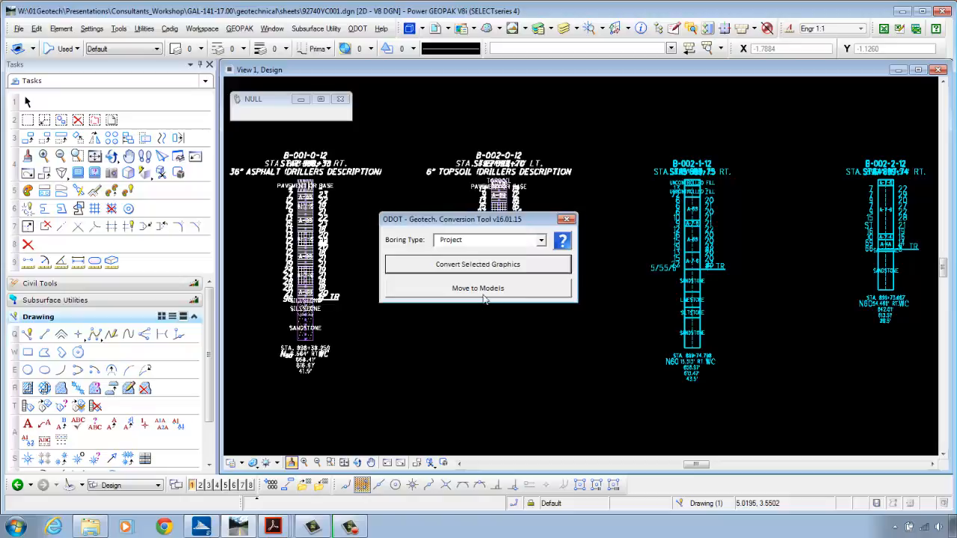
left_click(542, 240)
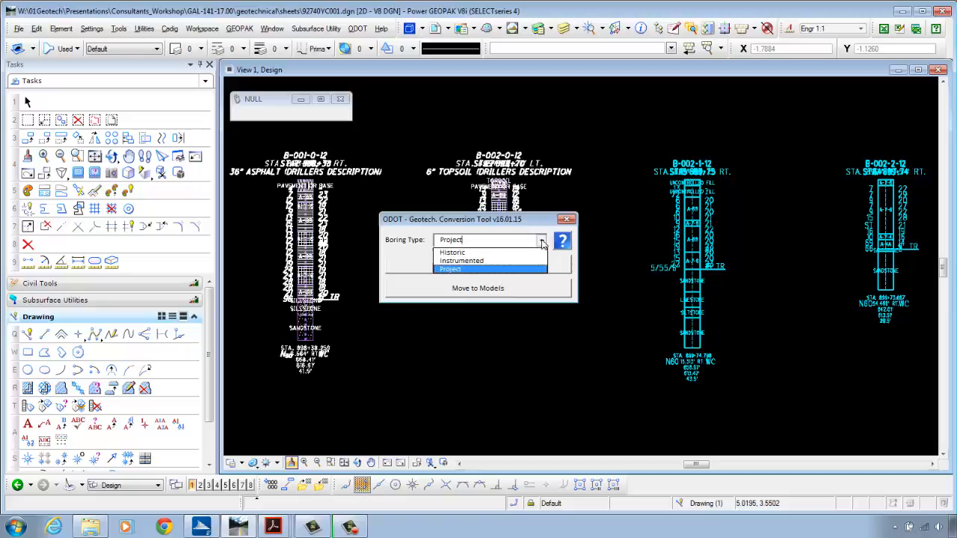
left_click(491, 261)
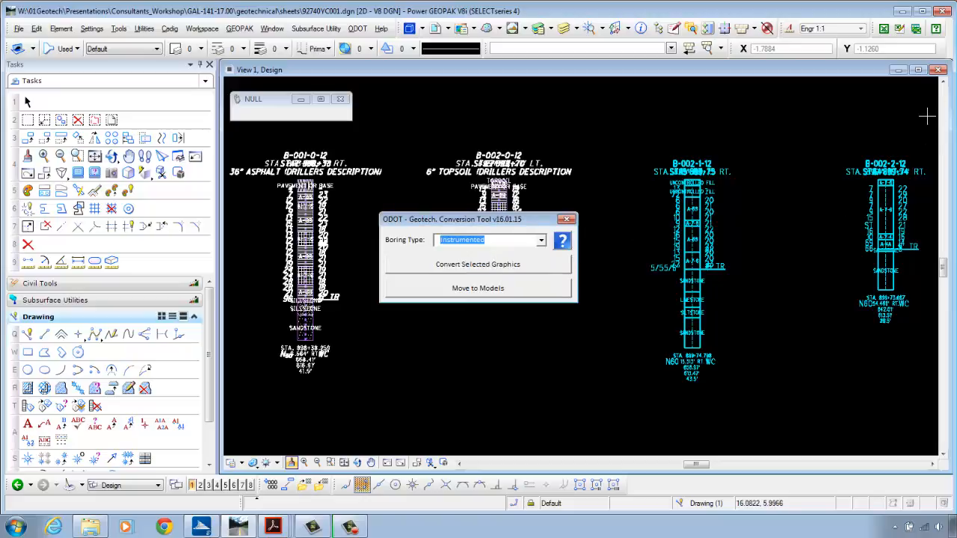
right_click(859, 131)
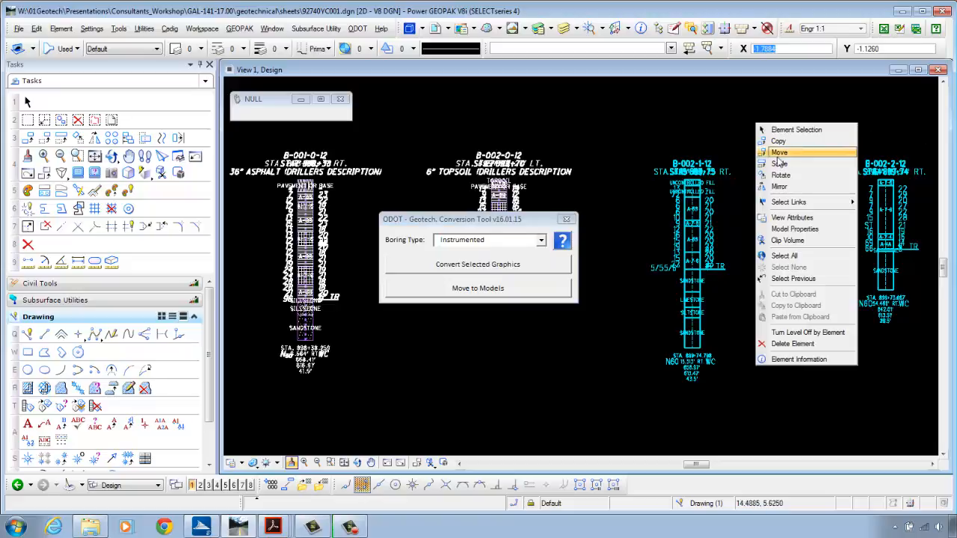
left_click(796, 129)
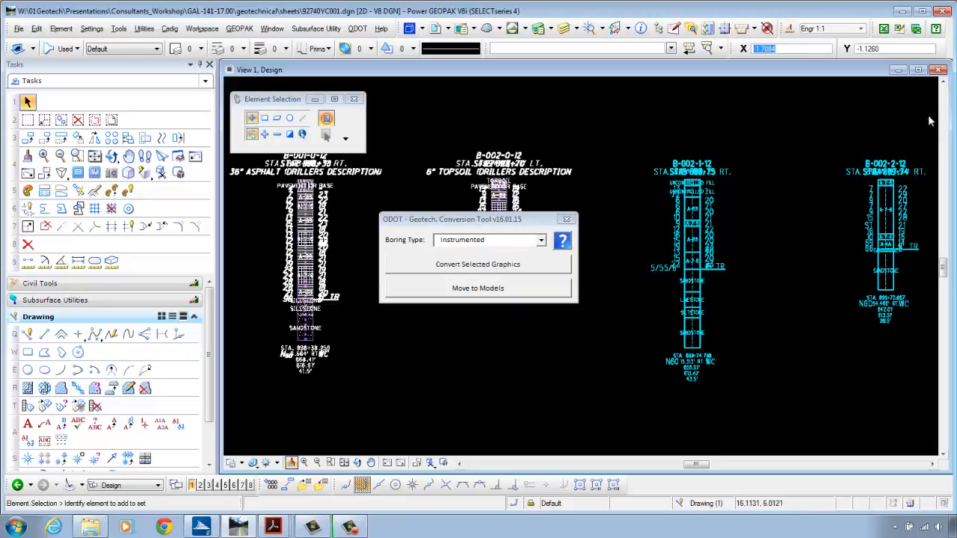
left_click_drag(928, 116, 619, 438)
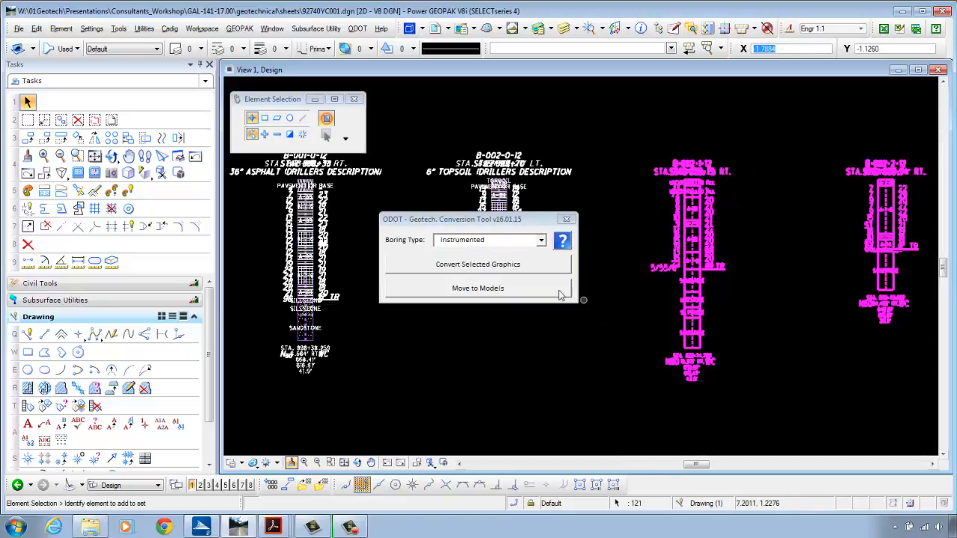
left_click(477, 265)
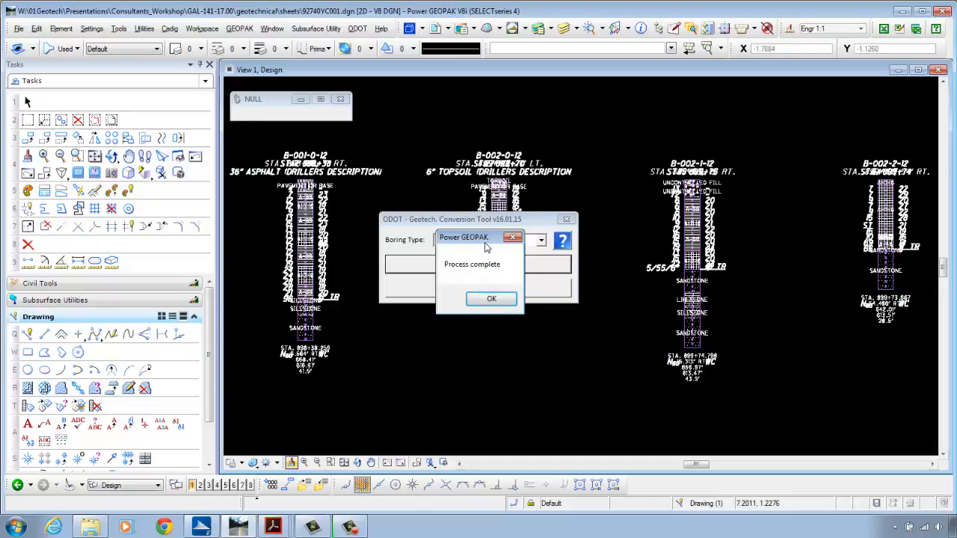
left_click(491, 300)
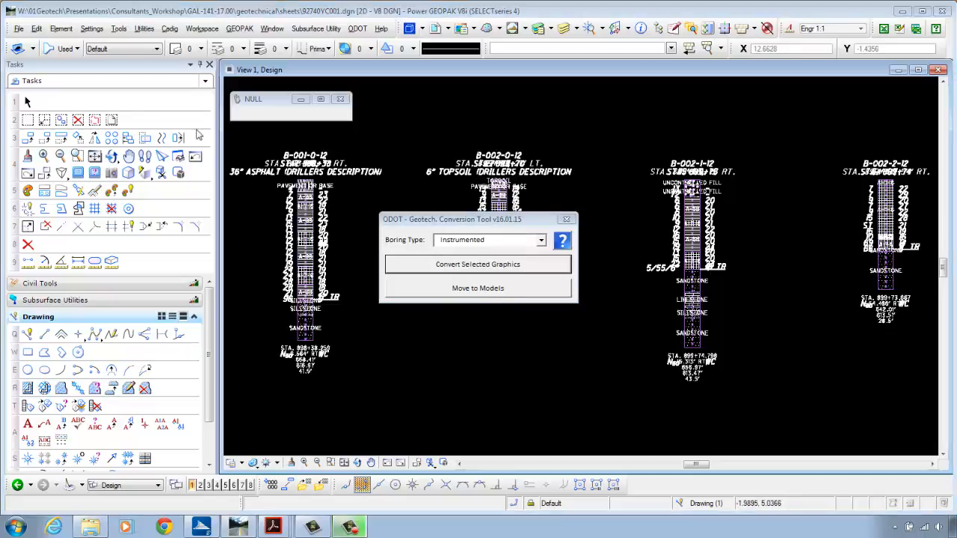
- Undo the conversion of the instrumented borings back to the mark and redo it
left_click(36, 29)
mouse_move(47, 54)
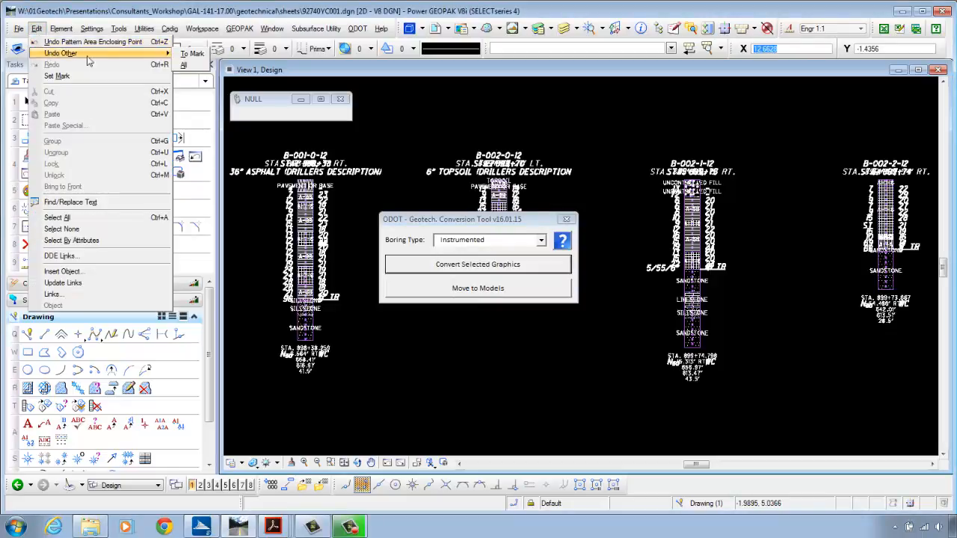
left_click(200, 58)
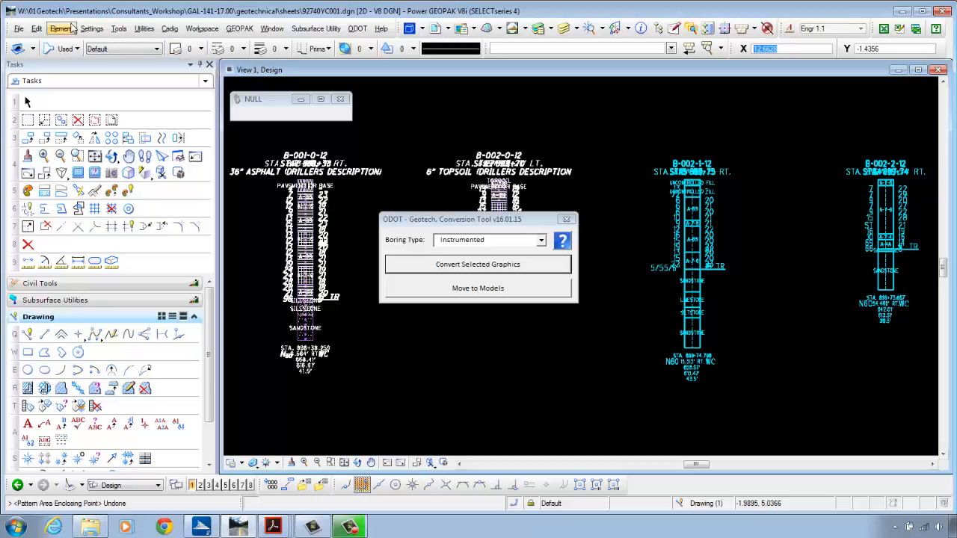
left_click(37, 29)
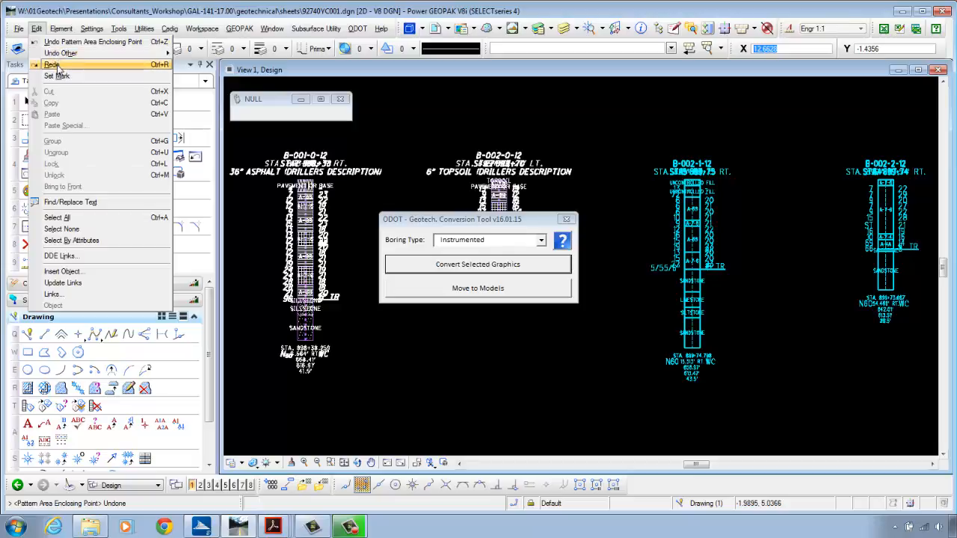
left_click(52, 64)
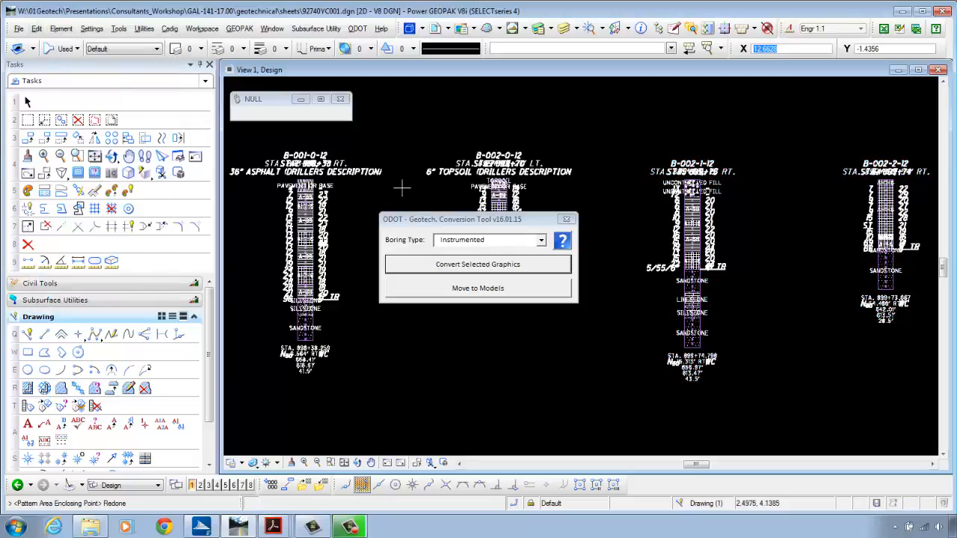
- Close the conversion tool, hide the scratch, instrumented and project levels in turn to examine their graphics, and redisplay all levels
left_click(567, 220)
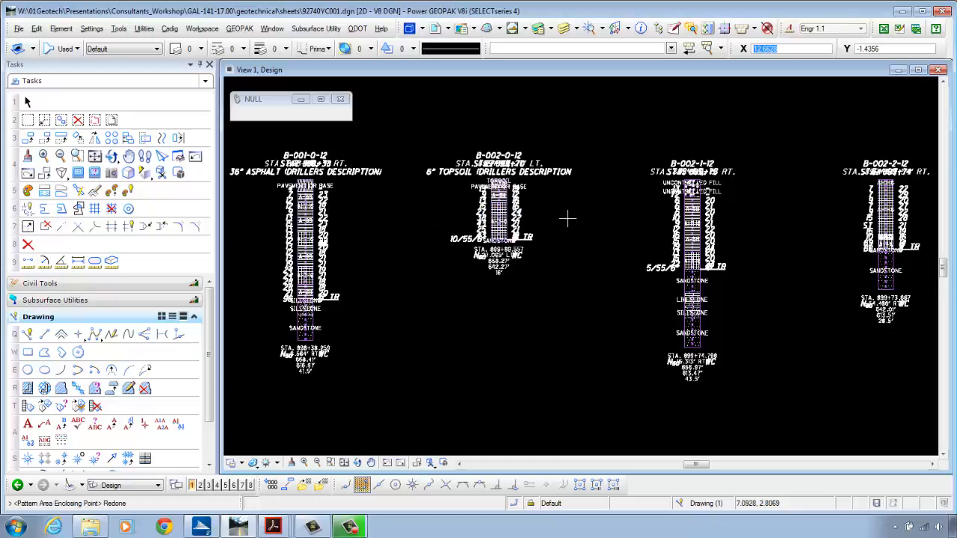
left_click(571, 31)
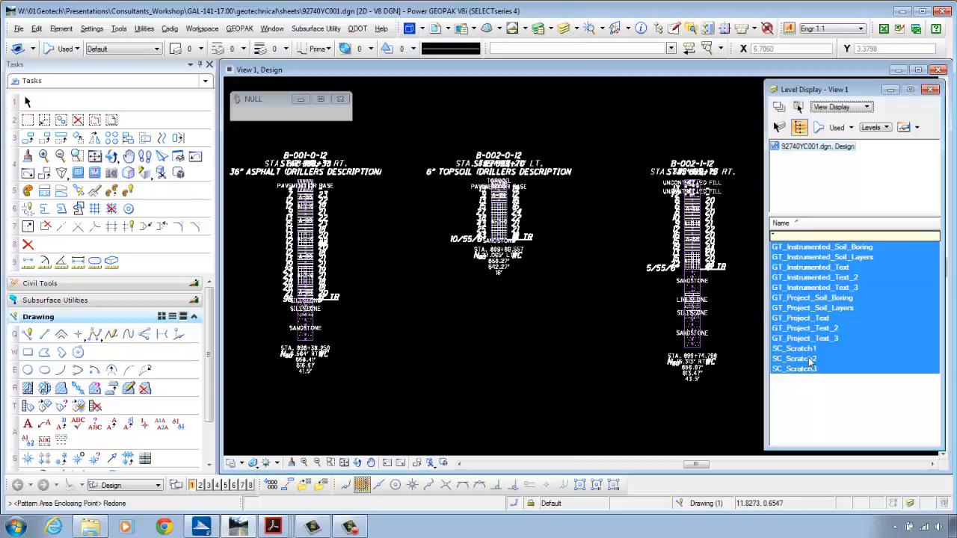
left_click_drag(811, 349, 812, 370)
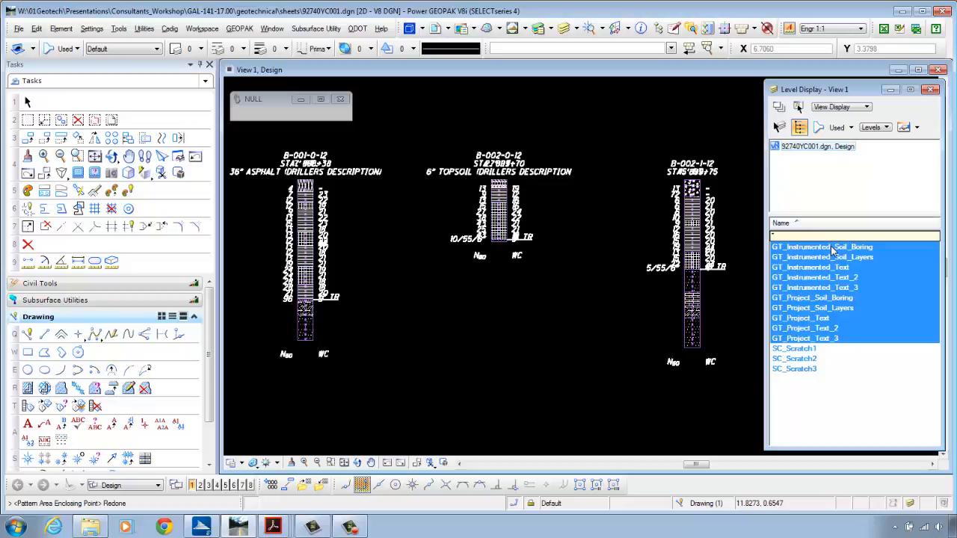
left_click_drag(832, 250, 833, 293)
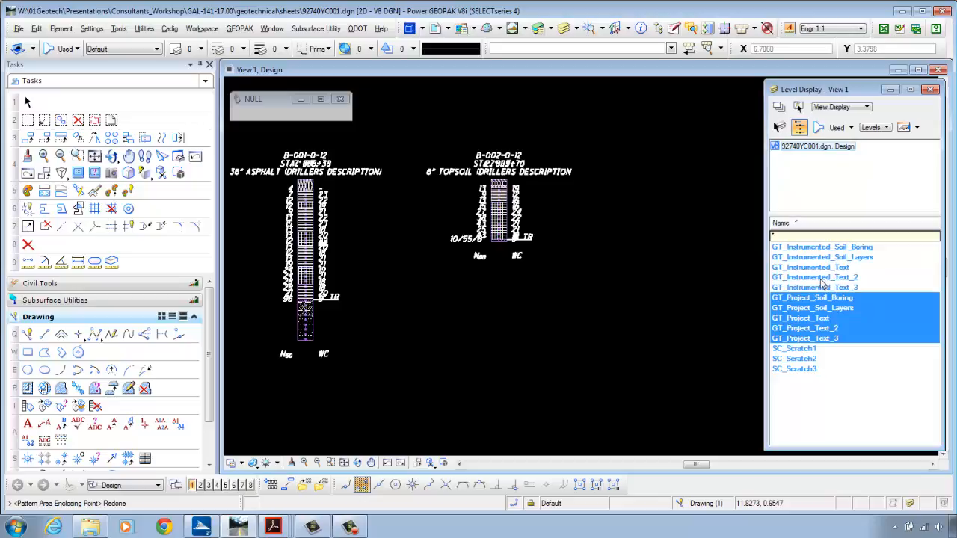
left_click(835, 340)
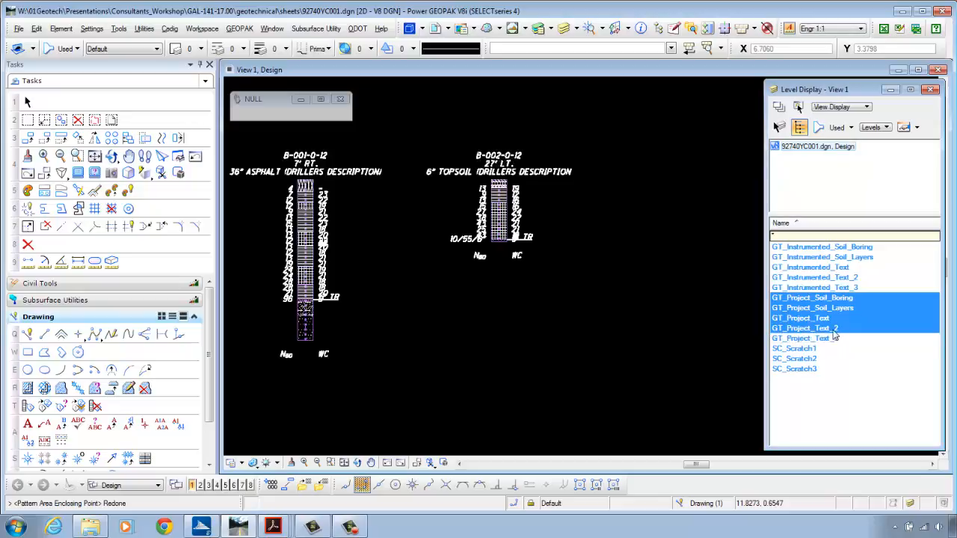
left_click(829, 329)
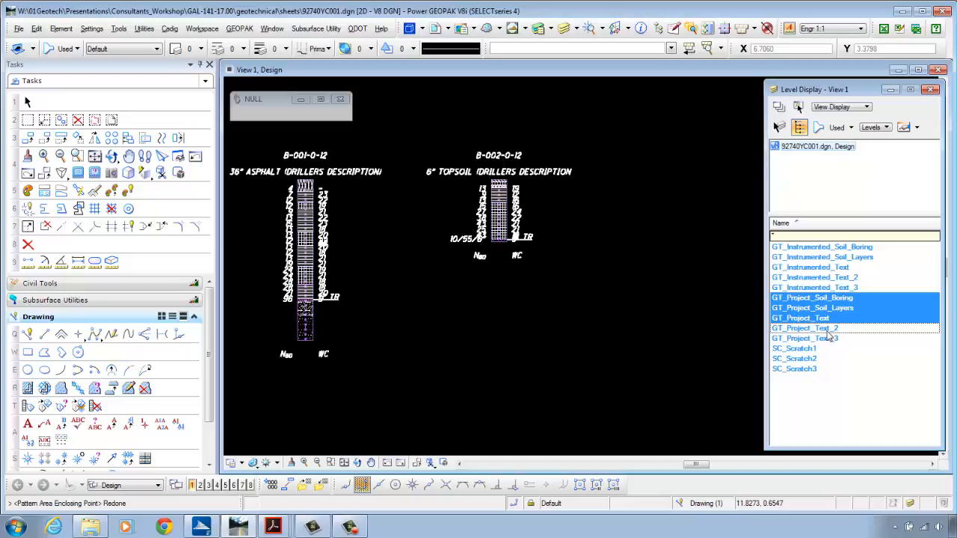
left_click(830, 319)
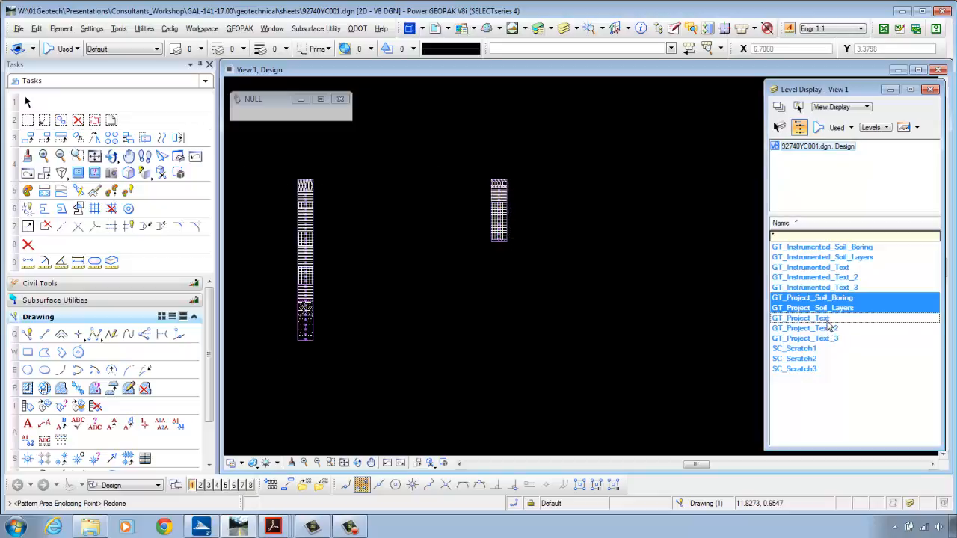
left_click(836, 309)
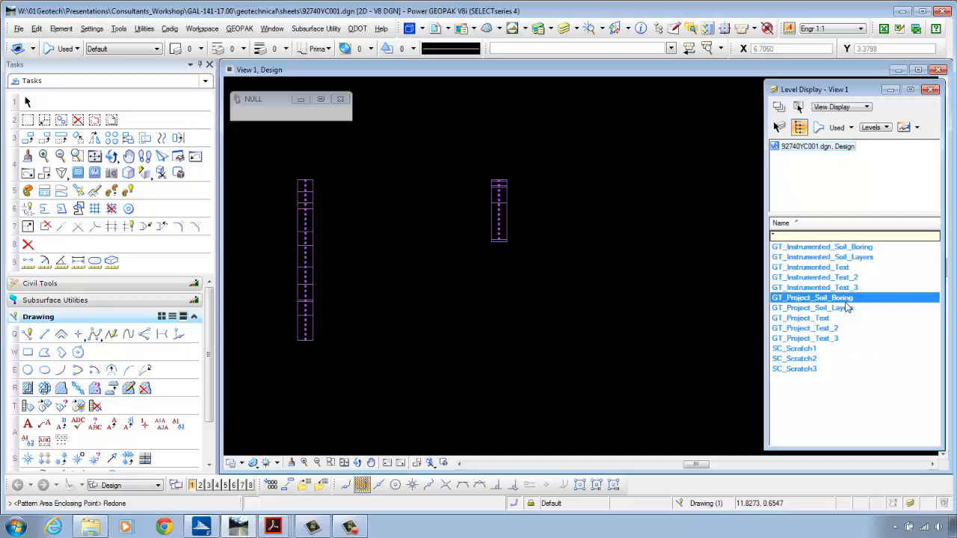
left_click_drag(830, 249, 820, 371)
- Hide the levels SC_Scratch3, SC_Scratch2 and SC_Scratch1
left_click(792, 370)
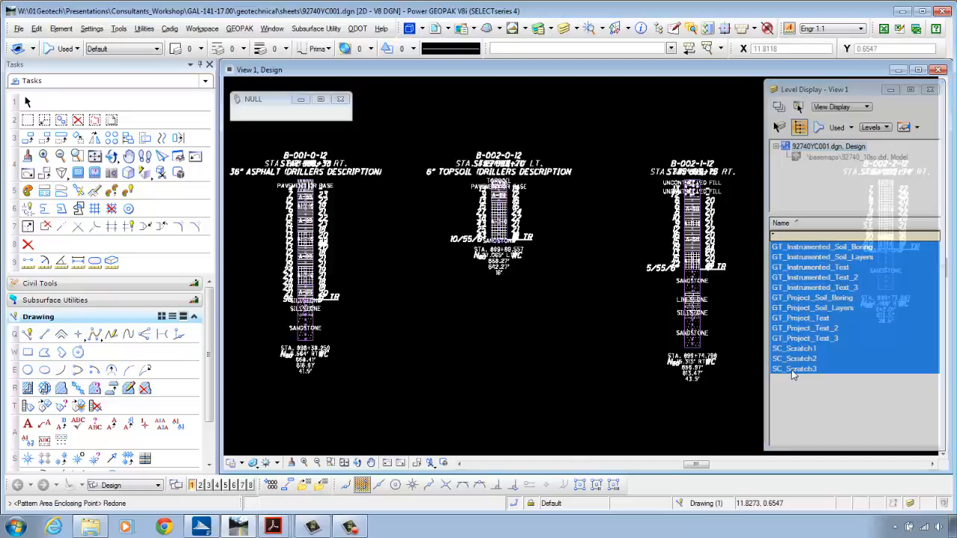
left_click(793, 359)
left_click(793, 349)
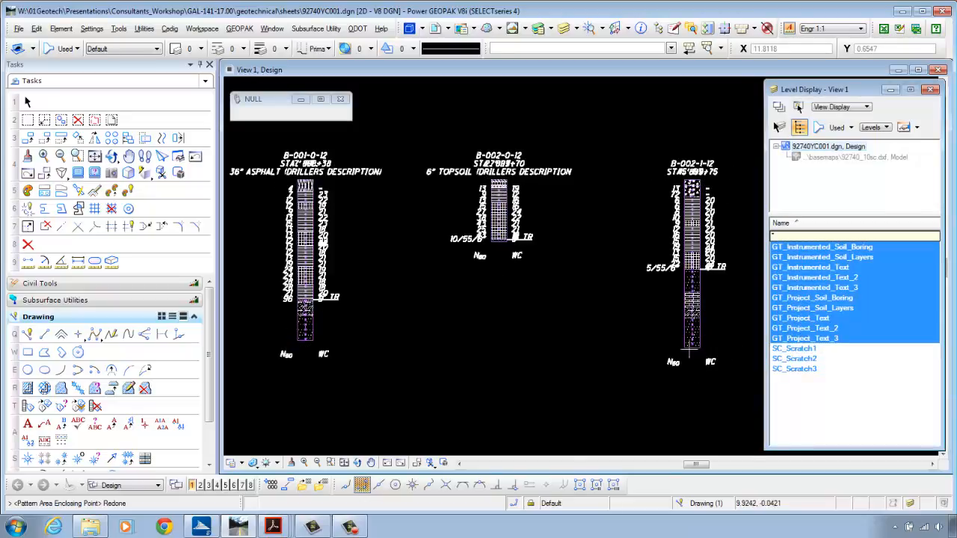
- Move the 10/55/6" text of boring B-002-0-12 horizontally 0.28 to the left, clear of the blow count above it
left_click(330, 462)
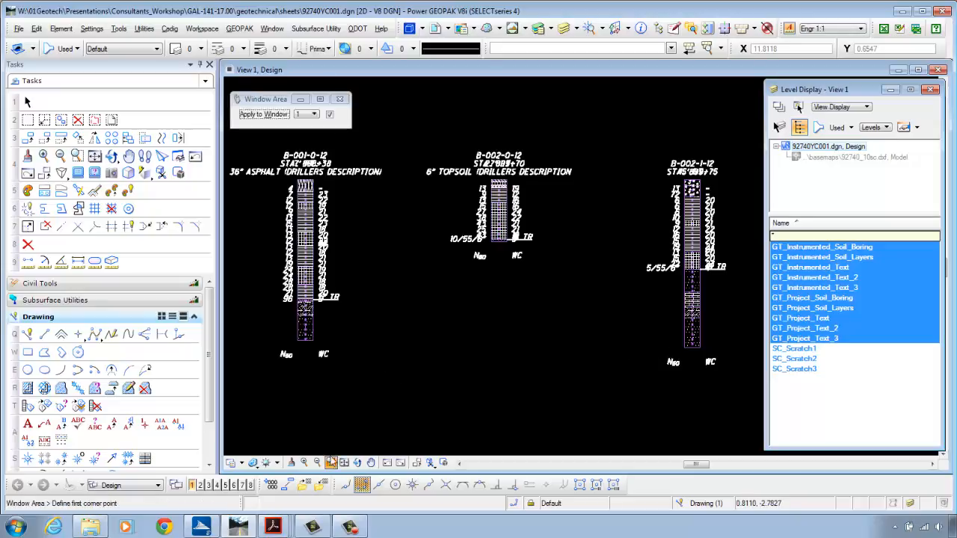
left_click(415, 267)
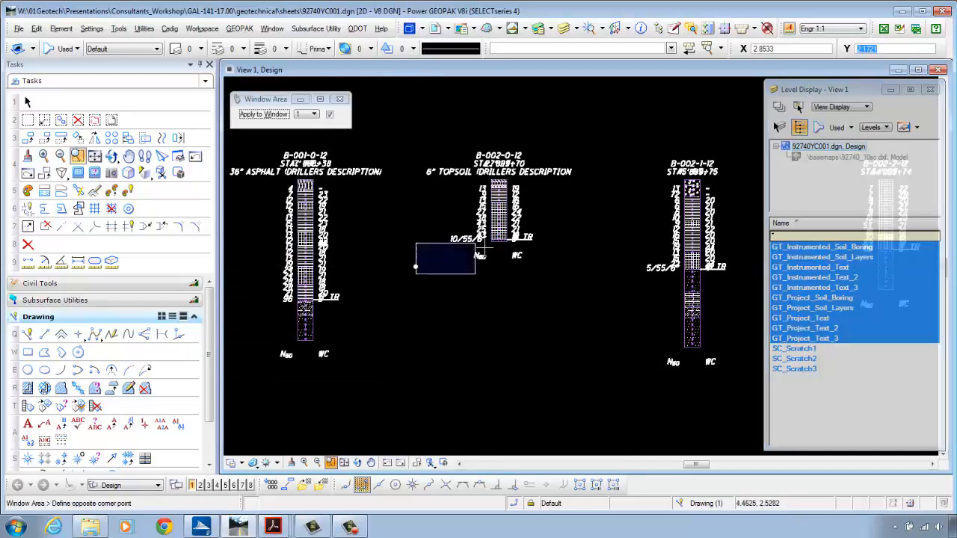
left_click(645, 135)
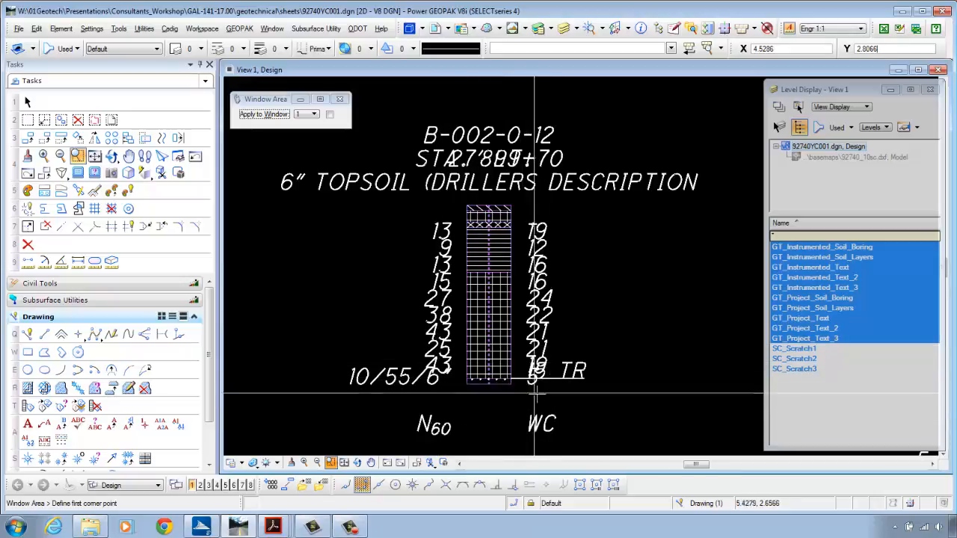
right_click(590, 317)
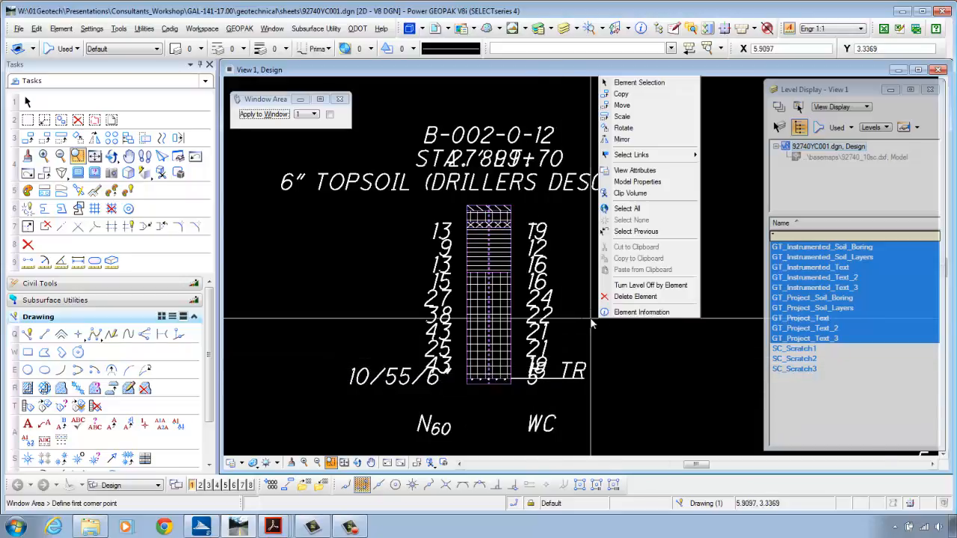
left_click(631, 110)
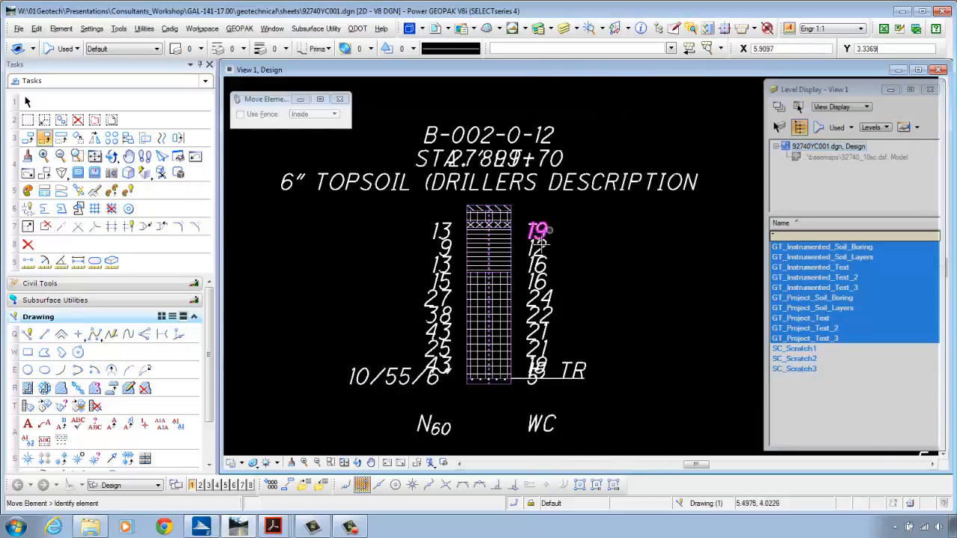
left_click(436, 385)
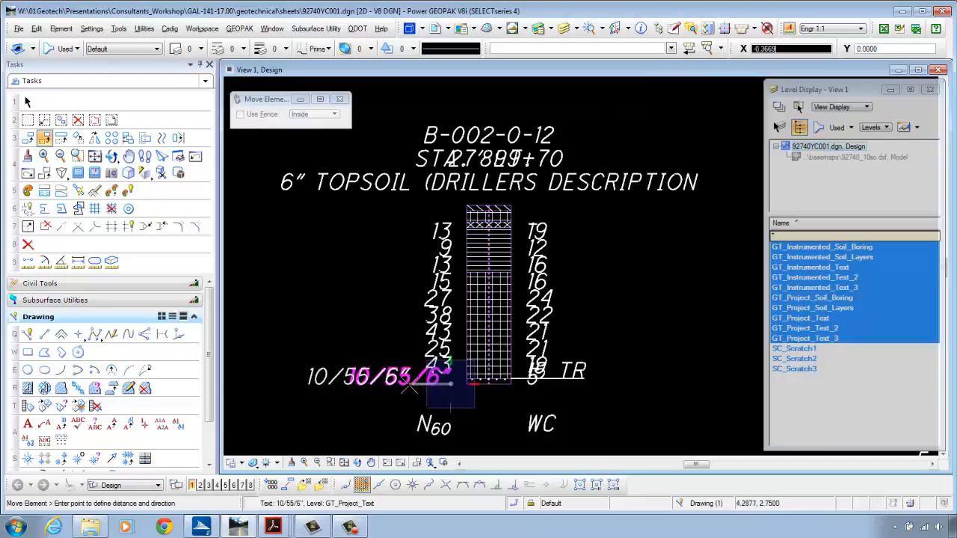
key("Tab")
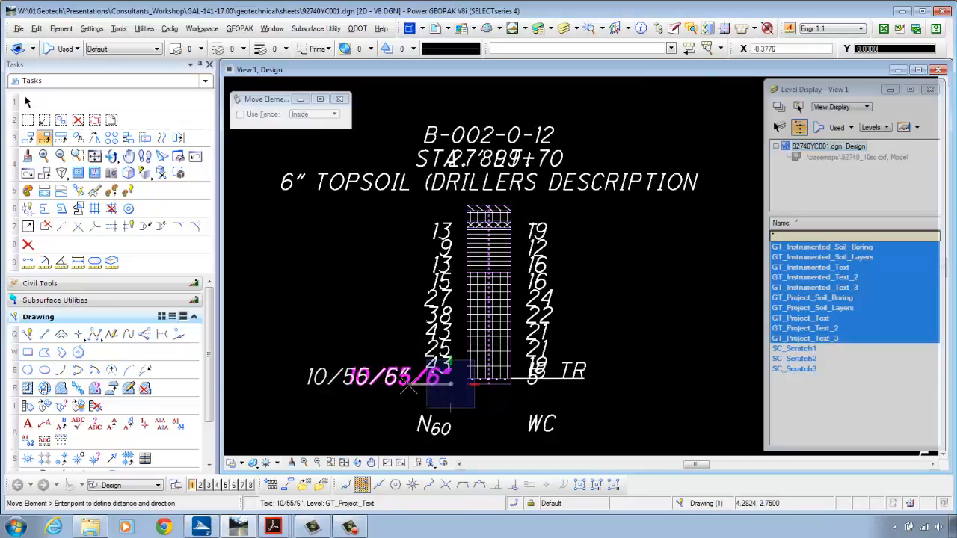
key("Tab")
type("0")
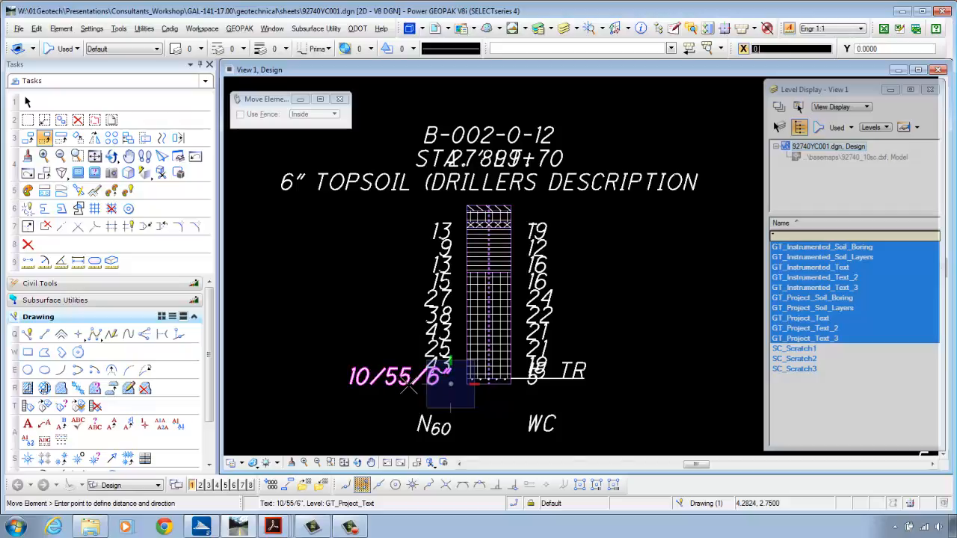
type(".28")
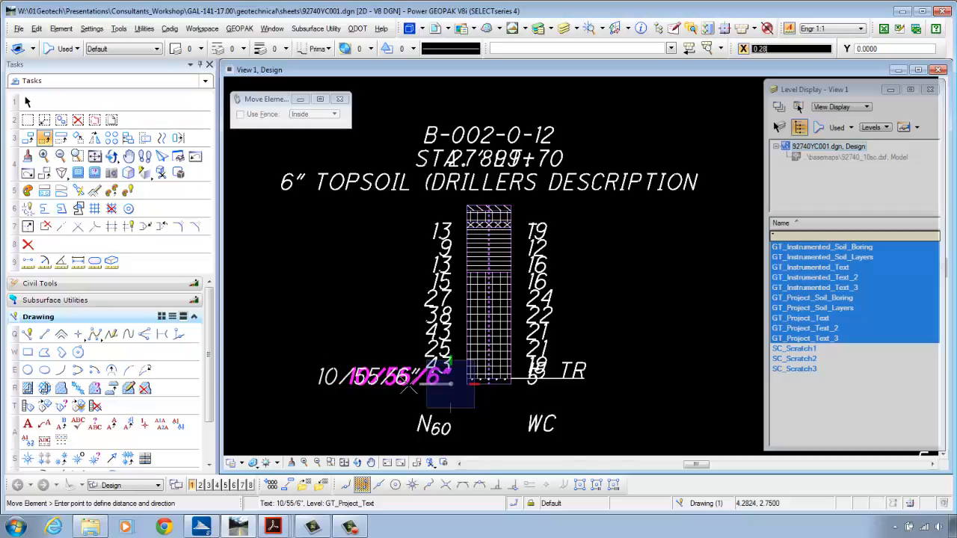
key("Tab")
left_click(409, 389)
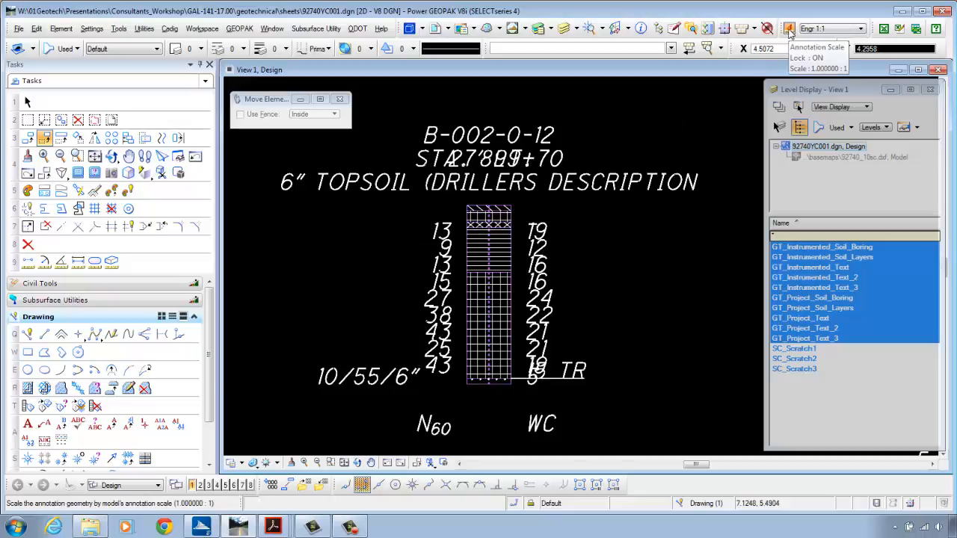
- Edit the topsoil description text above boring B-002-0-12 to read TOPSOIL = 6"
right_click(665, 210)
left_click(699, 250)
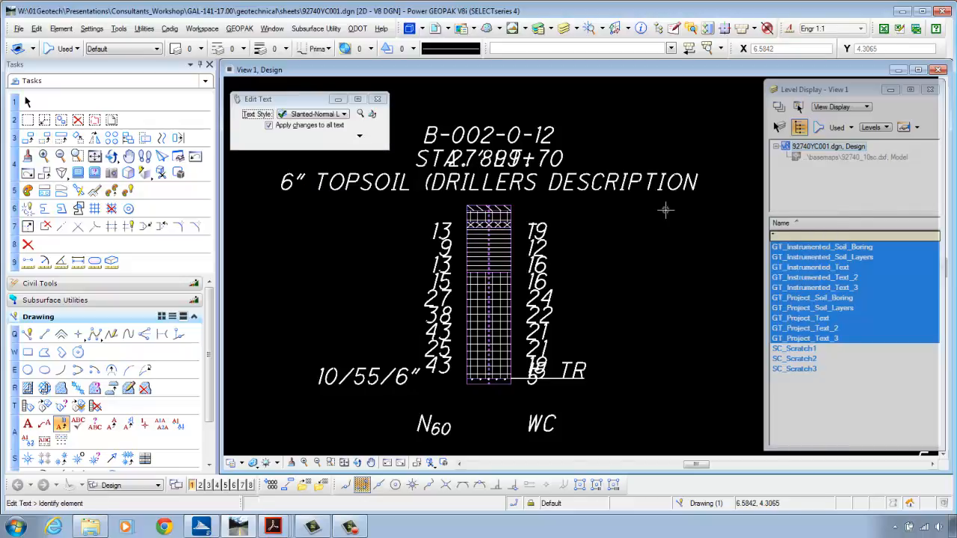
left_click(453, 187)
left_click_drag(463, 215, 542, 216)
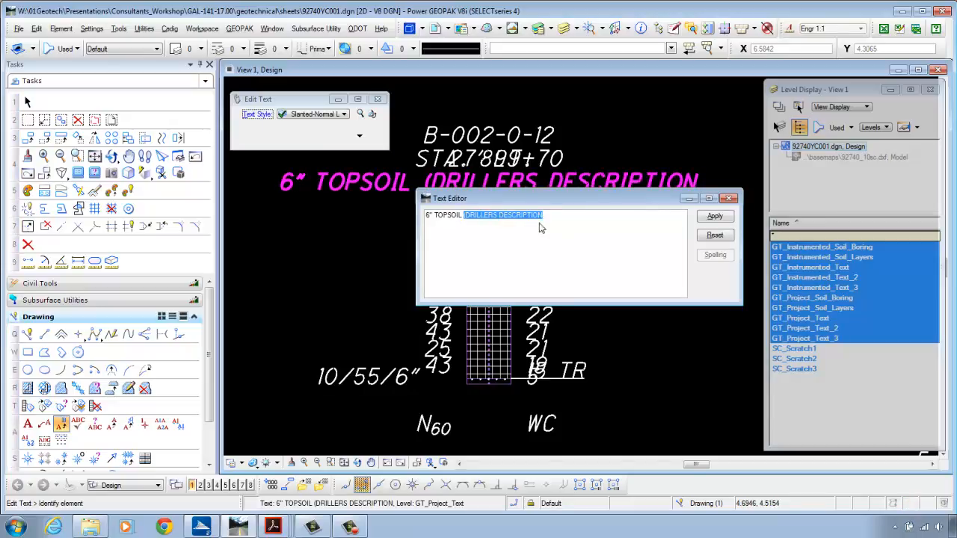
key("Delete")
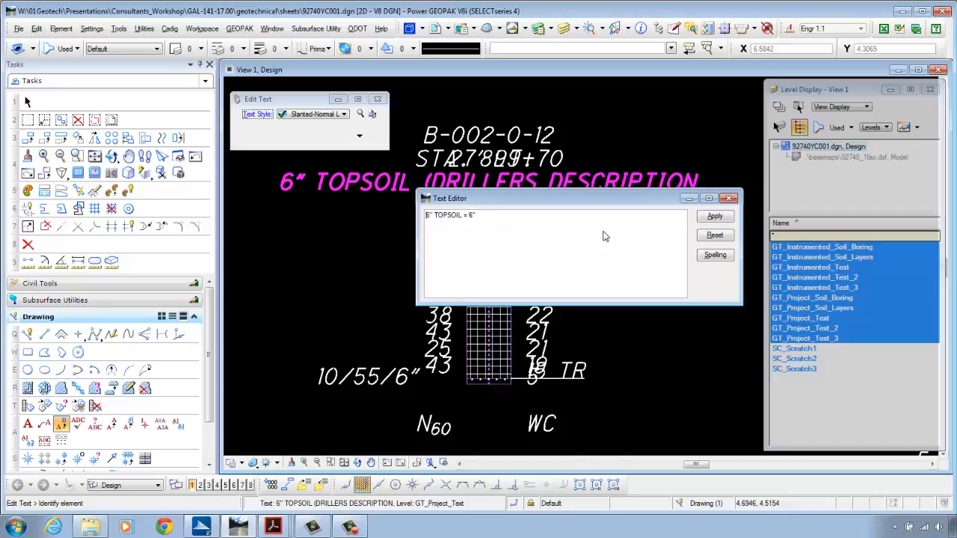
key("Delete")
key("Delete")
key("Delete")
left_click(605, 146)
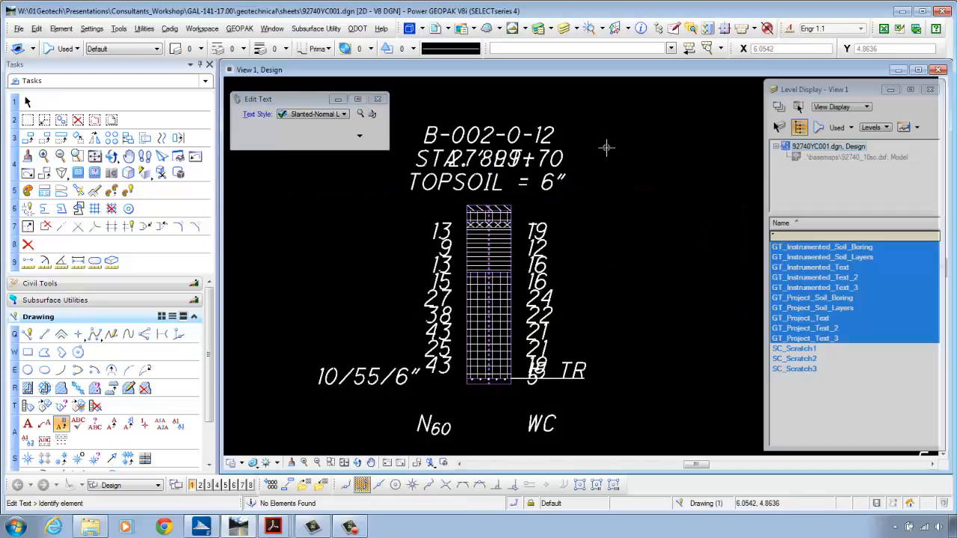
- Move the TOPSOIL = 6" text horizontally to centre it on the boring column of B-002-0-12
right_click(606, 147)
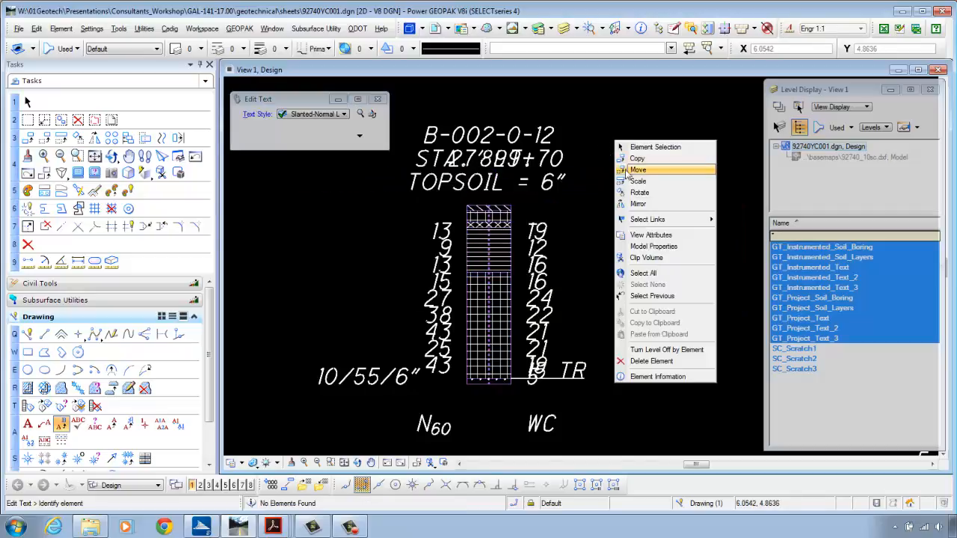
left_click(636, 170)
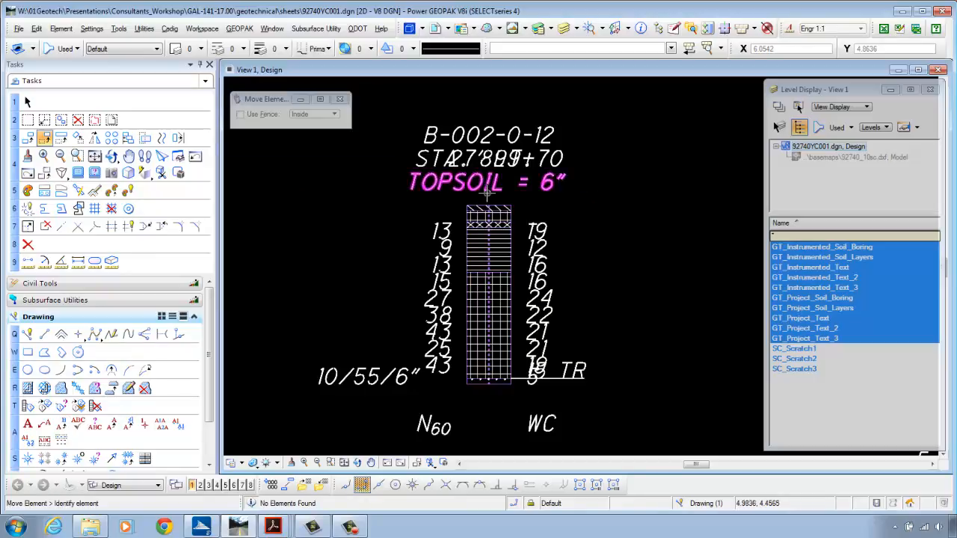
left_click(488, 183)
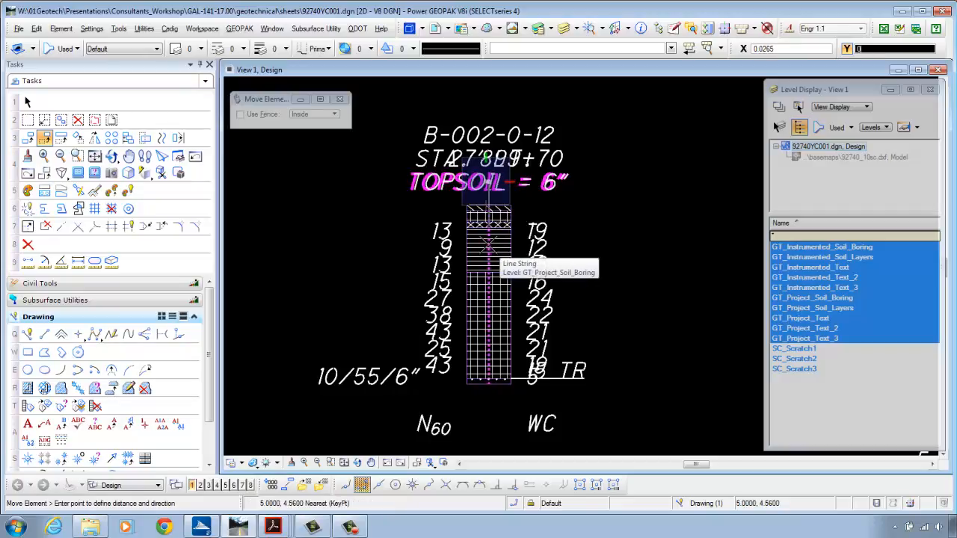
right_click(489, 244)
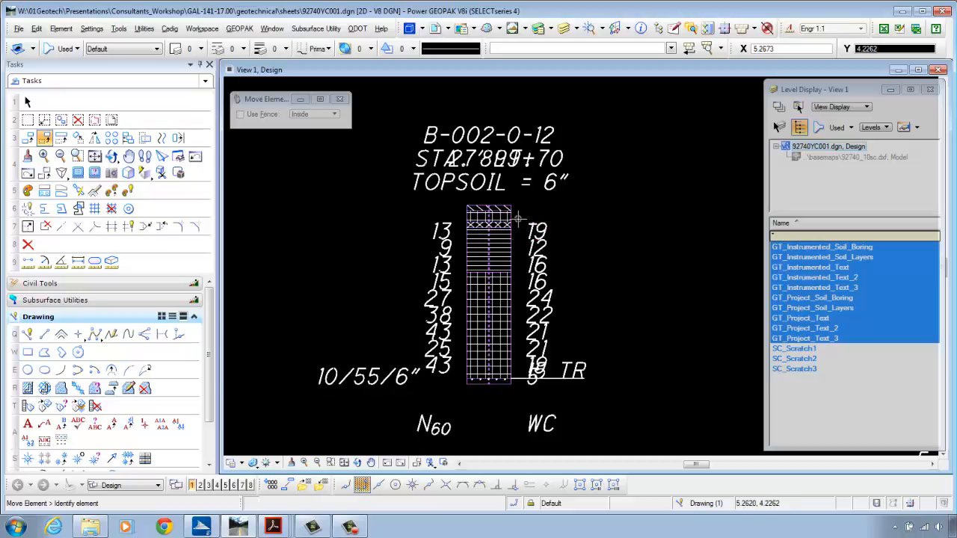
- Window in on boring B-002-0-12 and hide the levels SC_Scratch3, GT_Project_Text_3 and GT_Project_Text_2 to examine its station and offset text
mouse_move(515, 218)
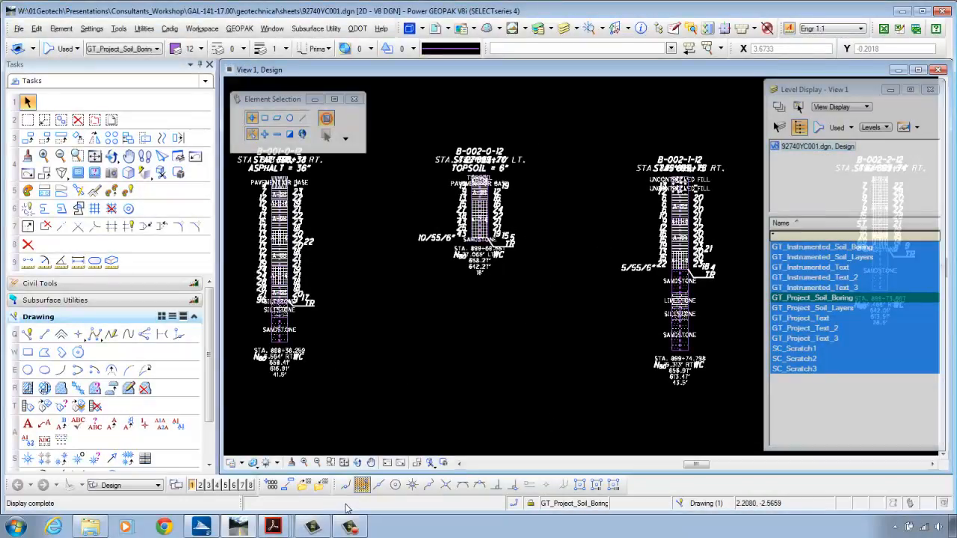
left_click(330, 462)
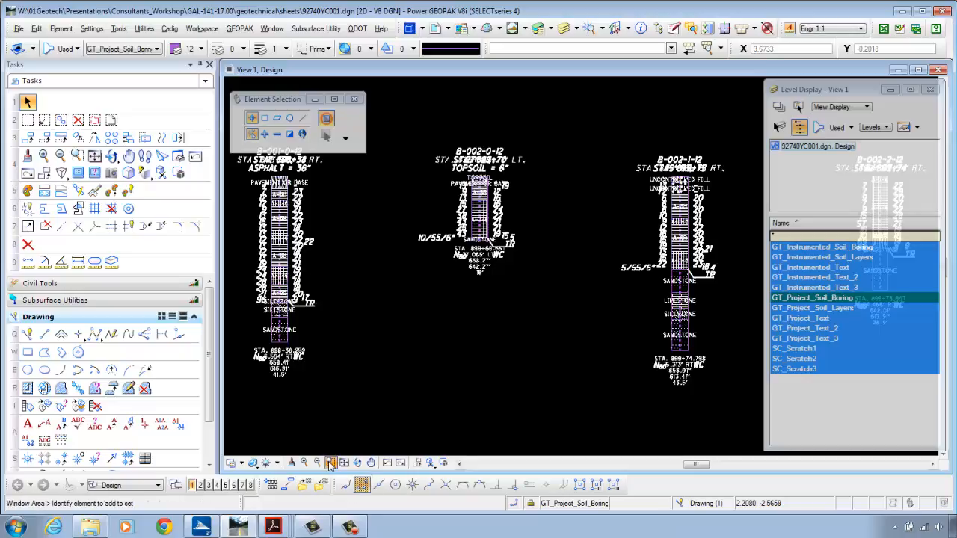
left_click(392, 282)
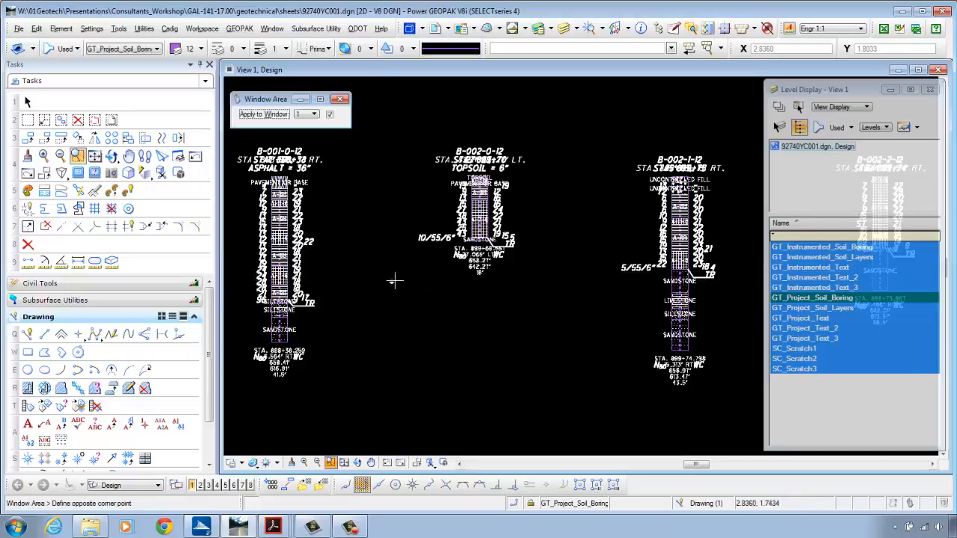
left_click(624, 142)
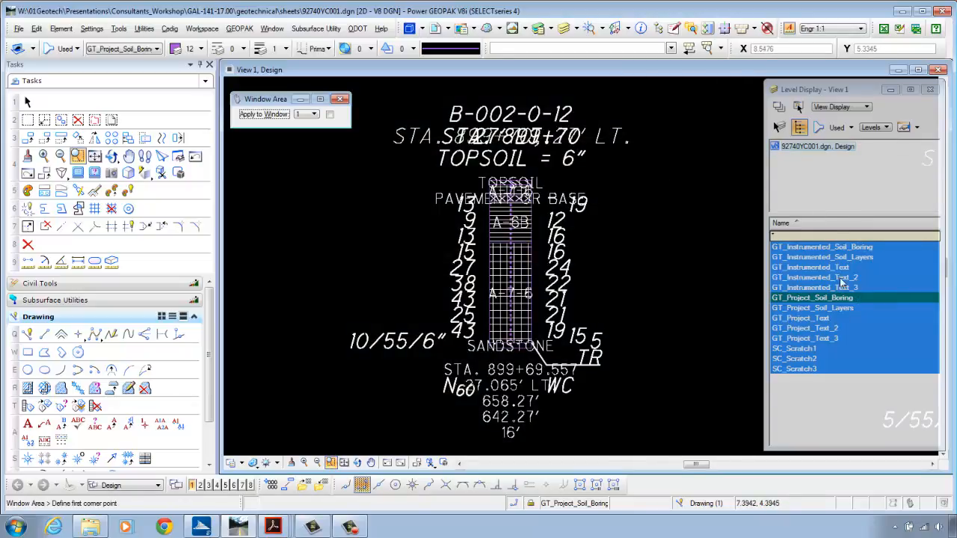
left_click(821, 369)
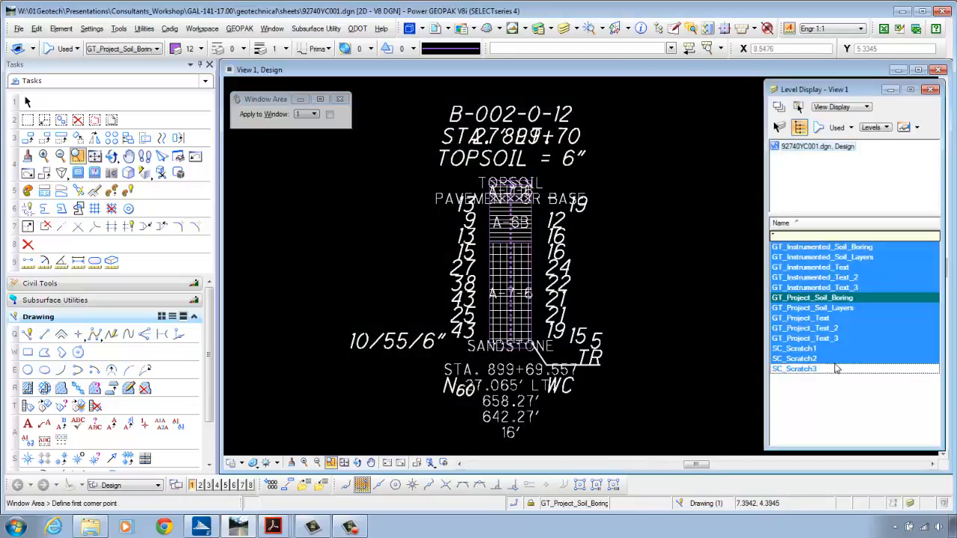
left_click(838, 340)
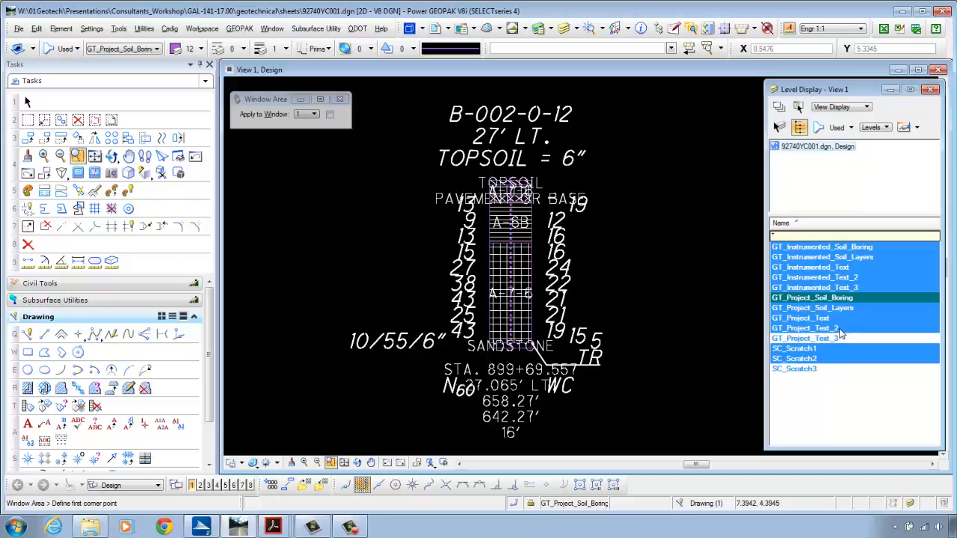
left_click(839, 330)
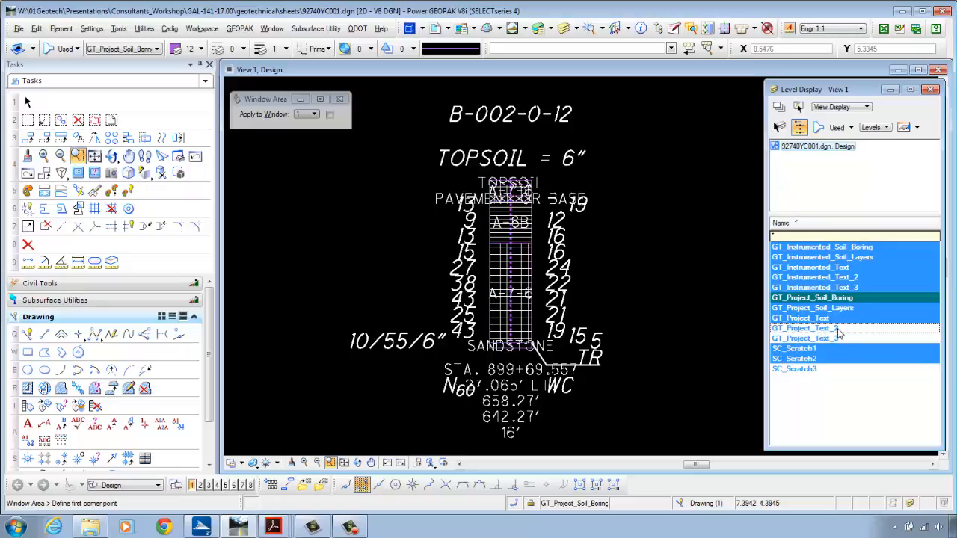
- Show and hide GT_Project_Text_2 and GT_Project_Text_3 alternately to compare the offset text with the station text
left_click(839, 331)
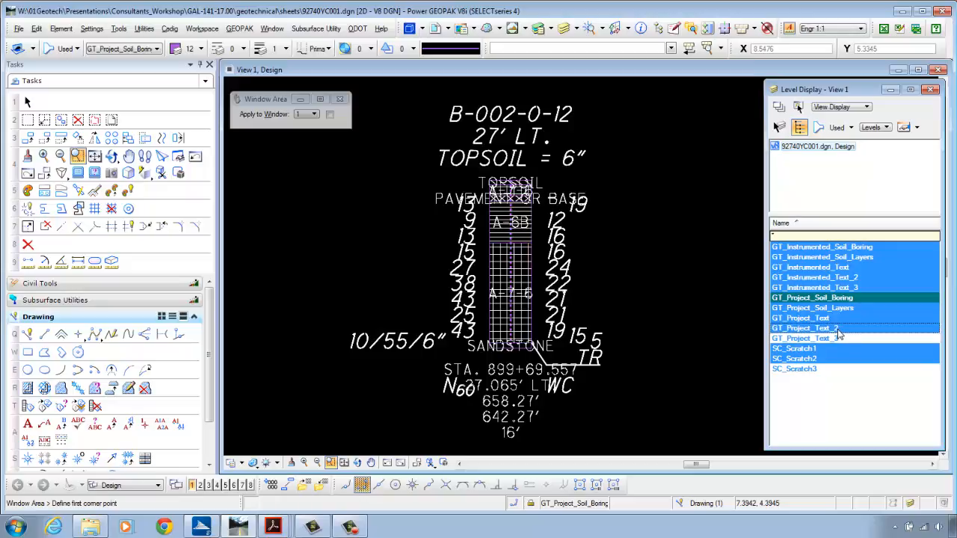
left_click(838, 332)
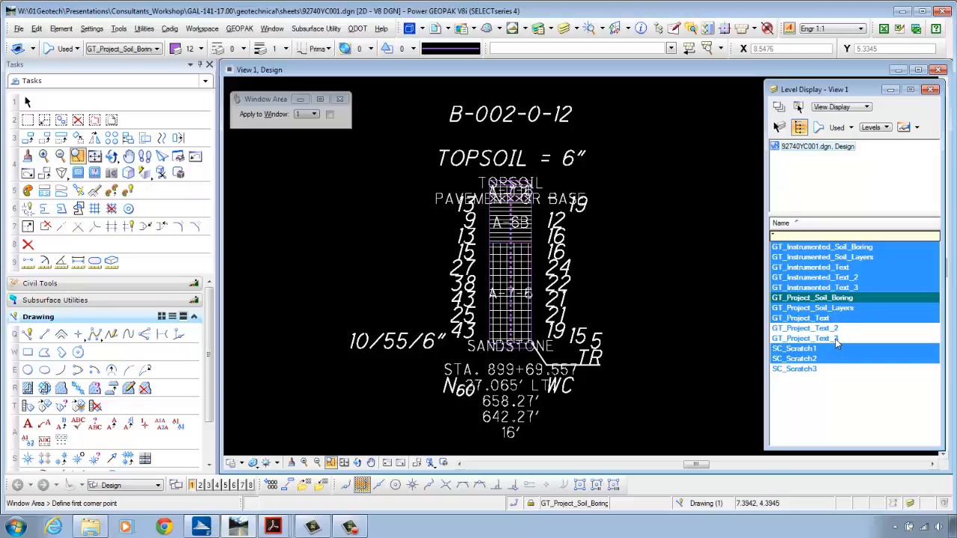
left_click(835, 338)
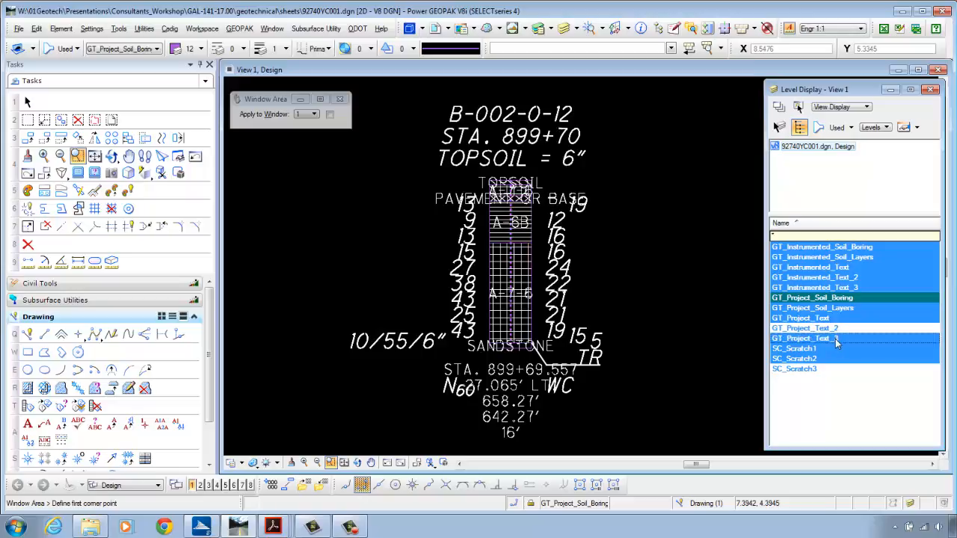
left_click(836, 340)
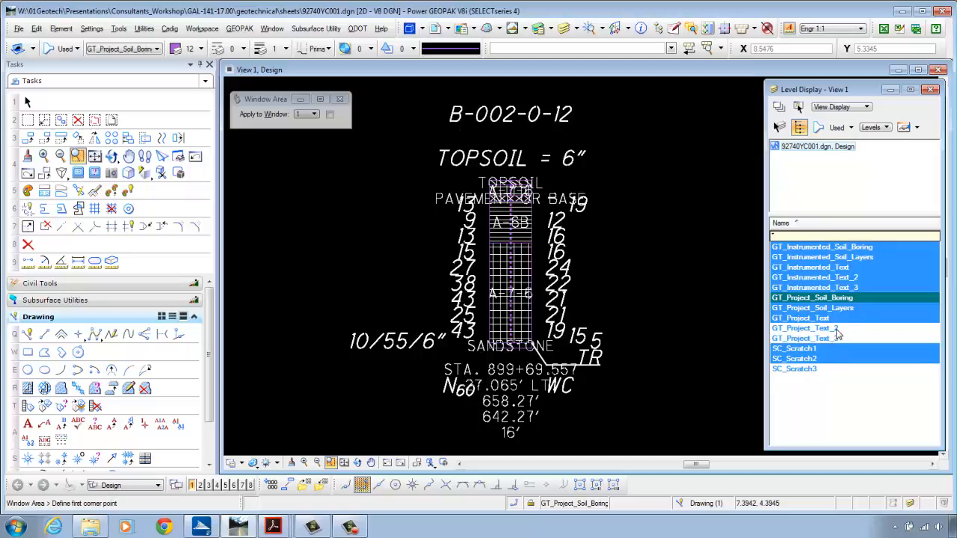
left_click(835, 329)
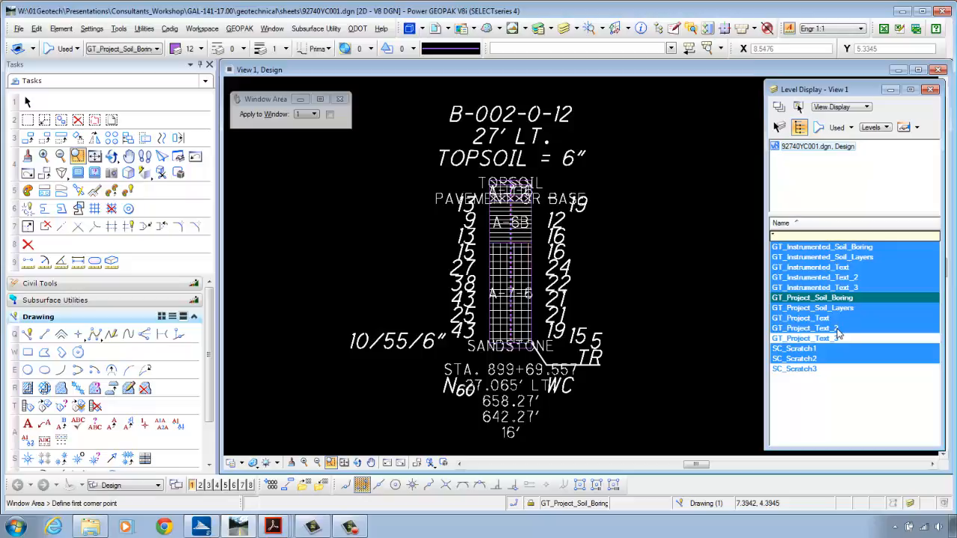
left_click(836, 331)
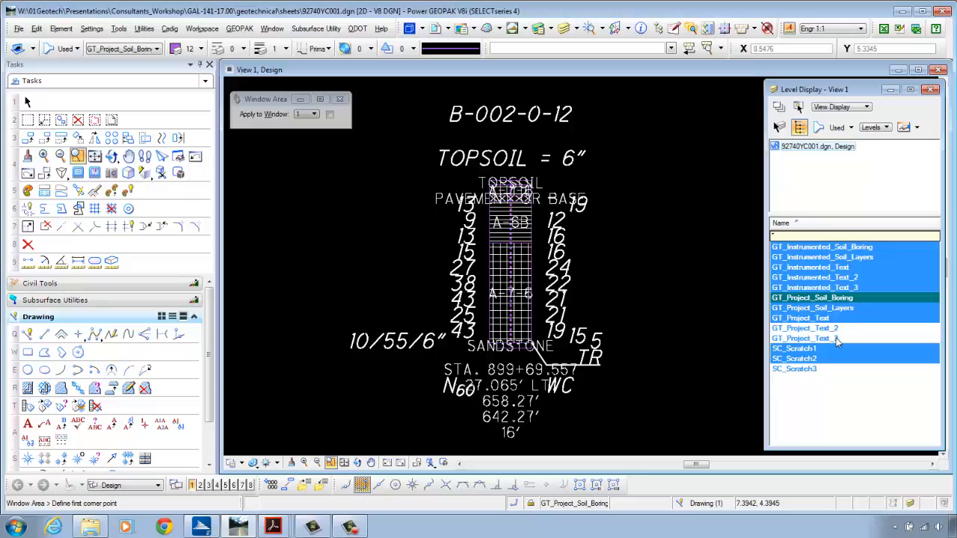
left_click(836, 340)
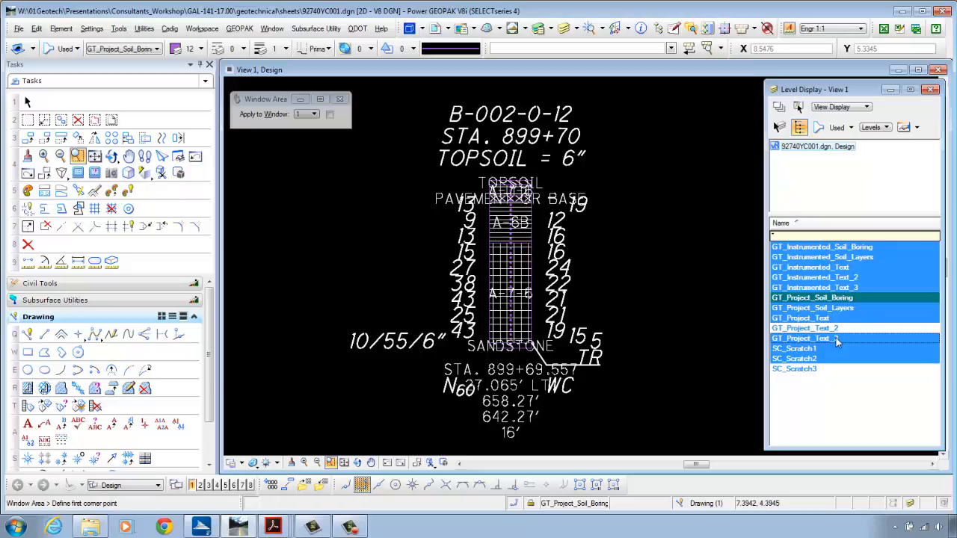
left_click(835, 340)
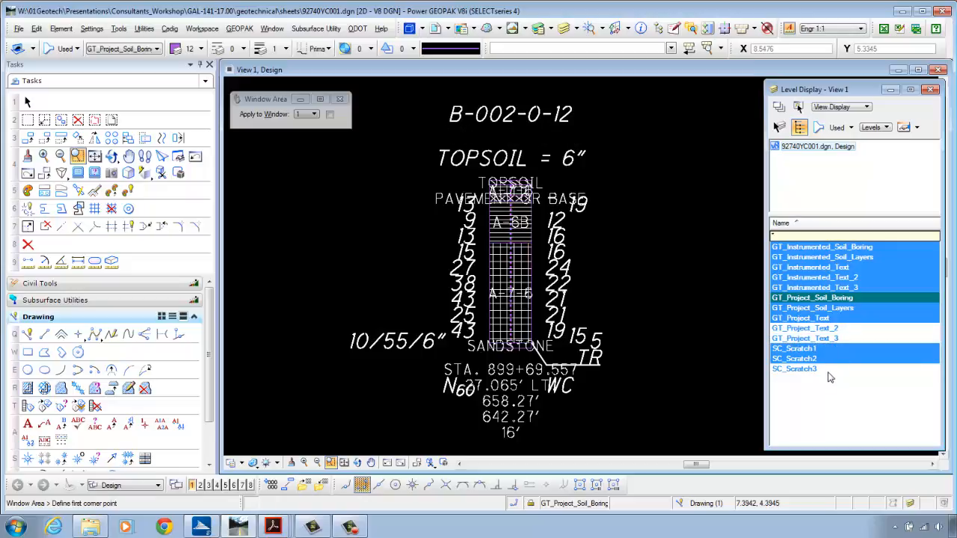
- Compare the combined station-offset text on SC_Scratch3 with GT_Project_Text_2 and GT_Project_Text_3, and redisplay all three levels
left_click(828, 370)
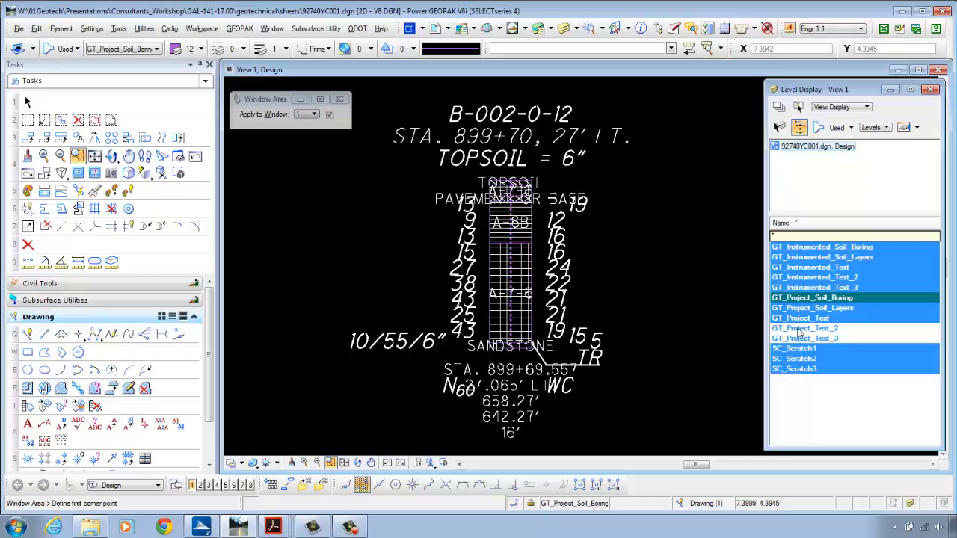
left_click(807, 371)
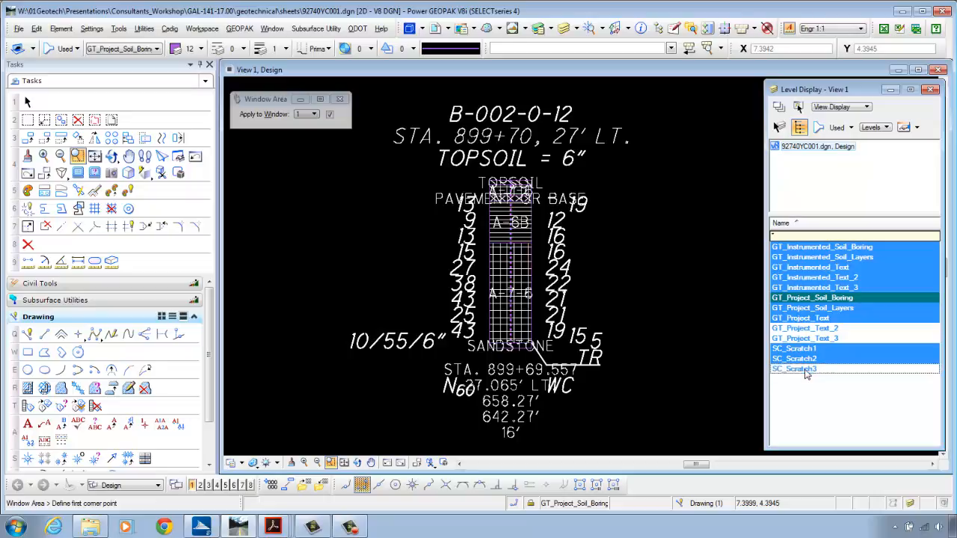
left_click(806, 329)
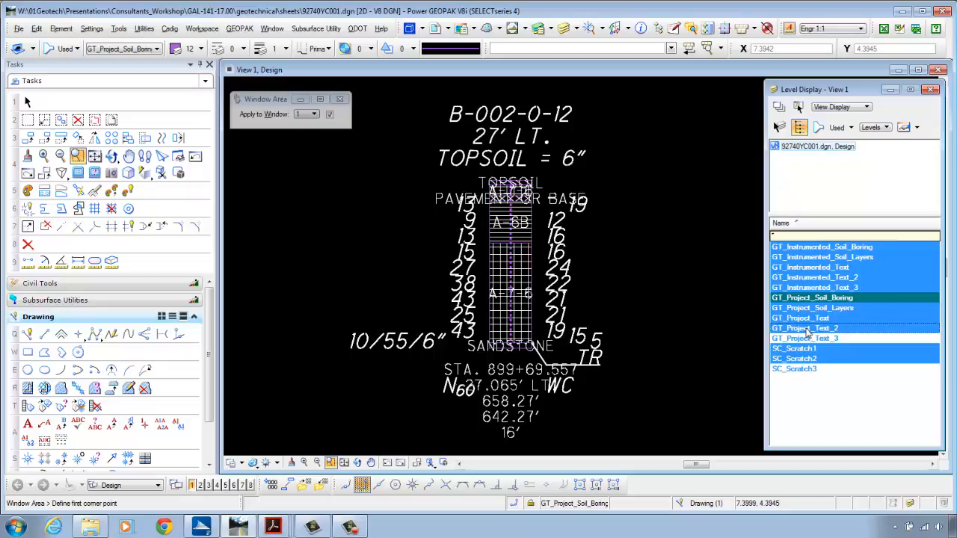
left_click(807, 340)
left_click(806, 330)
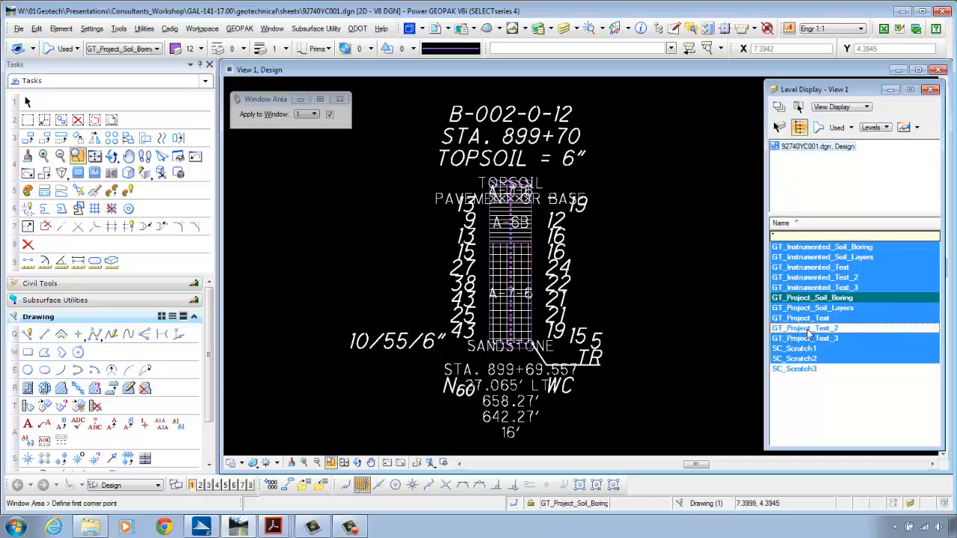
left_click(809, 369)
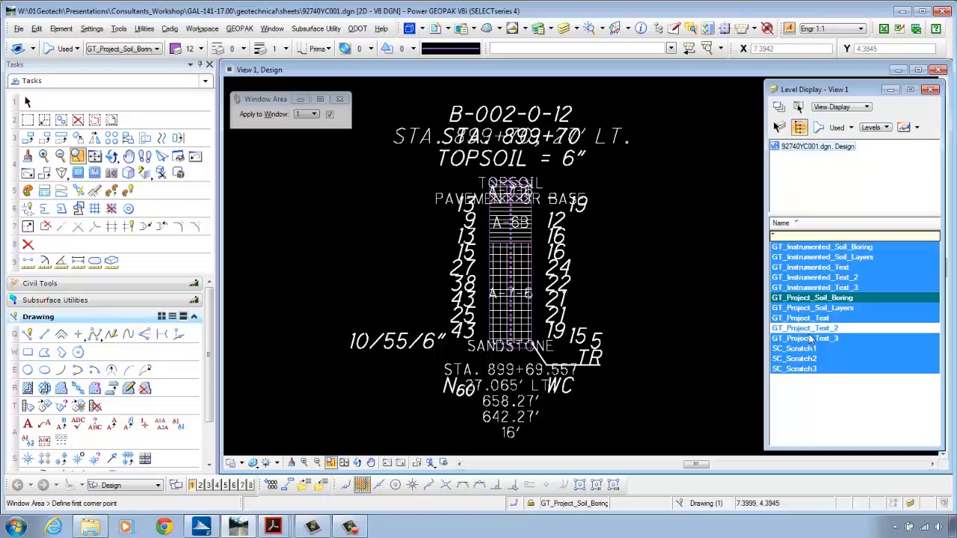
left_click(812, 338)
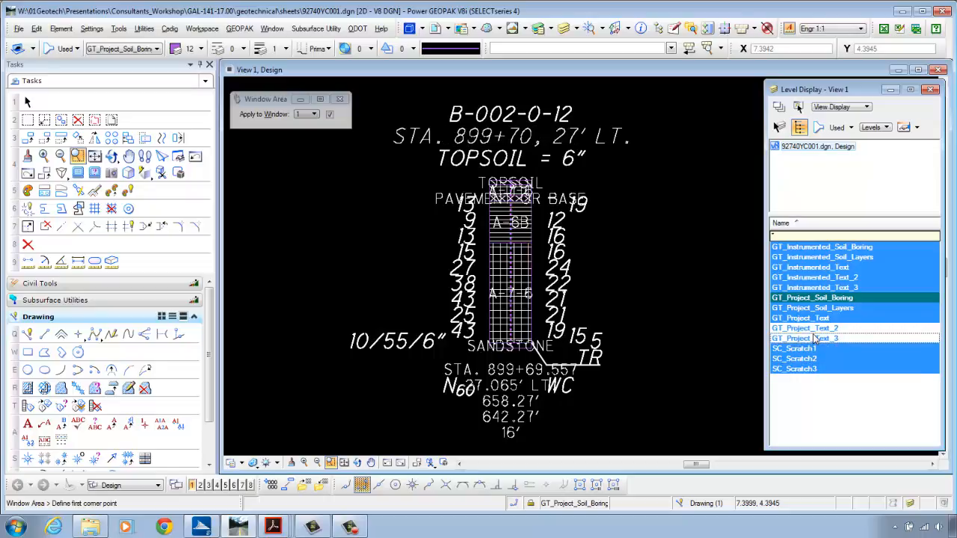
left_click(815, 329)
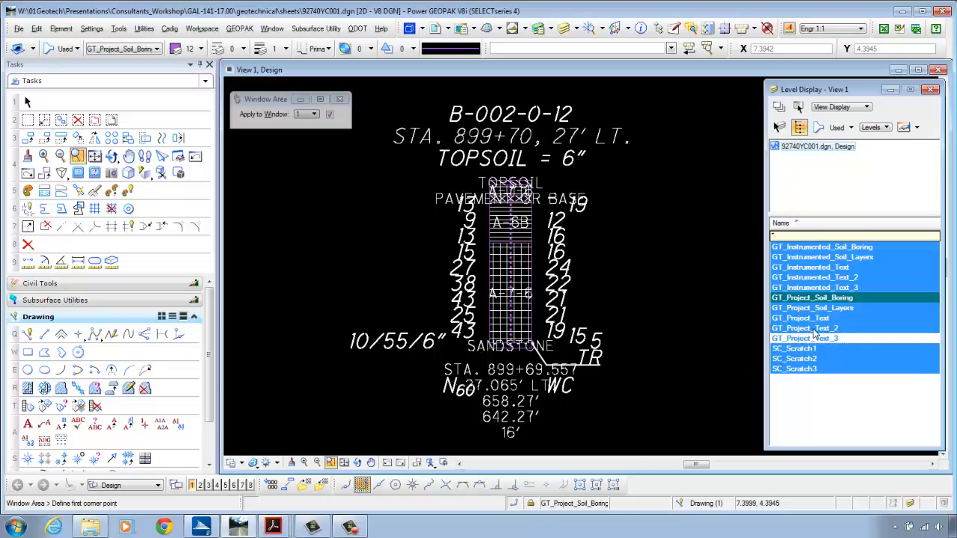
left_click(814, 340)
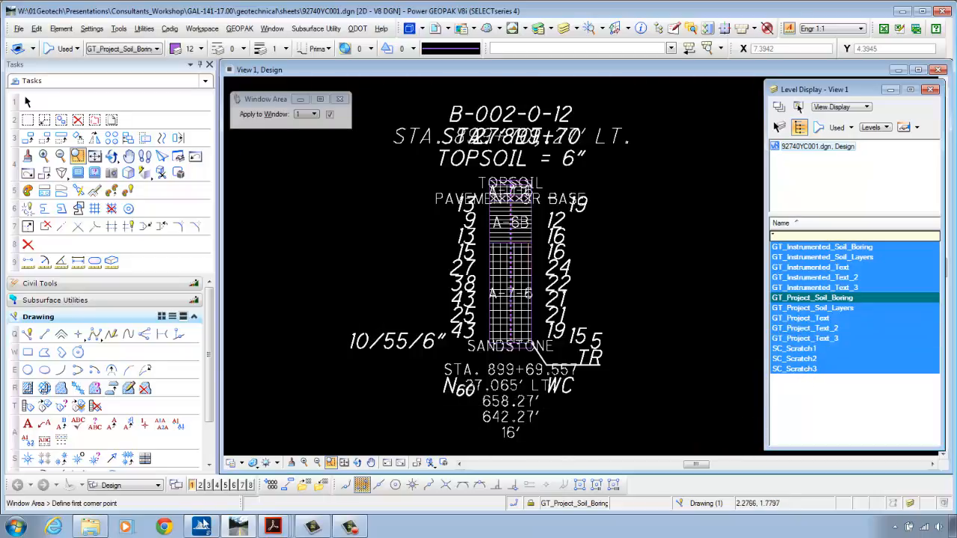
- Switch to gINT and display the borehole input table to review the station and offset data
left_click(201, 527)
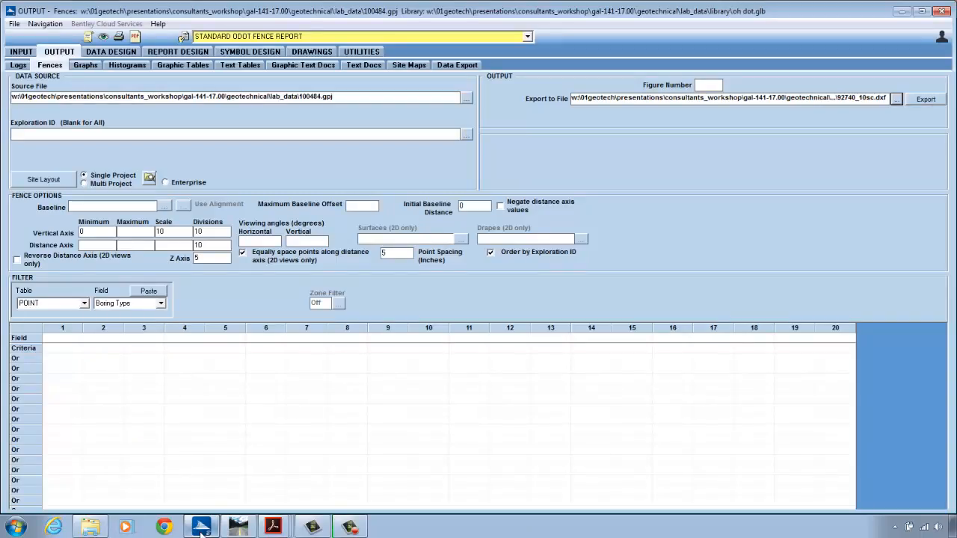
left_click(21, 52)
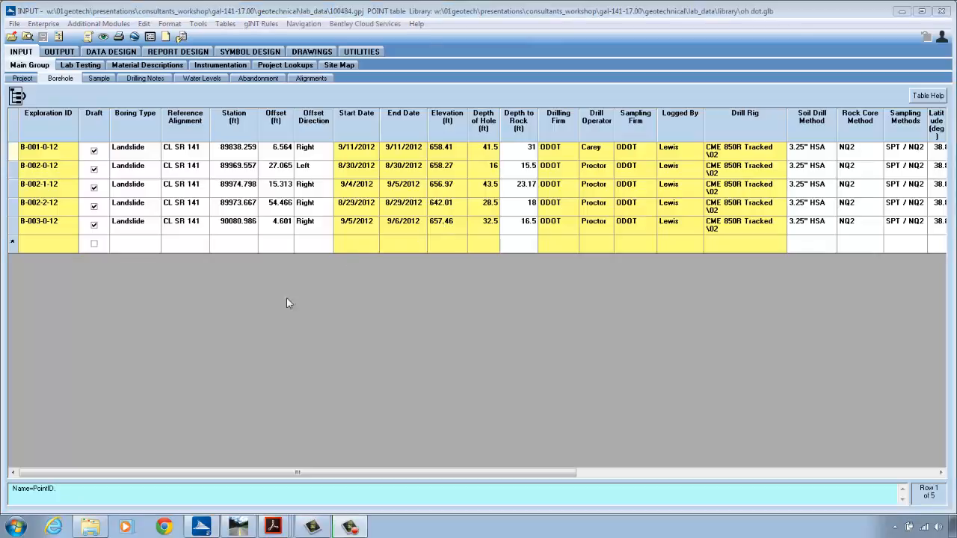
- Switch to Acrobat Reader and bring up Final ODOT Survey Mapping Specifications.pdf
mouse_move(271, 525)
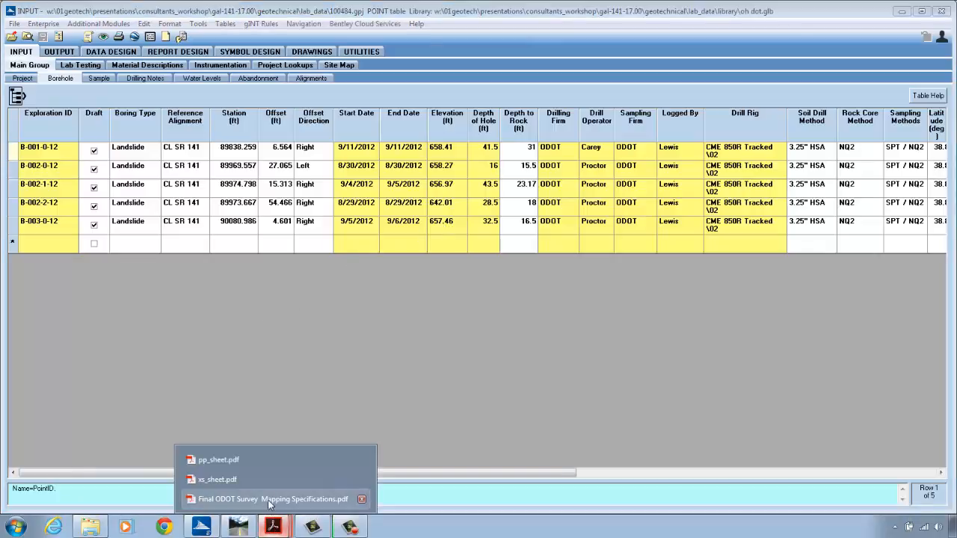
left_click(270, 502)
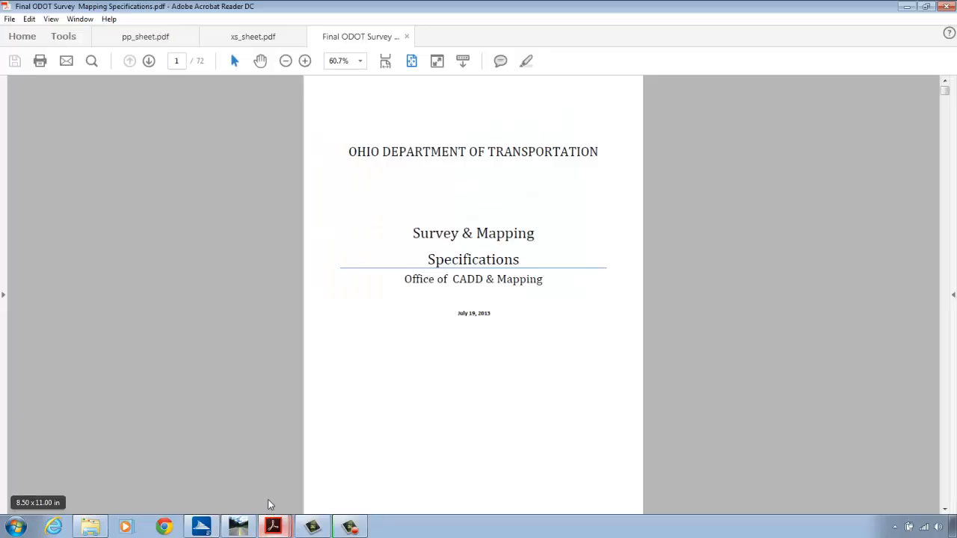
- Go to page 13 of the specifications for the horizontal coordinate precision, and compare it with the northing and easting columns in gINT's borehole table
left_click(185, 63)
type("13")
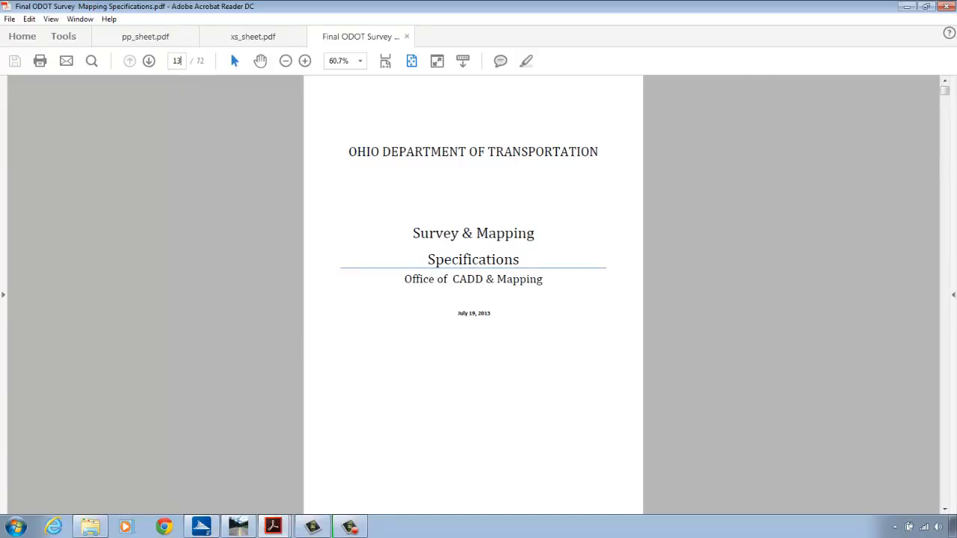
key("Return")
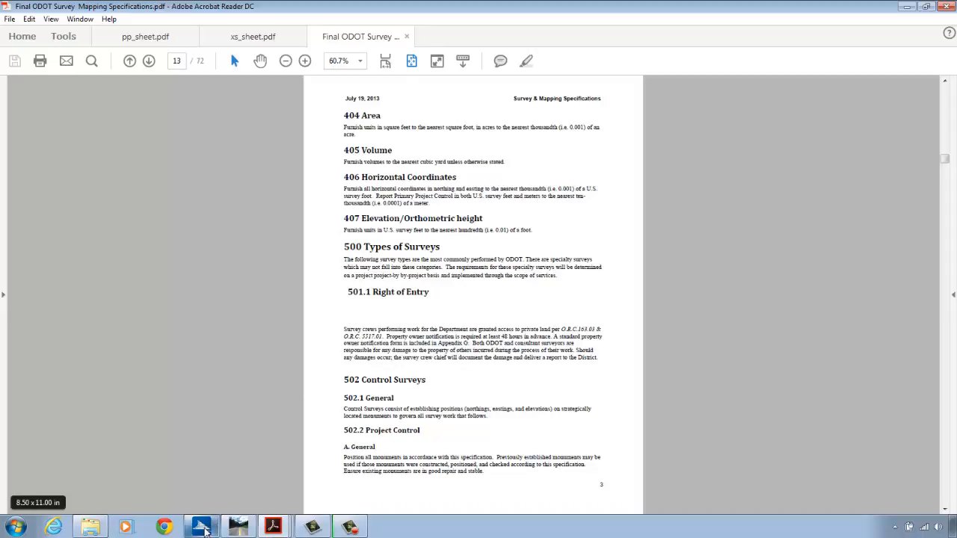
left_click(207, 523)
left_click_drag(224, 472, 662, 510)
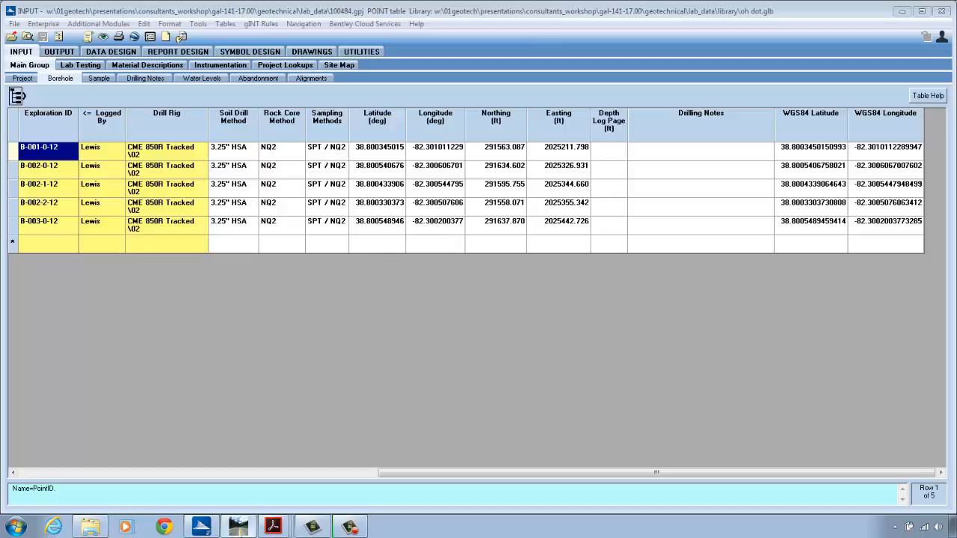
- Switch to Power GEOPAK, hide the project and scratch levels, and inspect the text on SC_Scratch1 and SC_Scratch2 one level at a time
left_click(239, 528)
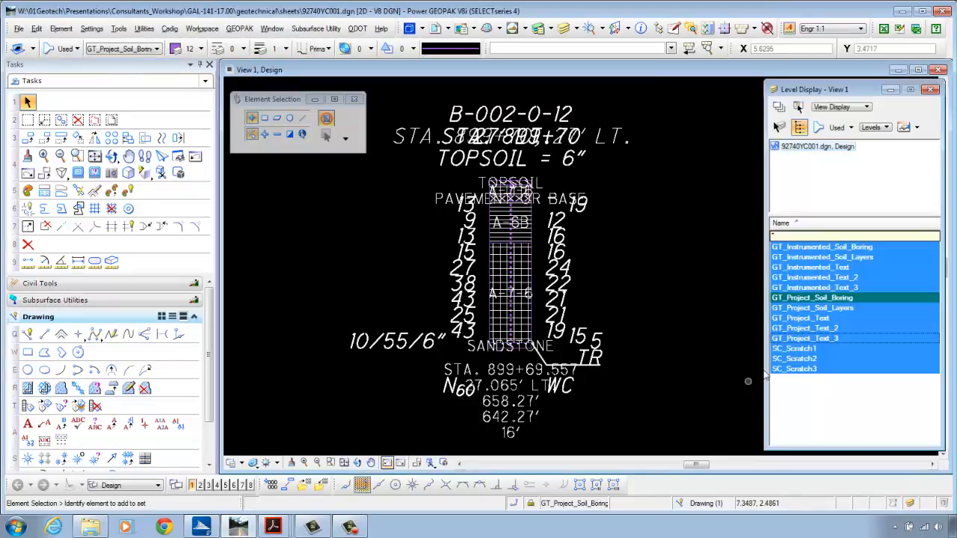
left_click_drag(842, 309, 837, 372)
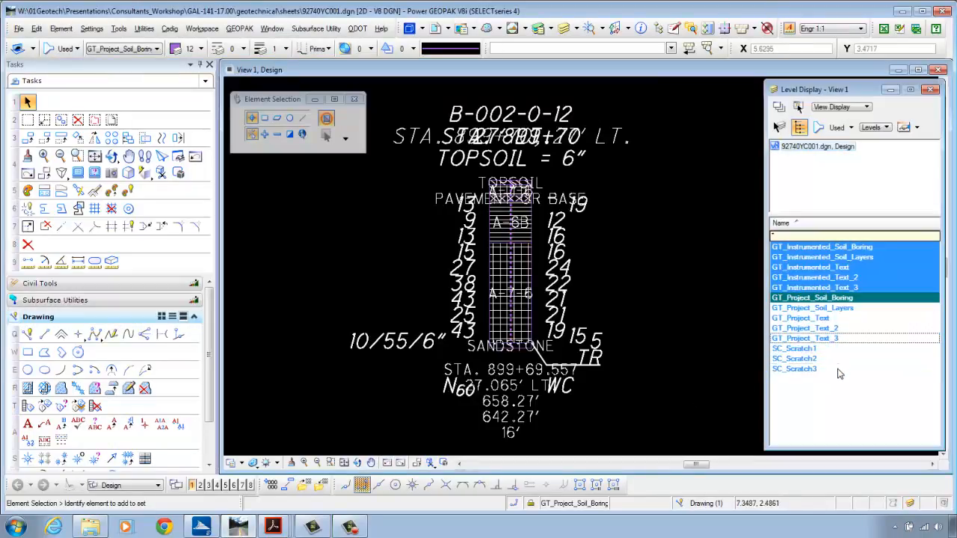
left_click(826, 352)
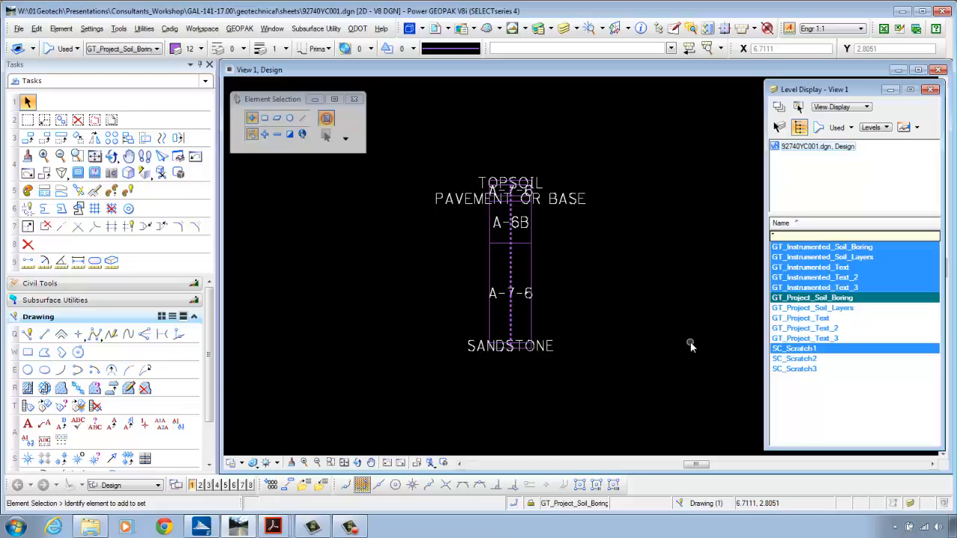
left_click(815, 350, "ctrl")
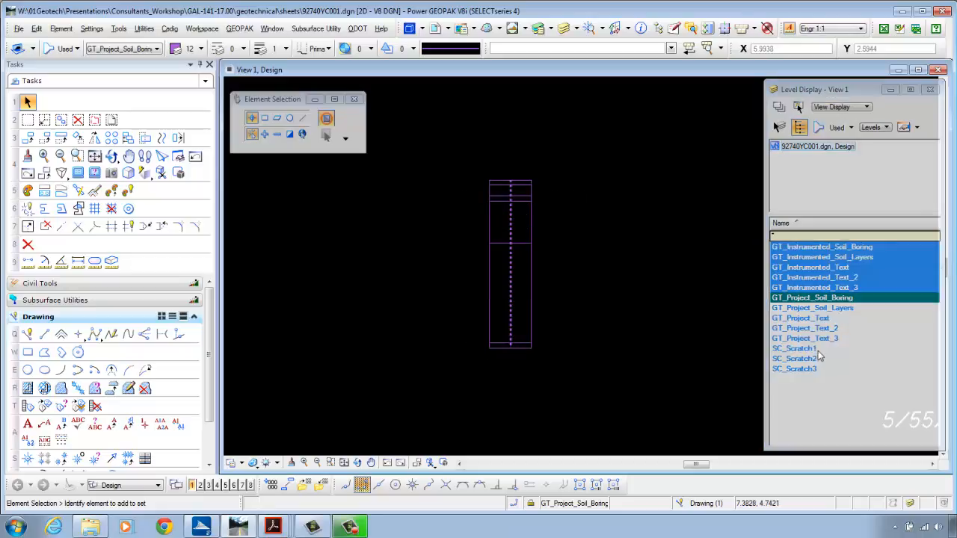
left_click(819, 359, "ctrl")
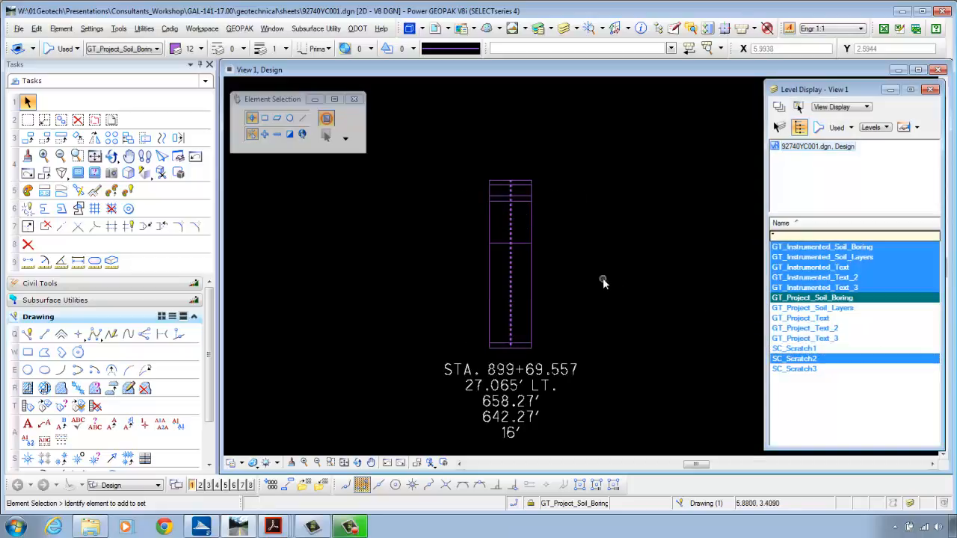
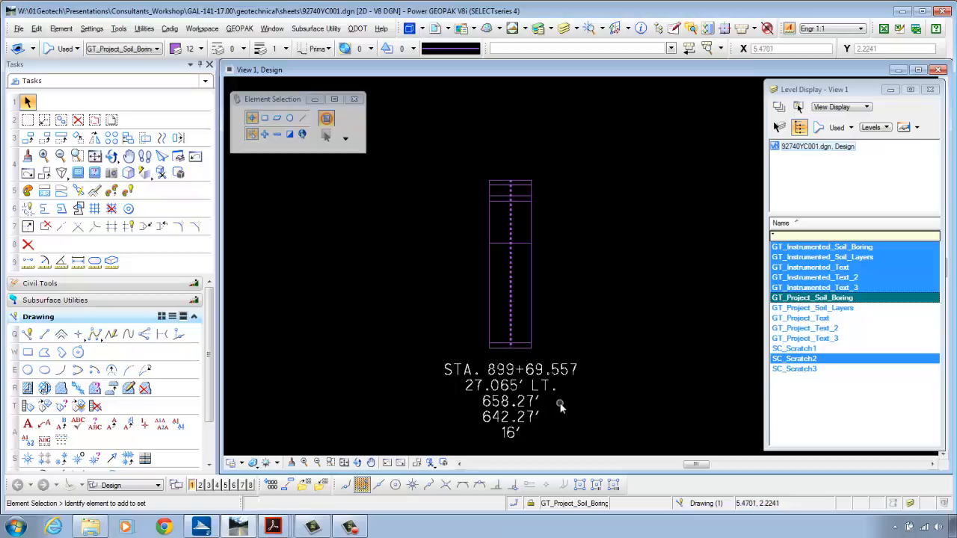
- Redisplay all levels, close the level display window and fit all borings in the view
key("ctrl+a")
left_click(825, 326)
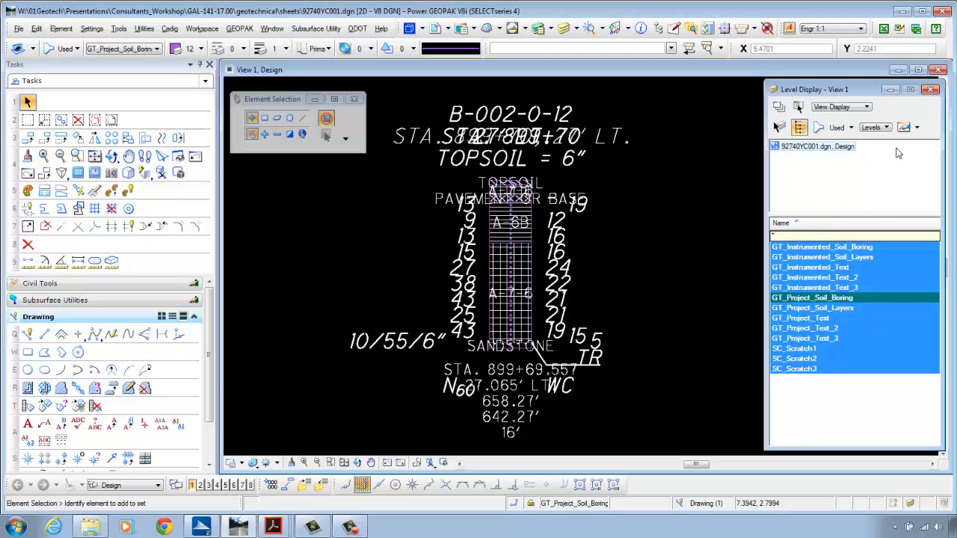
left_click(930, 89)
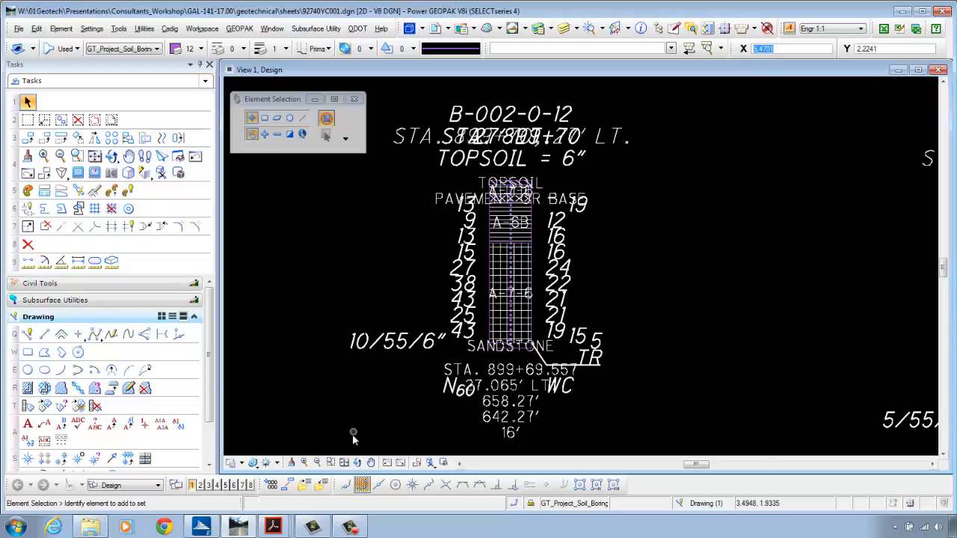
left_click(344, 463)
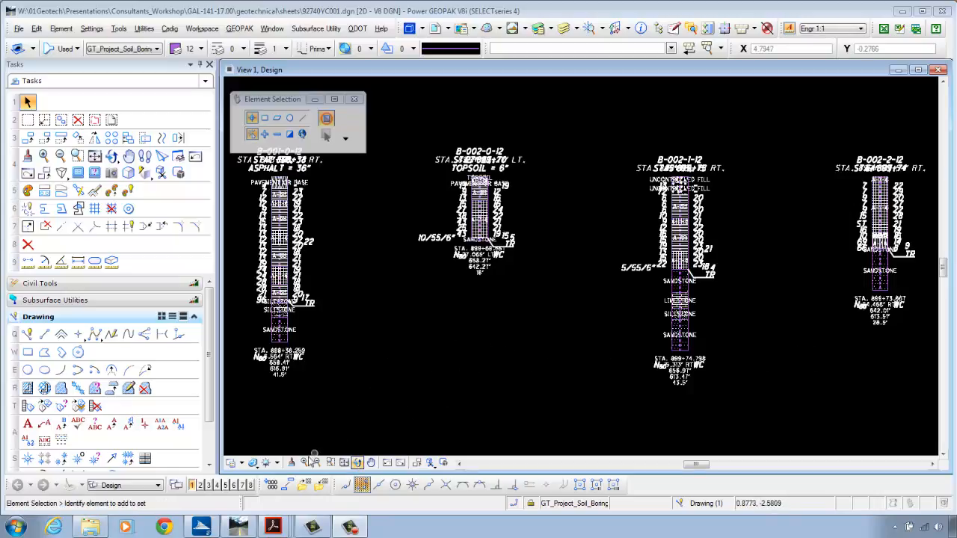
left_click(201, 526)
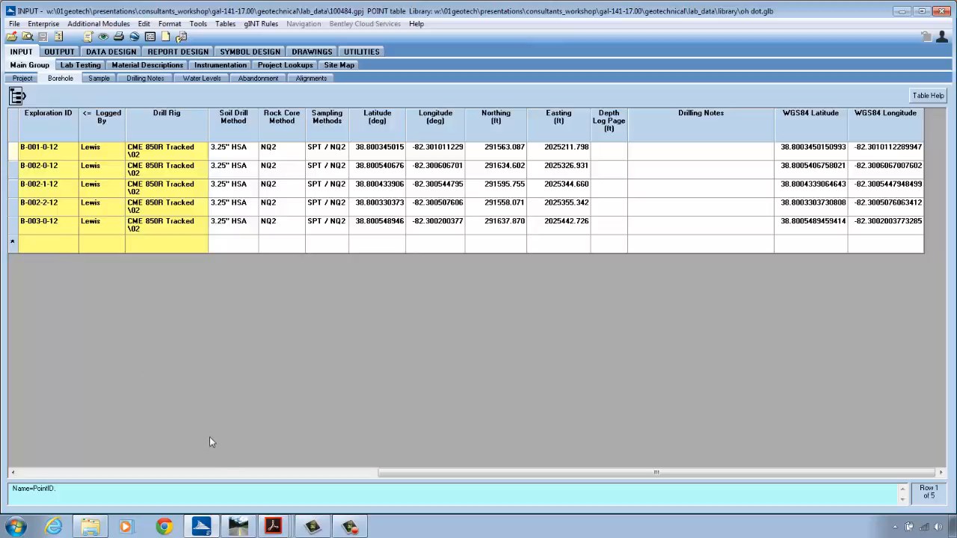
left_click(238, 527)
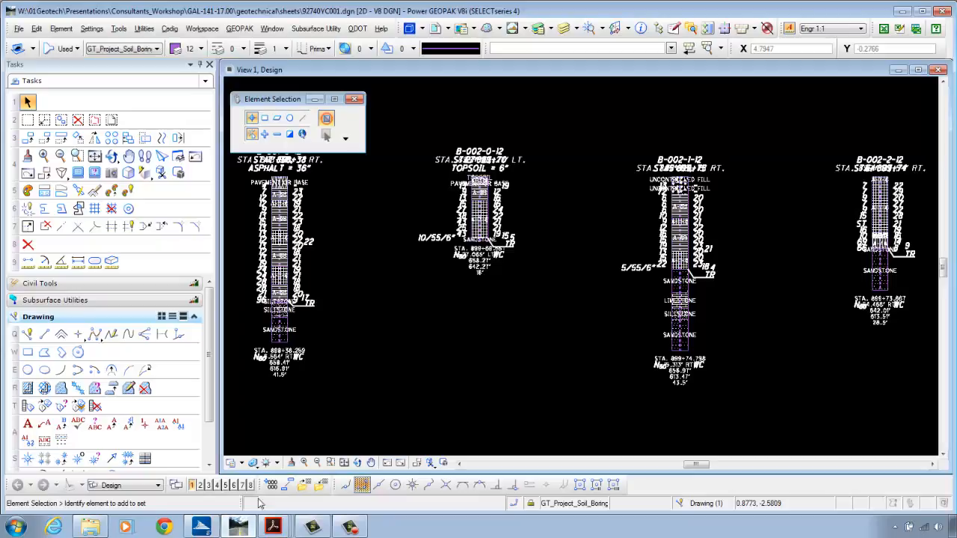
- Open the recent basemap file 92740BI001.dgn to review the boring locations along the centerline
left_click(19, 28)
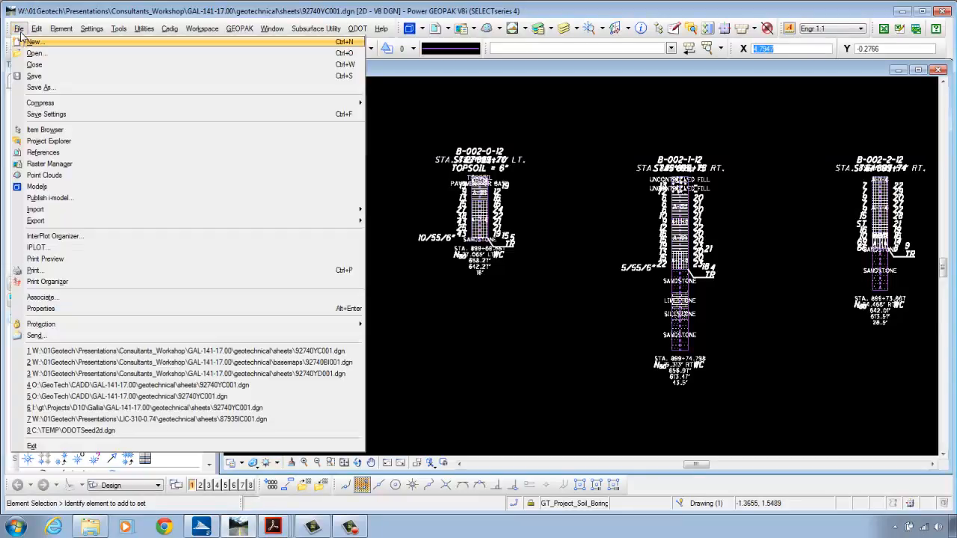
left_click(100, 364)
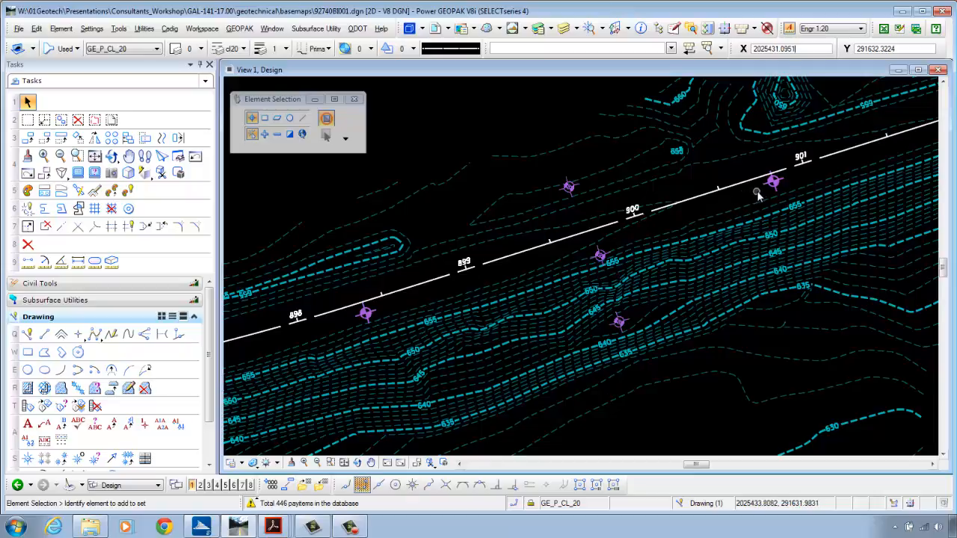
mouse_move(765, 191)
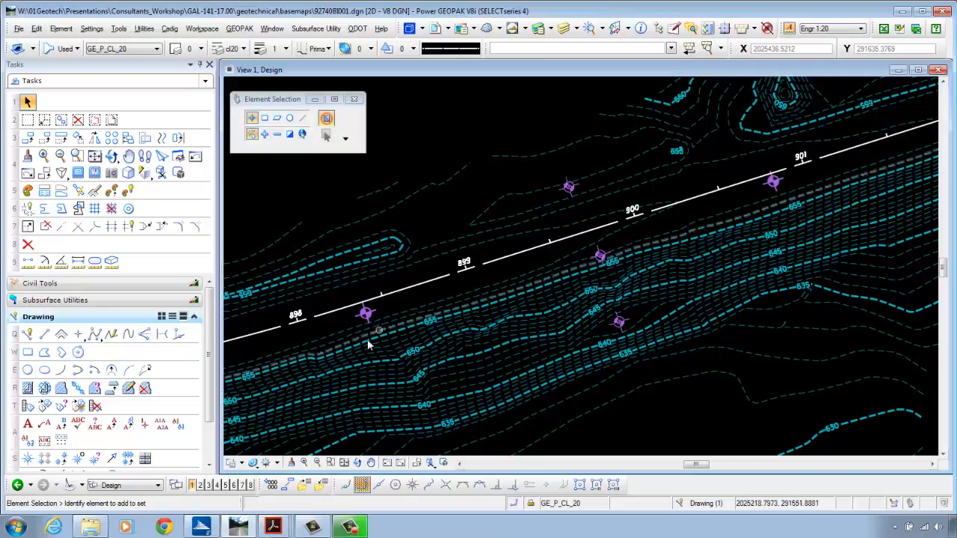
- Switch to gINT's Fences output and choose the STANDARD ODOT FENCE REPORT WITH DESCRS. report
left_click(200, 527)
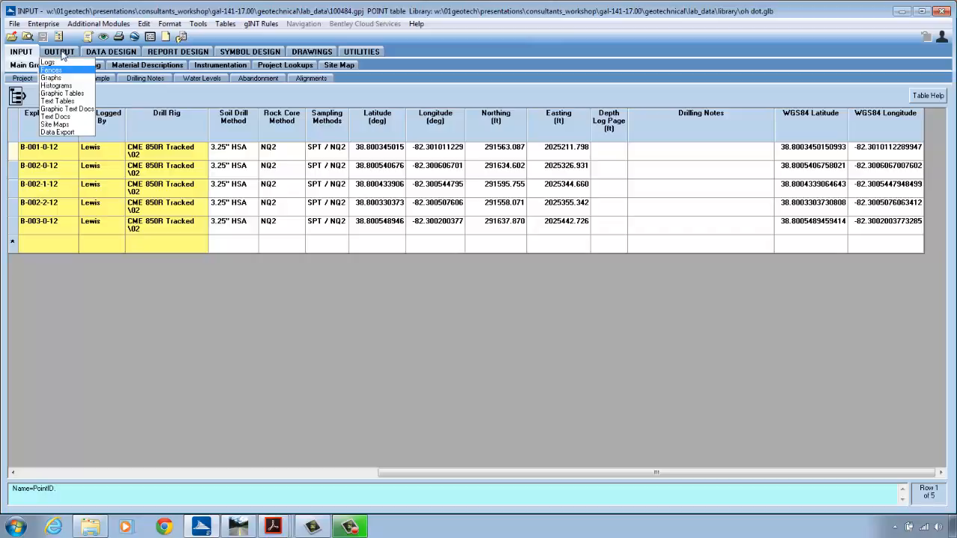
left_click(60, 52)
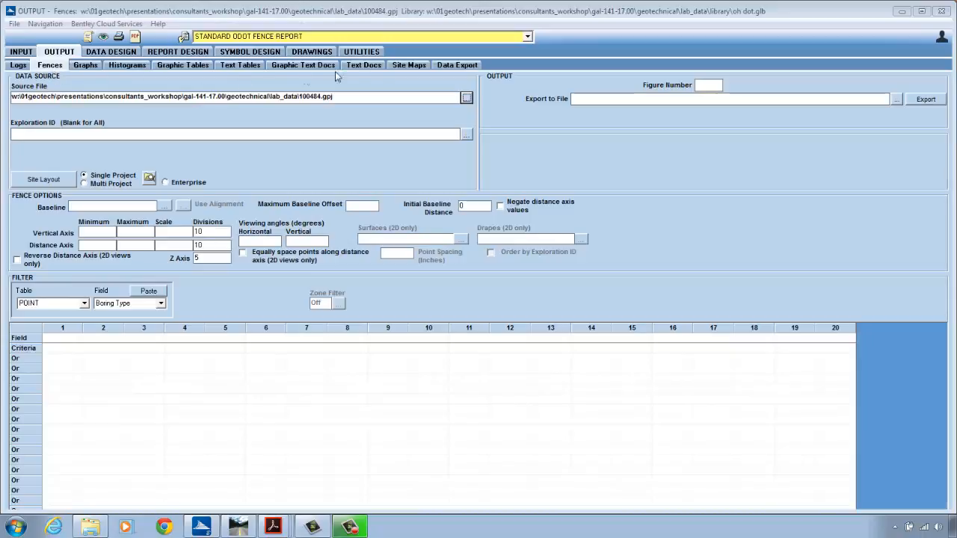
left_click(527, 37)
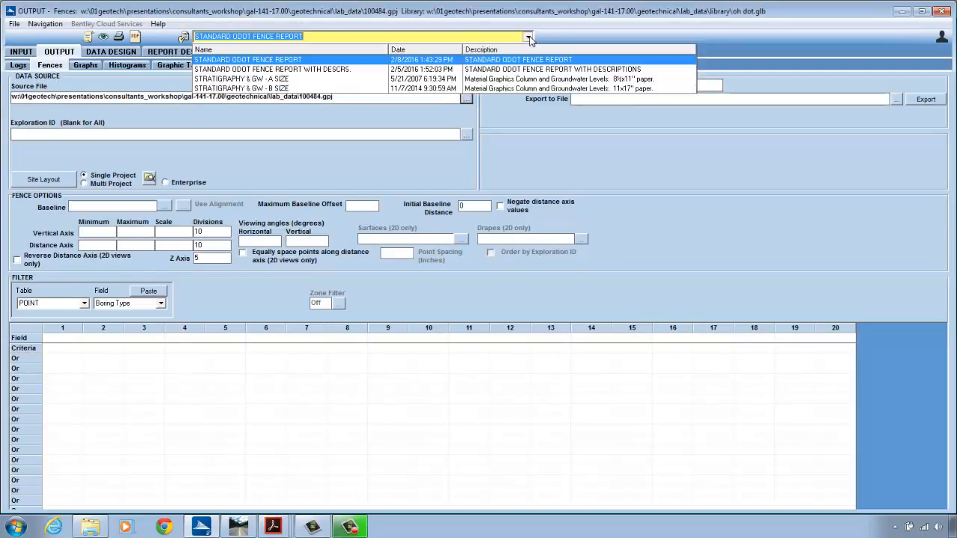
left_click(333, 69)
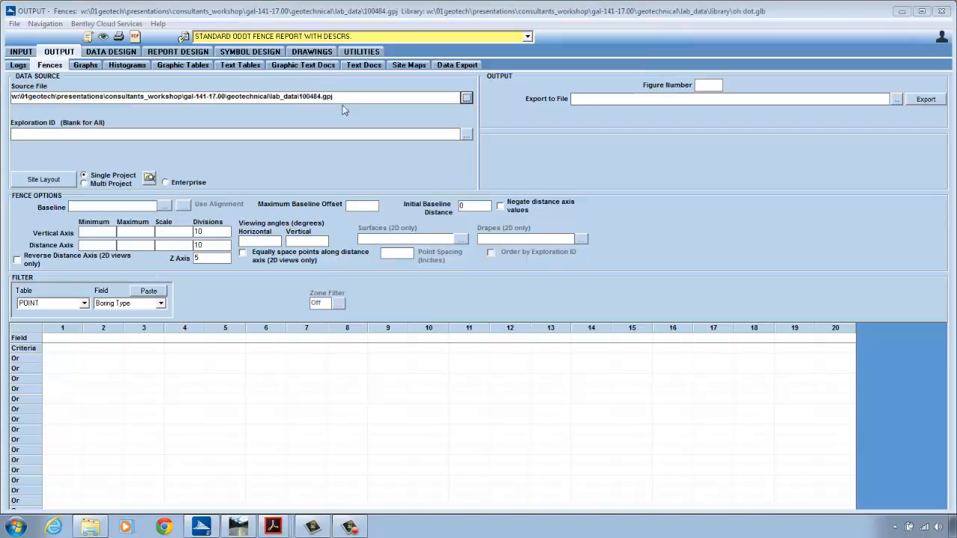
- Limit the fence report to exploration B-003-0-12 and set the vertical axis minimum to 0 and scale to 10
left_click(466, 135)
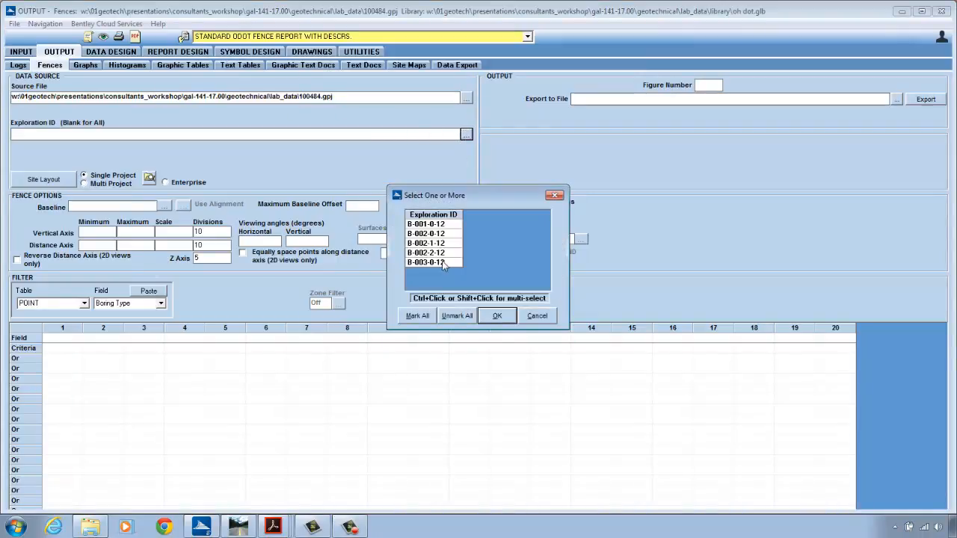
left_click(497, 315)
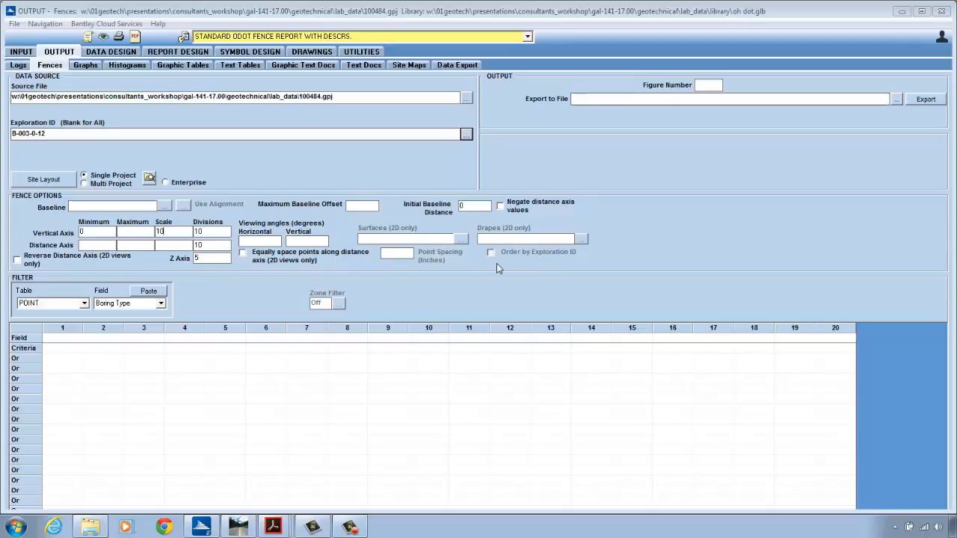
- Export the fence report as an AutoCad DXF file named 92740_B003_10sc.dxf in the basemaps folder
left_click(896, 100)
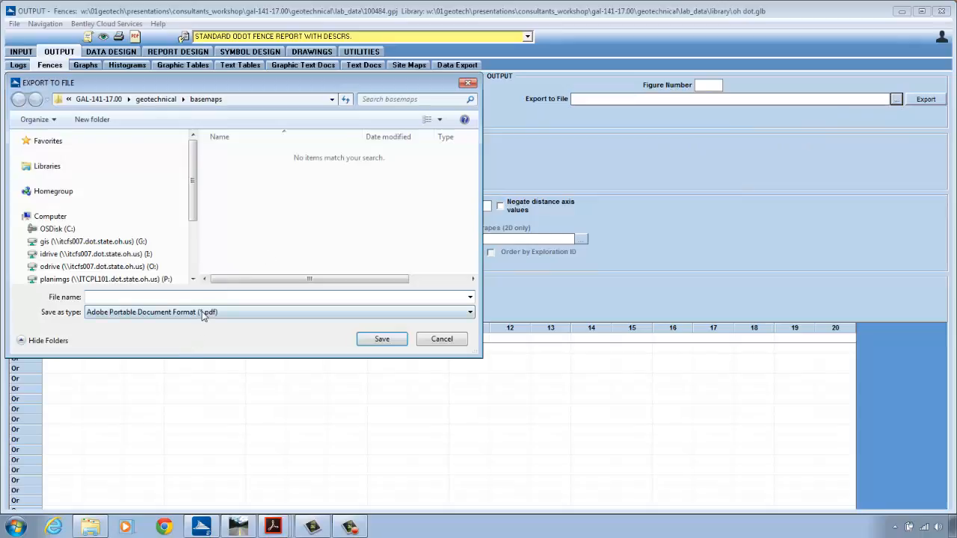
left_click(203, 314)
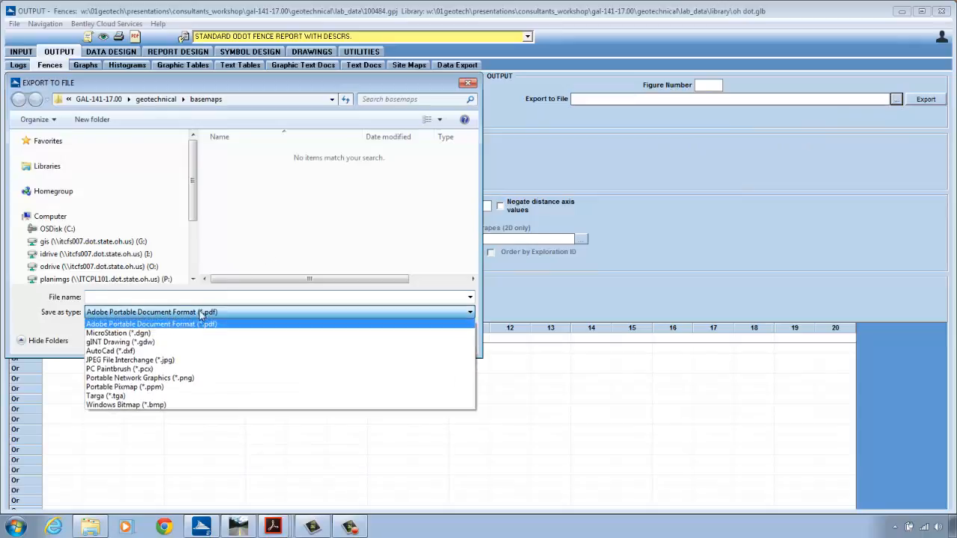
left_click(176, 353)
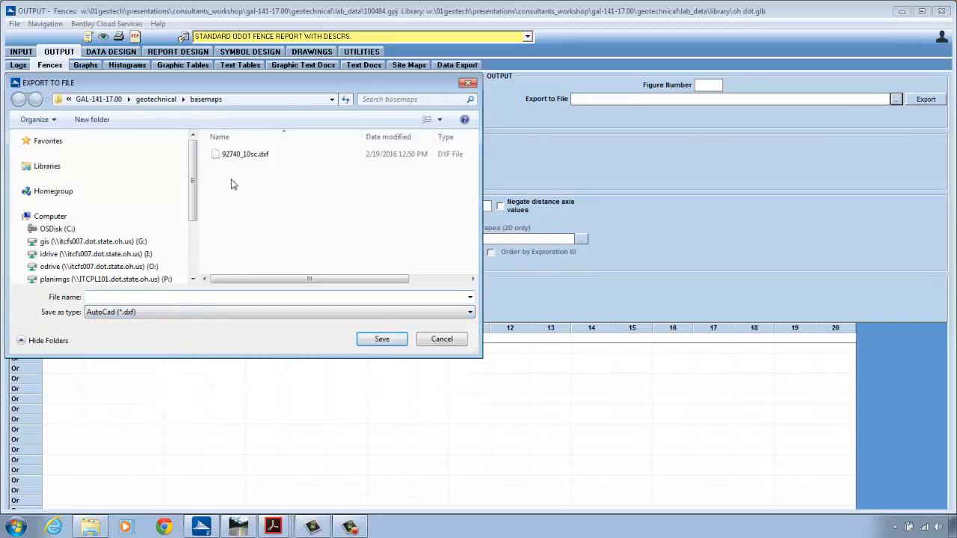
left_click(240, 154)
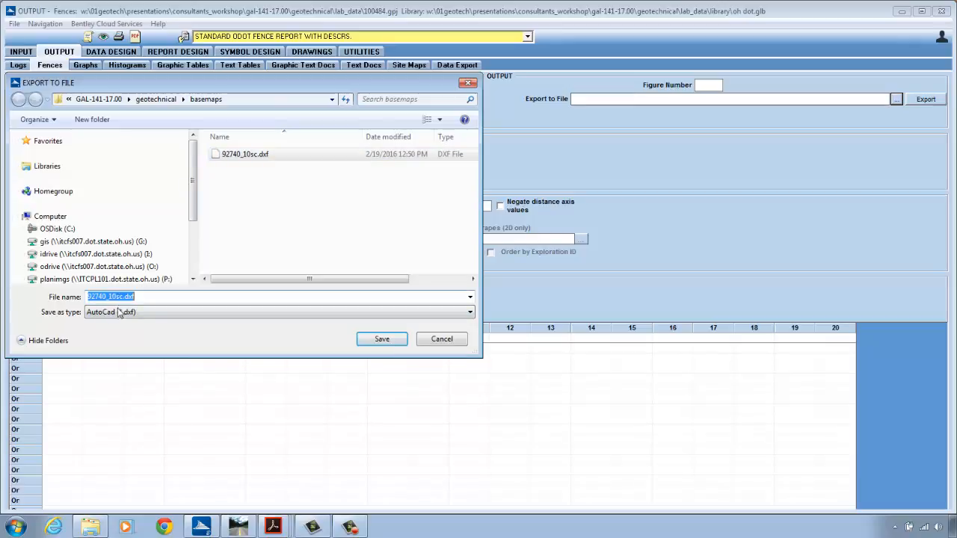
left_click(108, 296)
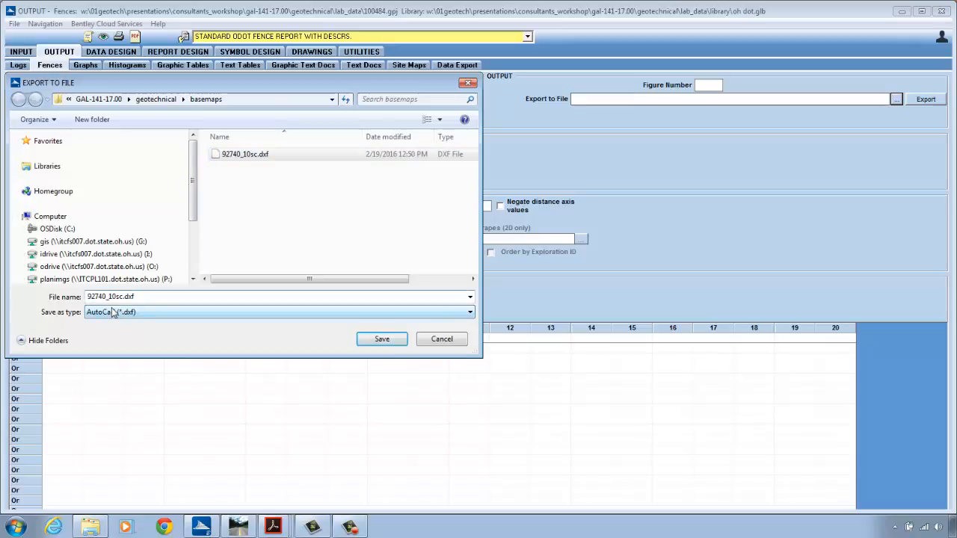
type("B")
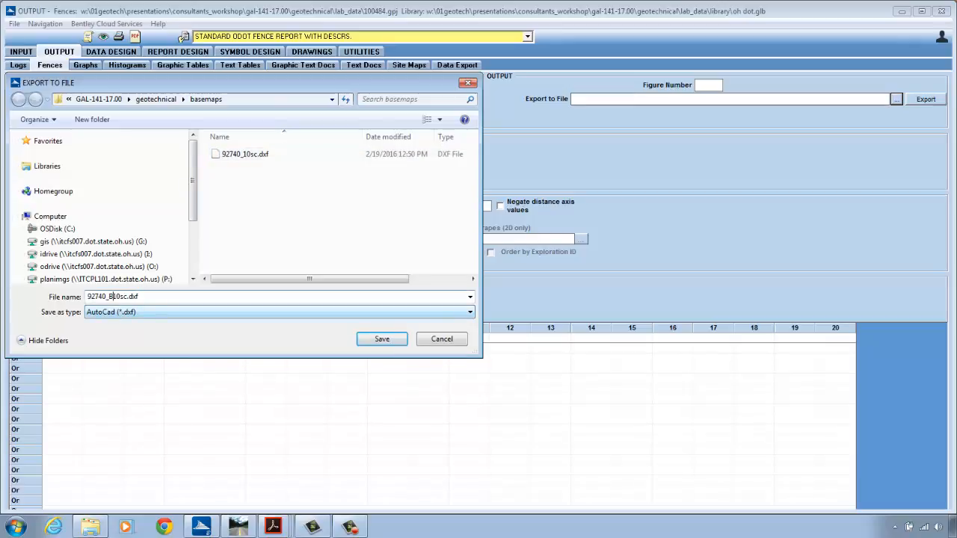
type("003_")
left_click(382, 339)
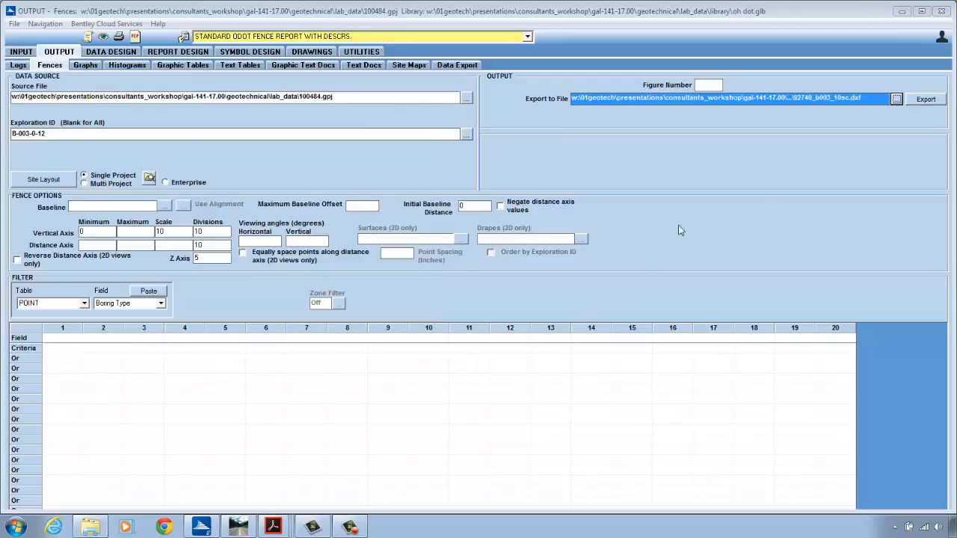
left_click(925, 102)
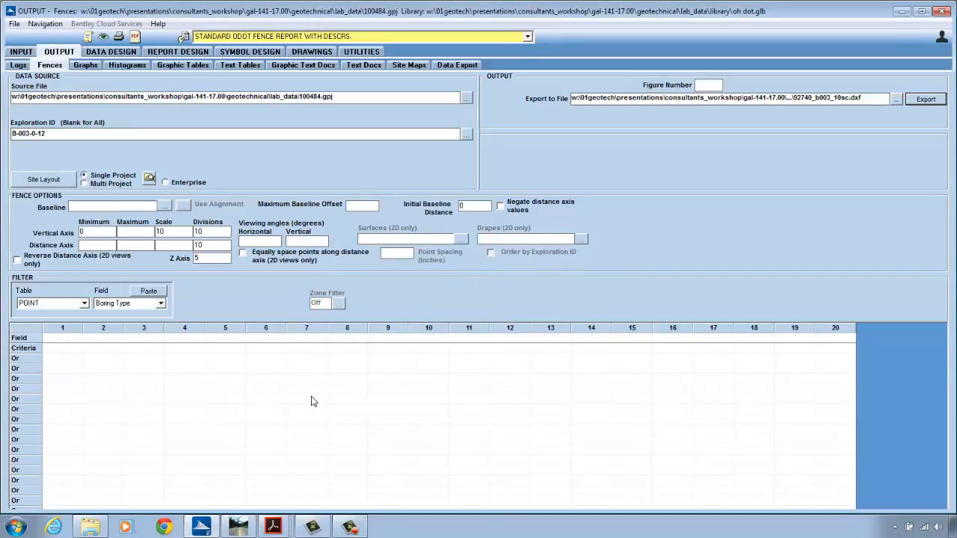
- Switch to Power GEOPAK and open the recent sheet file 92740YC001.dgn
left_click(239, 527)
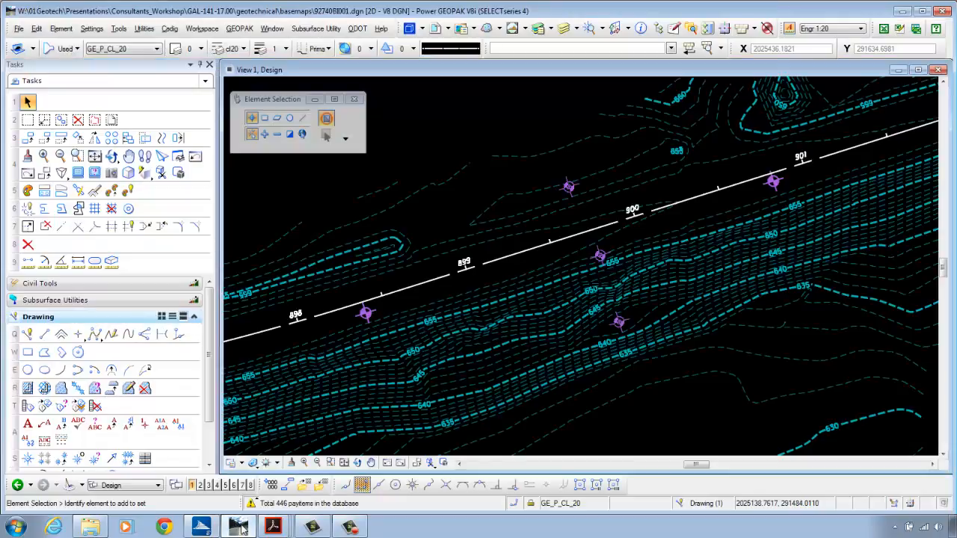
left_click(19, 30)
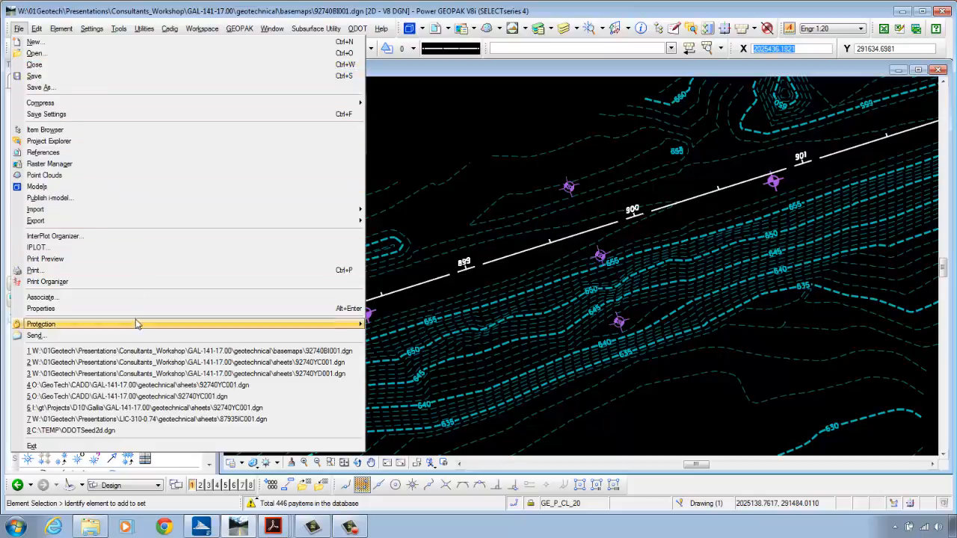
left_click(136, 365)
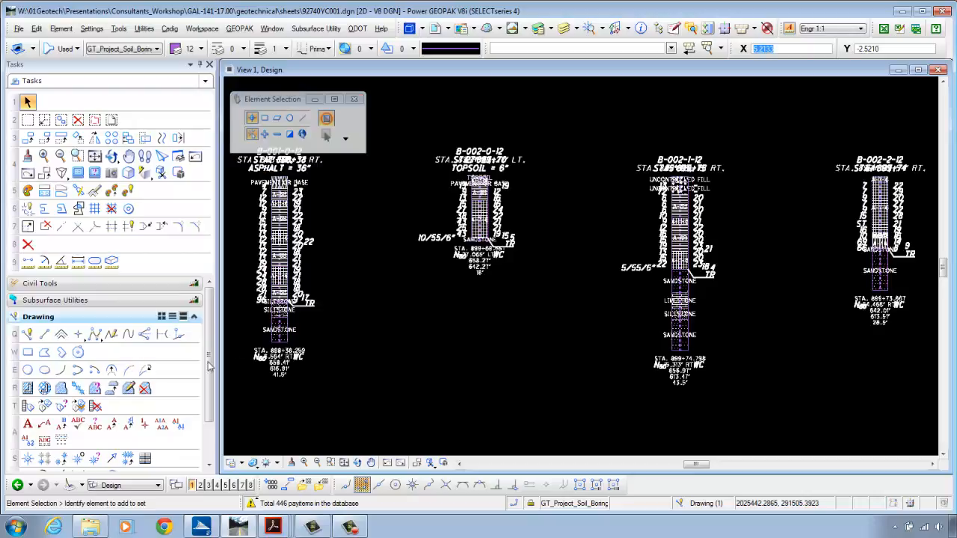
- Attach 92740_b003_10sc.dxf from the basemaps folder as a coincident reference, with Survey Feet units and a 1:1 scale
left_click(436, 28)
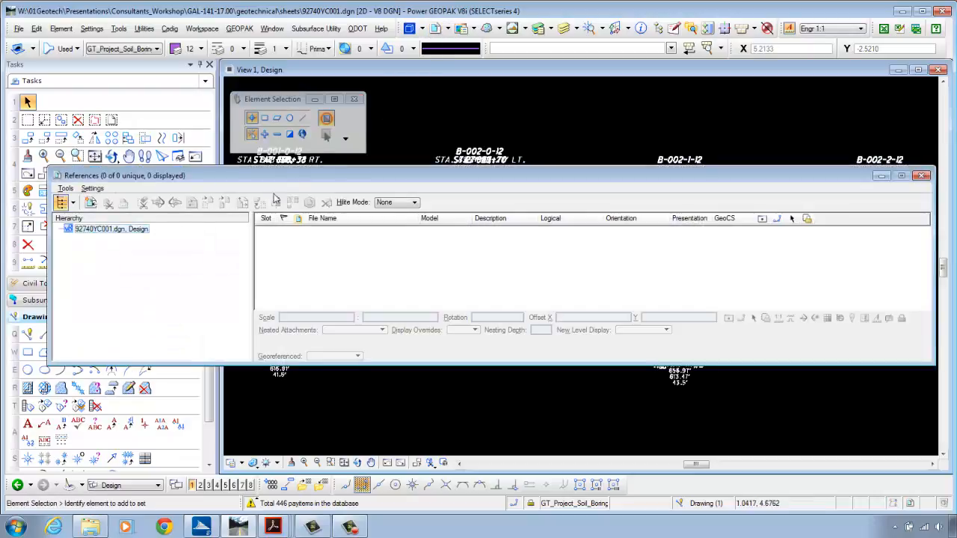
left_click(66, 189)
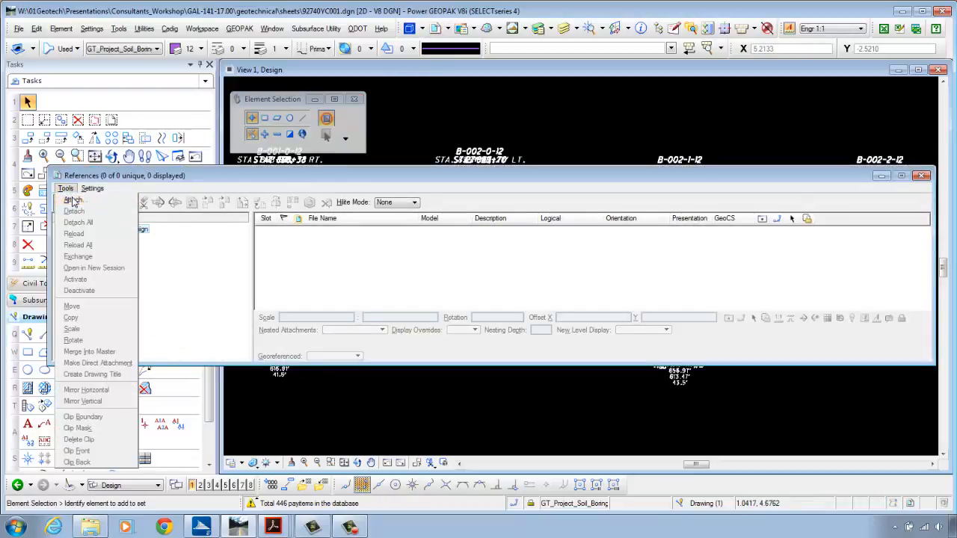
left_click(73, 200)
left_click(247, 172)
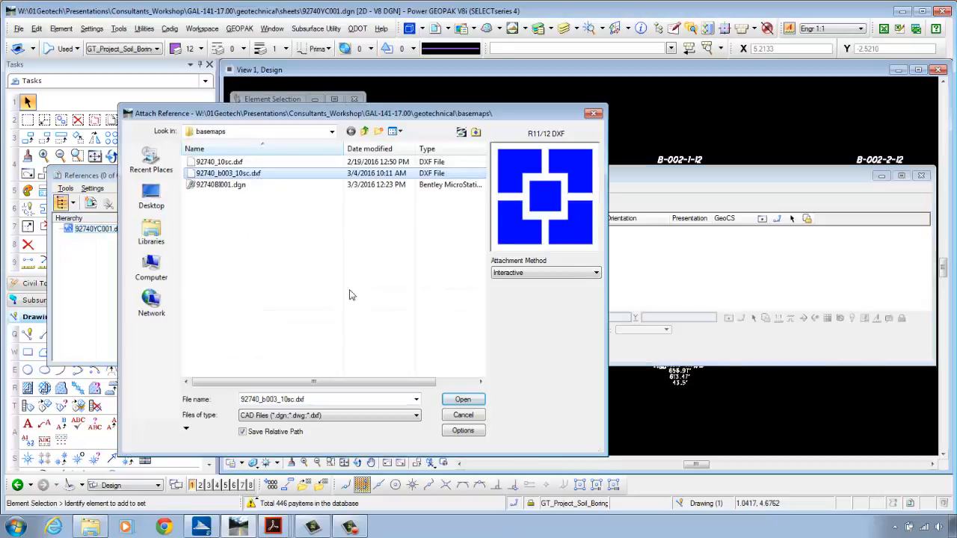
left_click(453, 398)
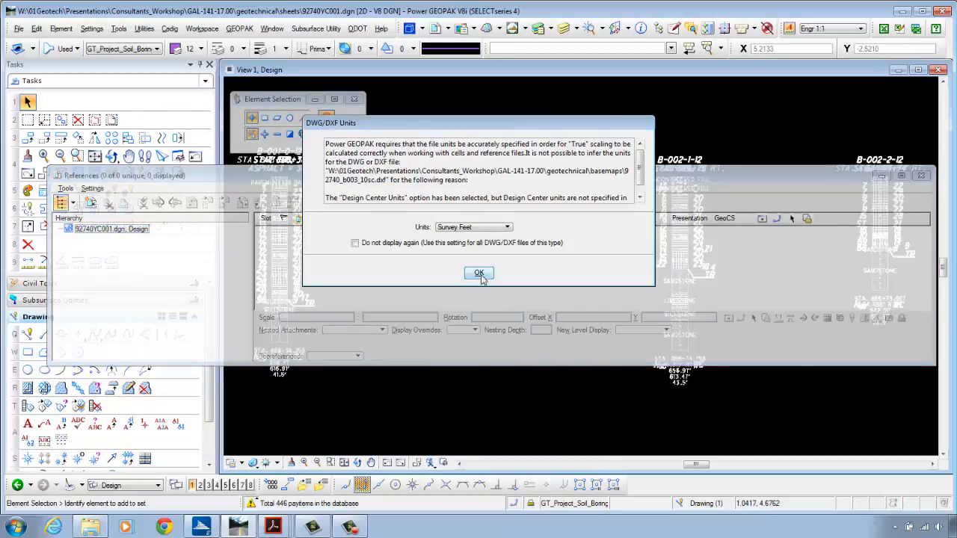
left_click(479, 274)
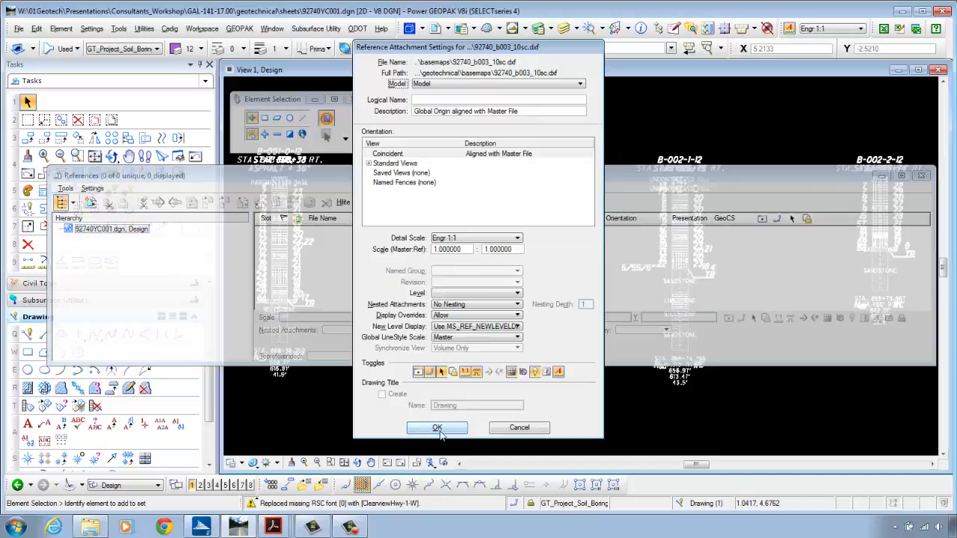
left_click(437, 429)
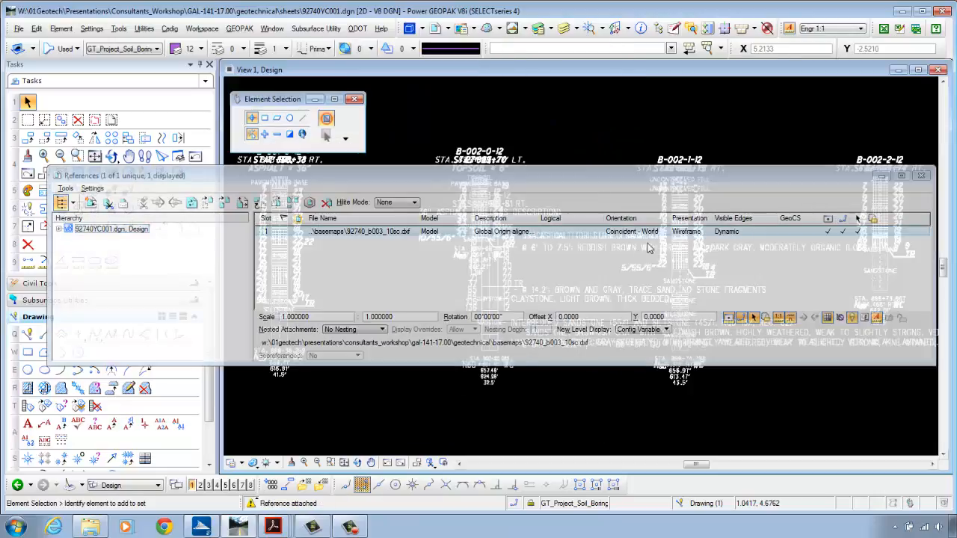
left_click(922, 177)
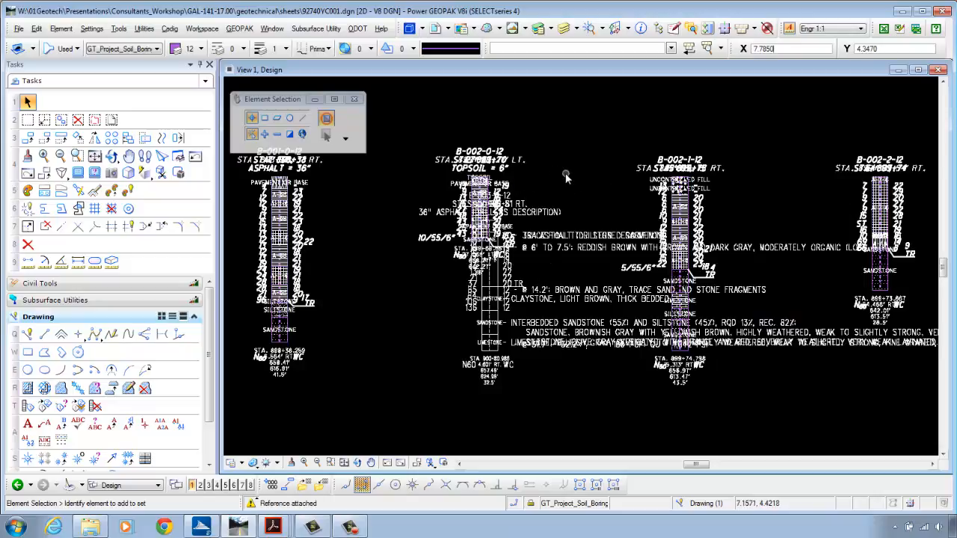
- Move the B-003-0-12 reference by the top center of its boring column to 5 units right of B-002-2-12's top center
left_click(435, 30)
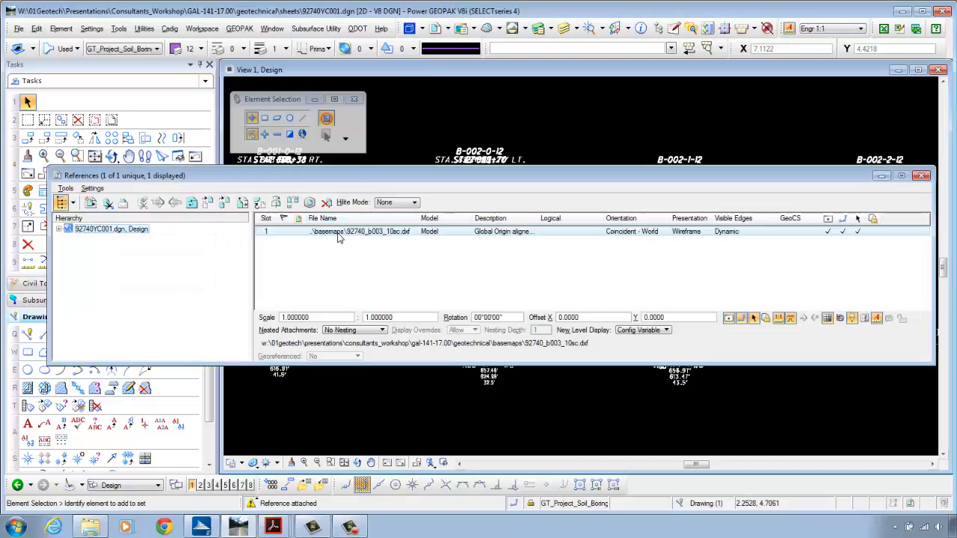
left_click(208, 203)
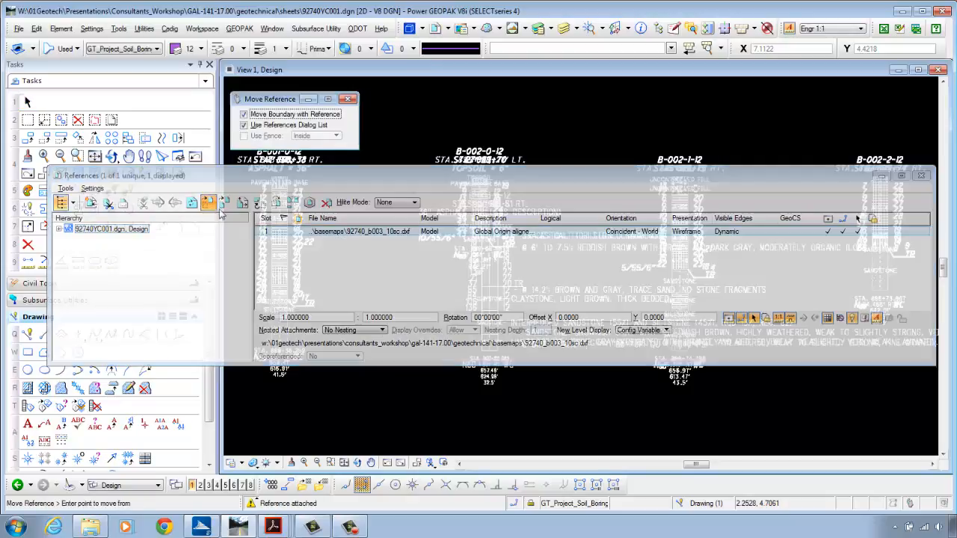
left_click(922, 177)
scroll(425, 192, "up", 6)
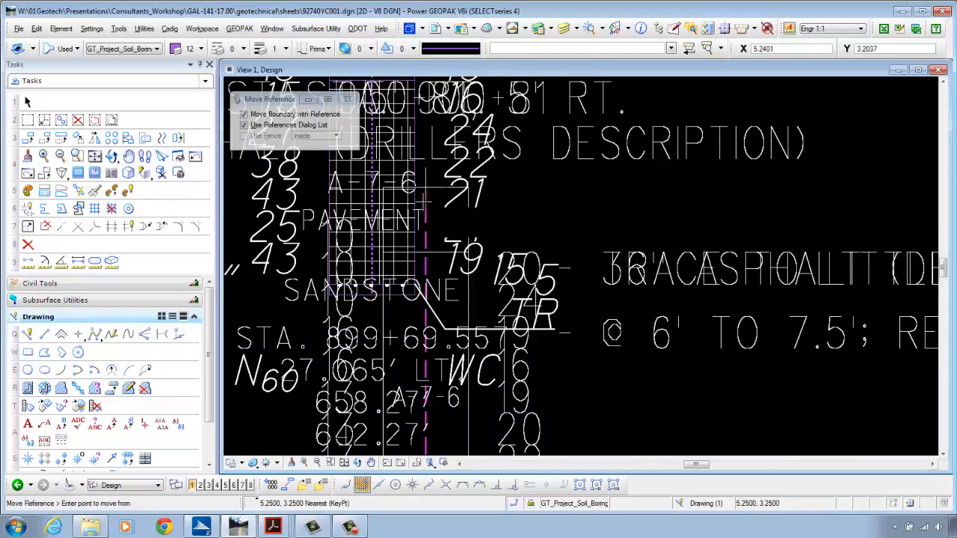
scroll(424, 195, "down", 7)
scroll(527, 194, "up", 5)
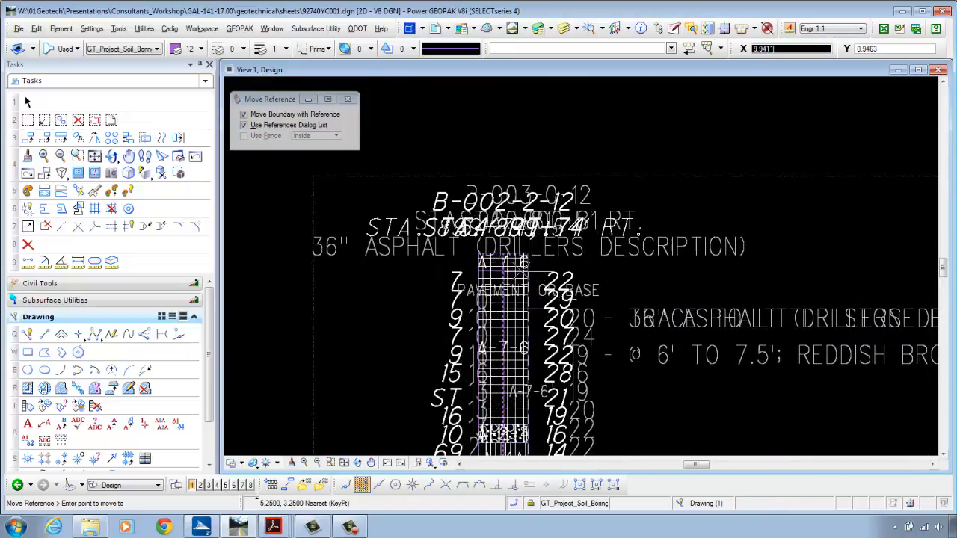
scroll(505, 243, "up", 3)
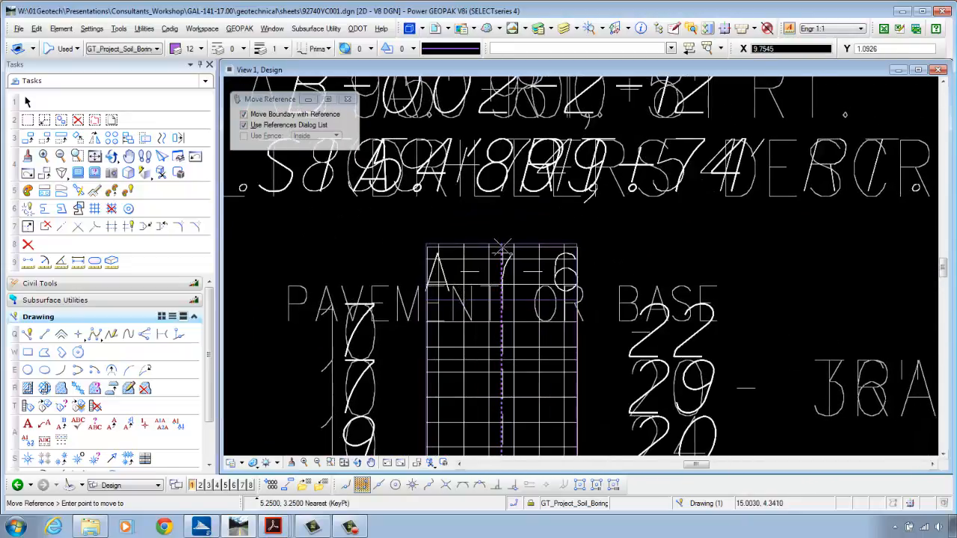
scroll(504, 245, "down", 7)
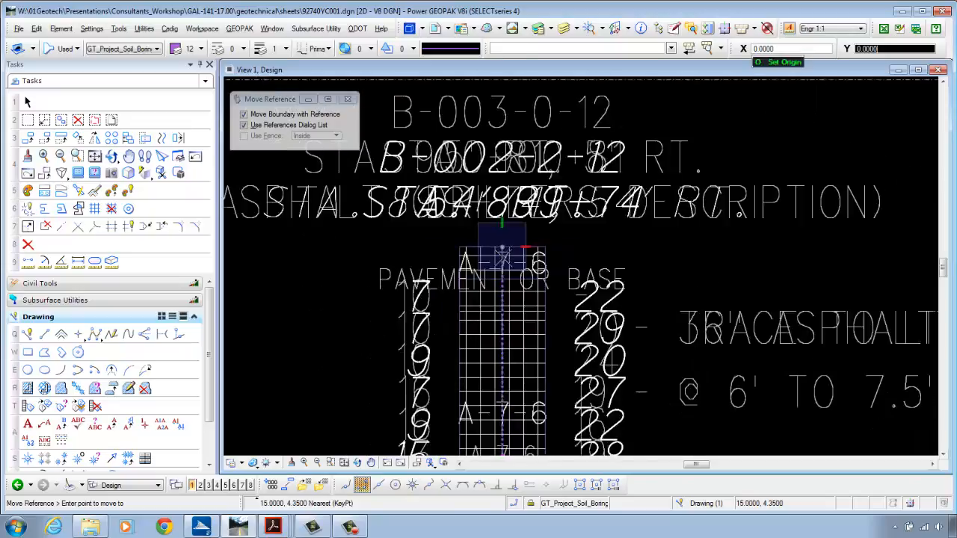
type("5")
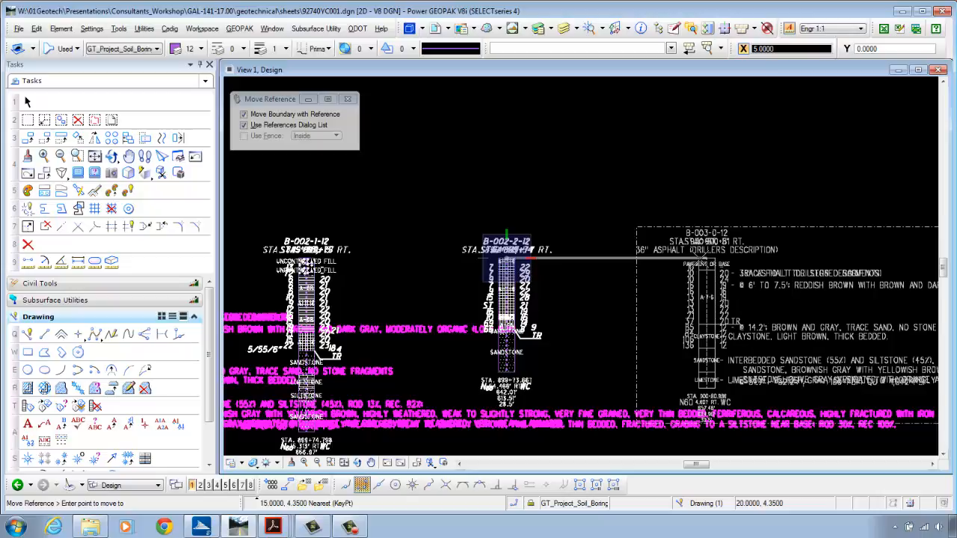
right_click(701, 258)
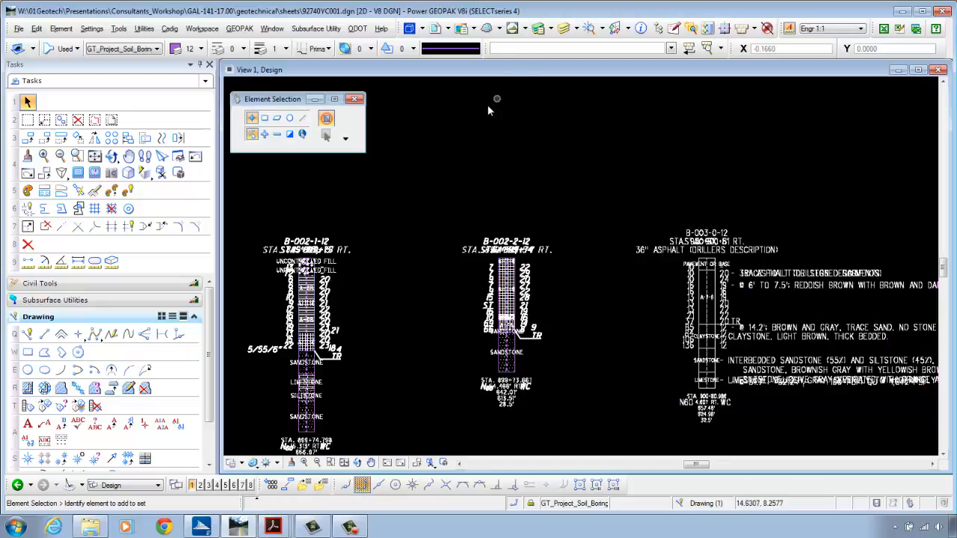
- Merge the 92740_b003_10sc.dxf reference into the master file
left_click(435, 30)
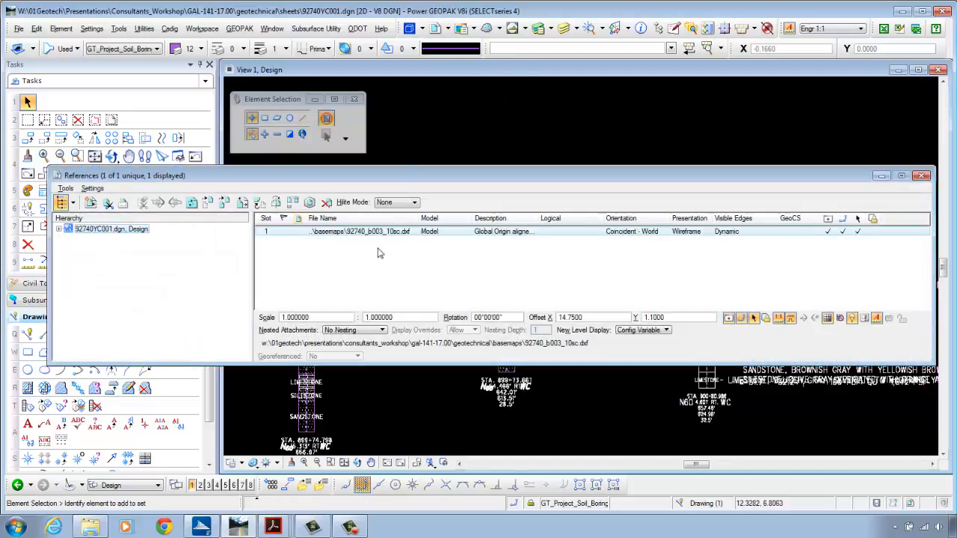
left_click(65, 188)
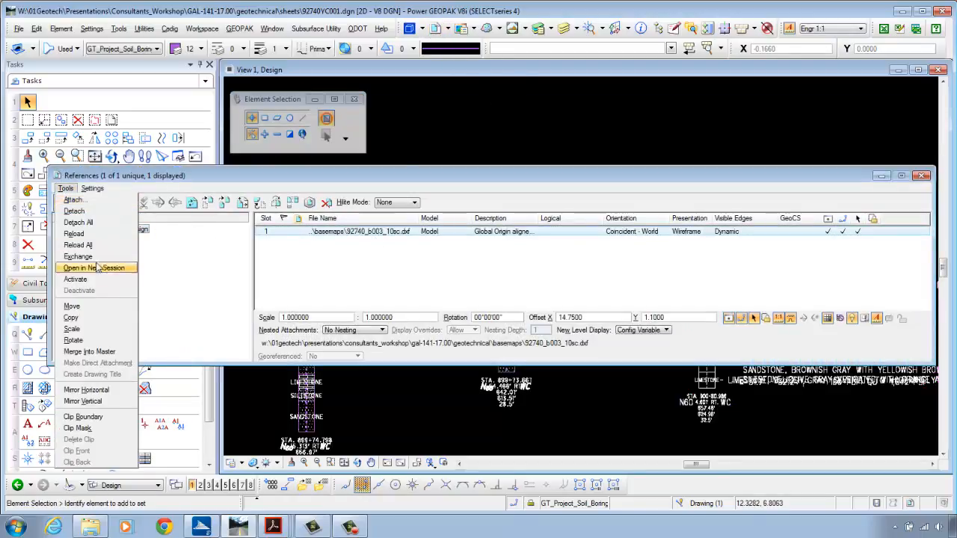
left_click(88, 351)
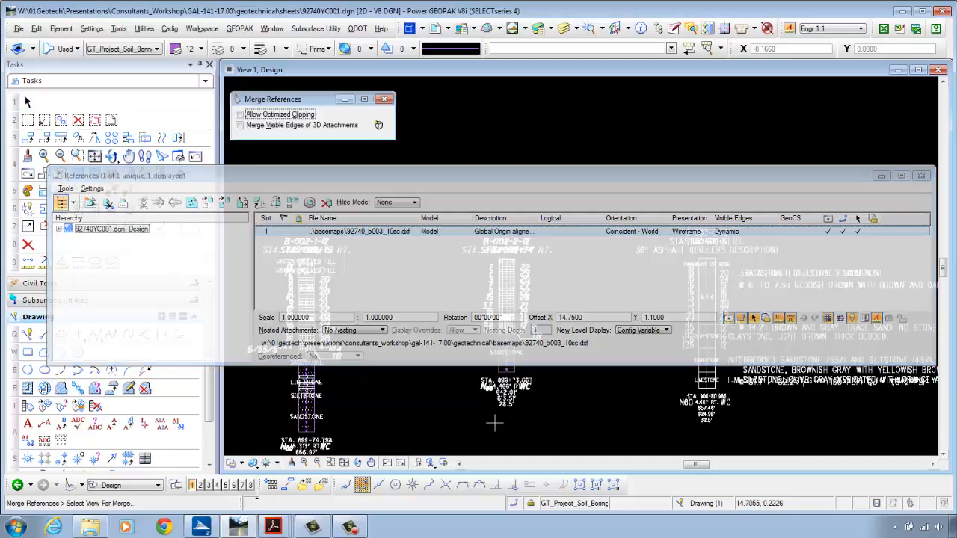
left_click(504, 415)
left_click(433, 232)
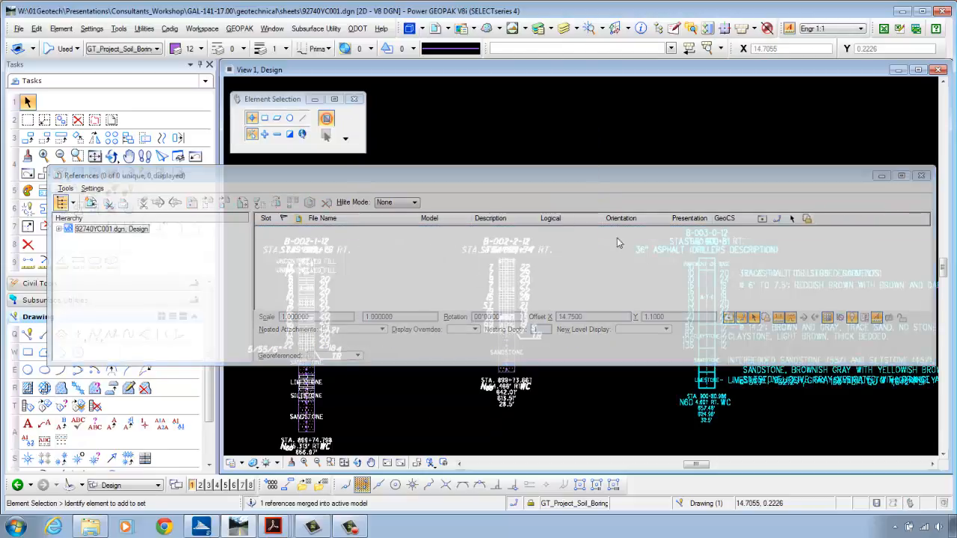
left_click(921, 175)
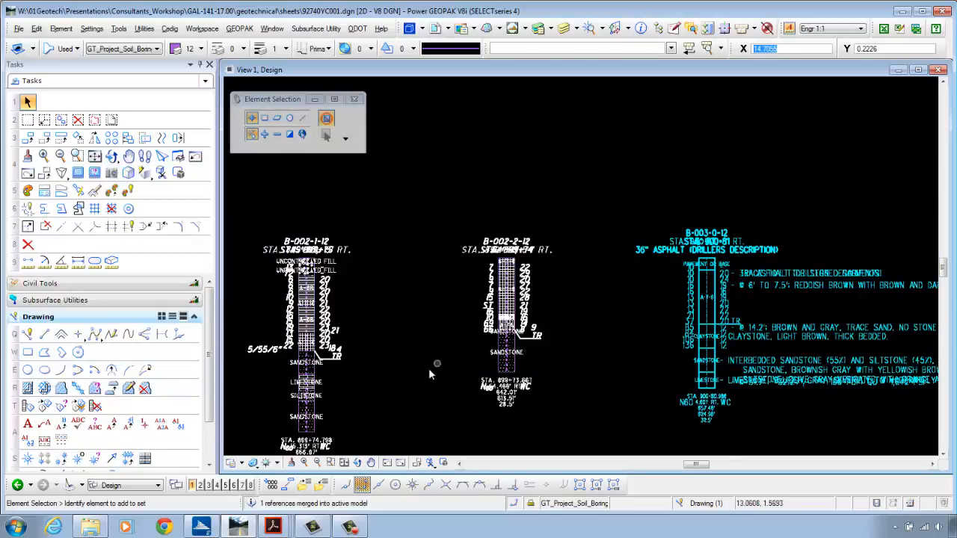
- For boring B-003-0-12, turn off levels SC_Scratch8 and SC_Scratch10, keeping SC_Scratch7 displayed to isolate its description text
left_click(345, 464)
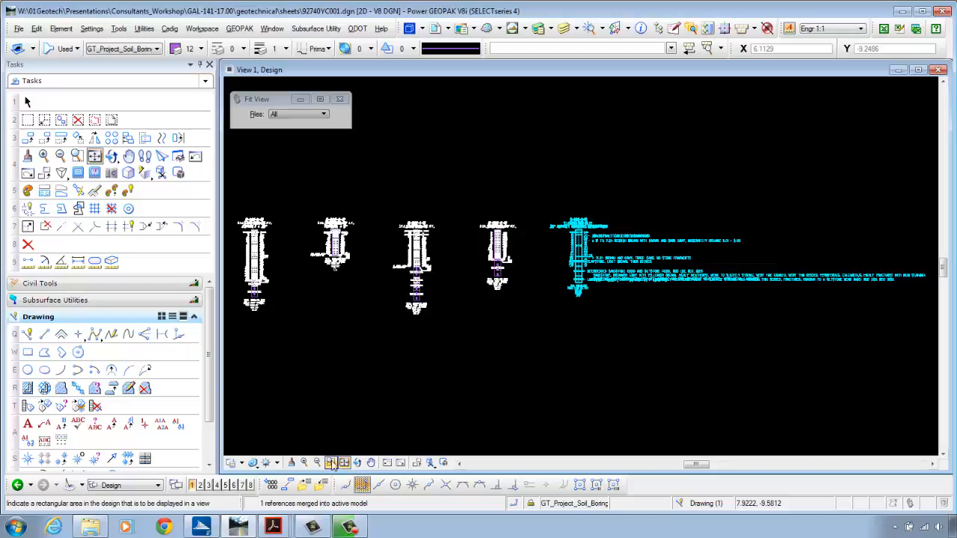
left_click(331, 462)
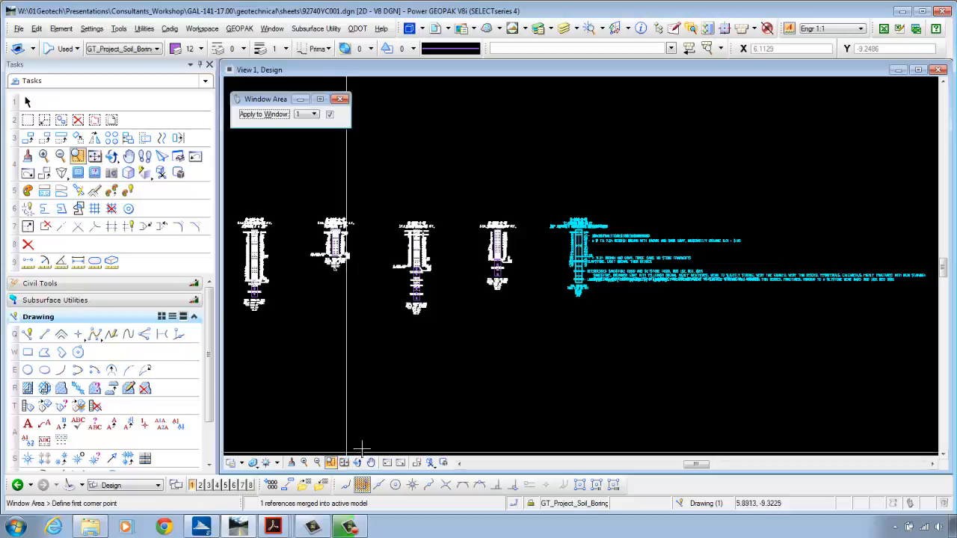
left_click(545, 307)
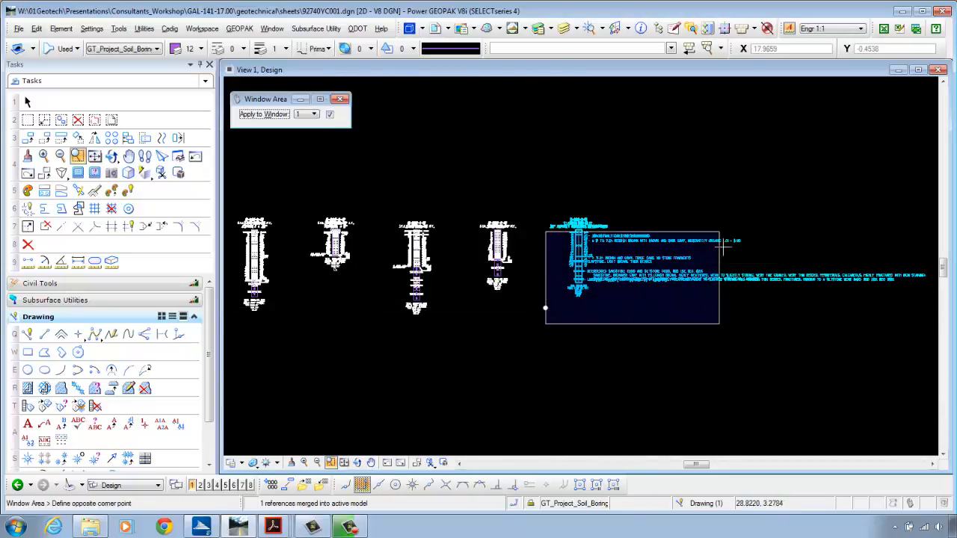
left_click(756, 207)
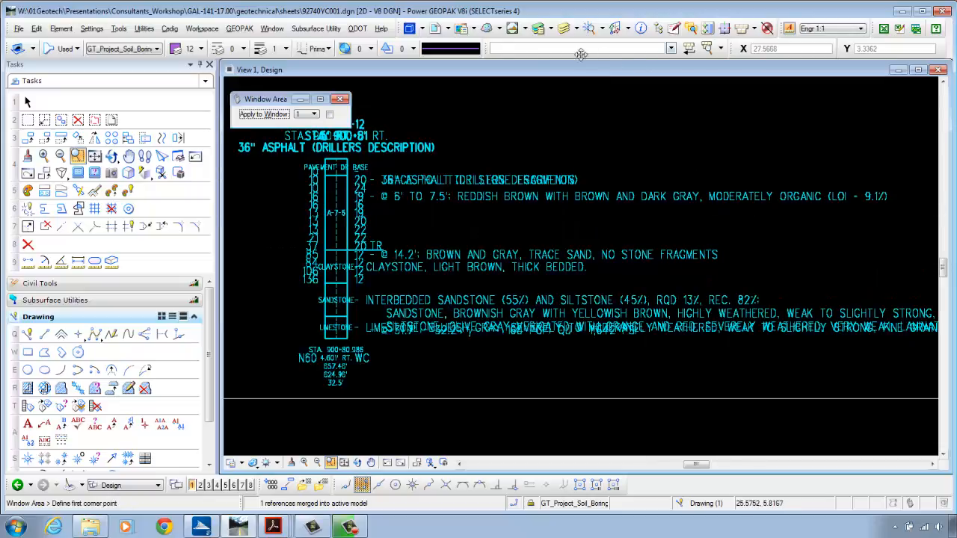
left_click(564, 29)
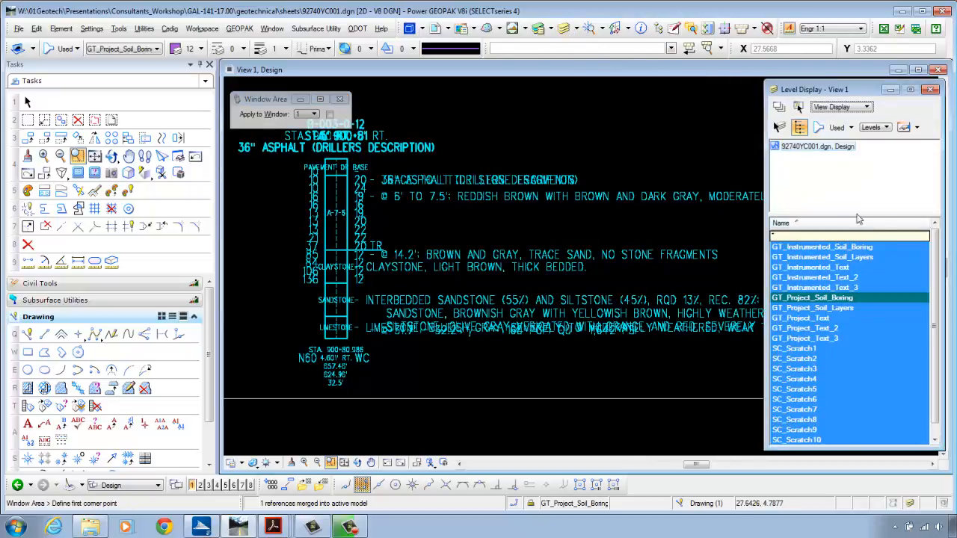
left_click_drag(935, 249, 936, 320)
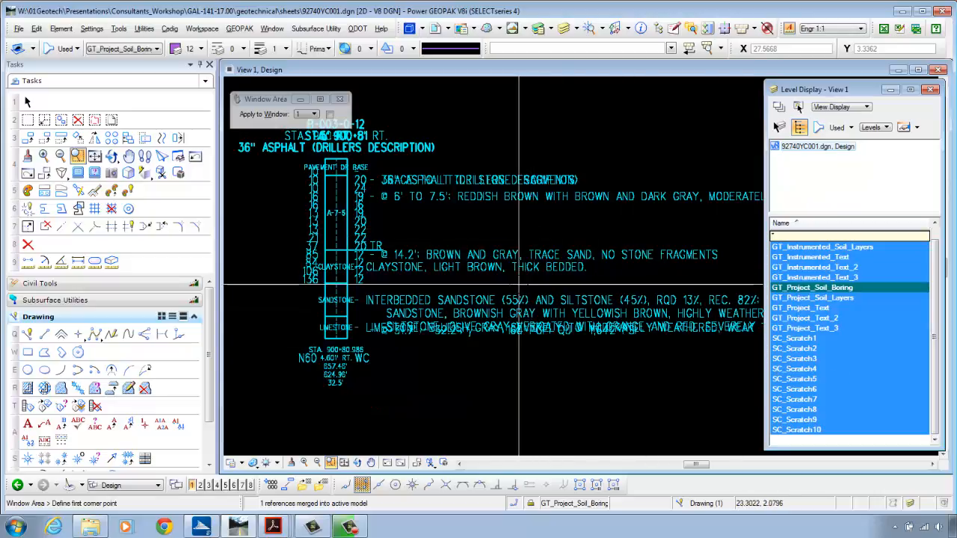
left_click(806, 431)
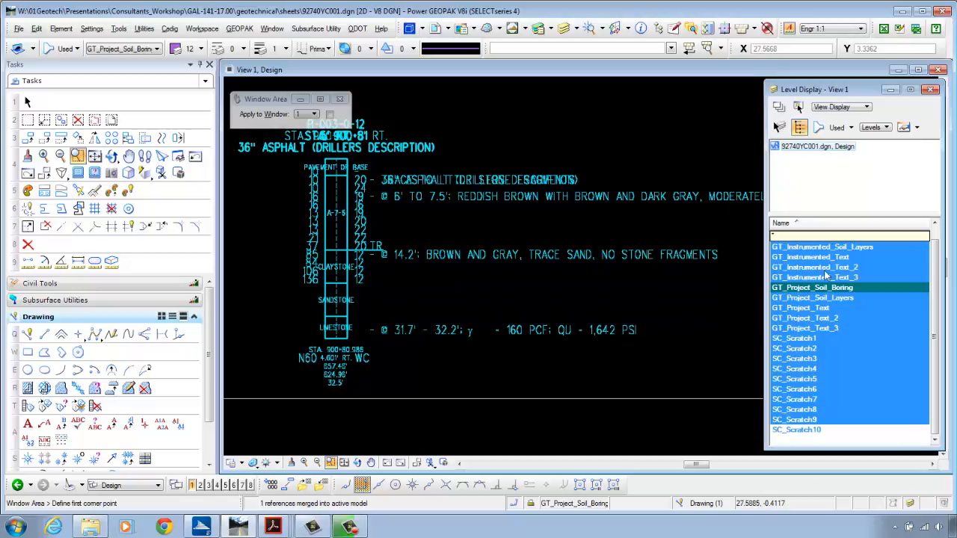
left_click(814, 401)
left_click(814, 410)
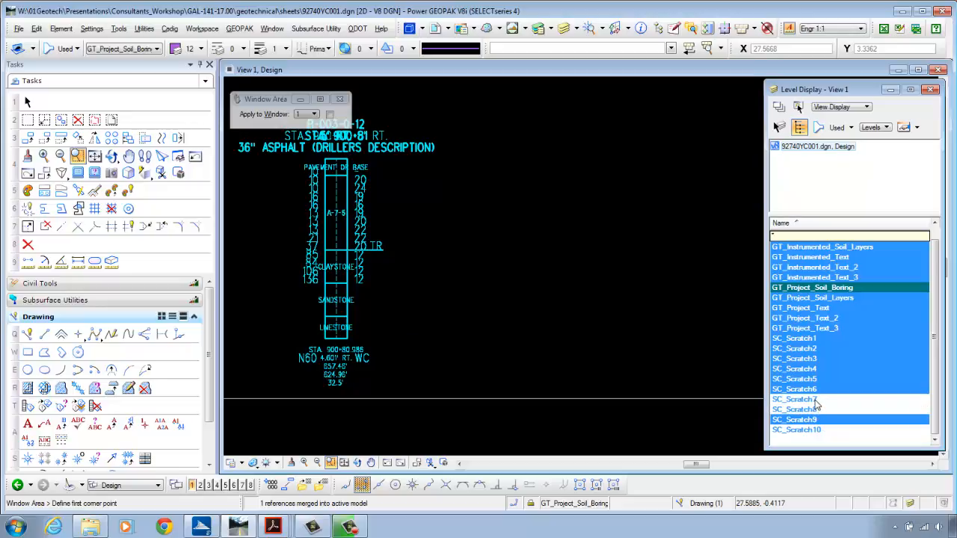
left_click(815, 401)
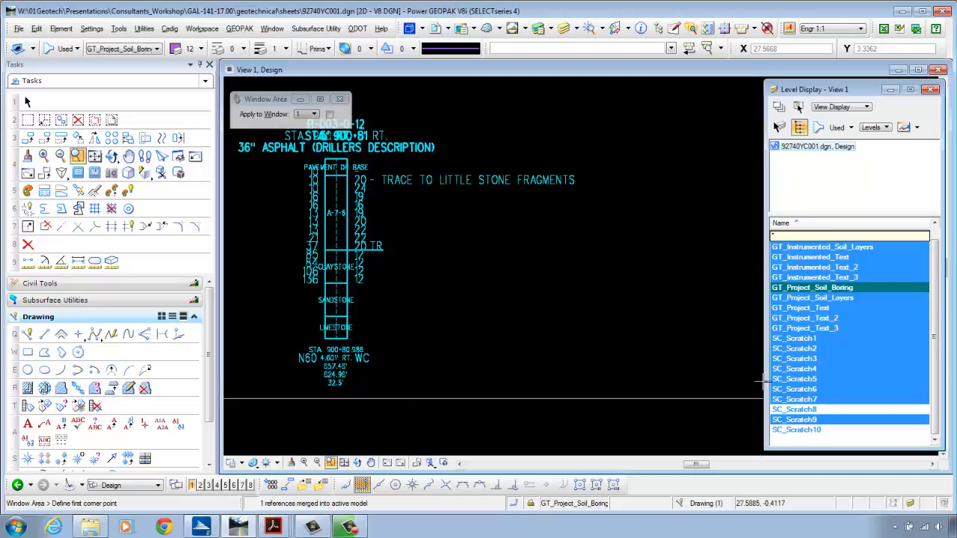
- Delete the "TRACE TO LITTLE STONE FRAGMENTS" text beside boring B-003-0-12 and turn level SC_Scratch8 back on
right_click(608, 274)
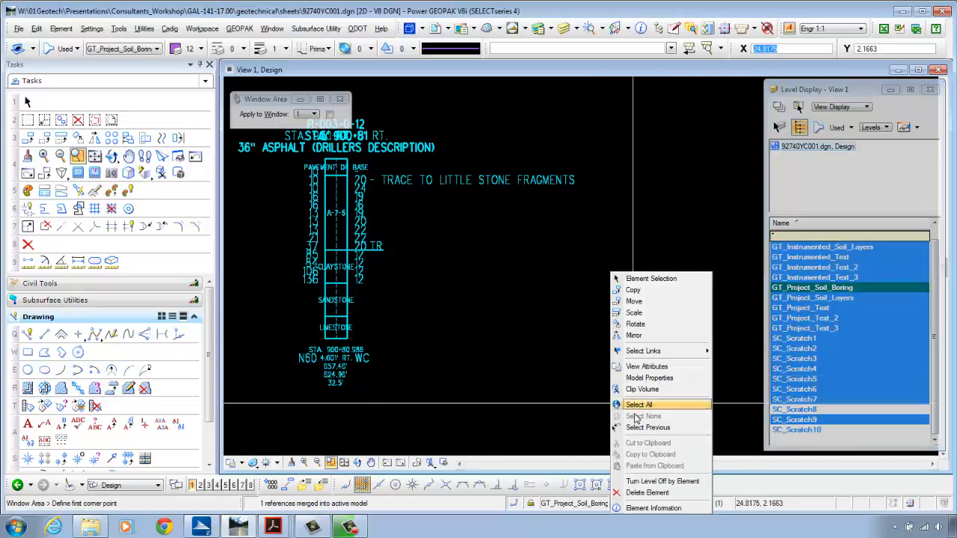
left_click(634, 494)
left_click(549, 178)
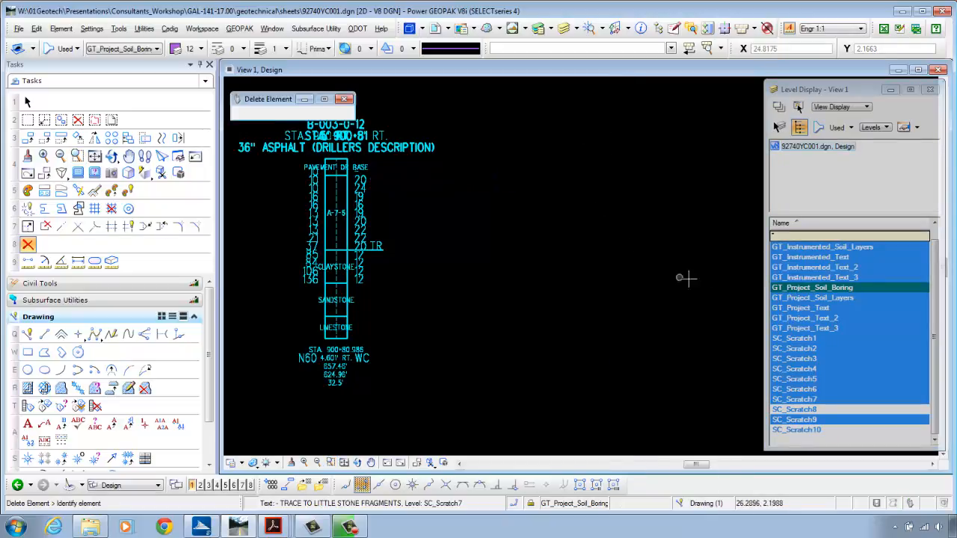
left_click(778, 409)
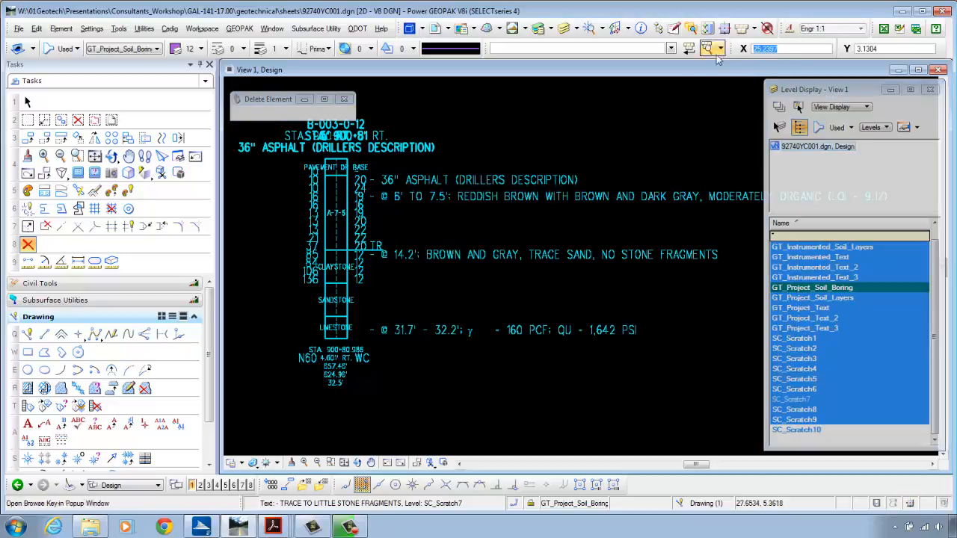
- Shorten the "@ 6' TO 7.5'" description beside boring B-003-0-12 to "- MODERATELY ORGANIC (LOI = 9.1%)"
key("Escape")
key("a")
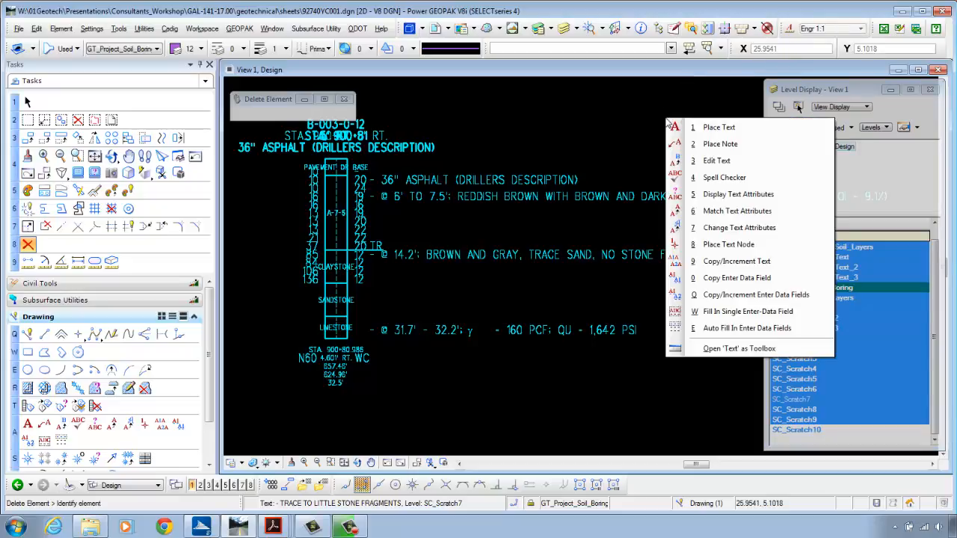
key("3")
left_click(641, 197)
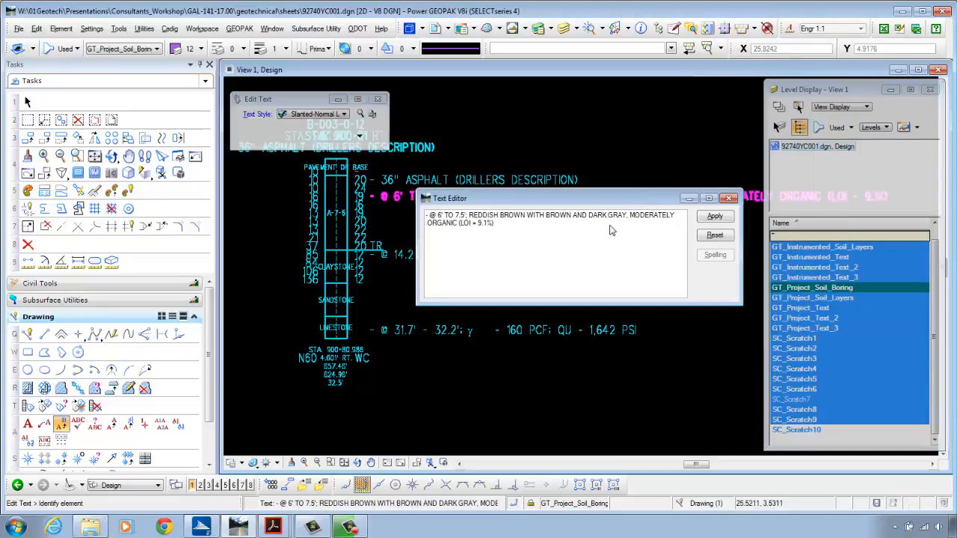
left_click_drag(630, 217, 554, 215)
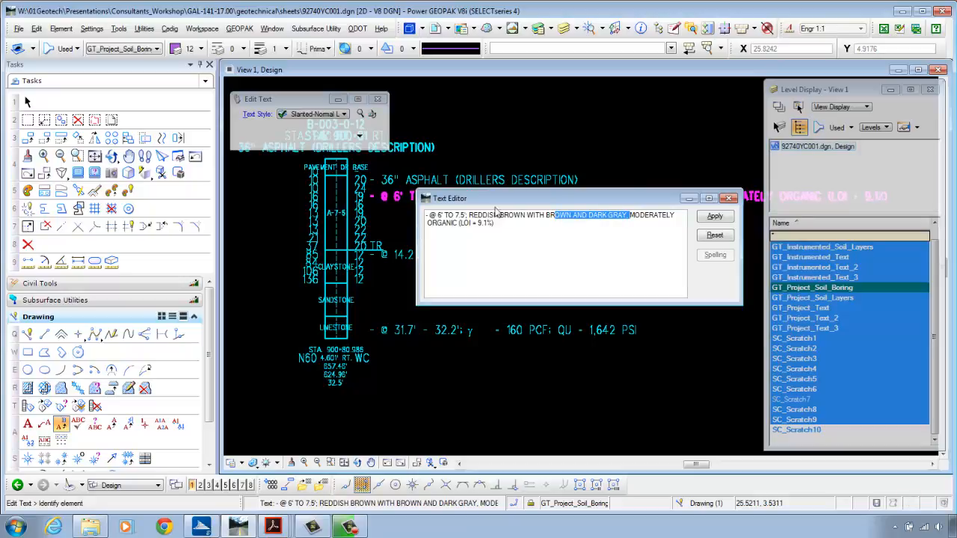
left_click_drag(446, 214, 439, 221)
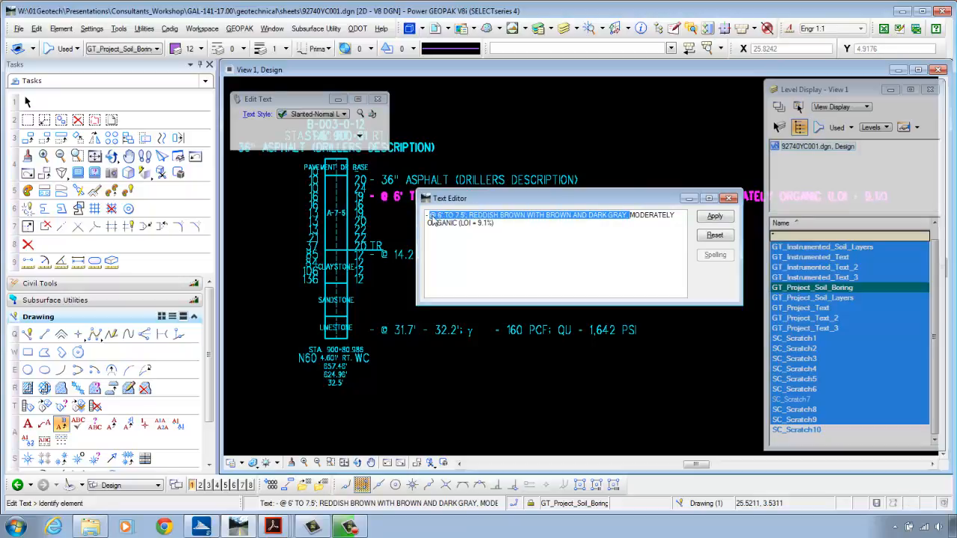
key("Delete")
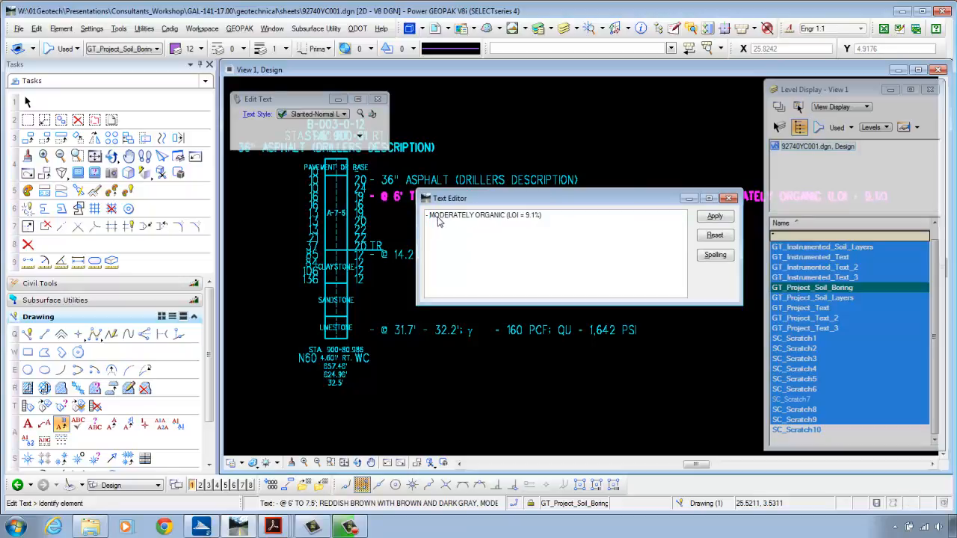
left_click(618, 172)
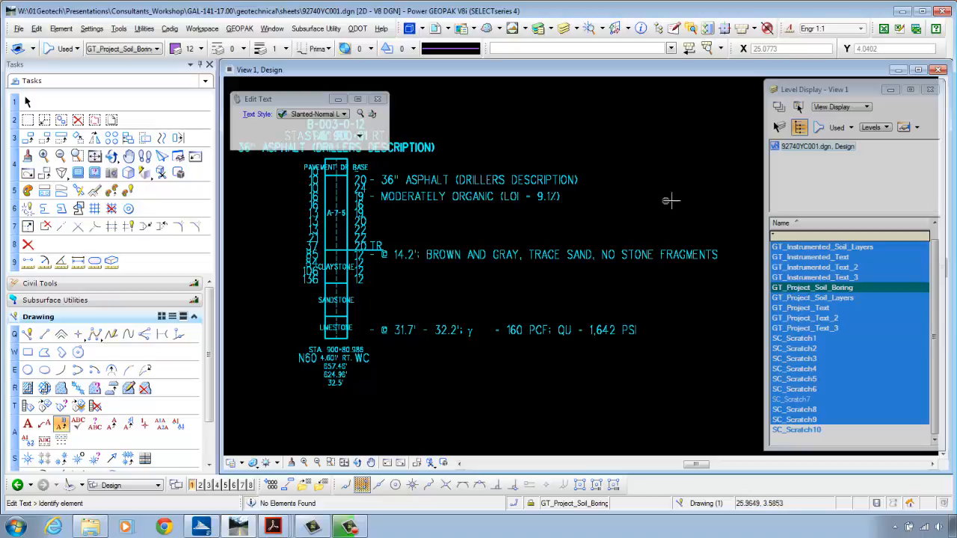
- Select all text on level SC_Scratch8, exclude the "MODERATELY ORGANIC (LOI = 9.1%)" line, and delete the rest
right_click(607, 154)
left_click(645, 158)
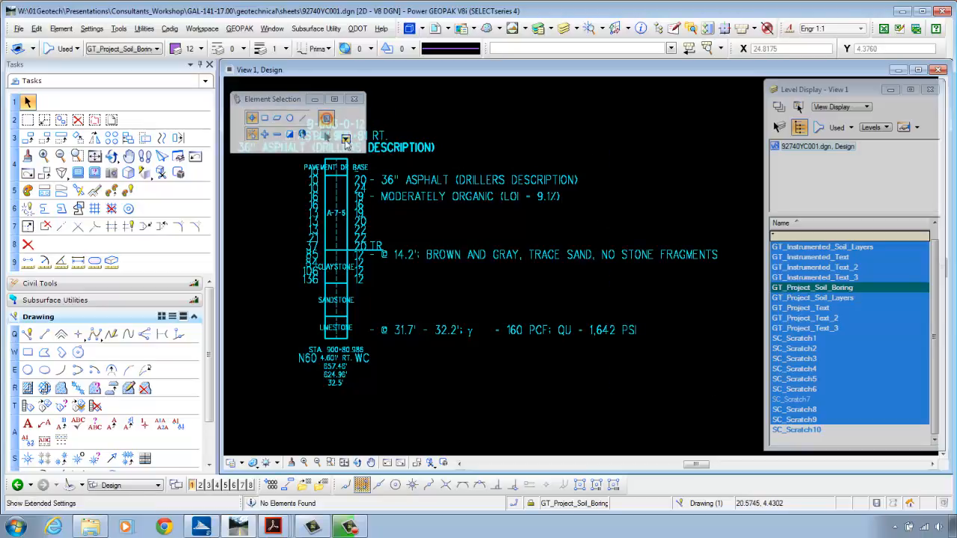
left_click(345, 138)
scroll(337, 215, "down", 1)
left_click_drag(336, 215, 338, 251)
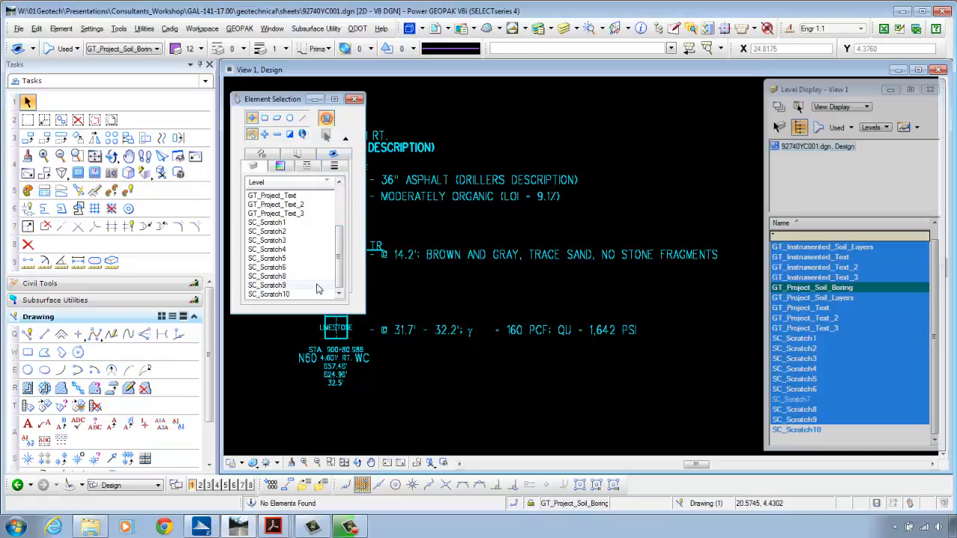
left_click(296, 277)
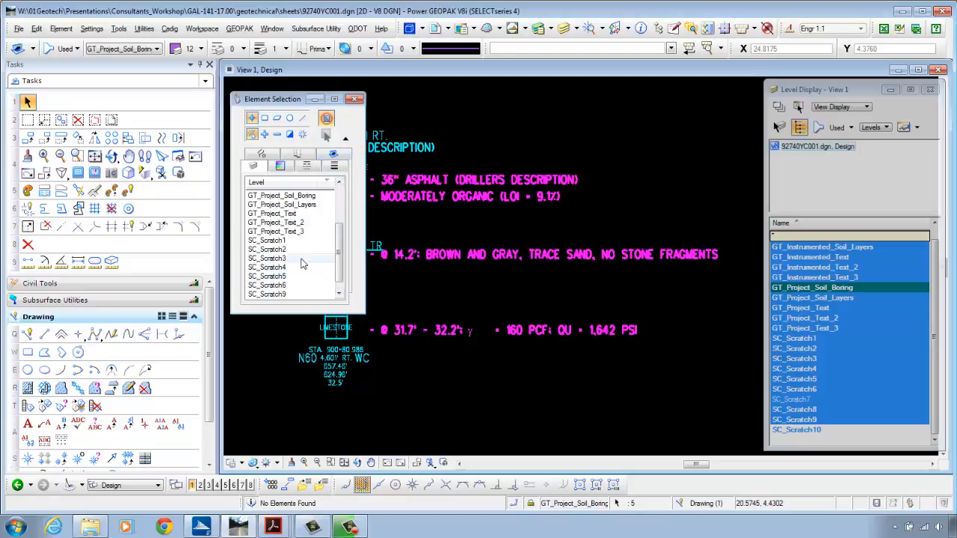
left_click(276, 133)
left_click(302, 118)
left_click(584, 196)
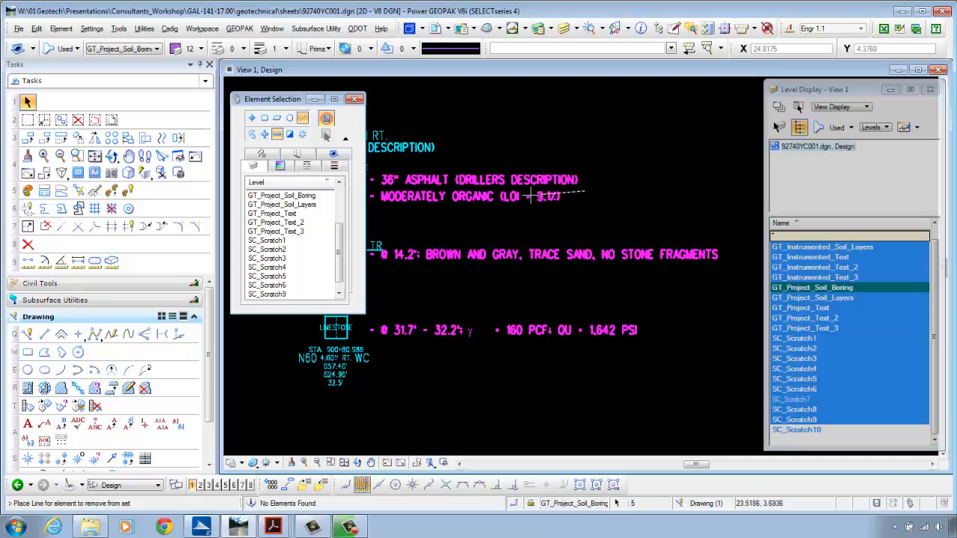
left_click(521, 197)
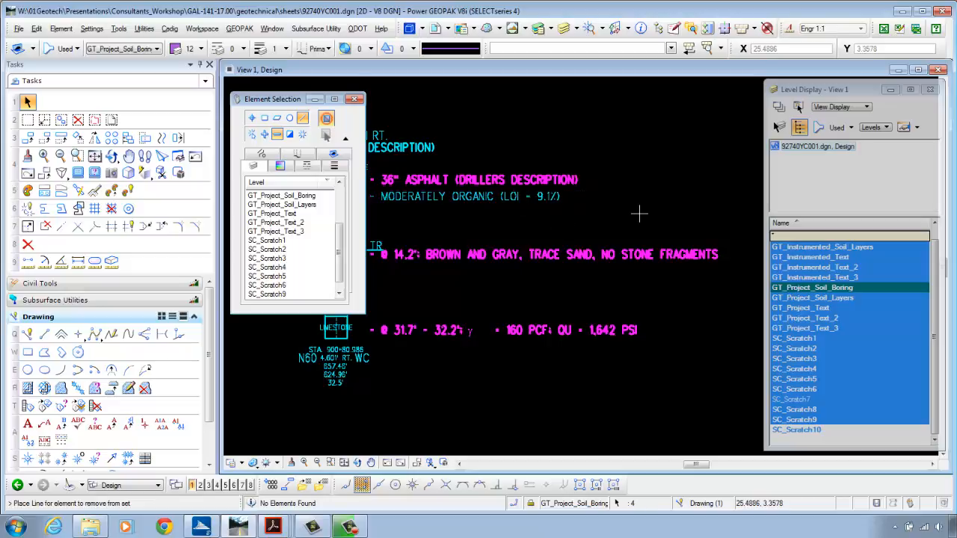
key("Delete")
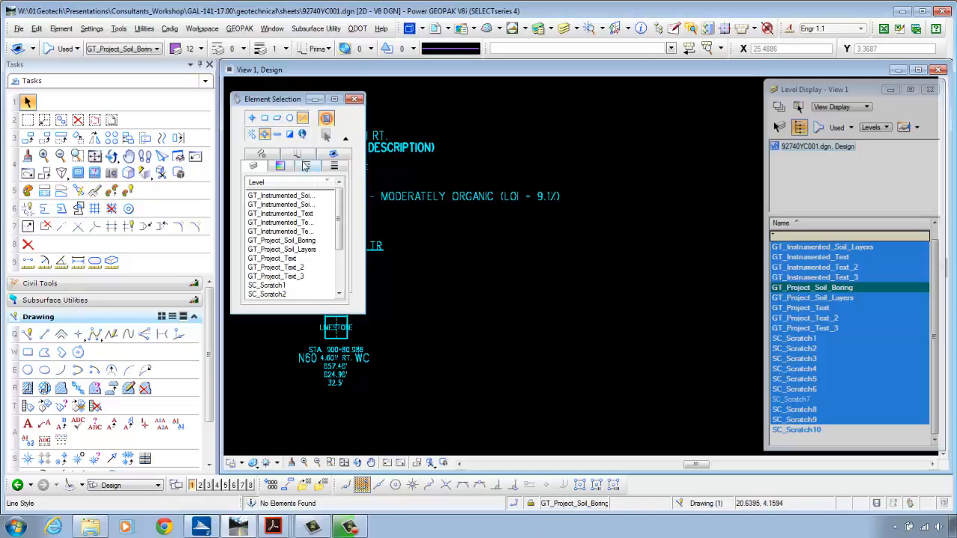
left_click(252, 117)
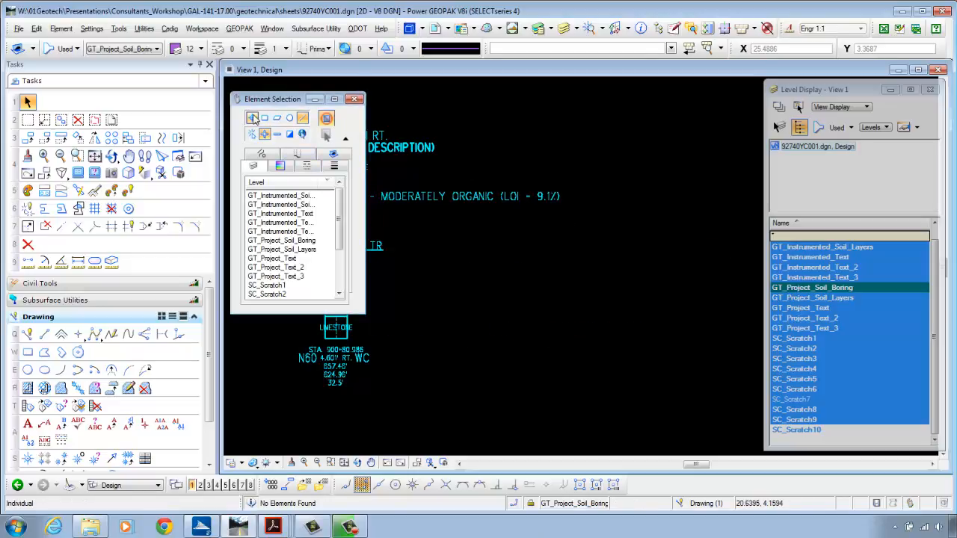
left_click(341, 136)
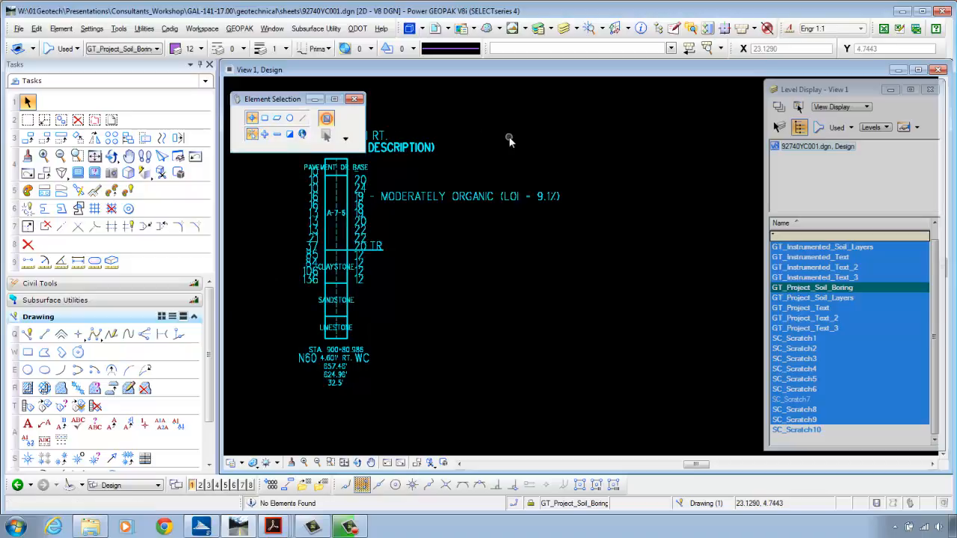
- Change the "36" ASPHALT (DRILLERS DESCRIPTION)" text above boring B-003-0-12 to "ASPHALT = 36""
key("Escape")
key("a")
key("3")
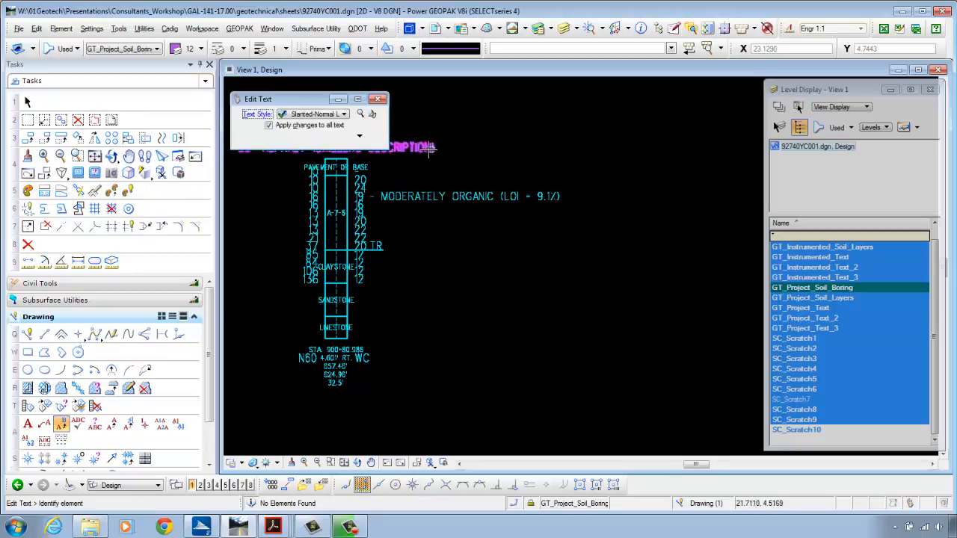
left_click(430, 148)
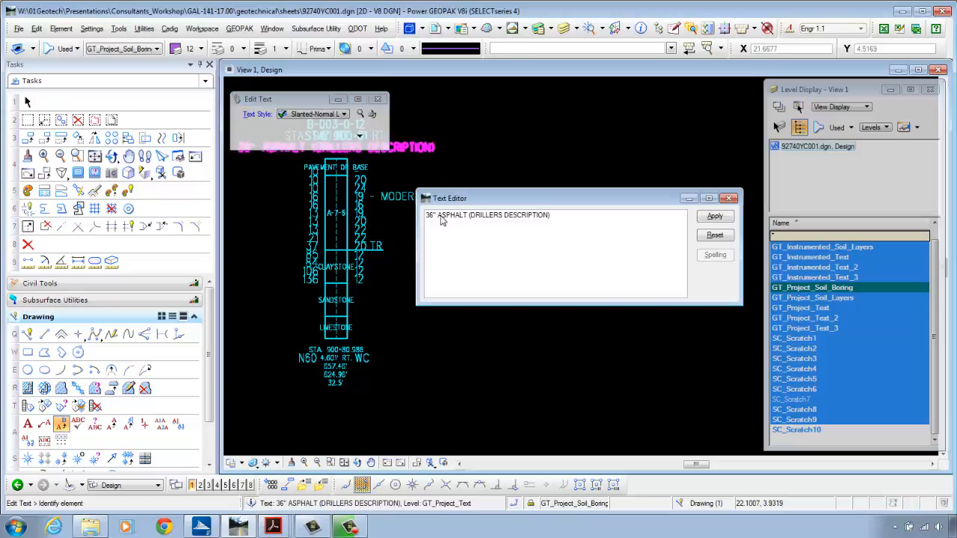
left_click_drag(438, 216, 408, 216)
key("Delete")
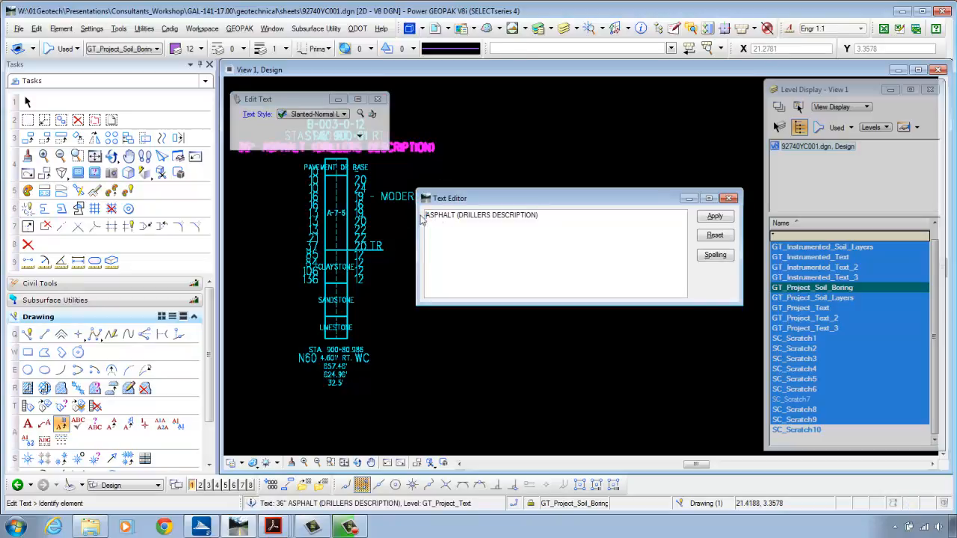
left_click_drag(456, 216, 632, 236)
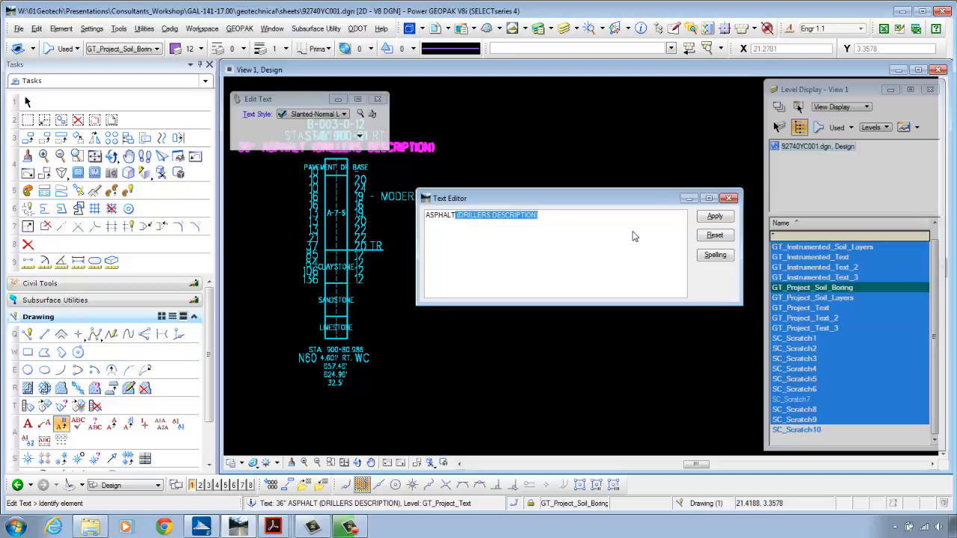
key("Delete")
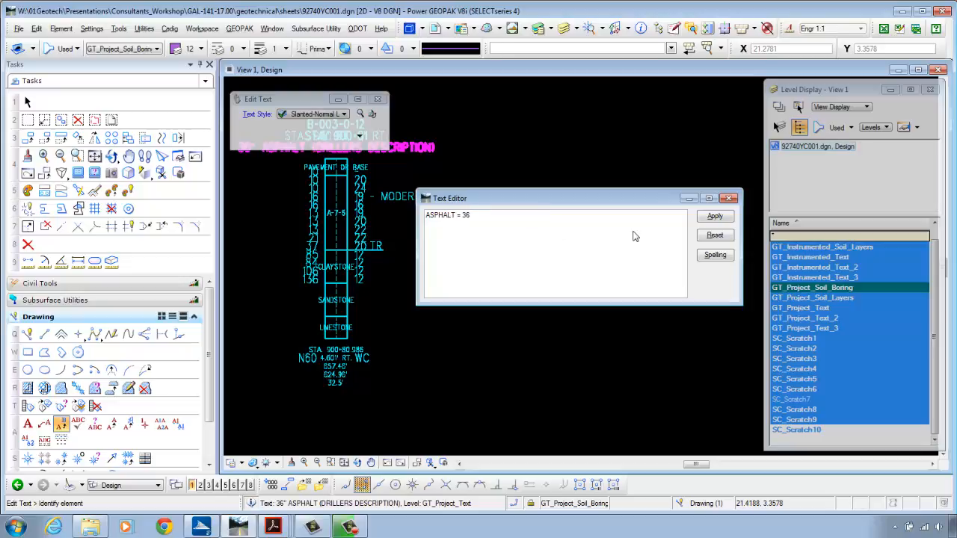
left_click(589, 153)
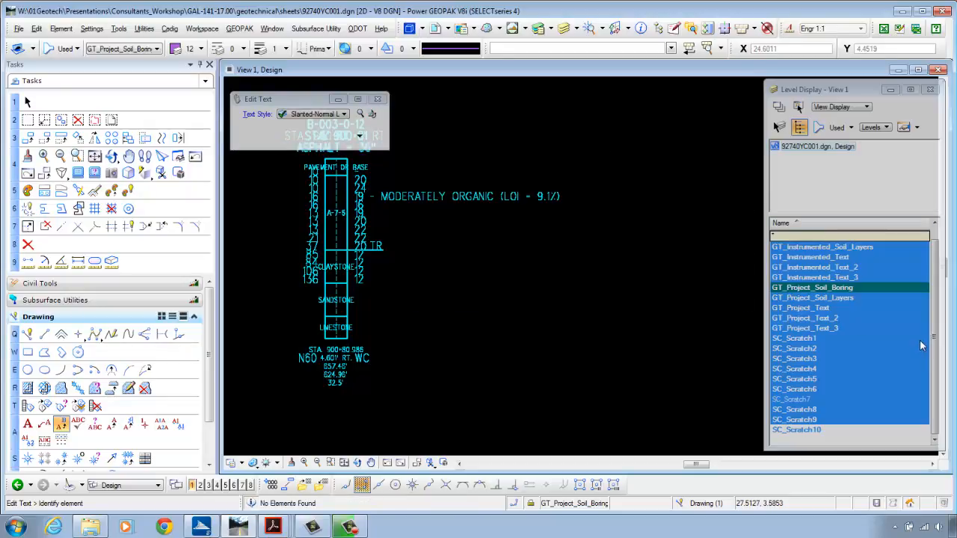
- Turn on level SC_Scratch10 and move the overlapping LIMESTONE description straight down, clear of the SILTSTONE line
left_click(807, 430)
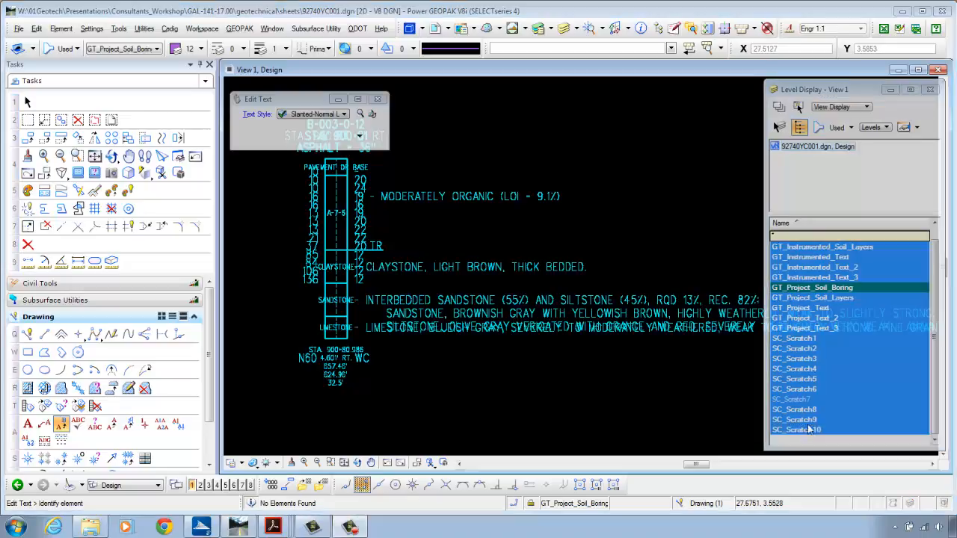
left_click(930, 90)
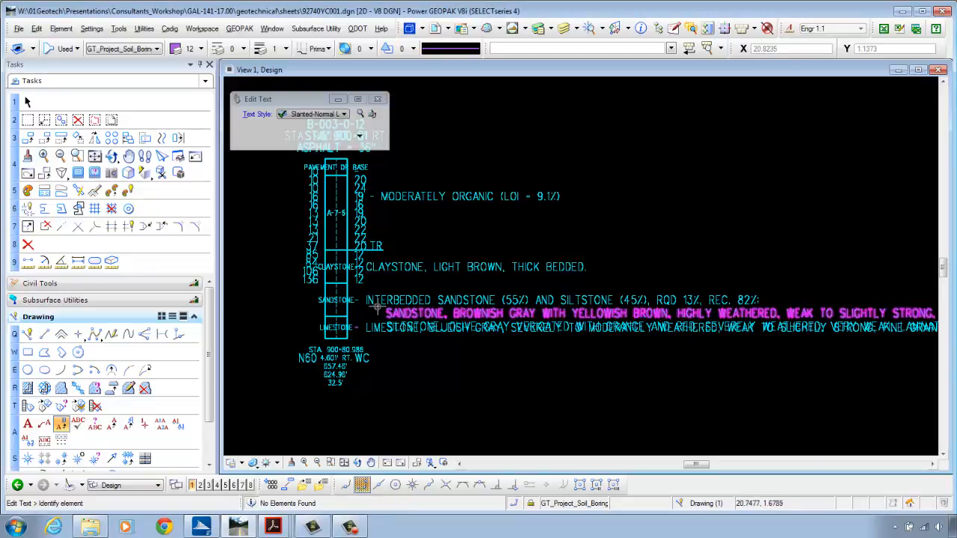
right_click(412, 357)
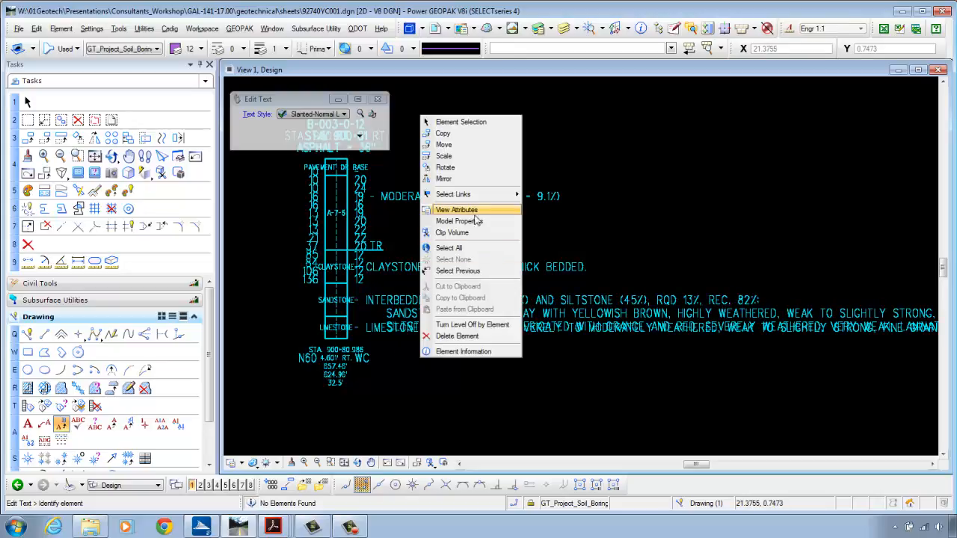
left_click(445, 144)
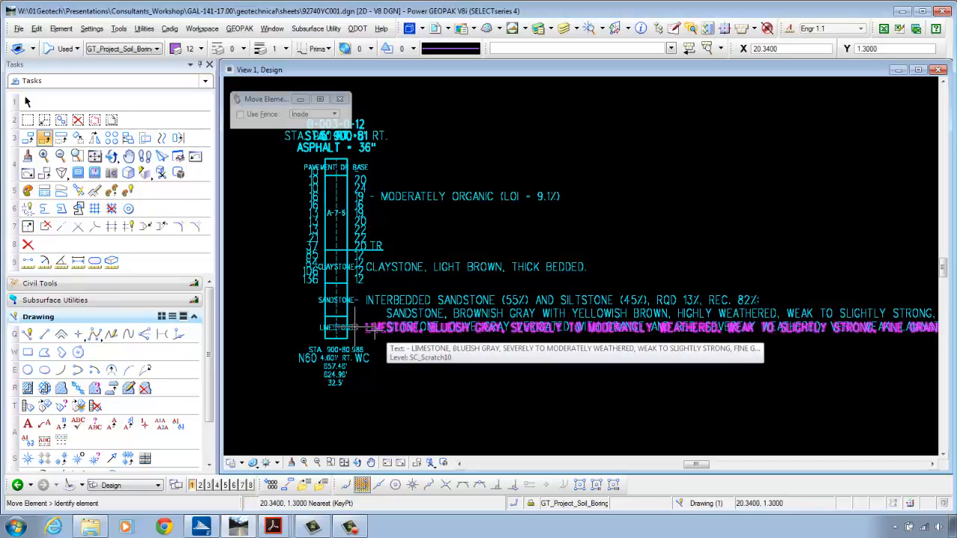
left_click(360, 329)
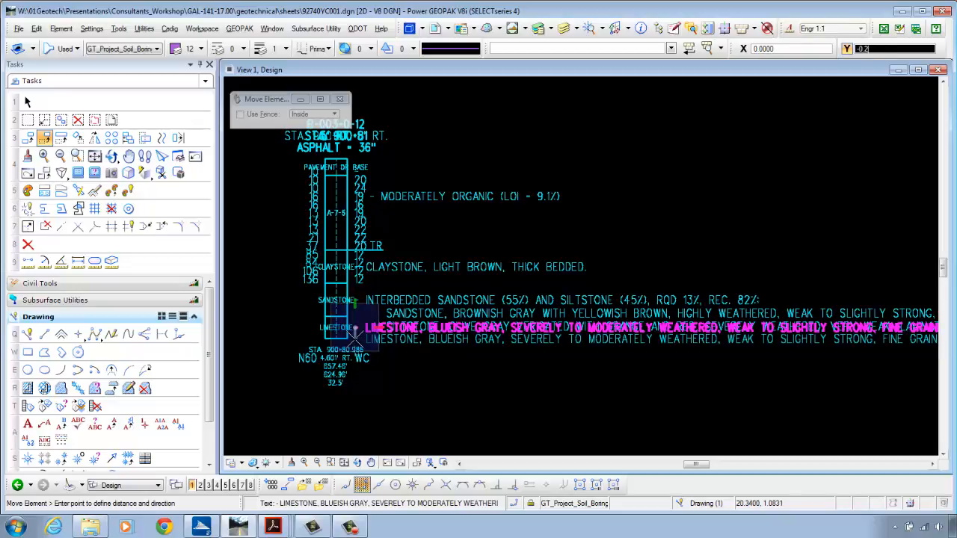
left_click(355, 332)
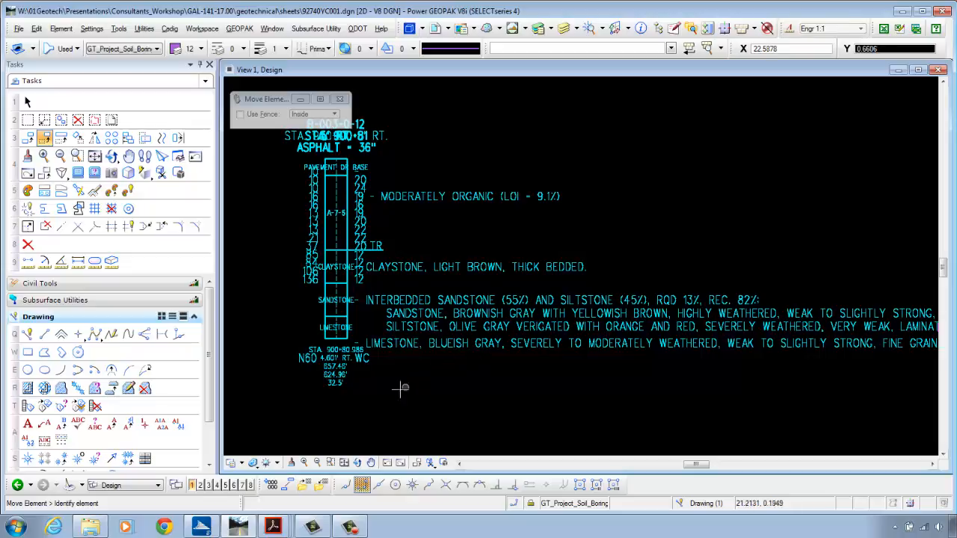
- Convert boring B-003-0-12 and its descriptions with the ODOT gINT Conversion Tool, using boring type Project
left_click(344, 463)
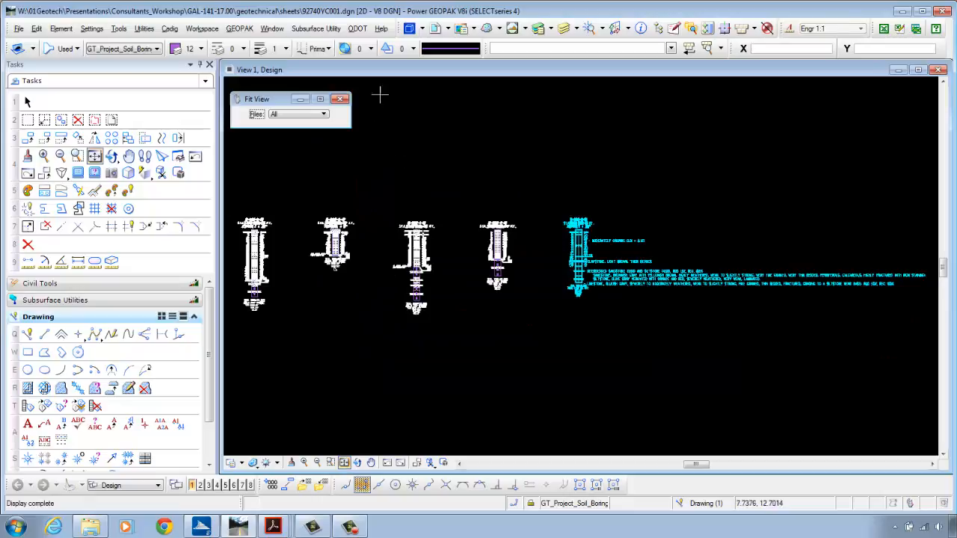
left_click(358, 29)
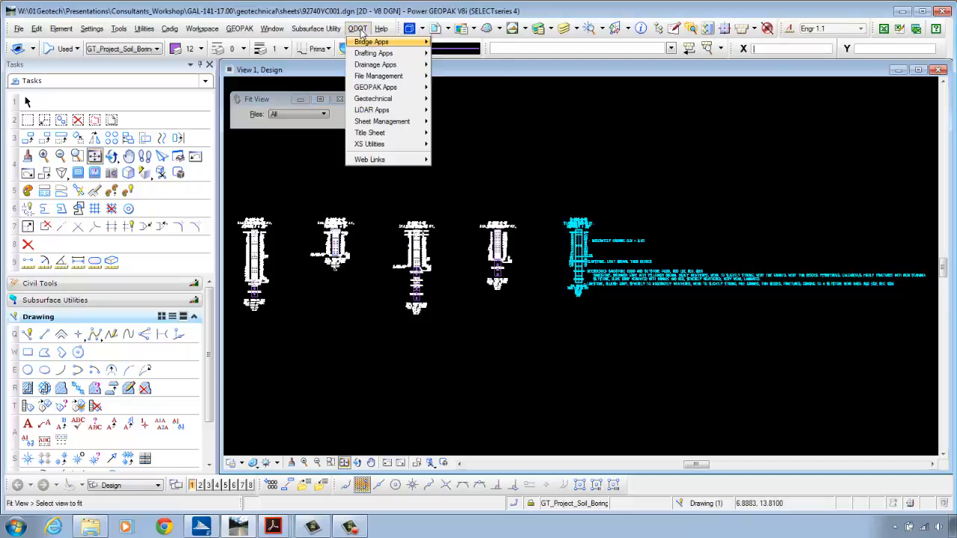
mouse_move(359, 99)
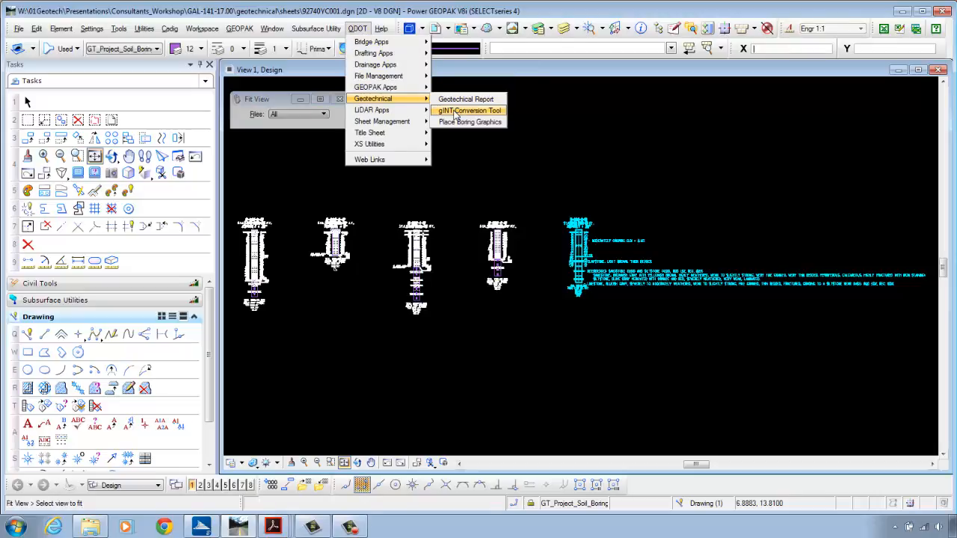
left_click(454, 111)
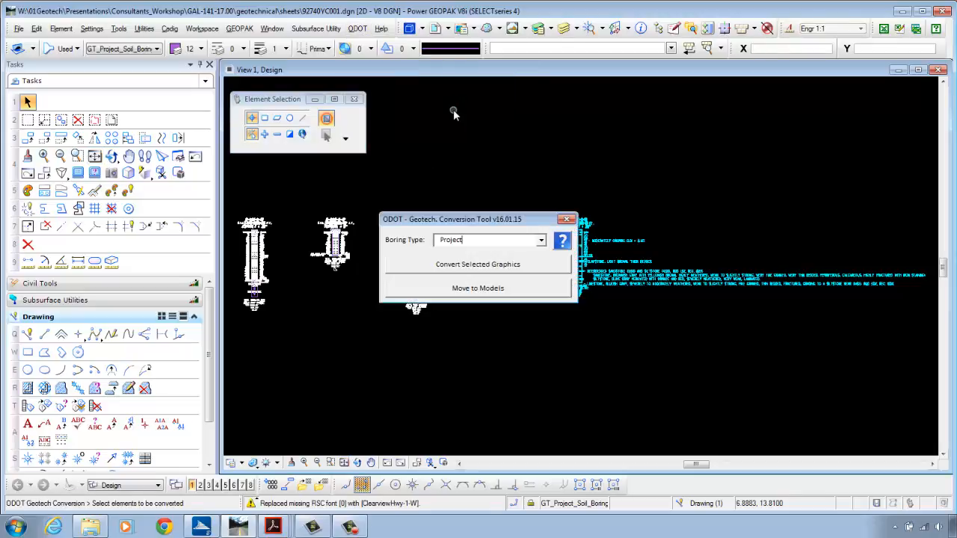
left_click_drag(751, 144, 536, 336)
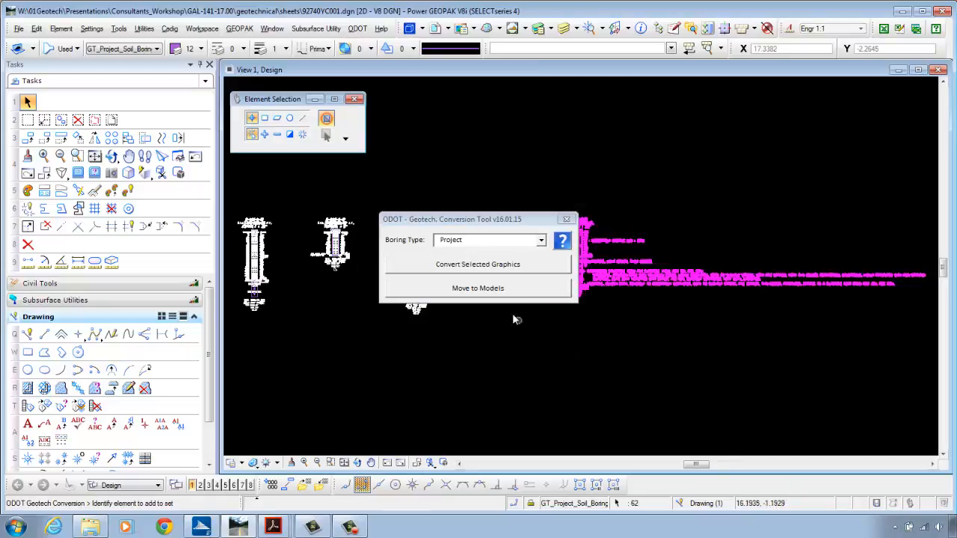
left_click(472, 265)
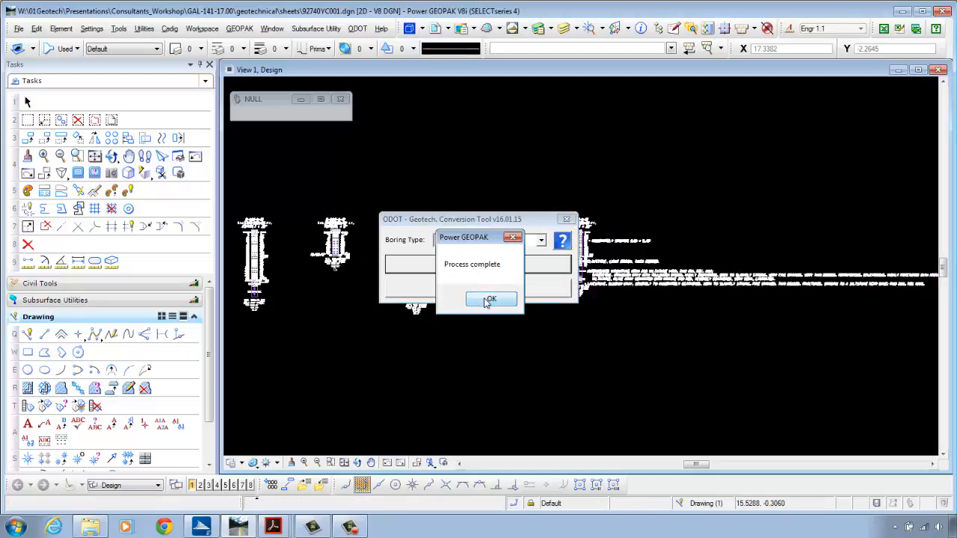
left_click(491, 300)
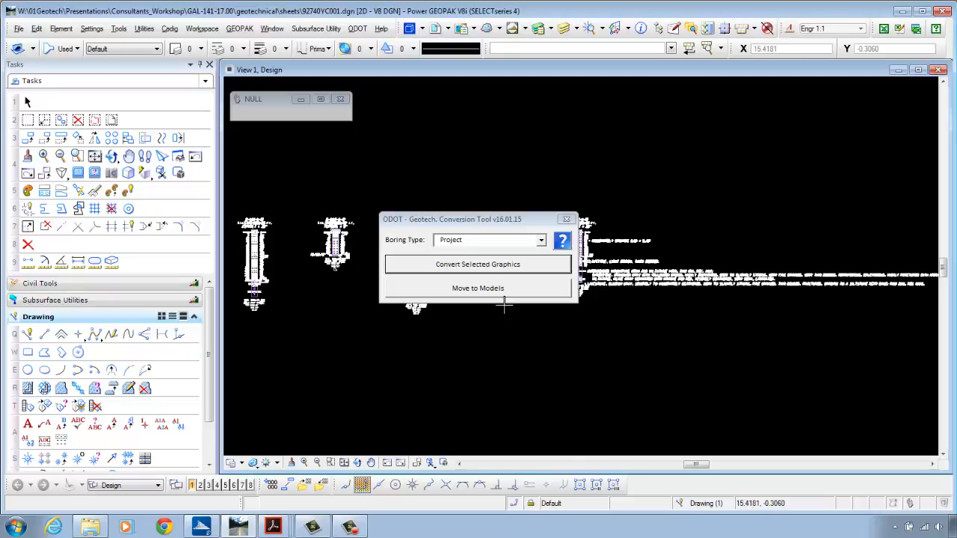
left_click(568, 221)
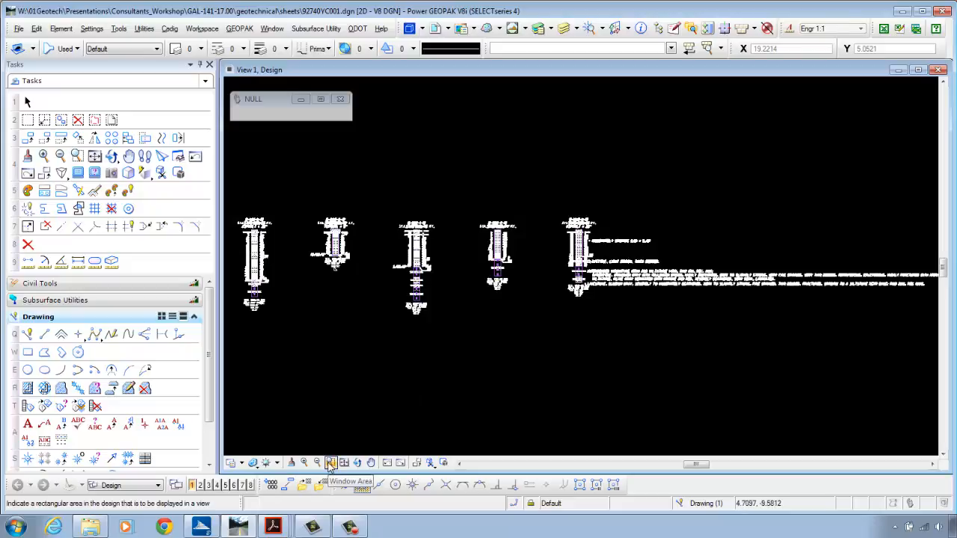
- Turn off levels GT_Project_Text_3 and SC_Scratch1 through SC_Scratch3 to inspect the converted graphics of boring B-003-0-12
left_click(329, 463)
left_click(559, 310)
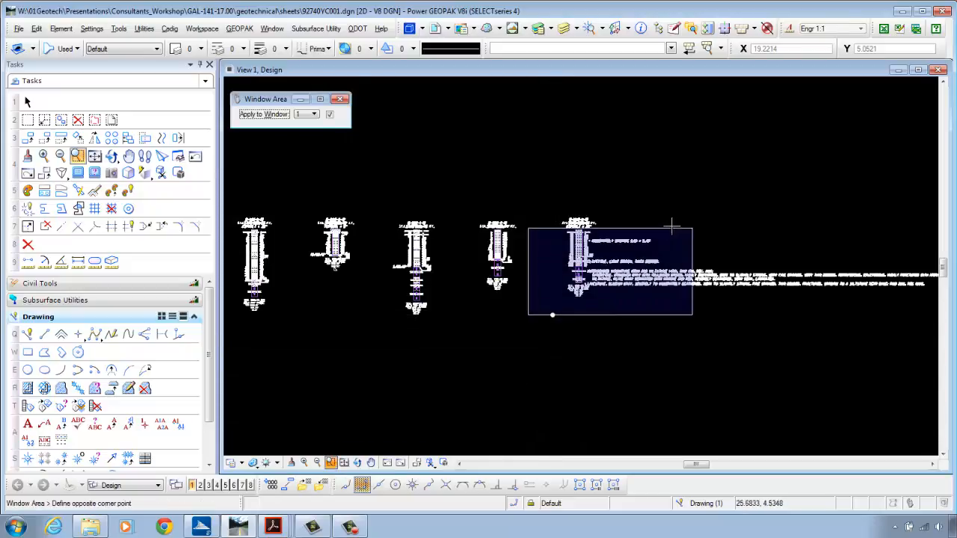
left_click(753, 201)
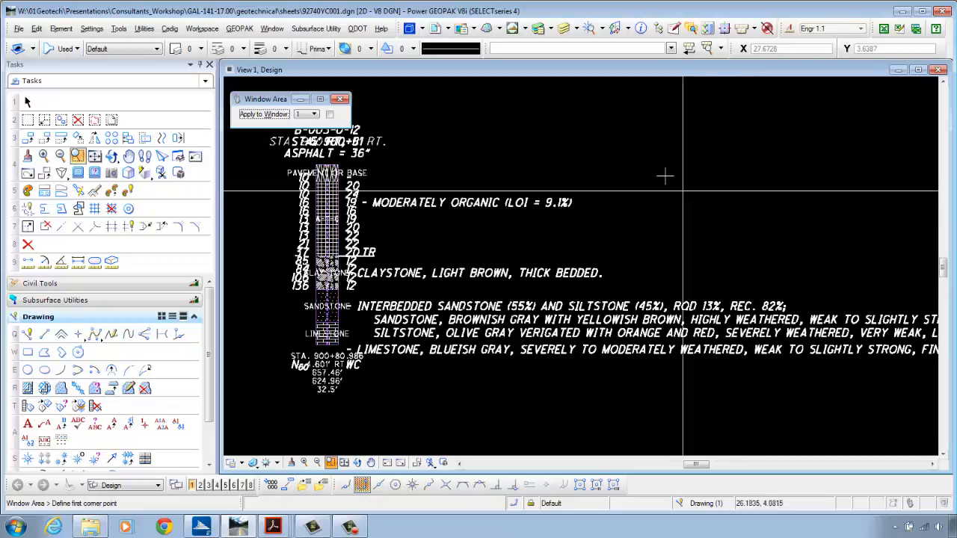
left_click(563, 30)
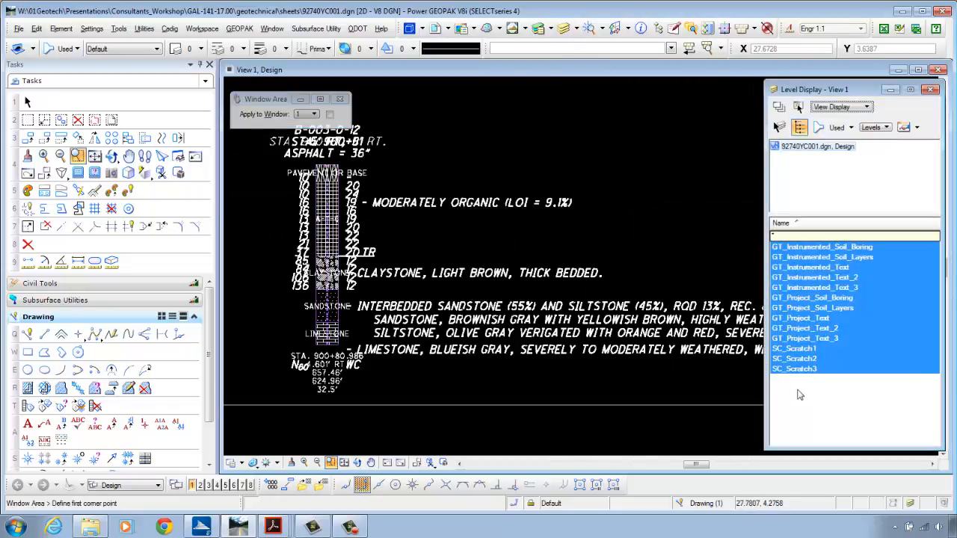
left_click_drag(822, 340, 822, 369)
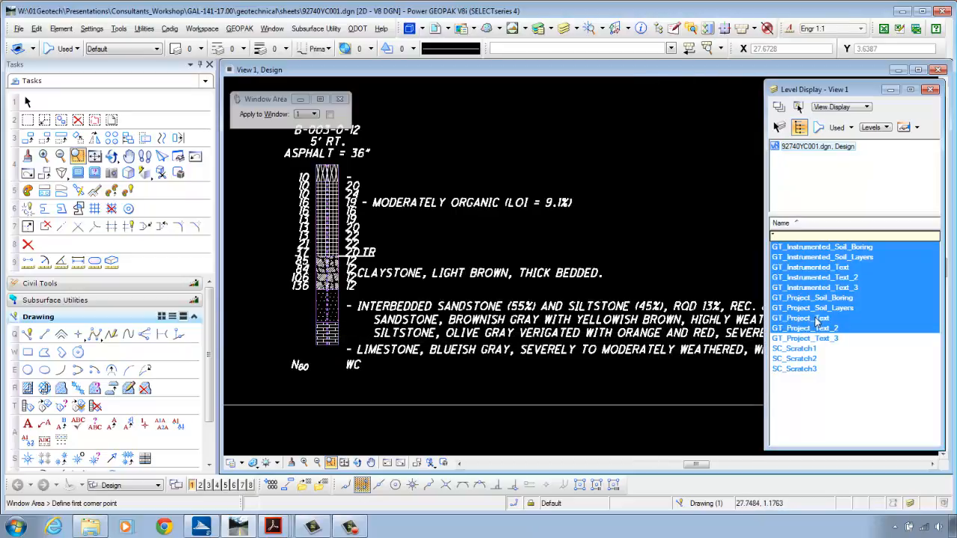
- Check which text is on level GT_Project_Text by hiding and redisplaying it, and restore GT_Project_Text_3 and the SC_Scratch levels
left_click(816, 320)
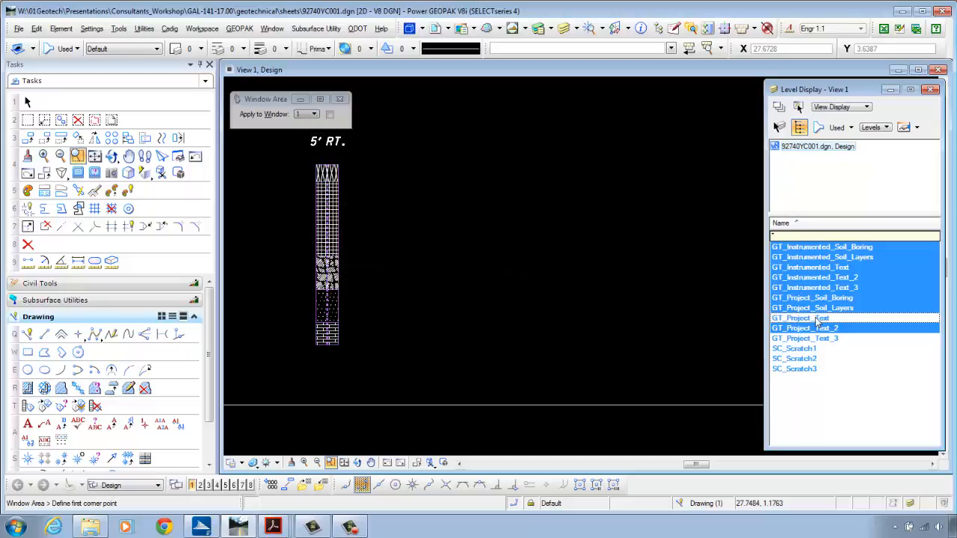
left_click(817, 320)
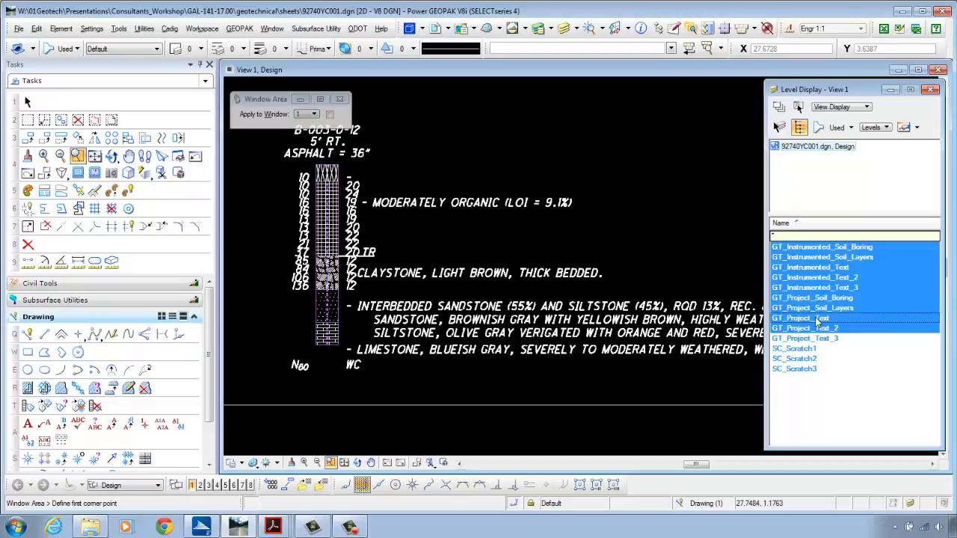
left_click_drag(806, 340, 804, 377)
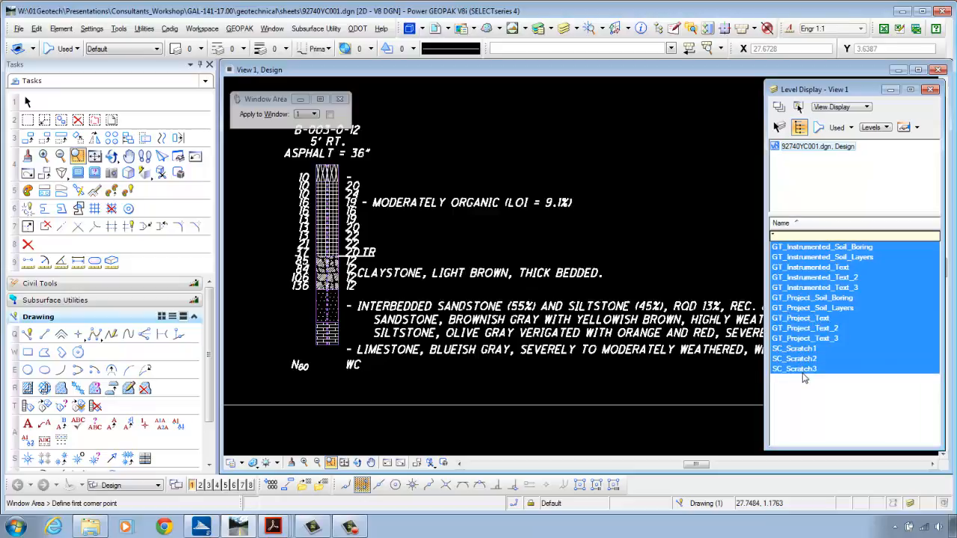
left_click(930, 90)
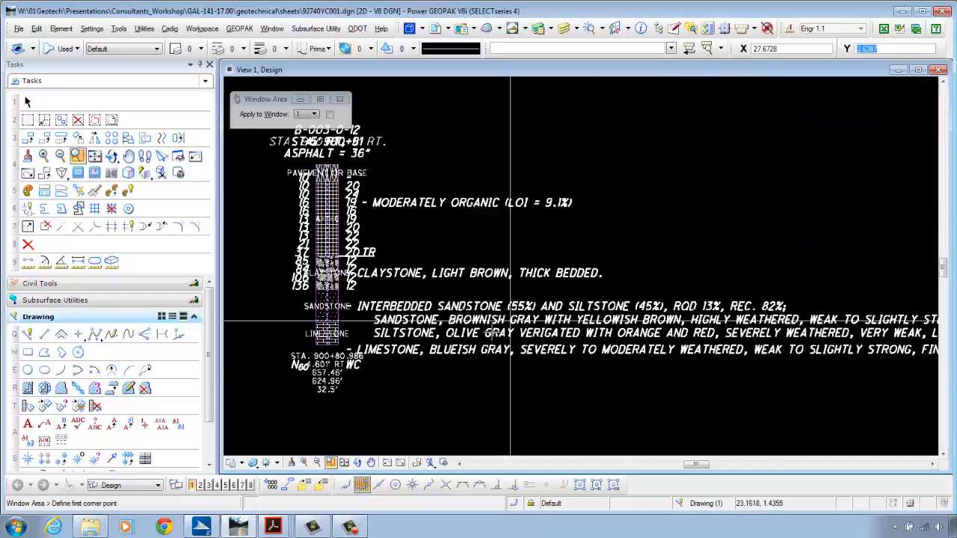
- Open the ODOT Geotech. Conversion Tool and place its window clear of the first four borings
left_click(343, 462)
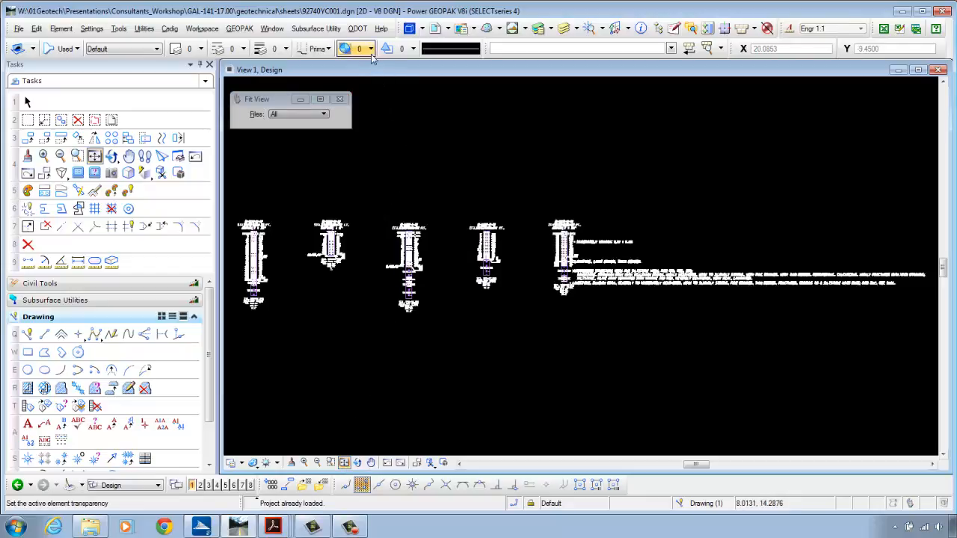
left_click(357, 28)
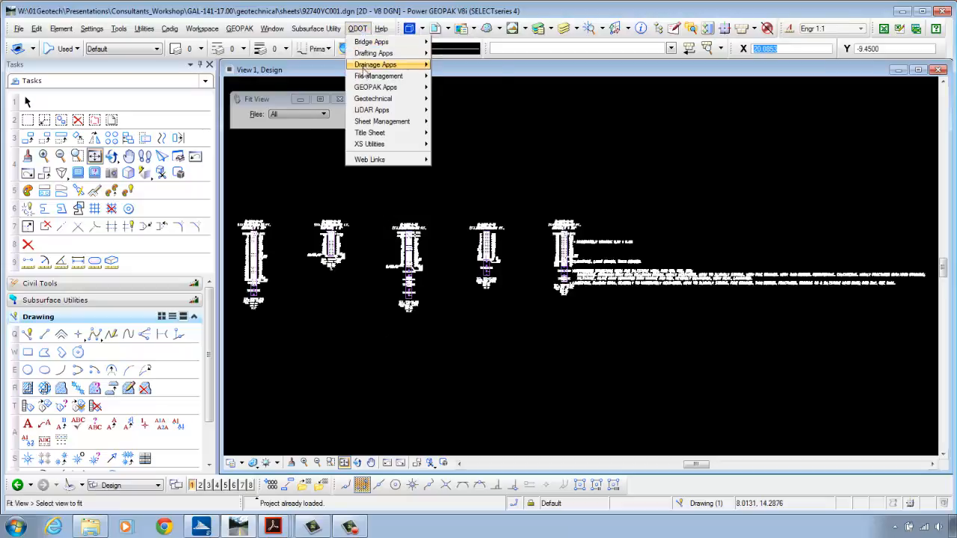
mouse_move(366, 102)
left_click(468, 111)
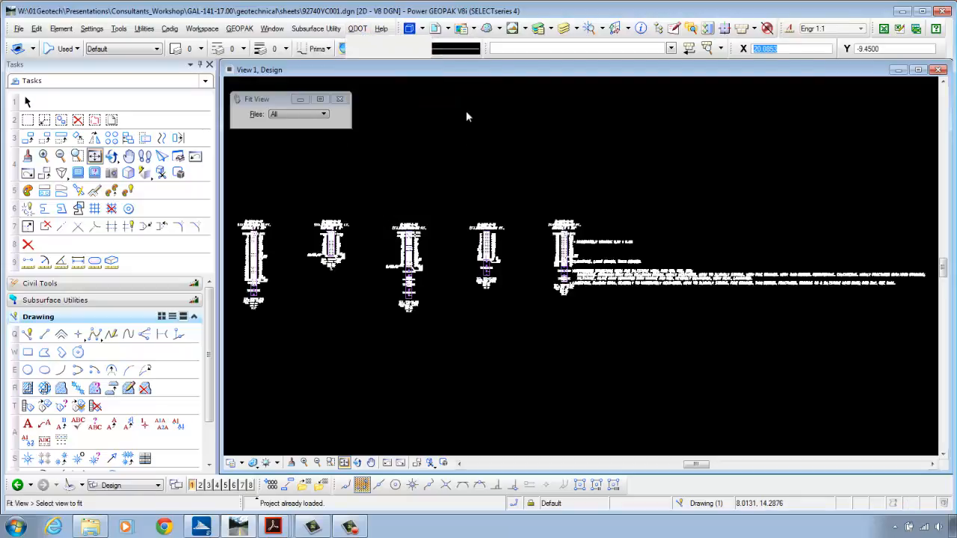
left_click_drag(465, 222, 748, 232)
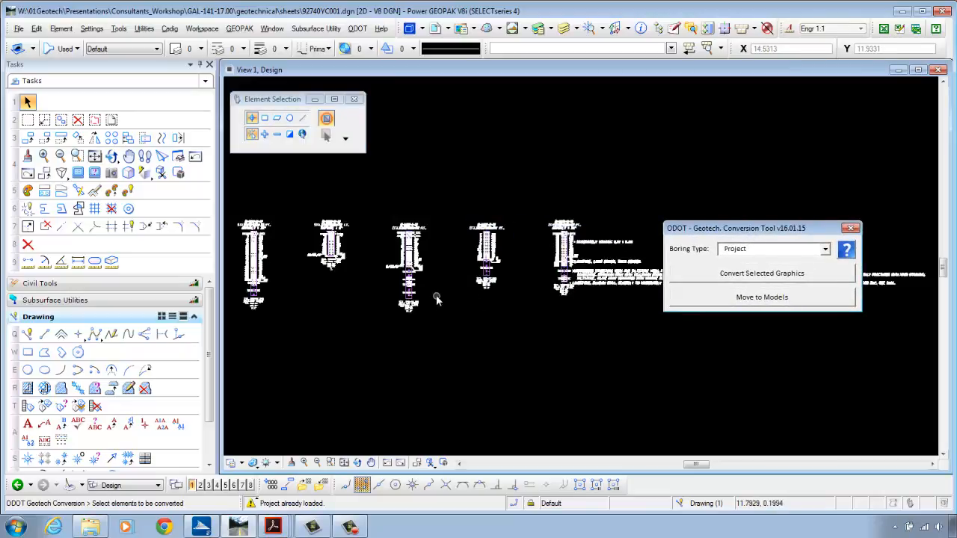
- Review the list of models in the sheet file and close it
scroll(428, 297, "down", 1)
scroll(359, 278, "up", 2)
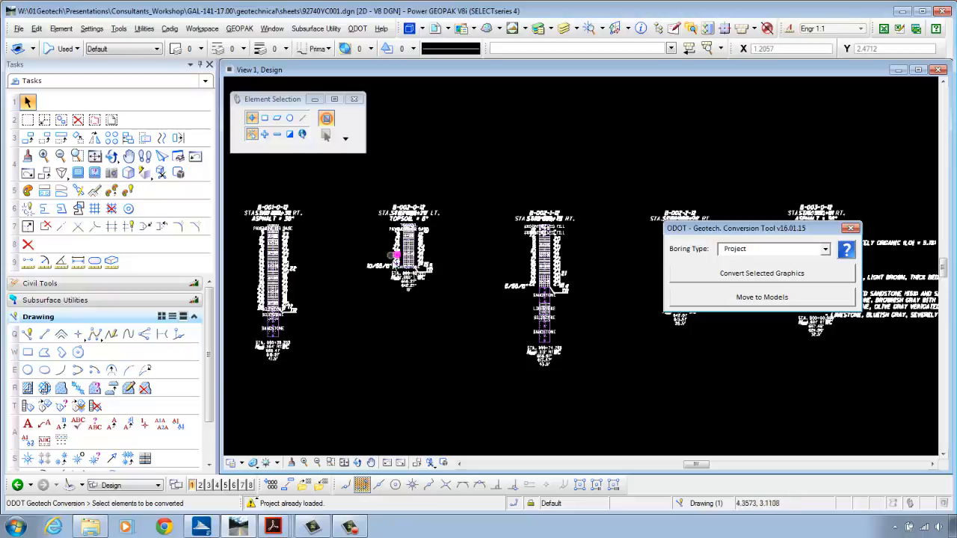
left_click(409, 29)
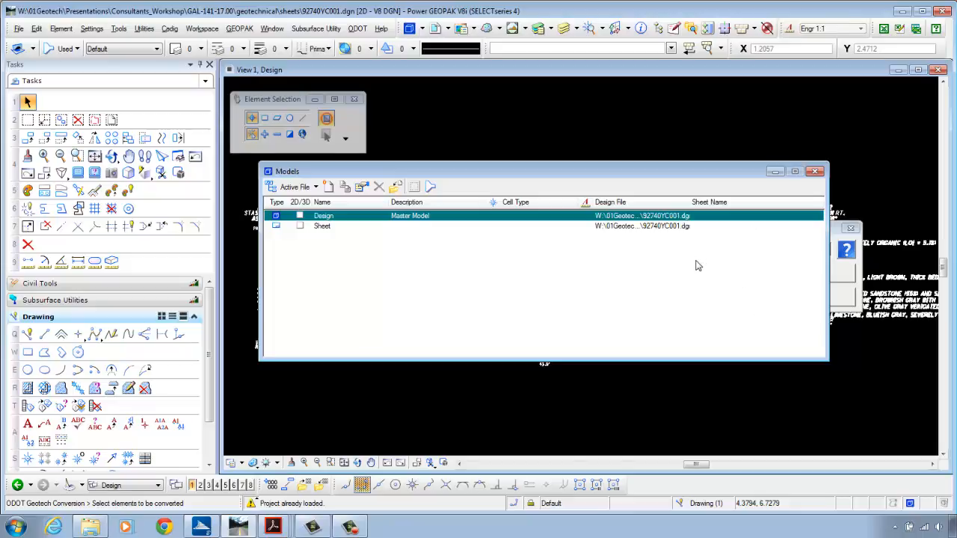
left_click(816, 173)
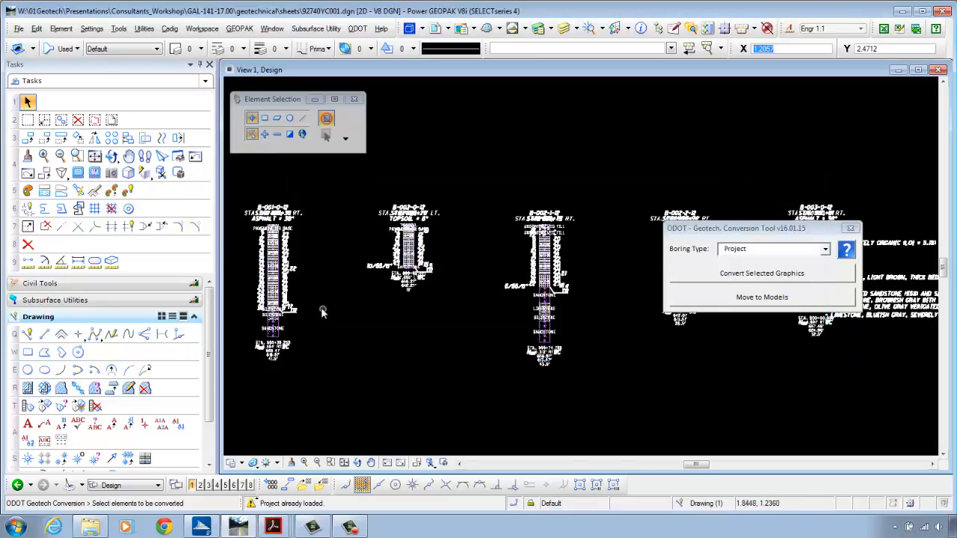
- Start an orthogonal block with its first corner 2.5 units left of and 2.5 units above the top centre of boring B-001-0-12's column
scroll(254, 272, "up", 3)
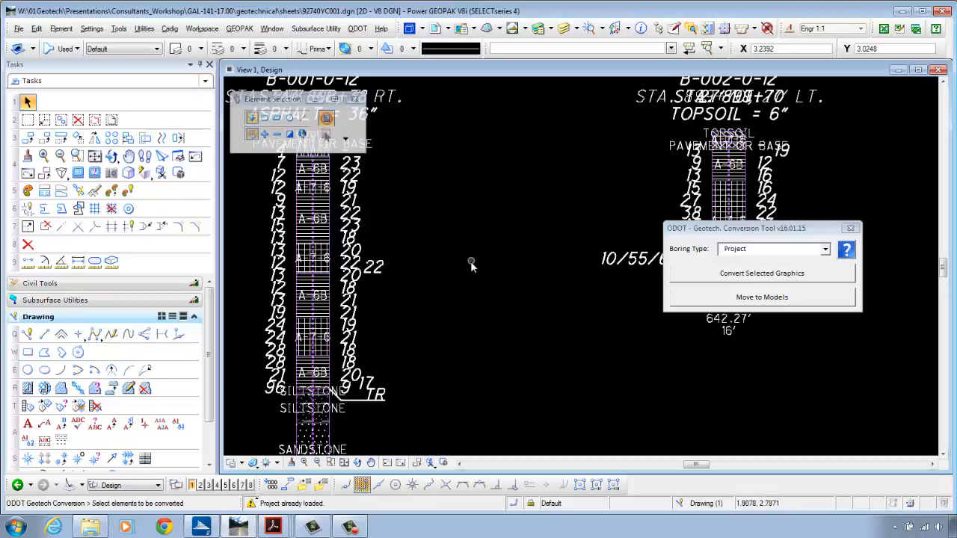
scroll(470, 263, "down", 5)
scroll(417, 233, "up", 5)
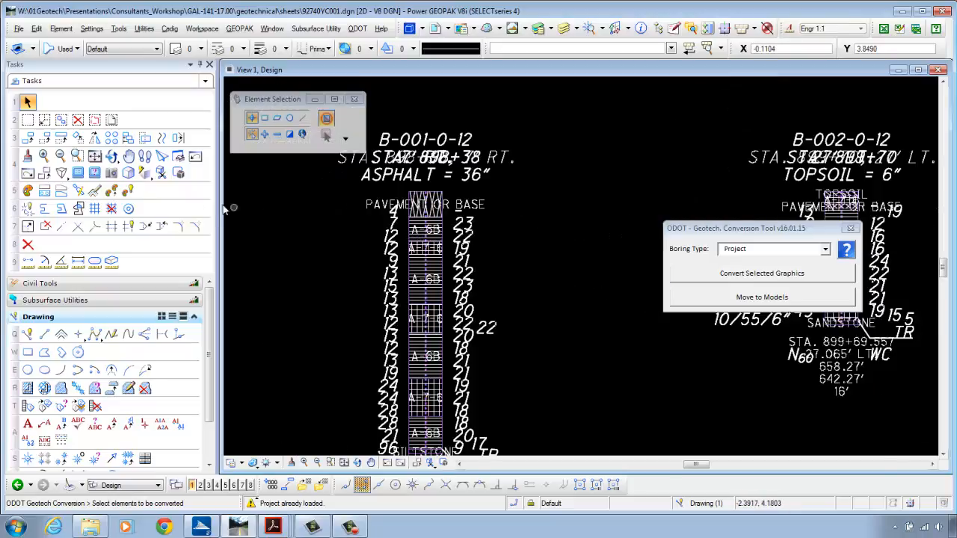
left_click(28, 352)
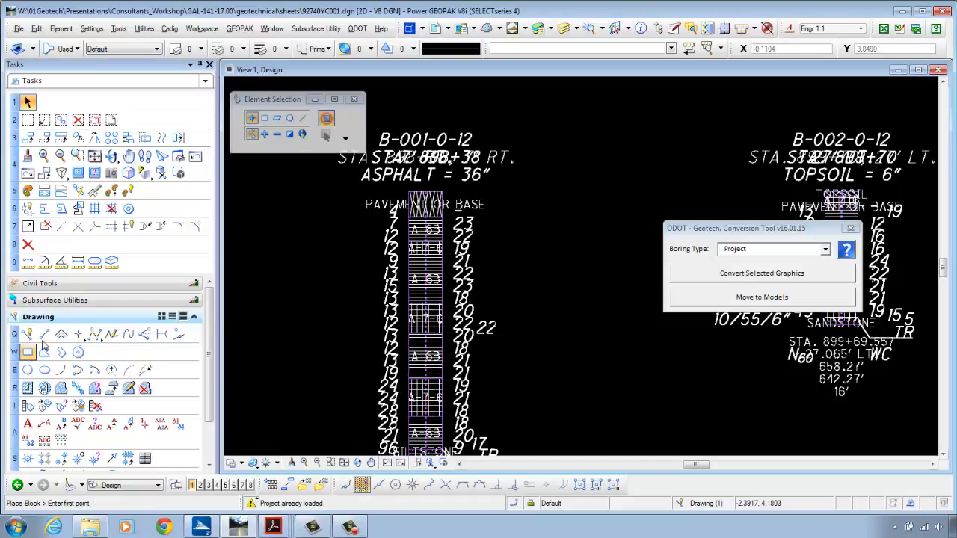
scroll(425, 192, "up", 4)
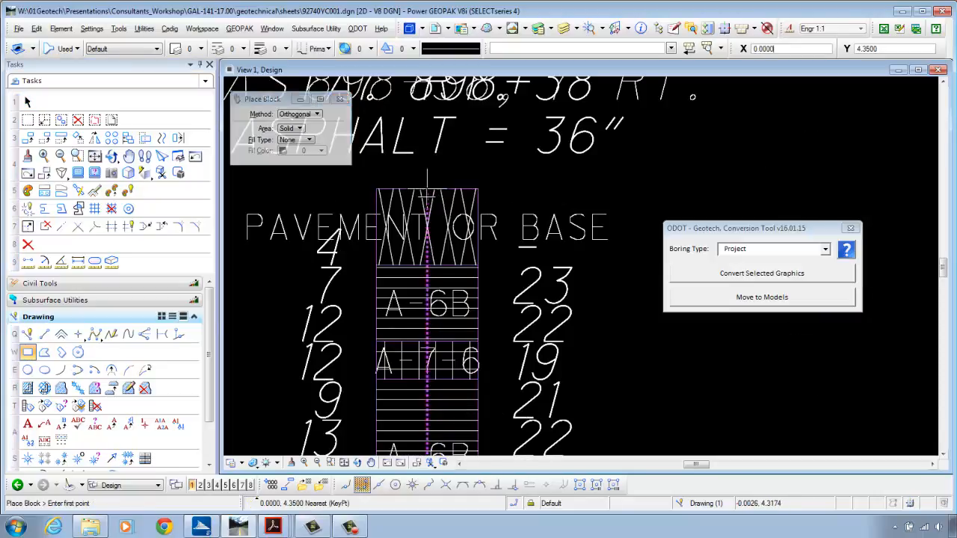
scroll(427, 180, "down", 5)
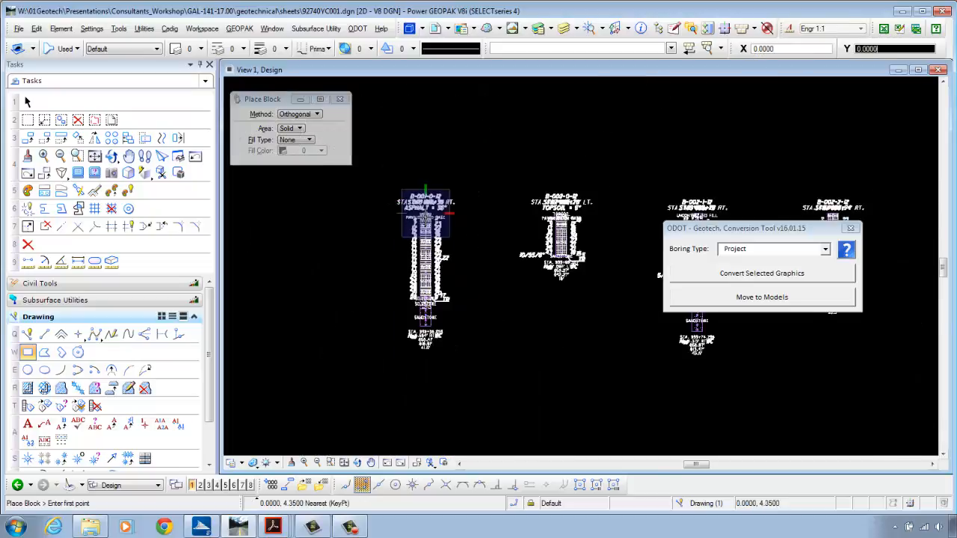
type("2.5")
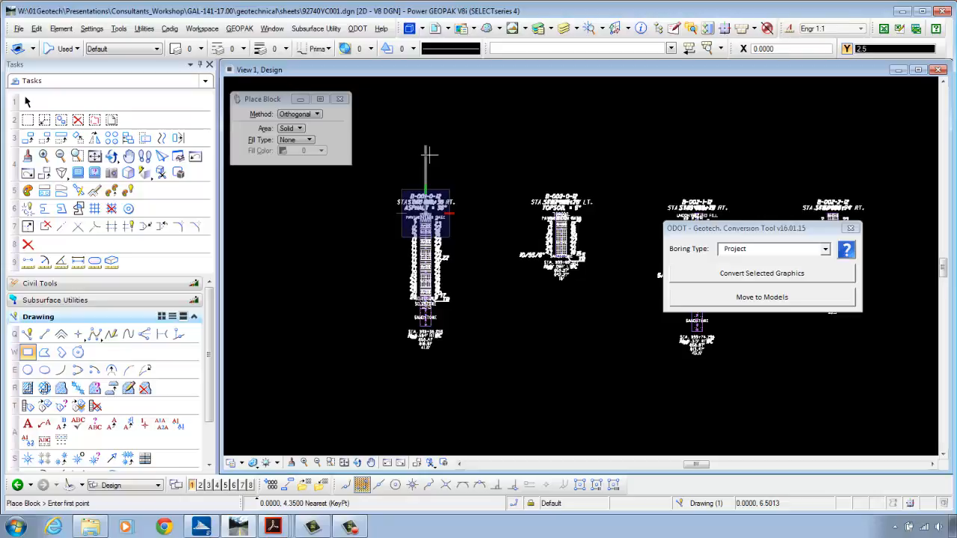
key("Tab")
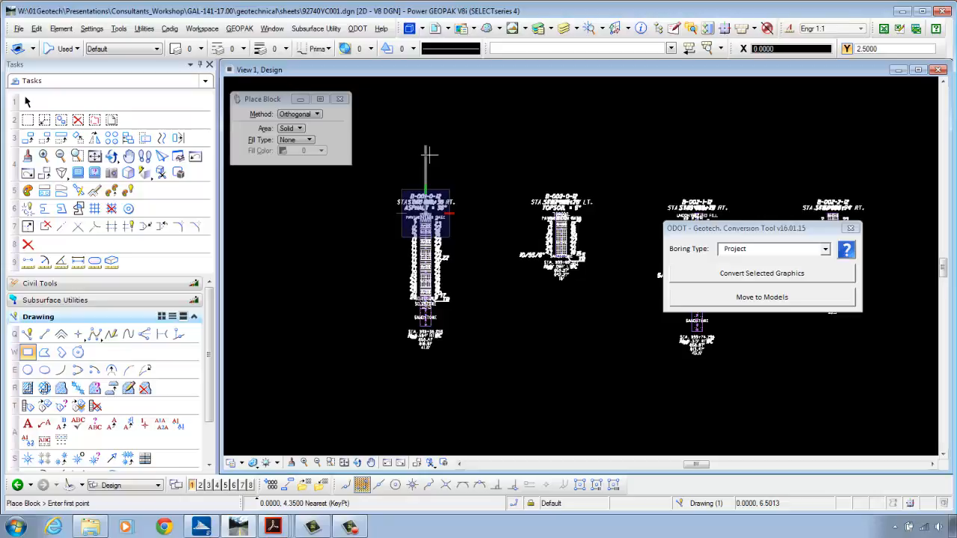
type("2.5")
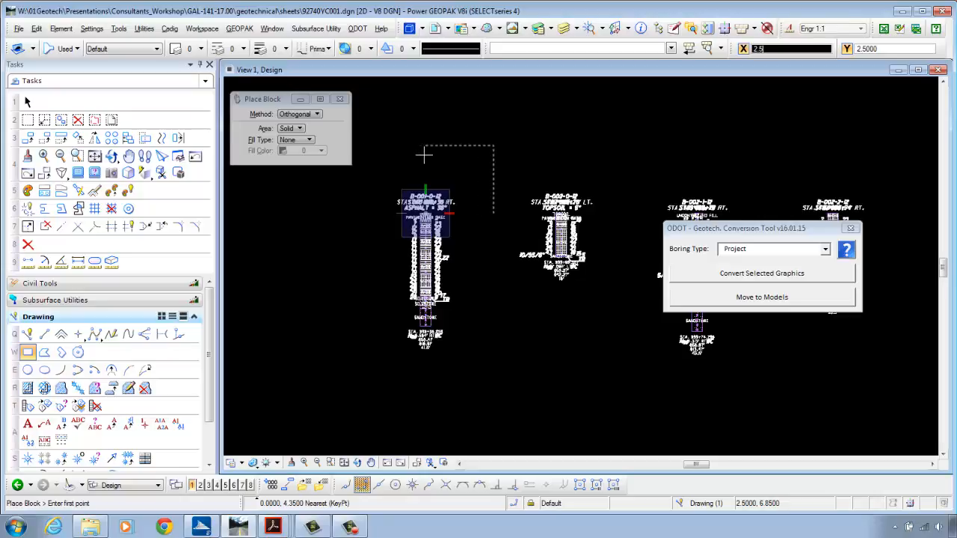
left_click(378, 150)
- Finish the block with its opposite corner 2.5 units right of and 2.5 units below the bottom centre of boring B-001-0-12's column
scroll(429, 328, "up", 2)
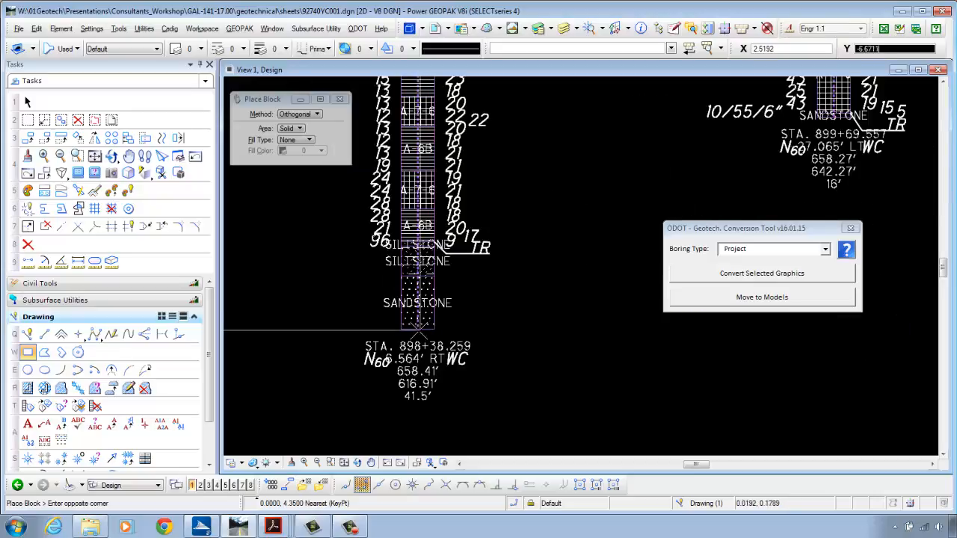
scroll(417, 325, "up", 2)
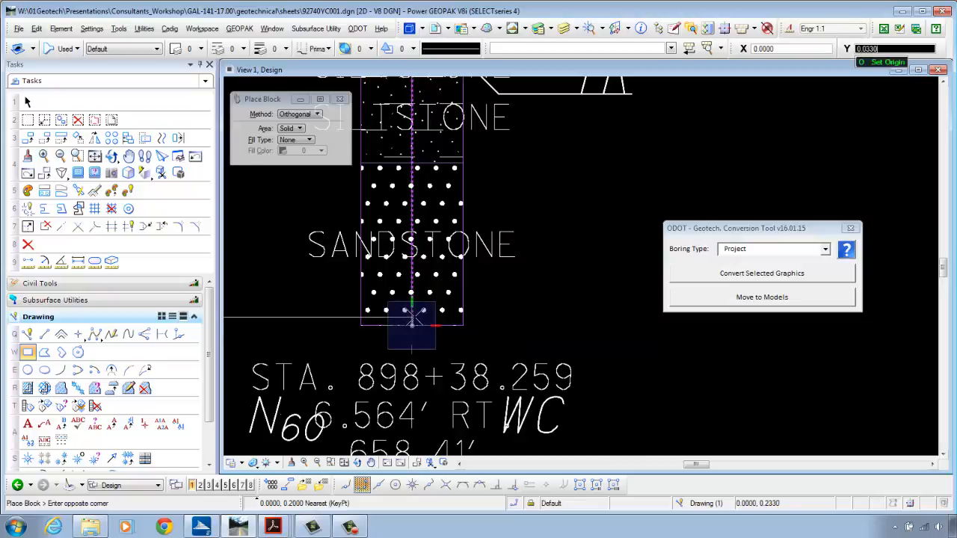
scroll(411, 321, "down", 4)
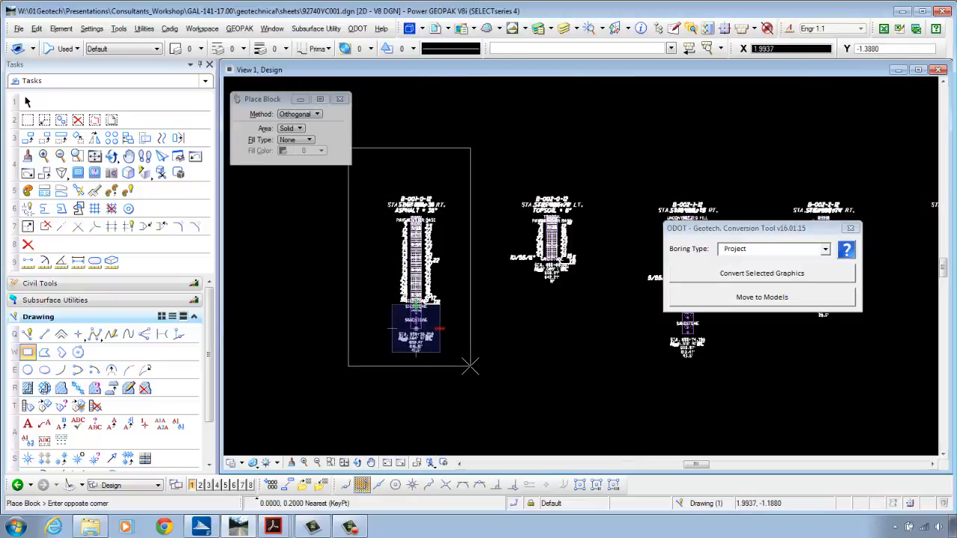
type("2.5")
type("-2.5")
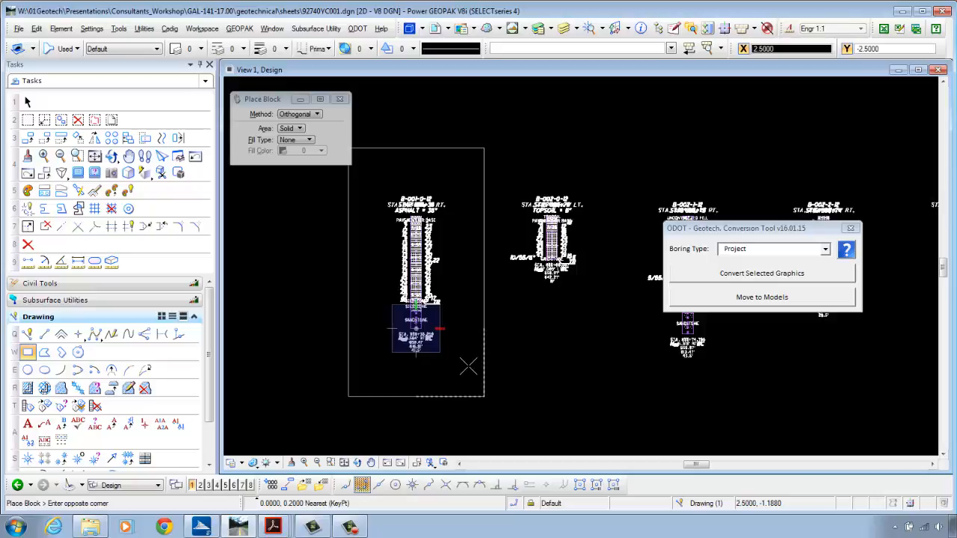
left_click(468, 367)
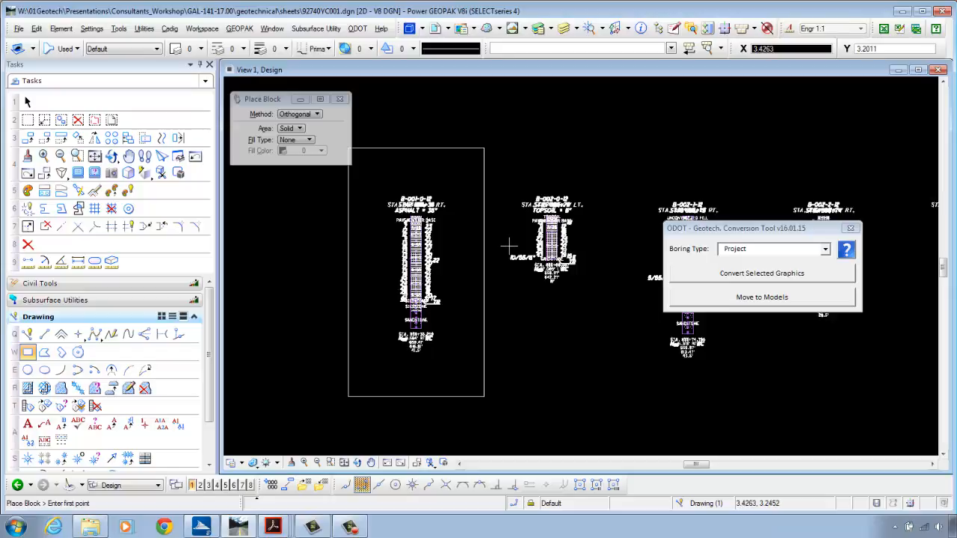
- Examine boring B-001-0-12's heading text and delete the block drawn around the boring
scroll(398, 200, "up", 5)
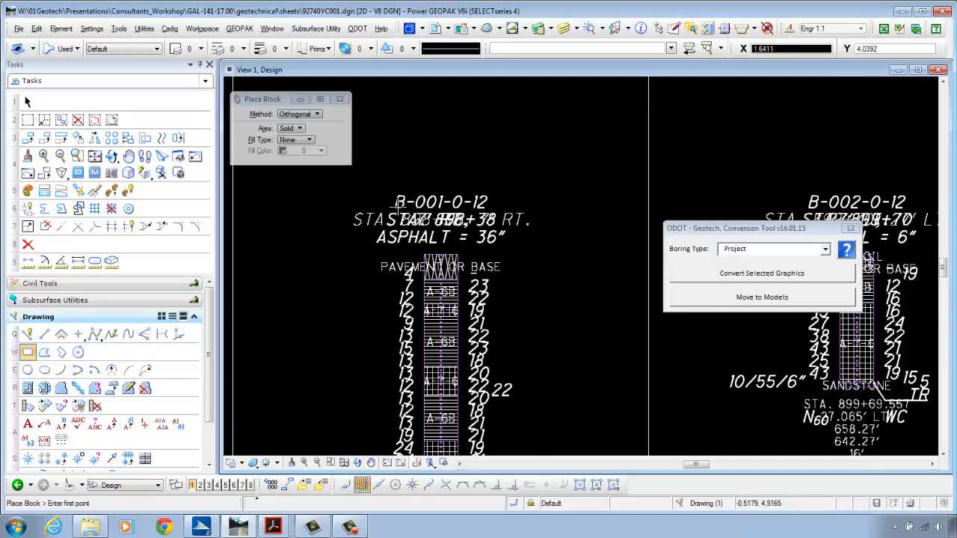
scroll(397, 201, "up", 4)
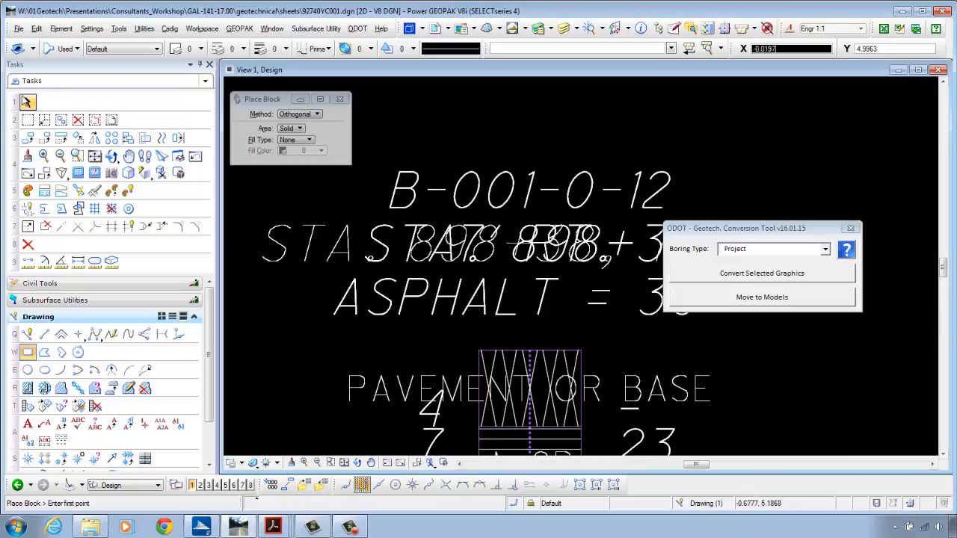
left_click(27, 102)
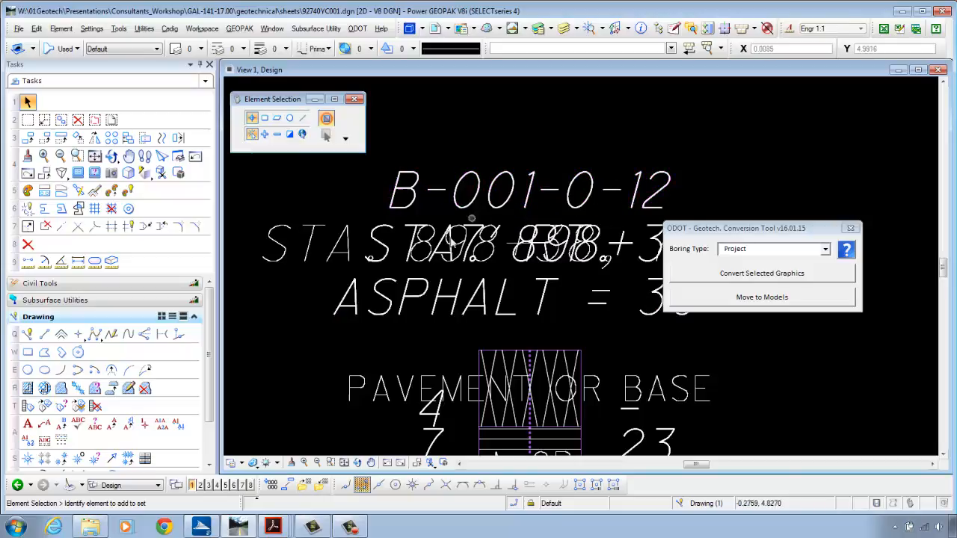
left_click(343, 463)
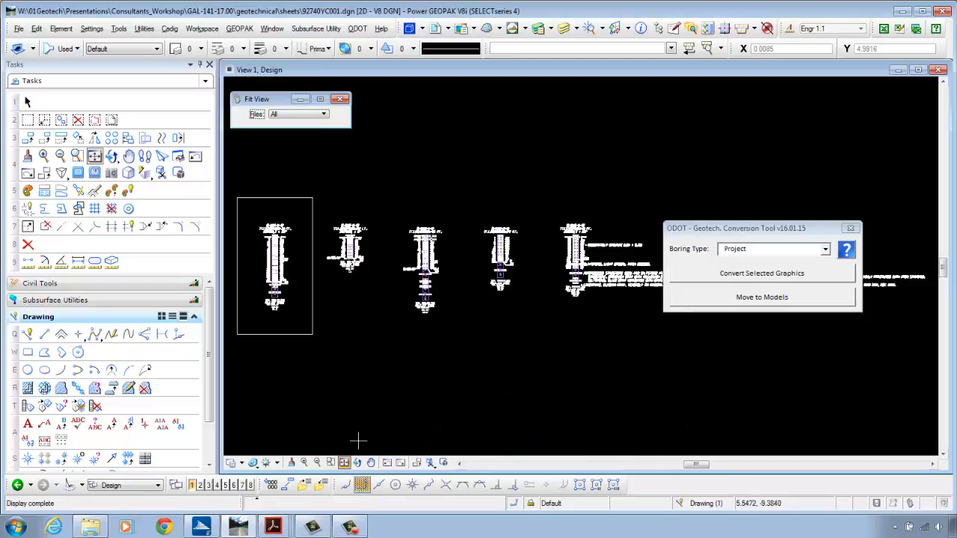
right_click(467, 174)
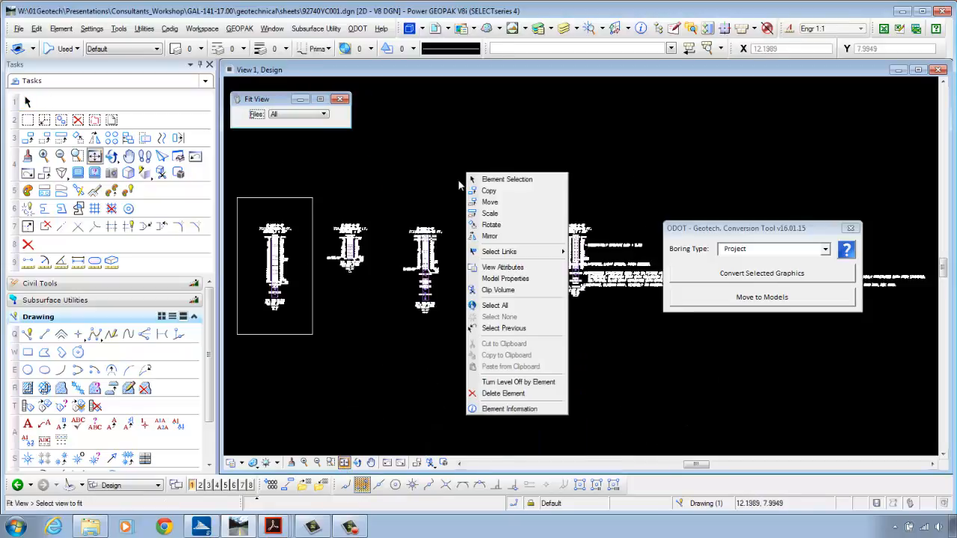
left_click(502, 394)
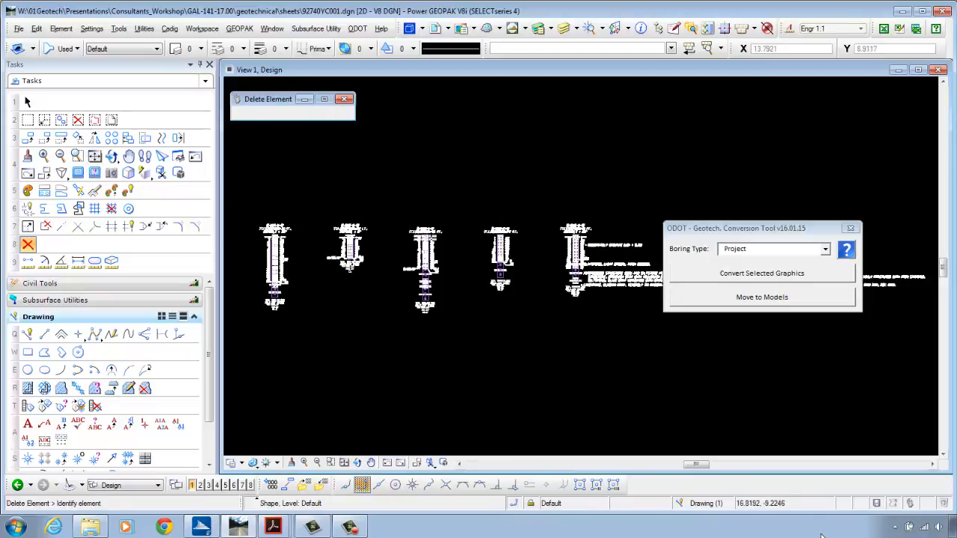
- Move all borings to their own models with the Geotech. Conversion Tool, using boring type Project
left_click(748, 302)
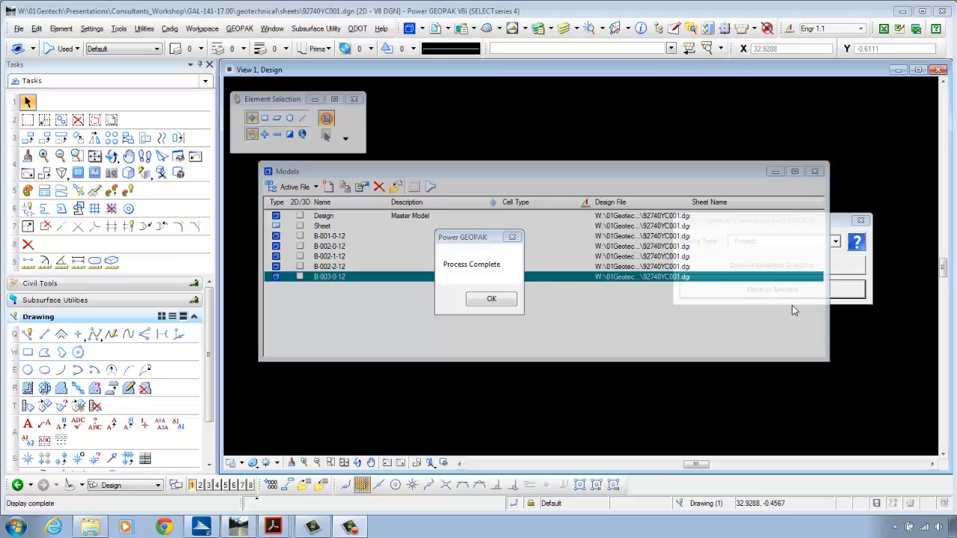
- Dismiss the completion message, close the Geotech. Conversion Tool and return to the Models list
left_click(491, 300)
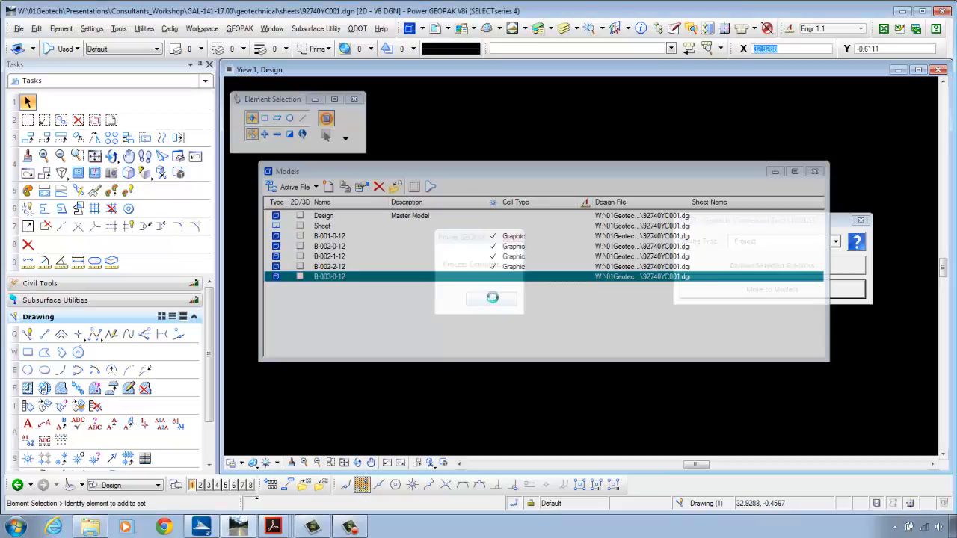
left_click(861, 222)
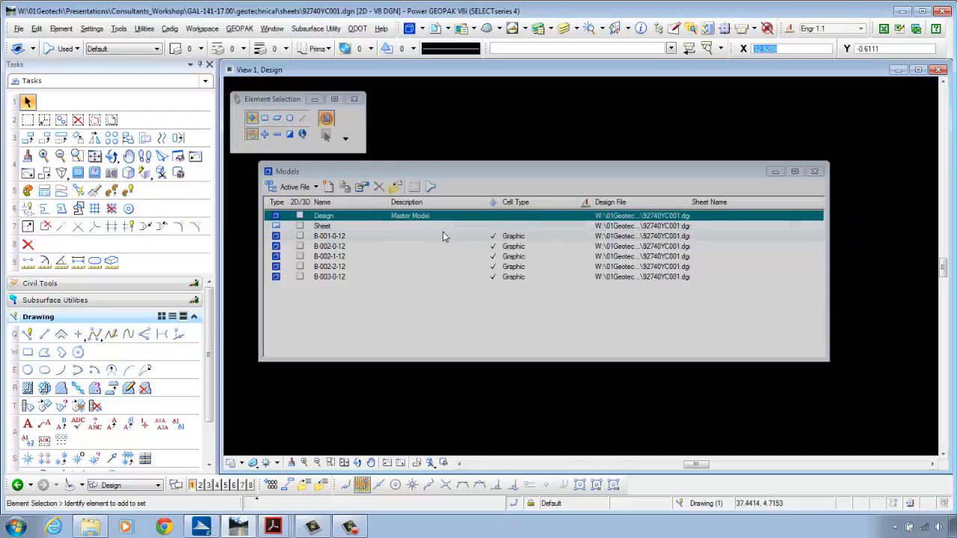
left_click(485, 172)
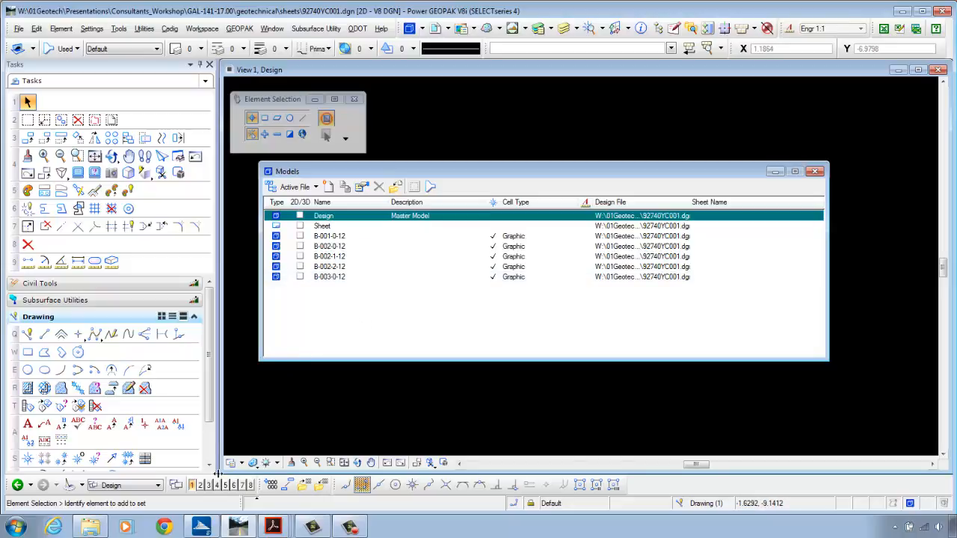
left_click(159, 485)
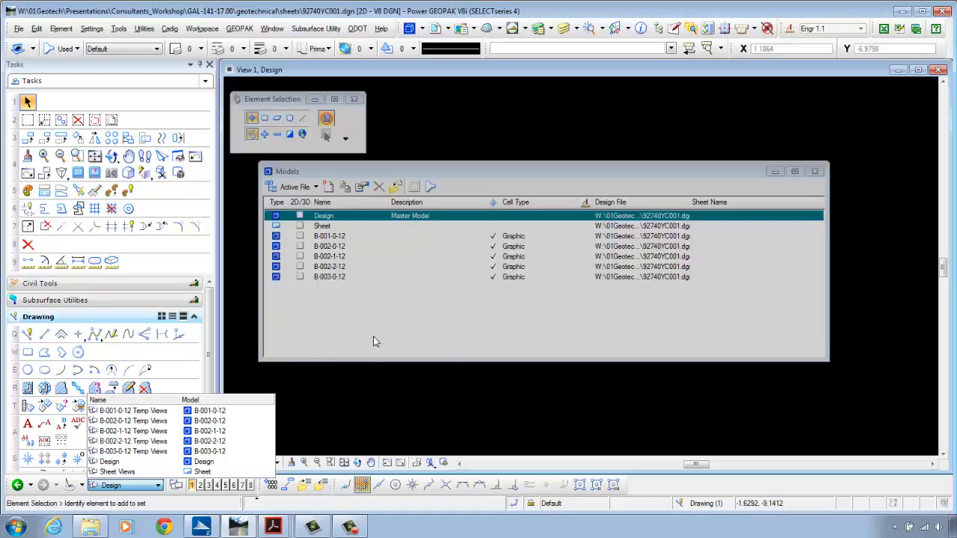
left_click(314, 407)
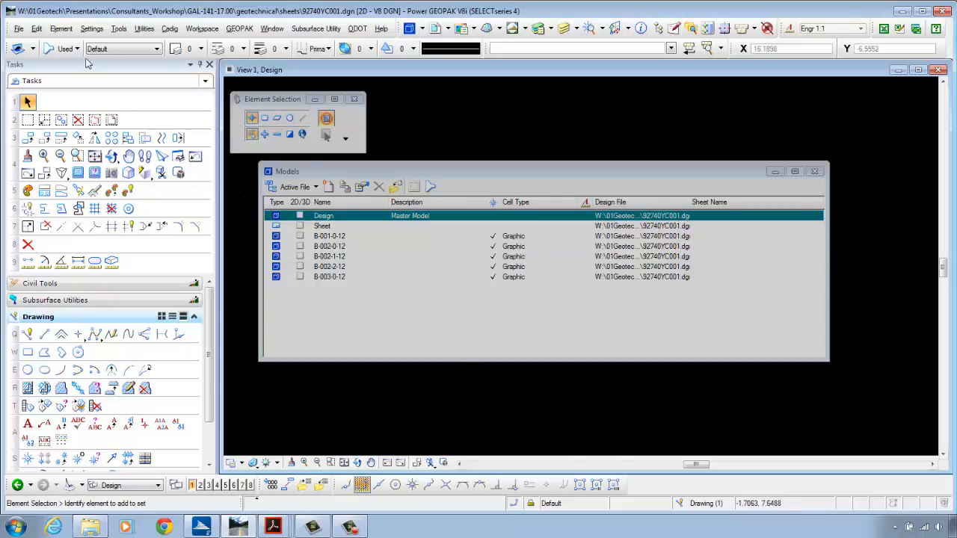
left_click(35, 29)
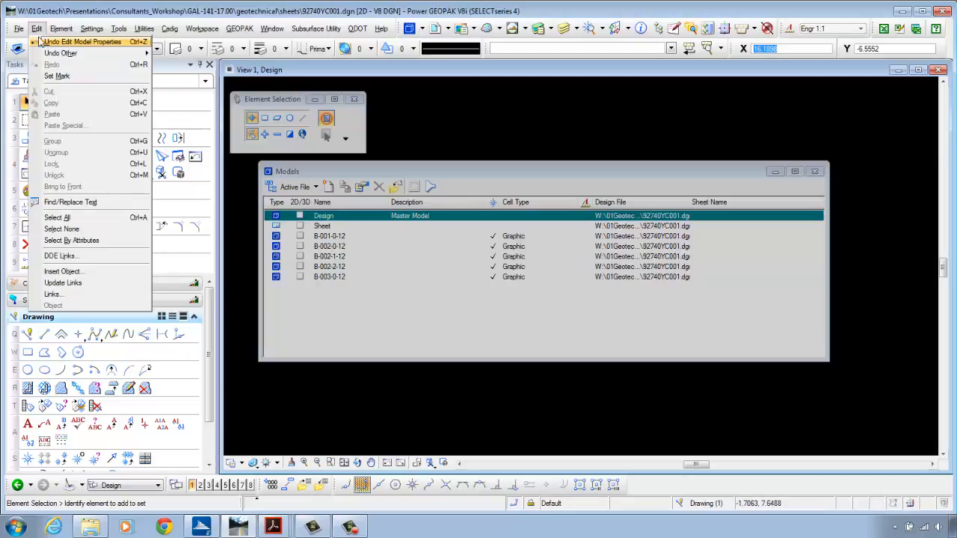
mouse_move(131, 54)
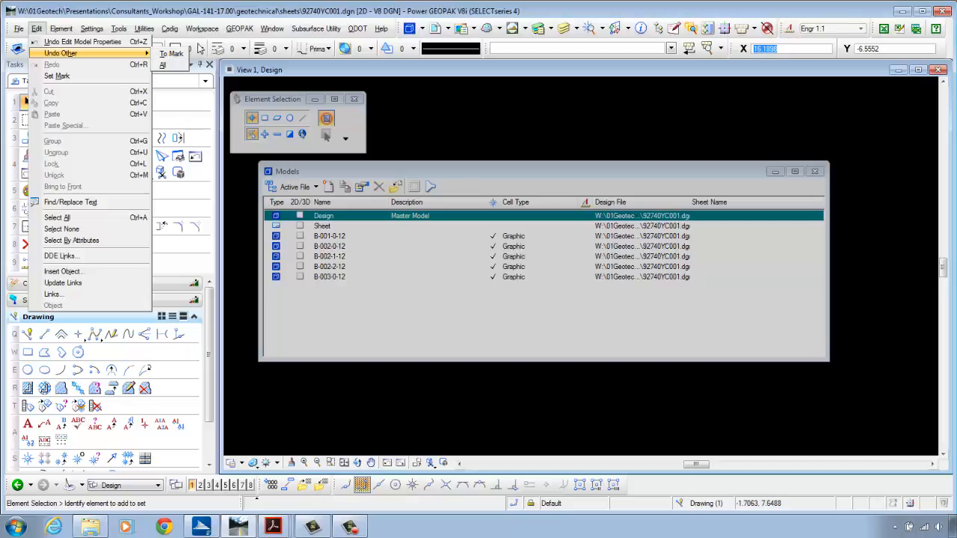
left_click(329, 393)
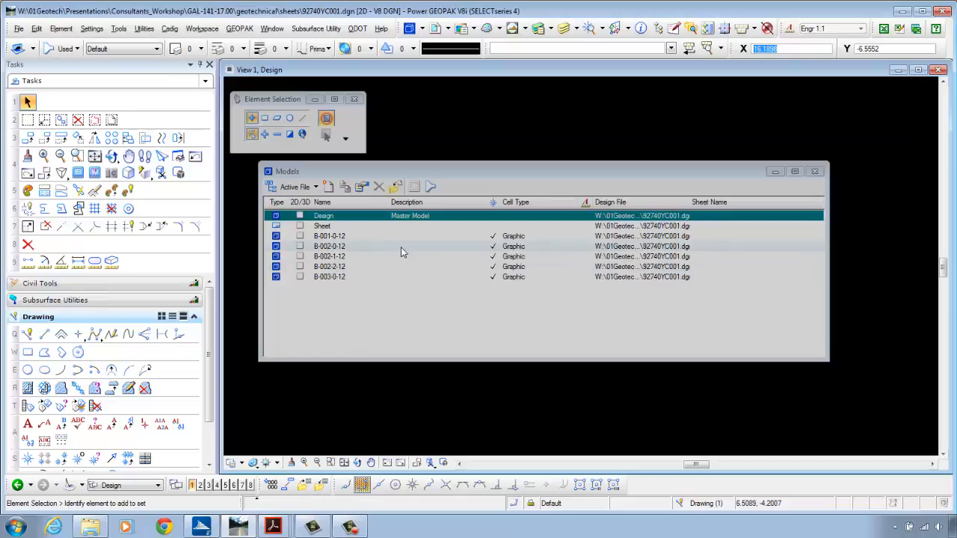
- Open the B-001-0-12 model, close the Models list and inspect the top of the boring column at close range
left_click(335, 236)
double_click(335, 236)
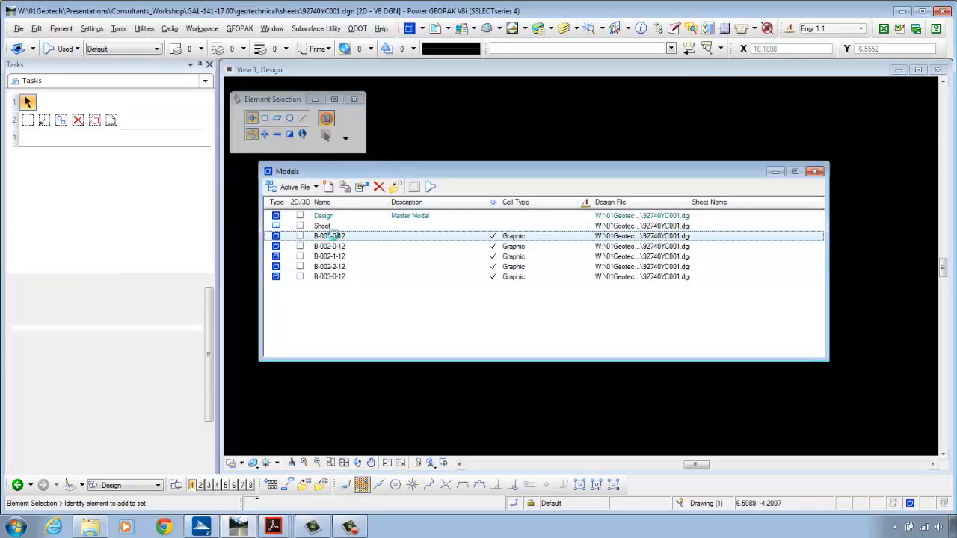
left_click(817, 172)
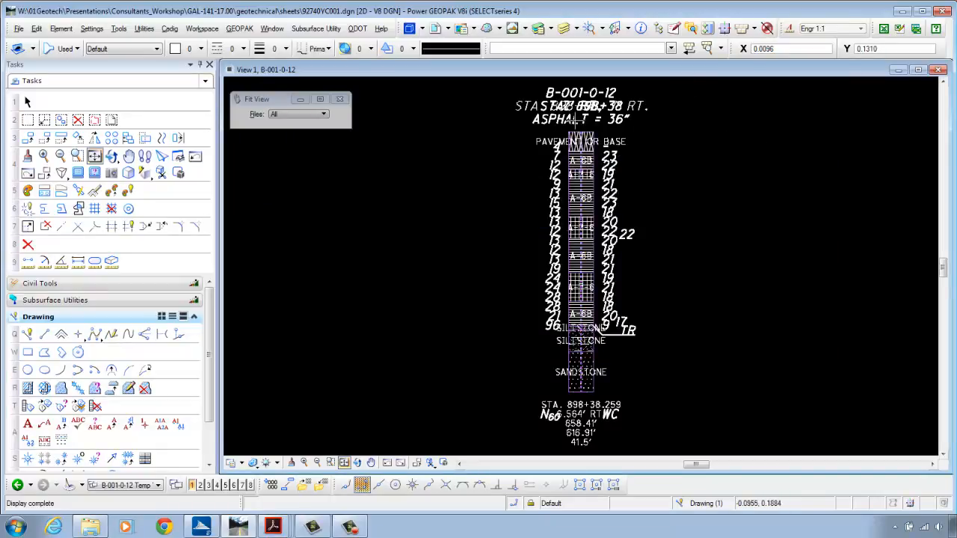
scroll(580, 121, "up", 7)
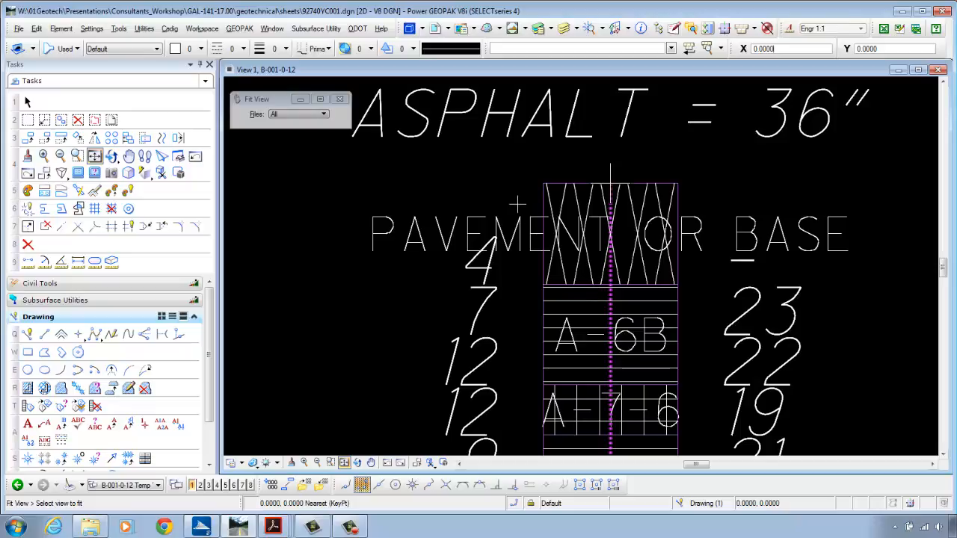
left_click(330, 463)
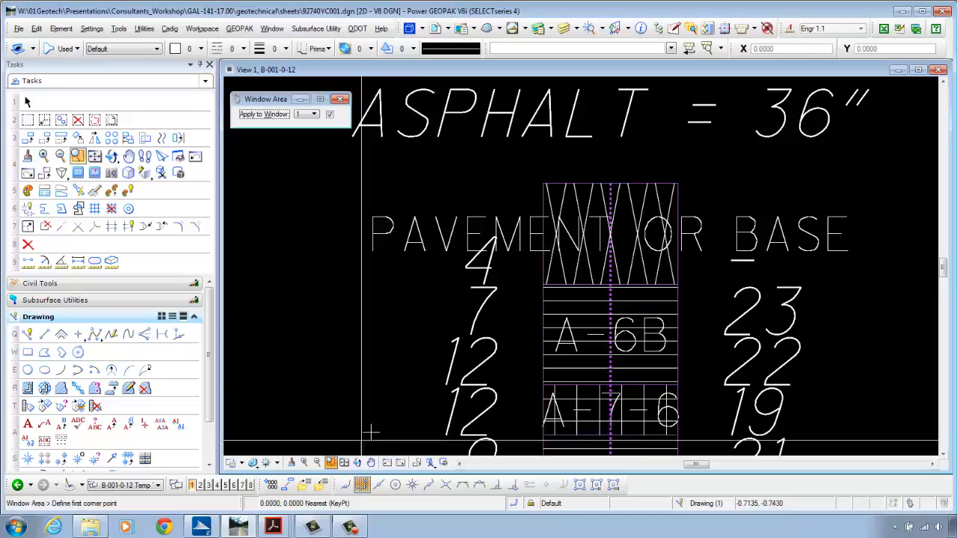
left_click(343, 463)
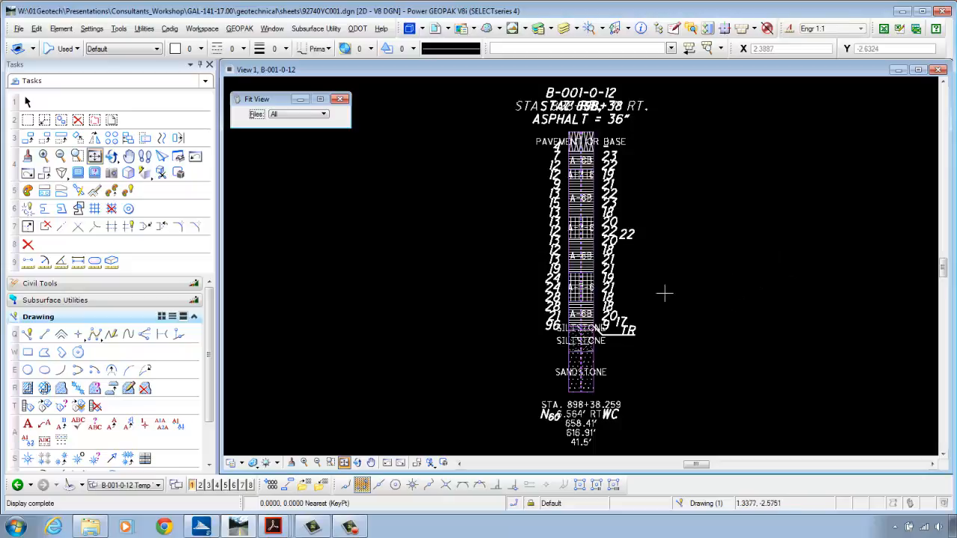
- Inspect the Data tag attached to boring B-001-0-12's heading text with Edit Tags, leaving its value as is
left_click(45, 405)
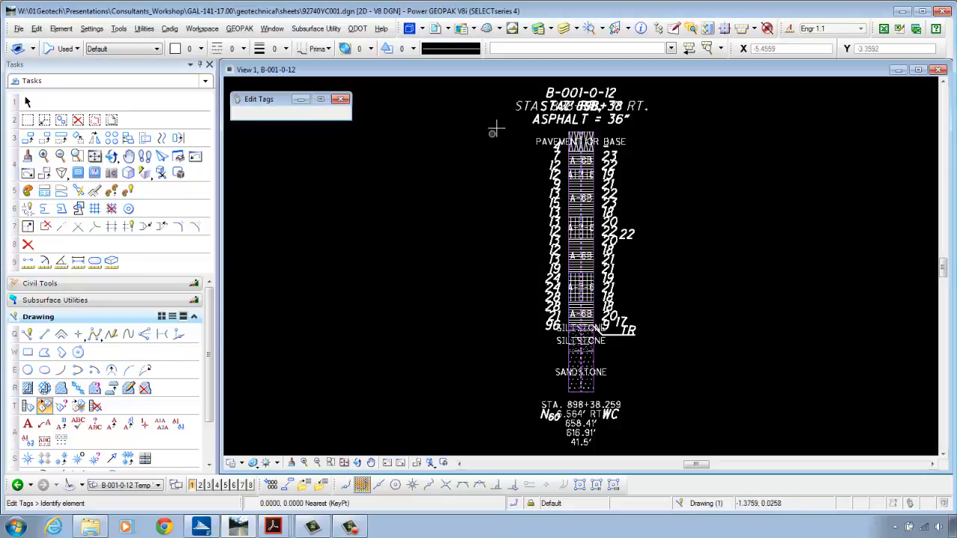
left_click(562, 93)
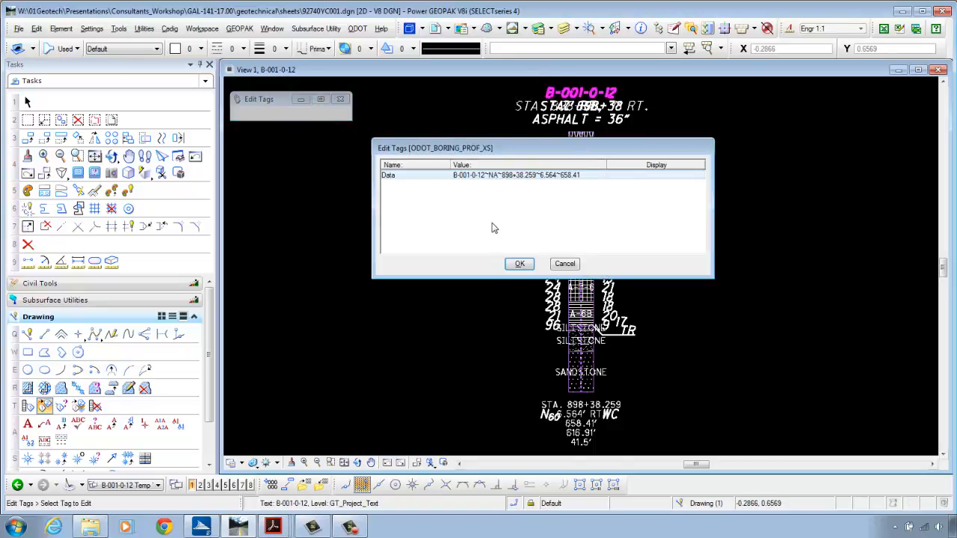
left_click(577, 178)
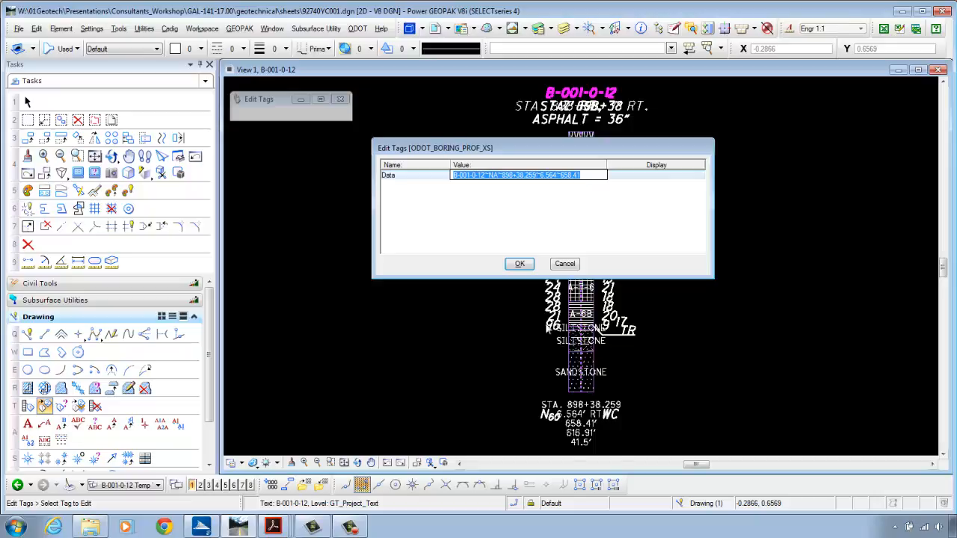
left_click(519, 263)
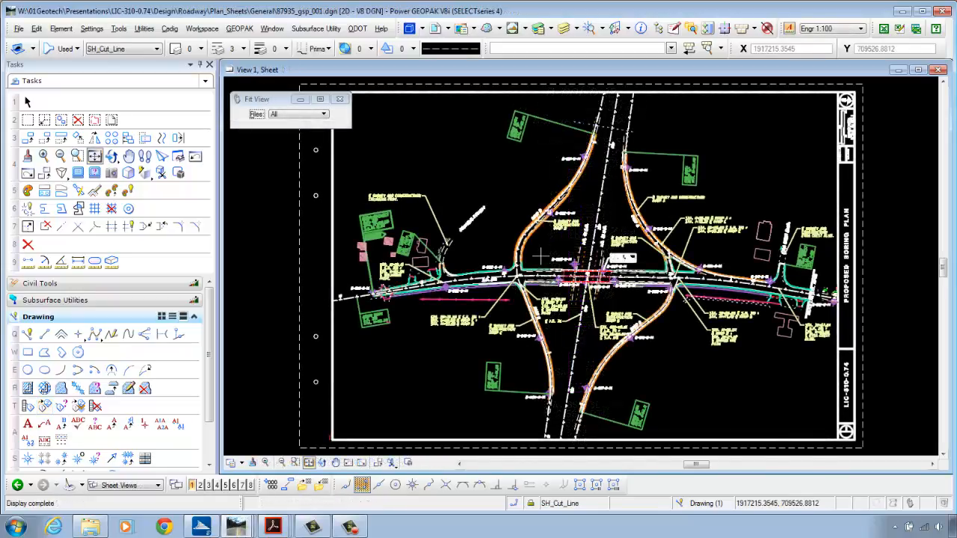
- Examine the boring locations along S.R. 310 and the ramps on the proposed boring plan sheet 87935_gsp_001.dgn
scroll(538, 257, "up", 5)
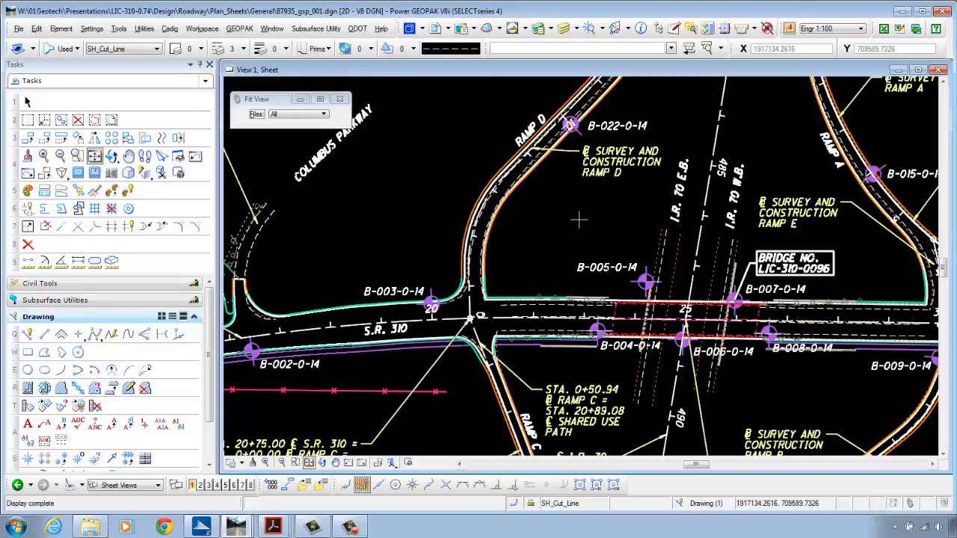
scroll(560, 221, "down", 2)
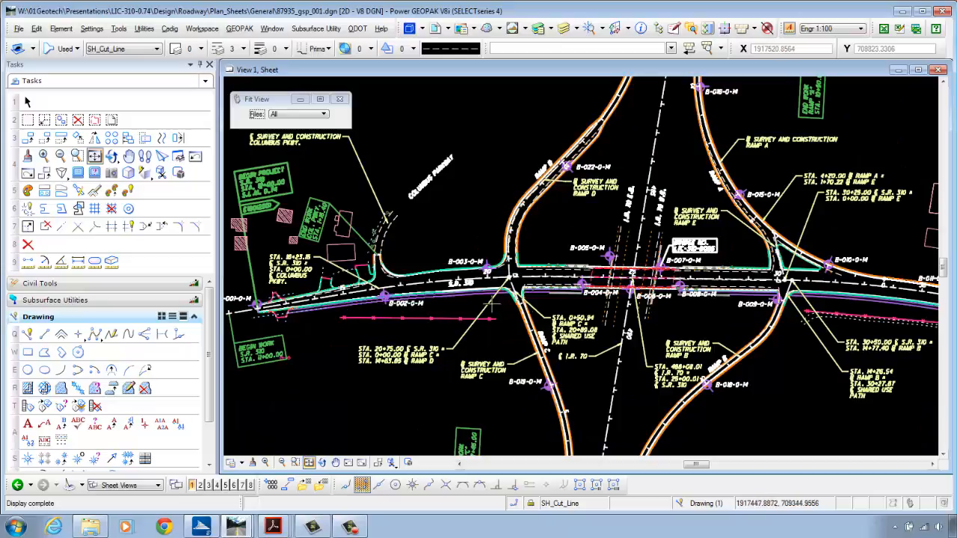
scroll(613, 303, "down", 2)
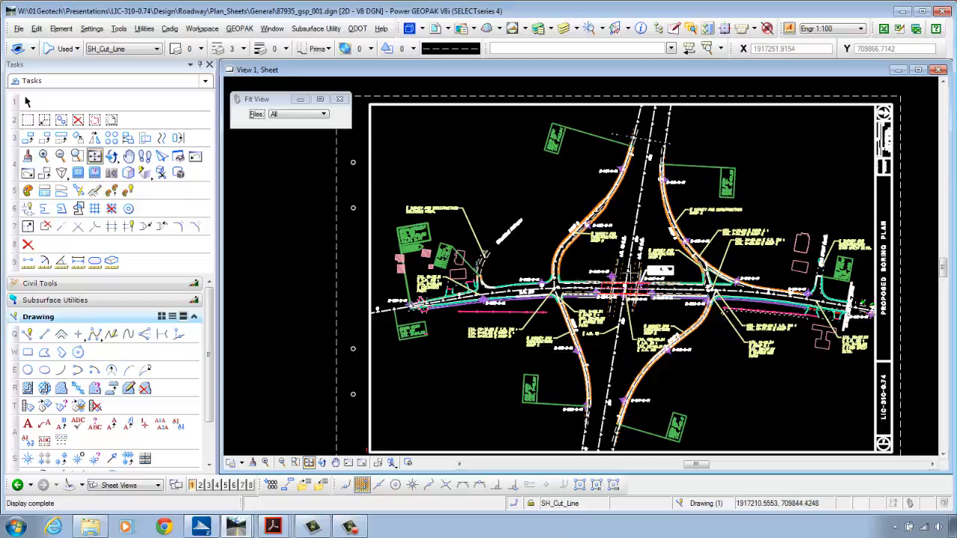
scroll(615, 271, "up", 2)
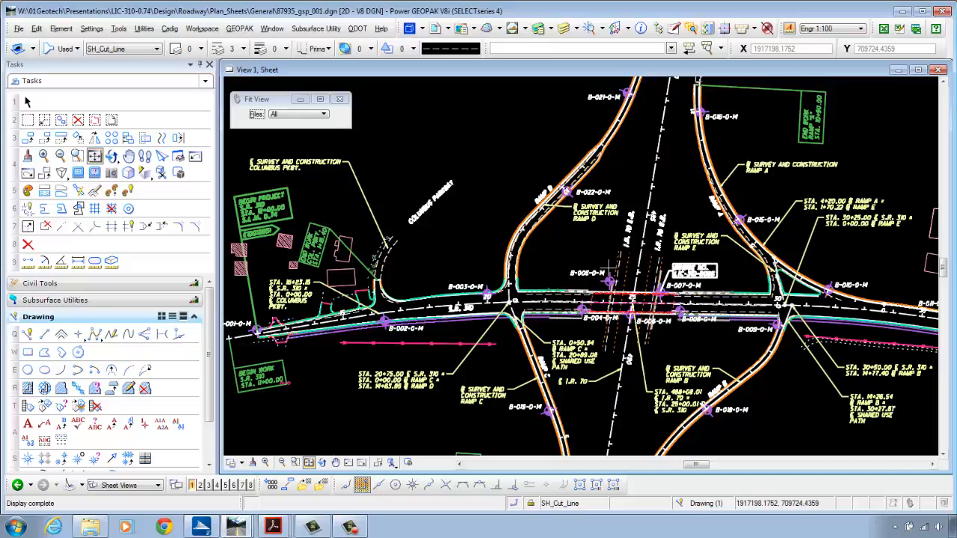
scroll(529, 281, "down", 2)
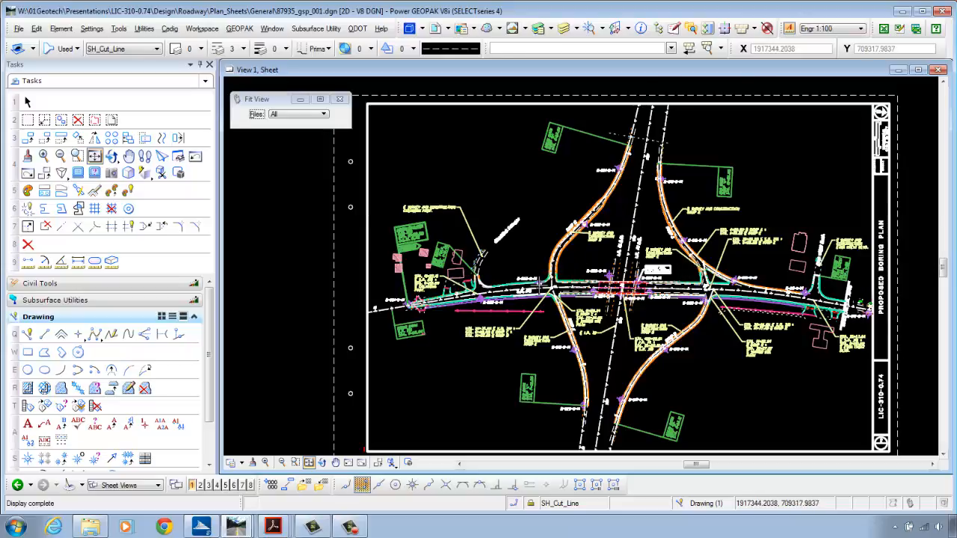
scroll(538, 286, "up", 5)
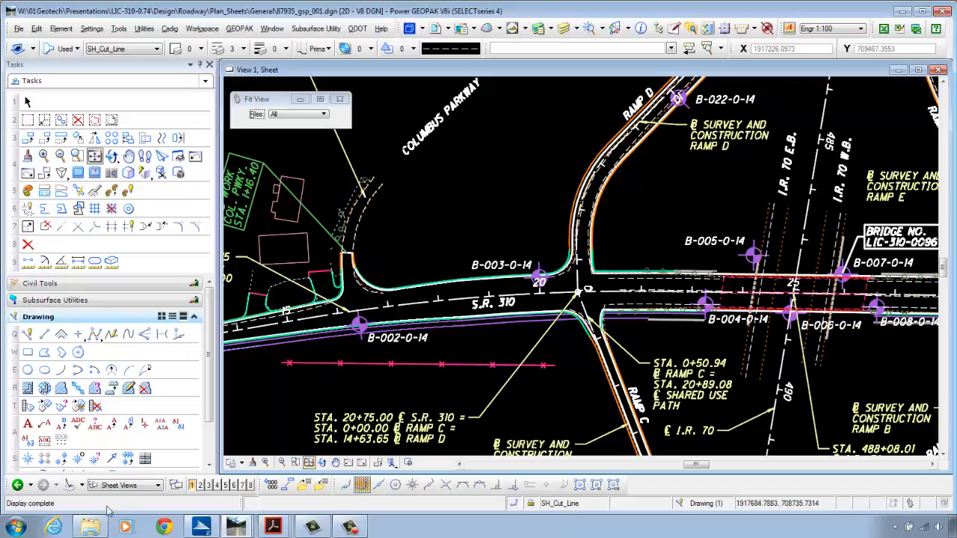
- Open Ramp_D_GeotechnicalReport.xls in Excel from the gis_gps folder and delete the rows for points SV200 to SV207
left_click(90, 528)
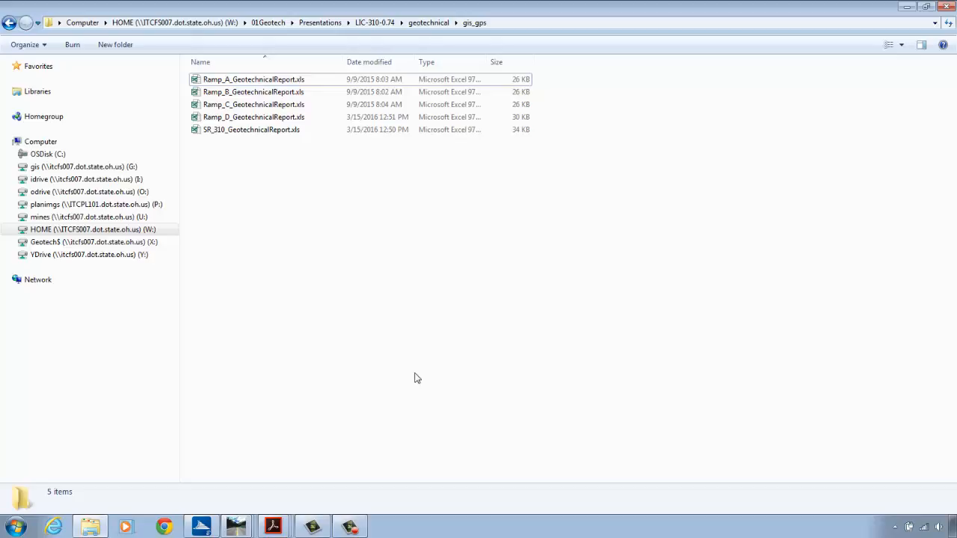
left_click(291, 117)
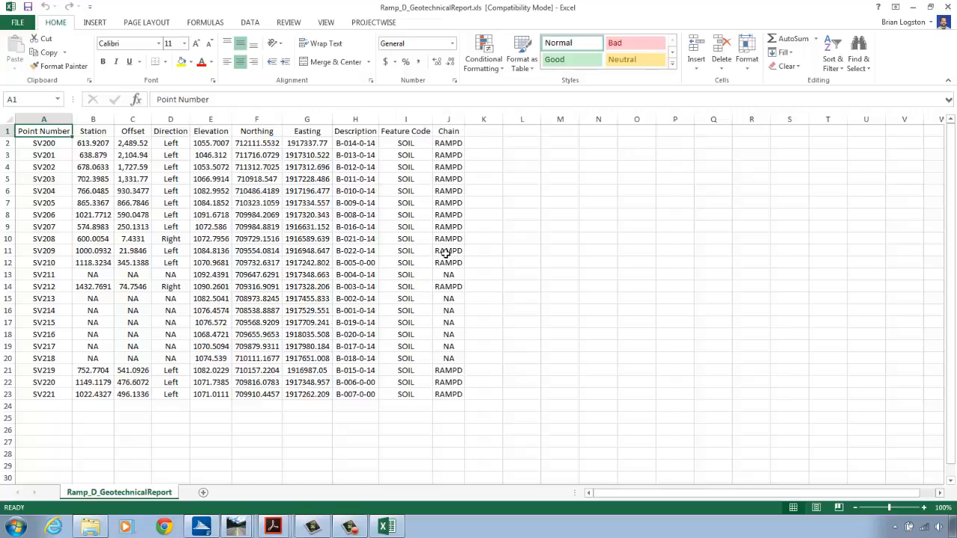
left_click(7, 142)
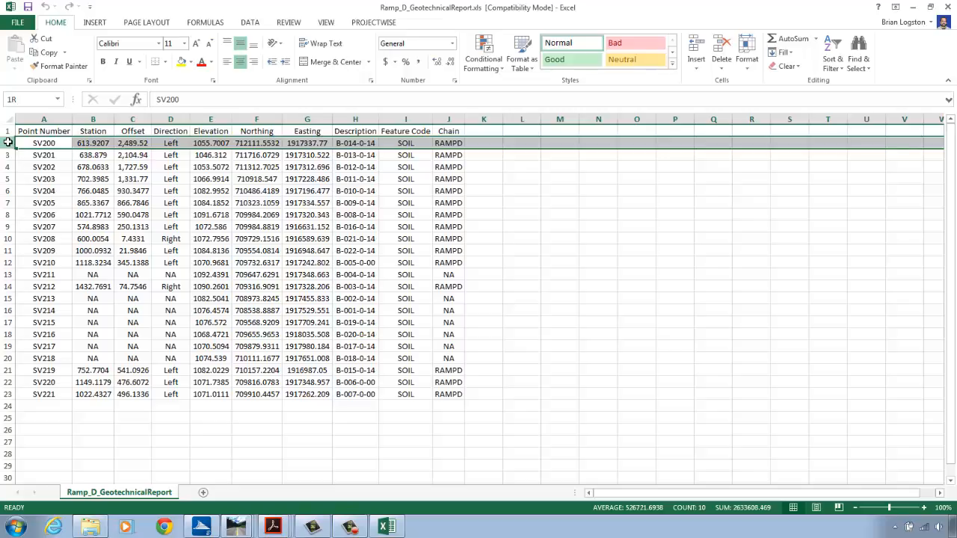
left_click_drag(7, 142, 7, 225)
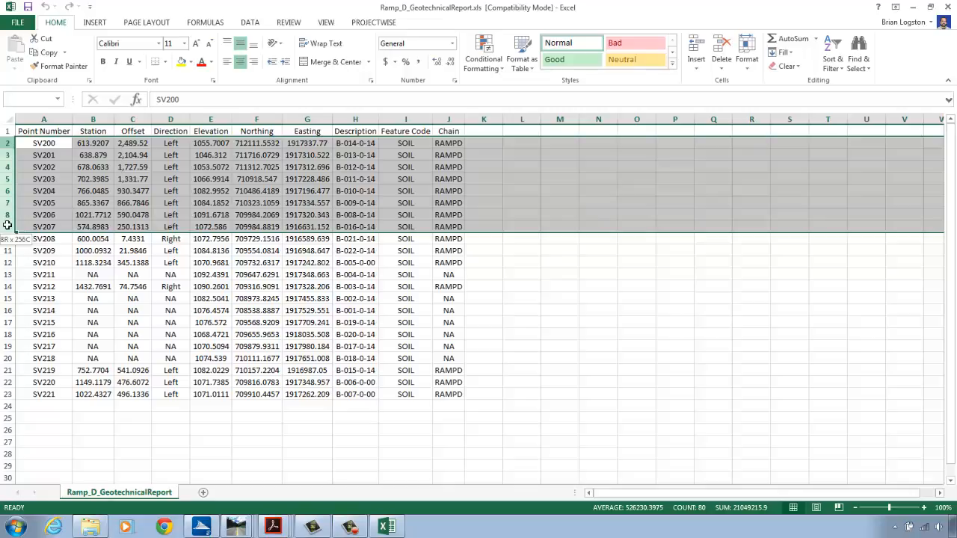
right_click(29, 180)
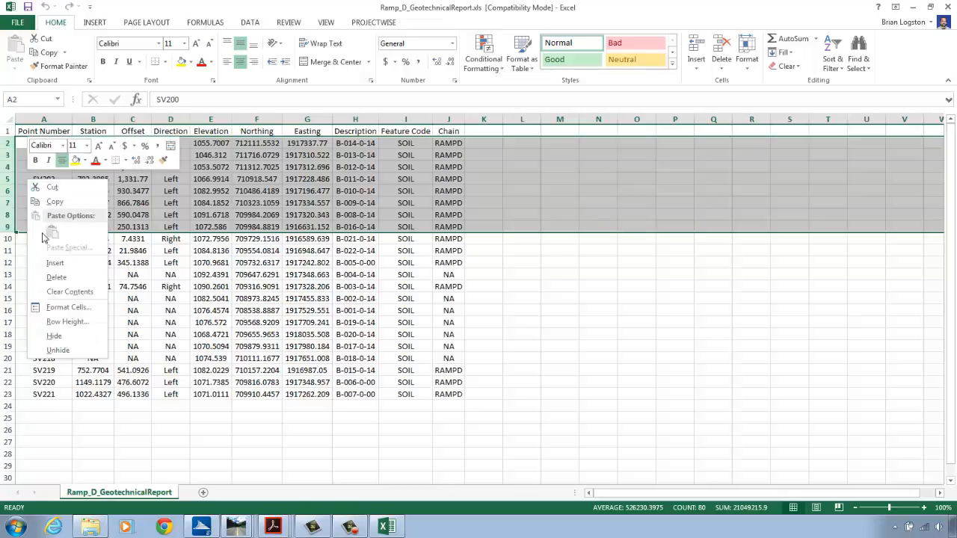
left_click(52, 277)
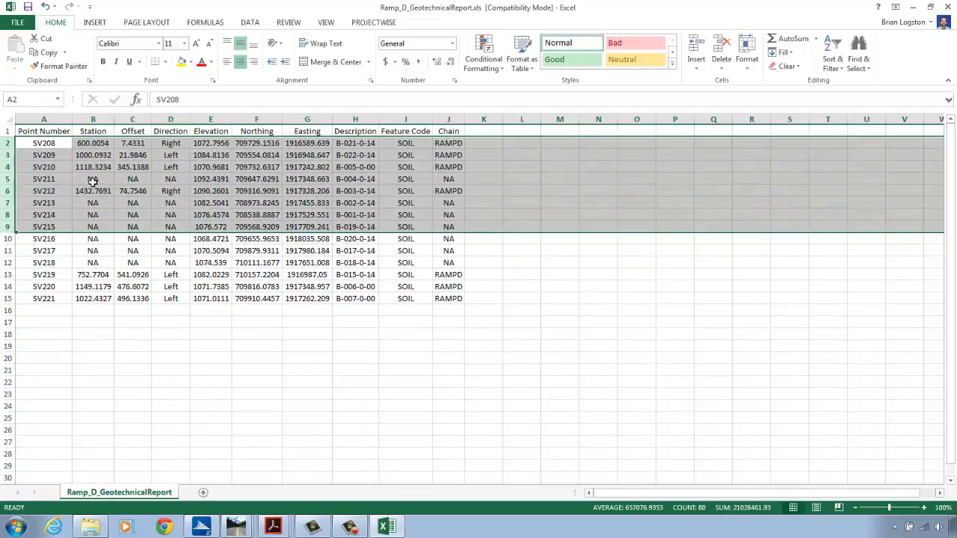
- Delete the rows for points SV210 and SV211 from the Ramp D report
left_click(8, 167)
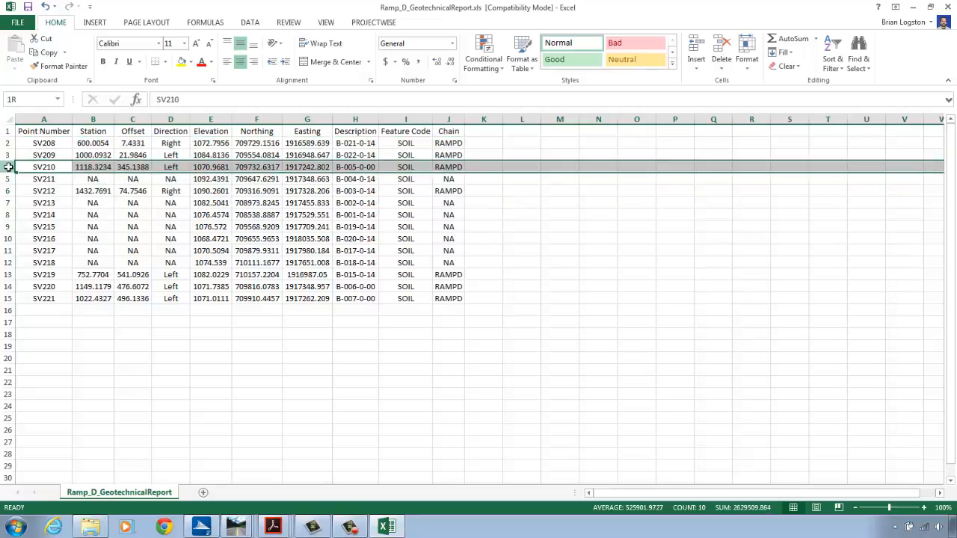
left_click_drag(8, 167, 8, 180)
right_click(45, 176)
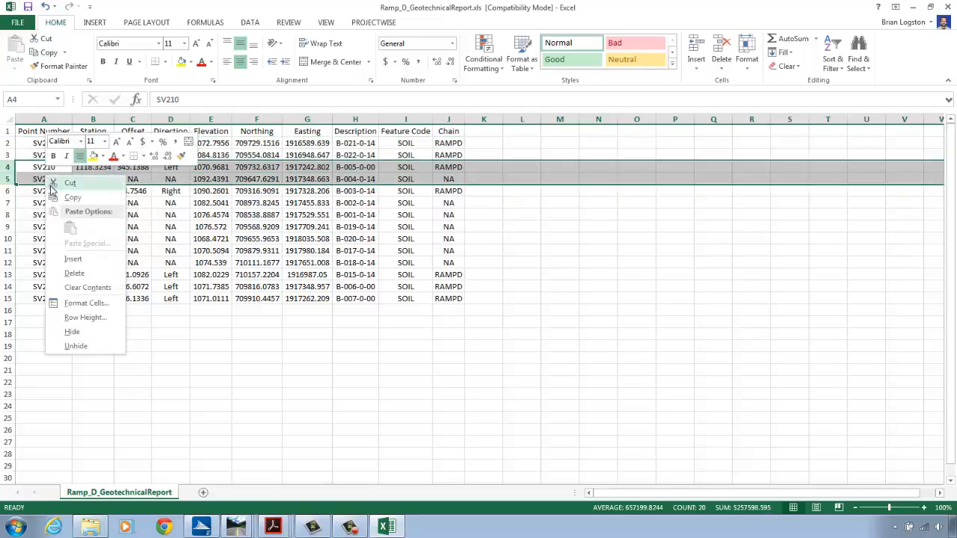
left_click(73, 274)
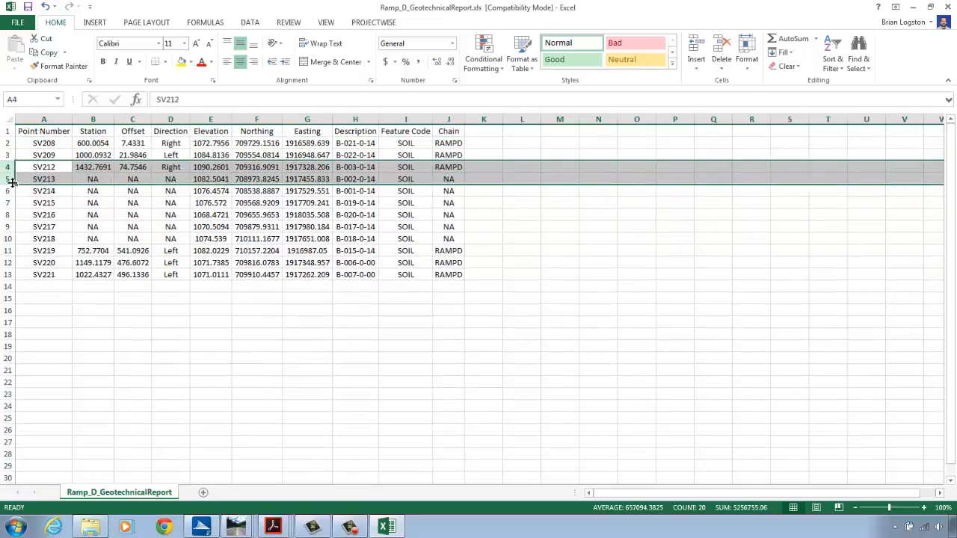
- Delete the rows for points SV213 to SV221 from the Ramp D report and select cell A1
left_click_drag(12, 180, 18, 271)
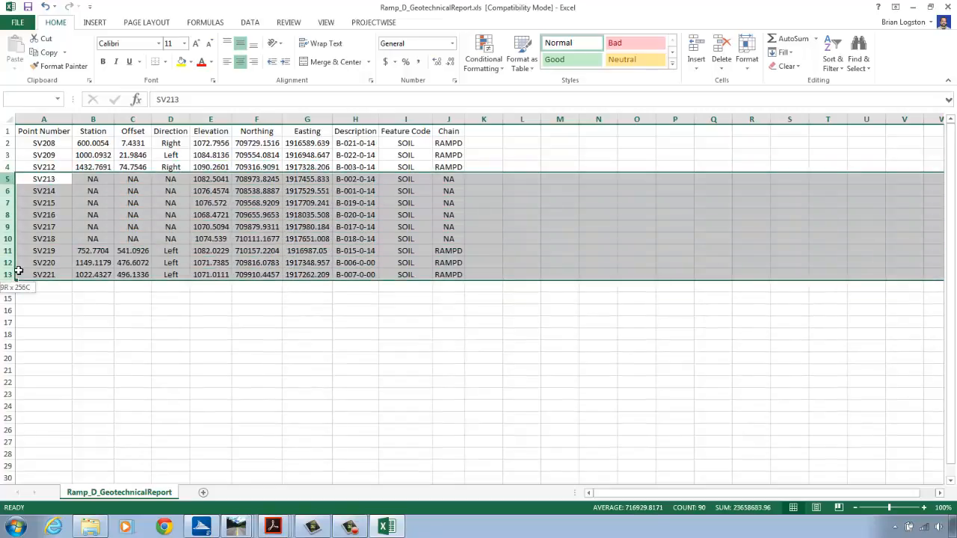
right_click(17, 248)
left_click(45, 346)
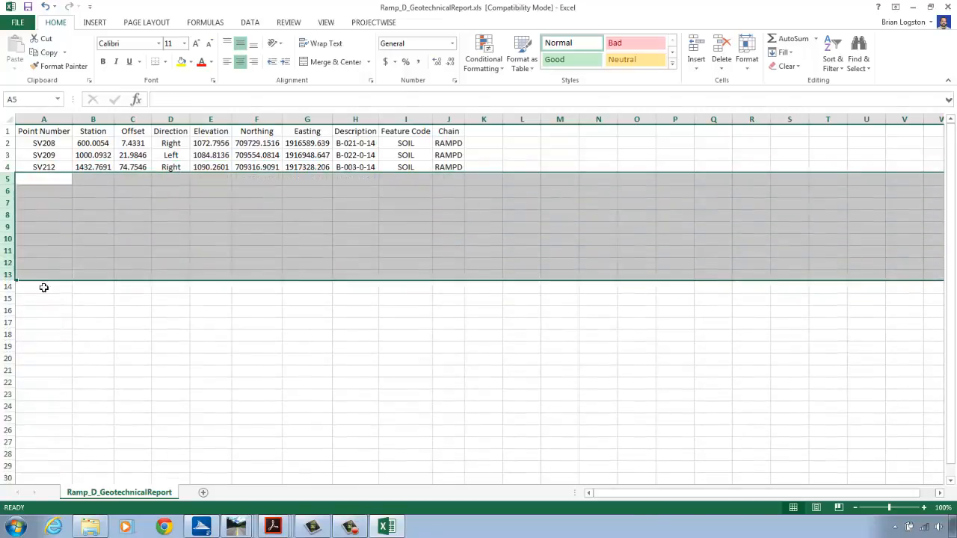
left_click(44, 131)
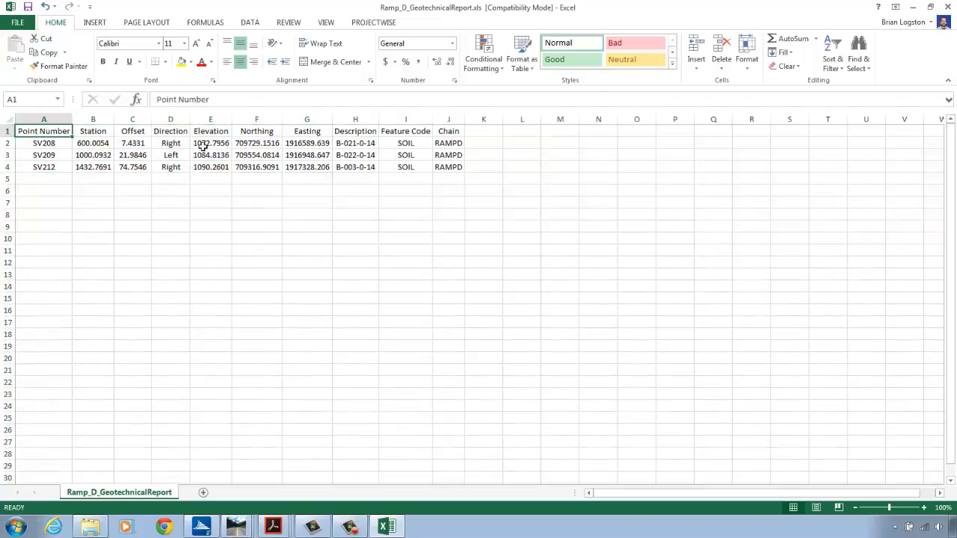
- Sort the Ramp D report rows by Description from A to Z and save the workbook
left_click(832, 61)
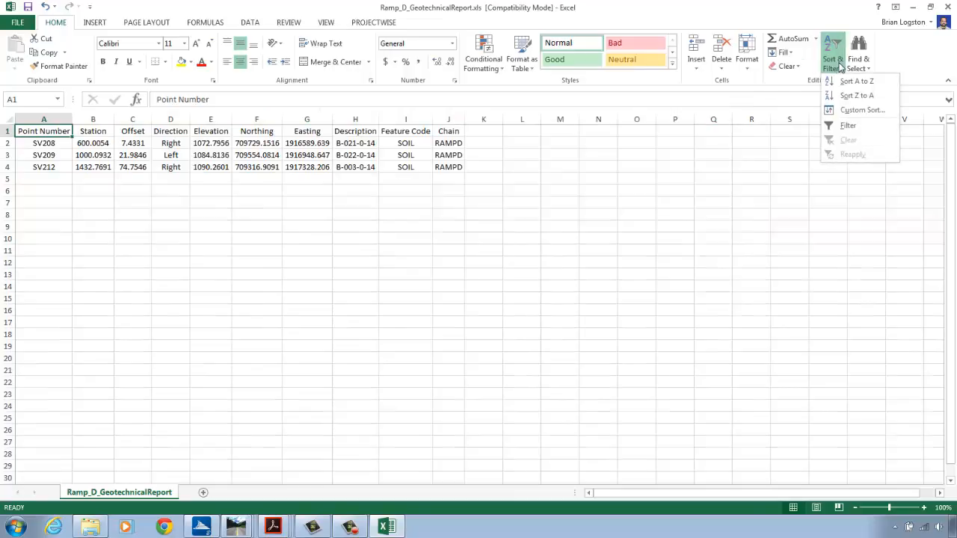
left_click(848, 112)
left_click(411, 235)
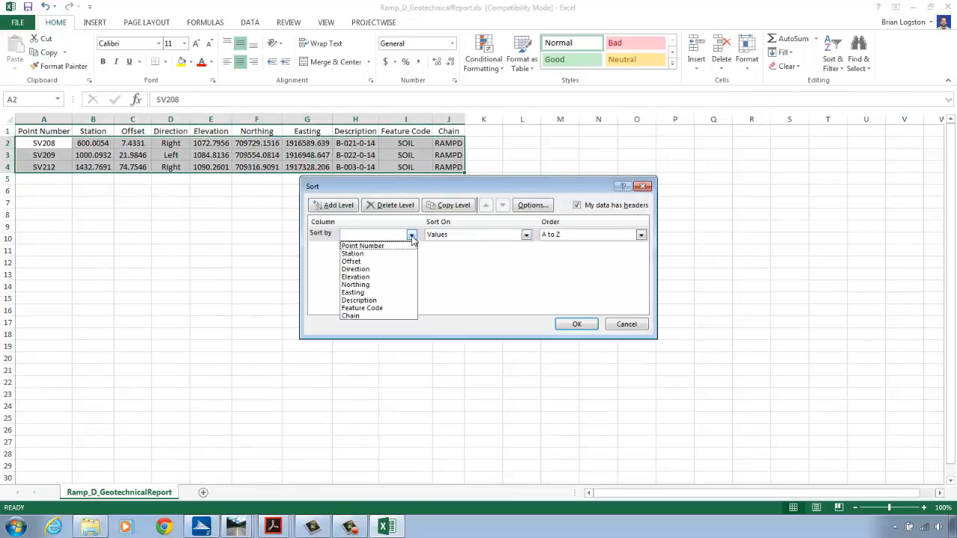
left_click(402, 300)
left_click(577, 324)
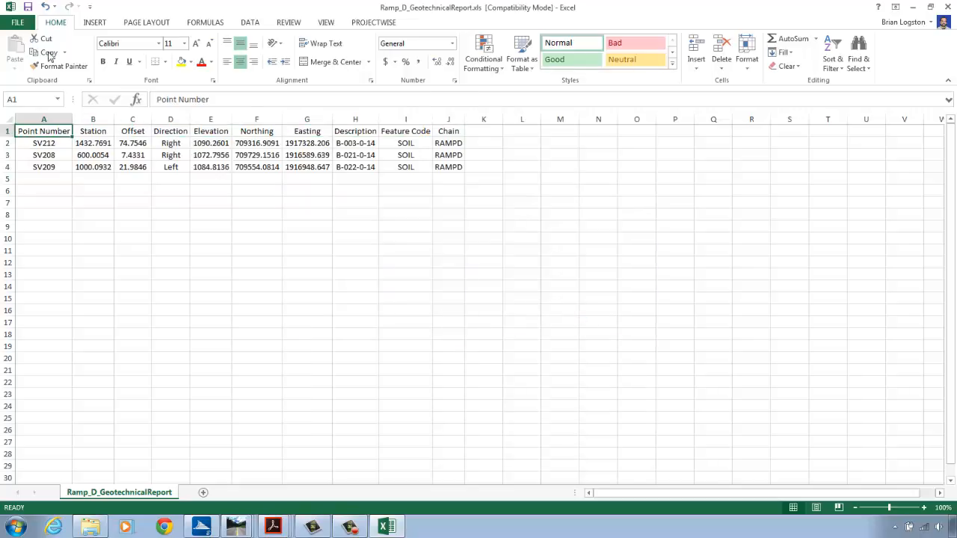
left_click(29, 7)
- Open SR_310_GeotechnicalReport.xls from the gis_gps folder
left_click(96, 525)
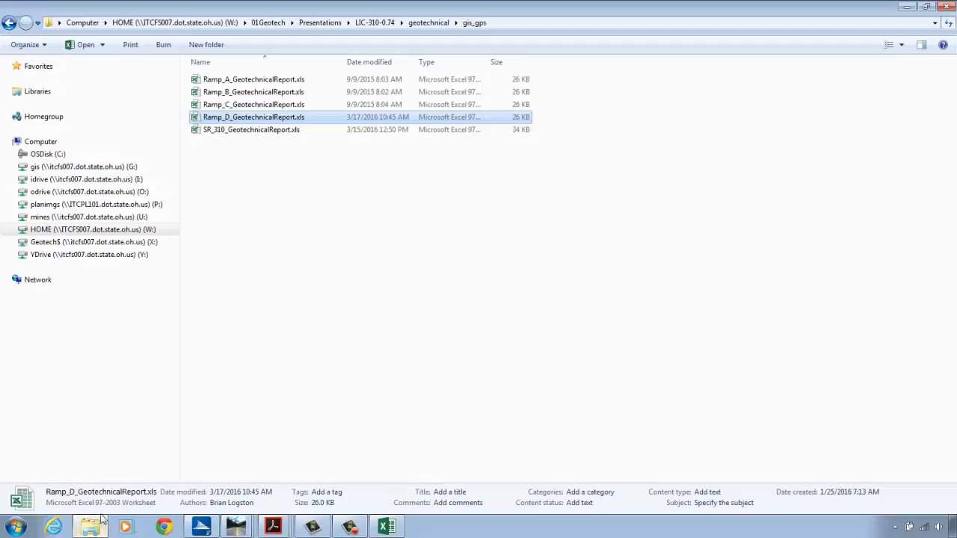
double_click(275, 133)
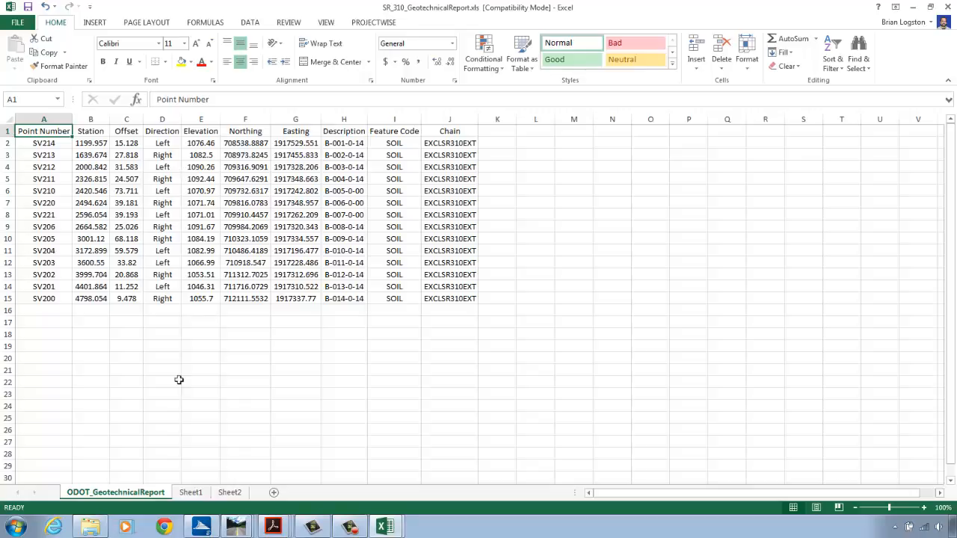
- Switch to 87935IC001.dgn in Power GEOPAK, activate its Design view group and display the list of boring models
left_click(234, 528)
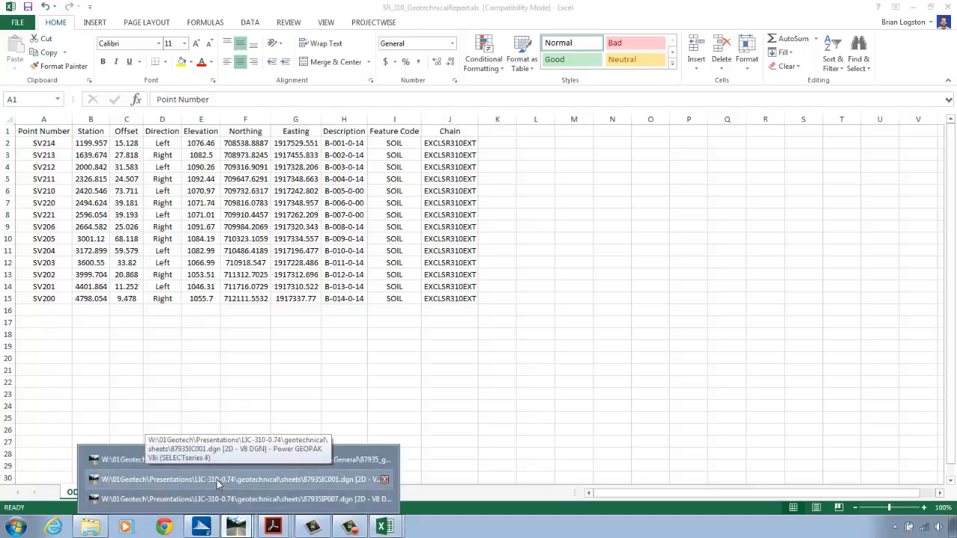
left_click(217, 480)
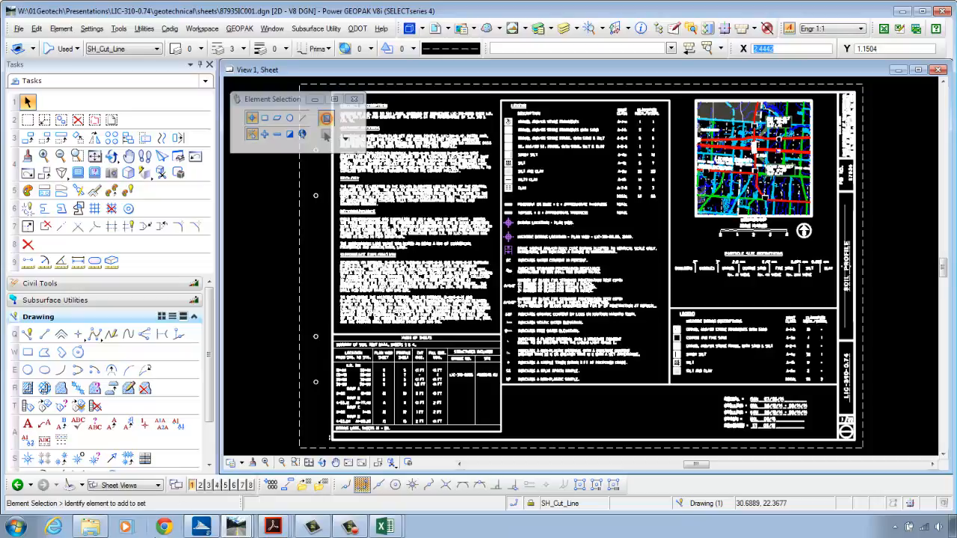
left_click(157, 486)
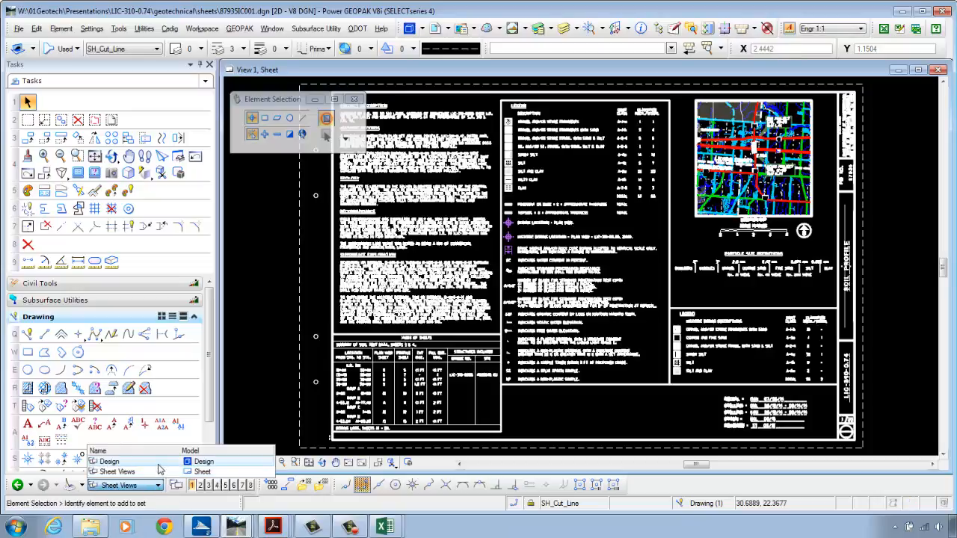
left_click(158, 463)
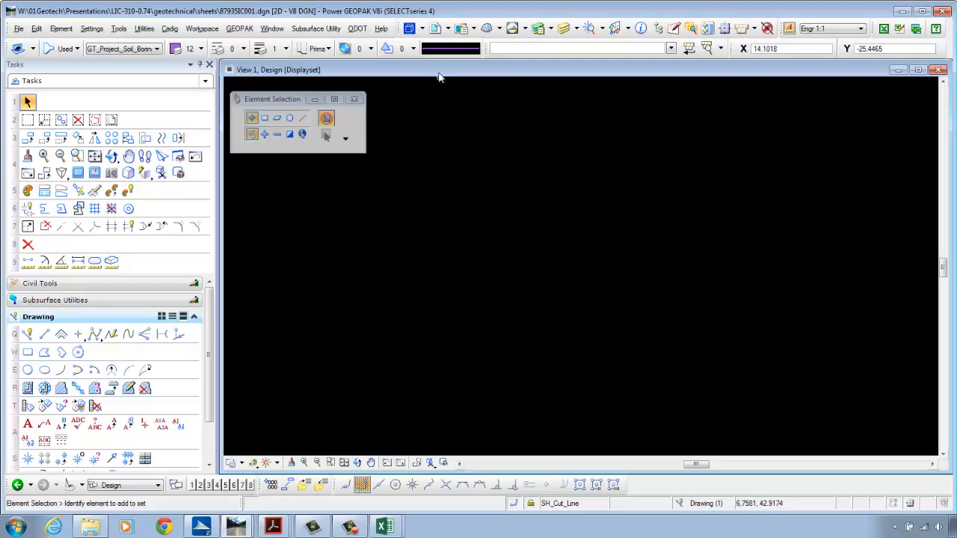
left_click(409, 30)
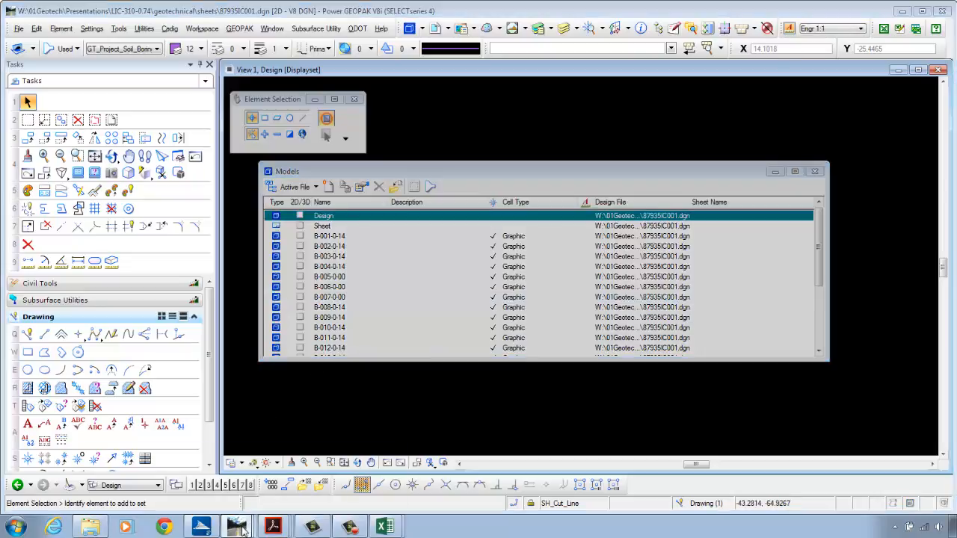
- Switch to 87935IP007.dgn, activate its Design view group and display the file's models
mouse_move(241, 529)
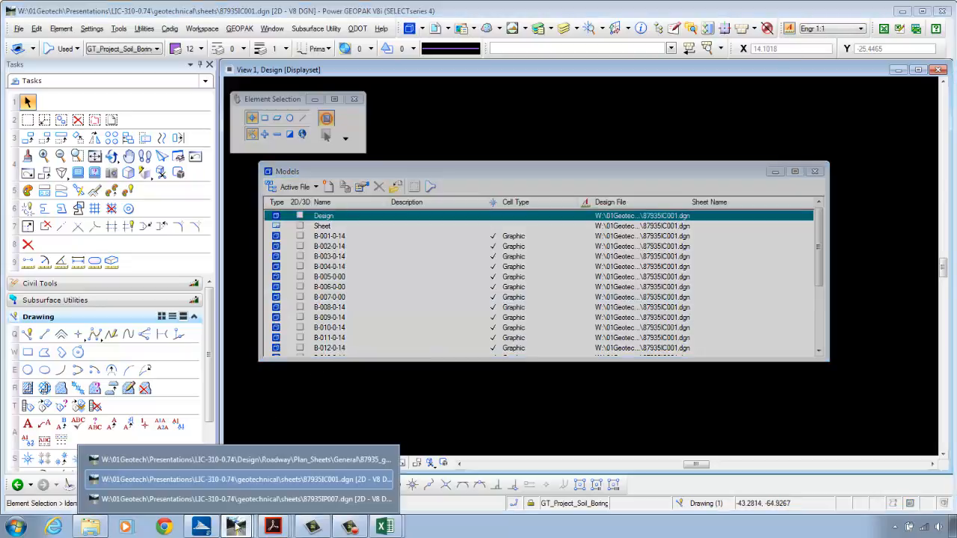
left_click(217, 500)
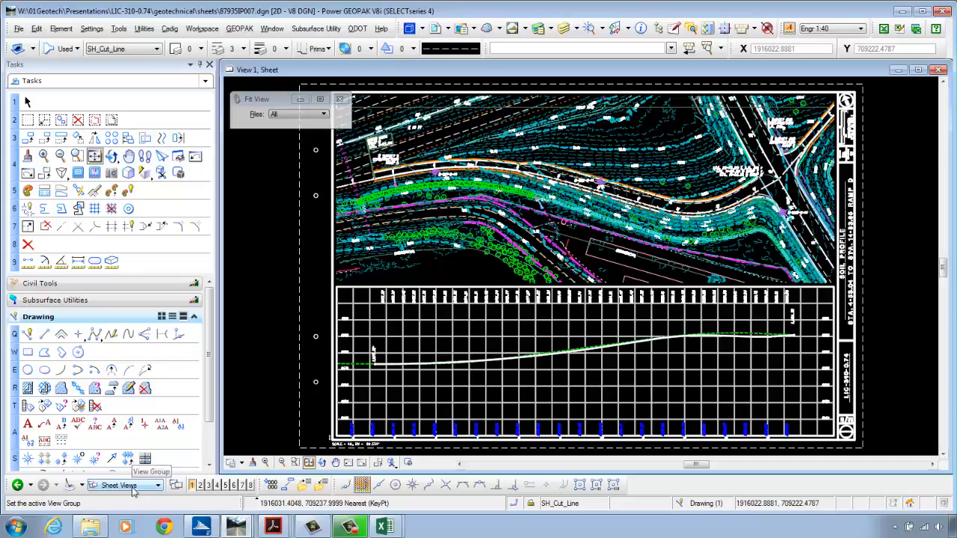
left_click(132, 487)
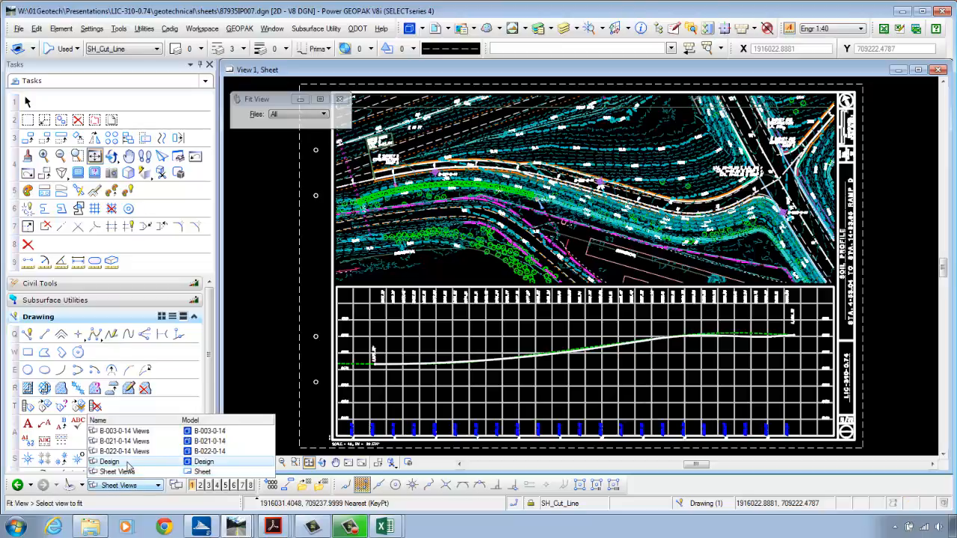
left_click(127, 463)
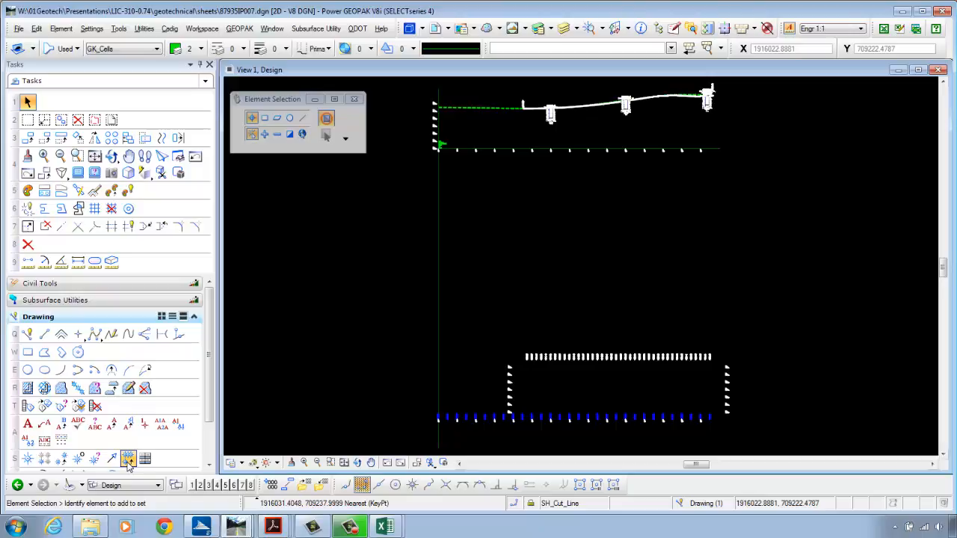
left_click(413, 28)
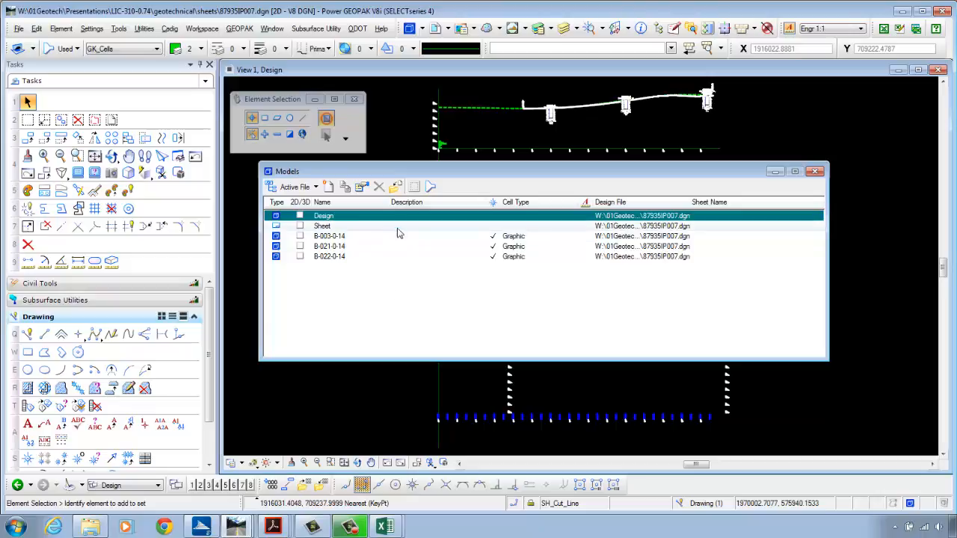
left_click(395, 188)
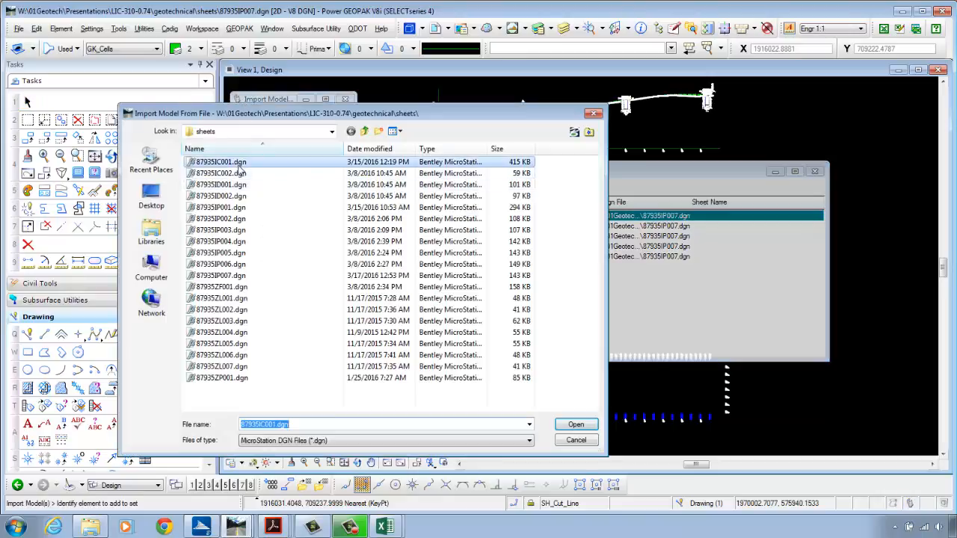
left_click(239, 162)
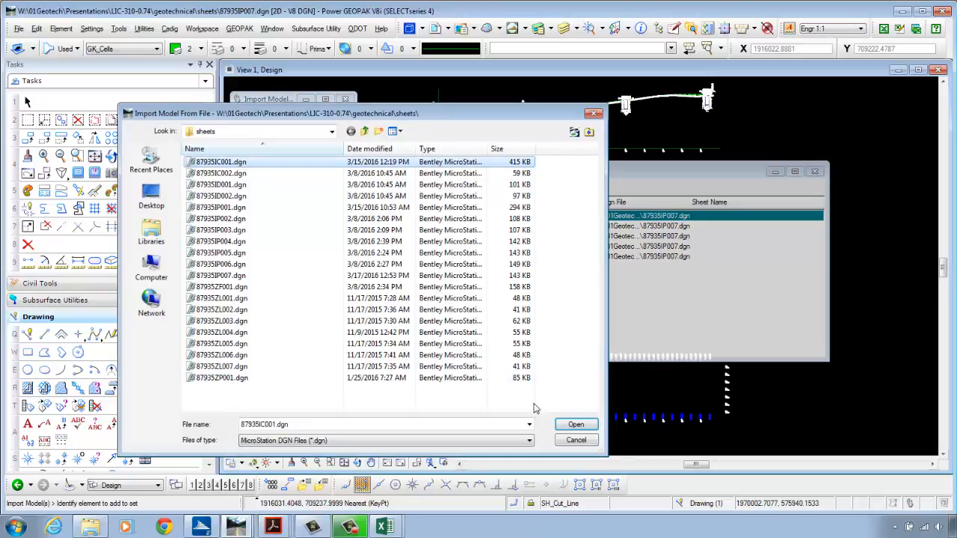
left_click(575, 424)
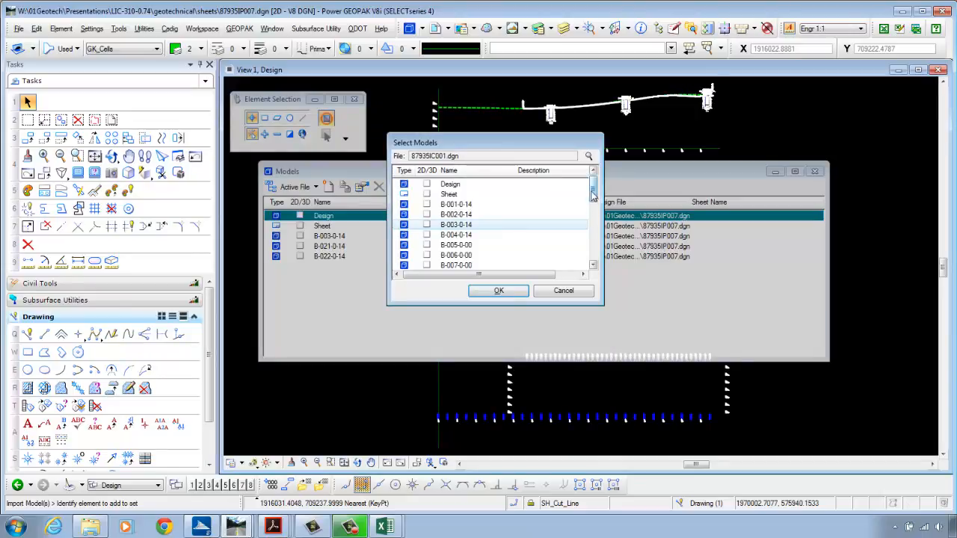
left_click_drag(594, 194, 594, 243)
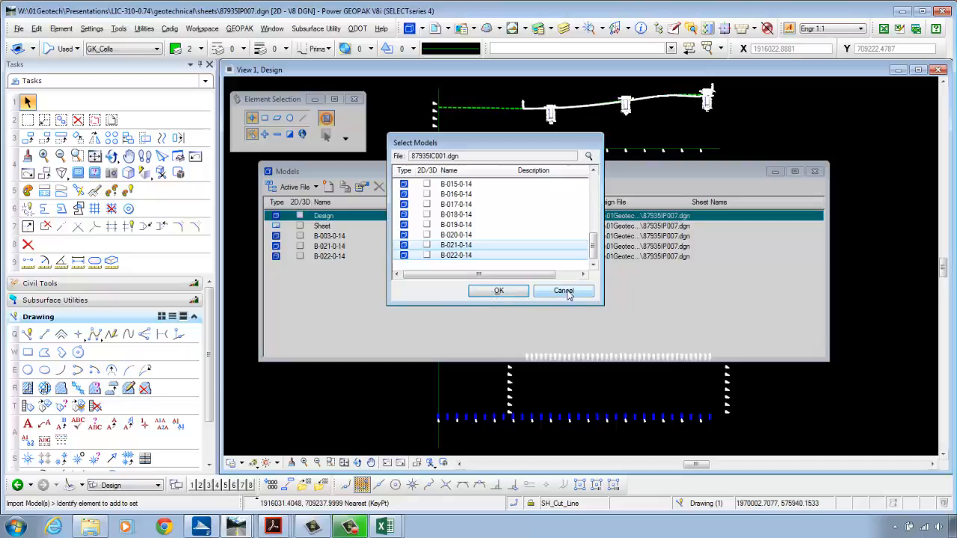
left_click(564, 291)
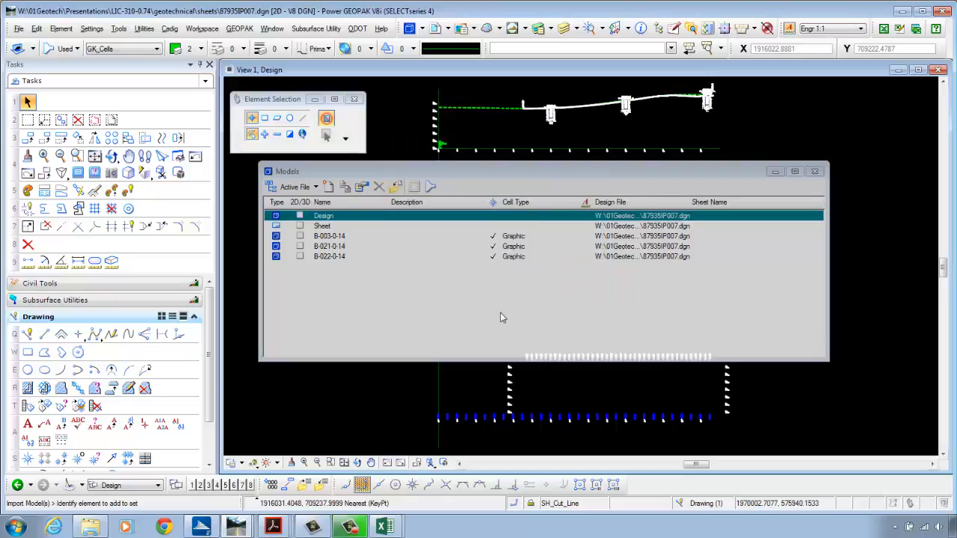
- Activate the B-003-0-14 model, close the model list and open the boring title's ODOT_BORING_PROF_XS tag for editing
double_click(329, 236)
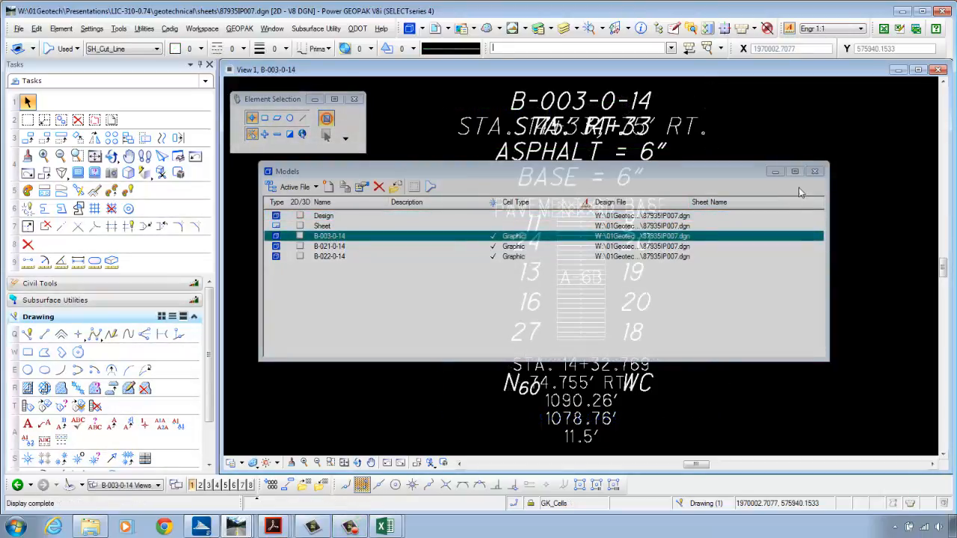
left_click(815, 173)
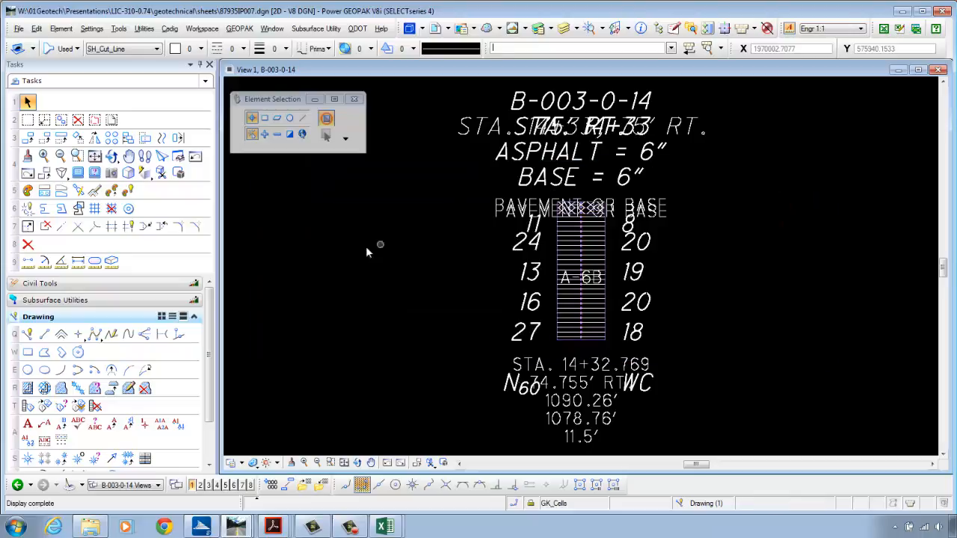
left_click(45, 405)
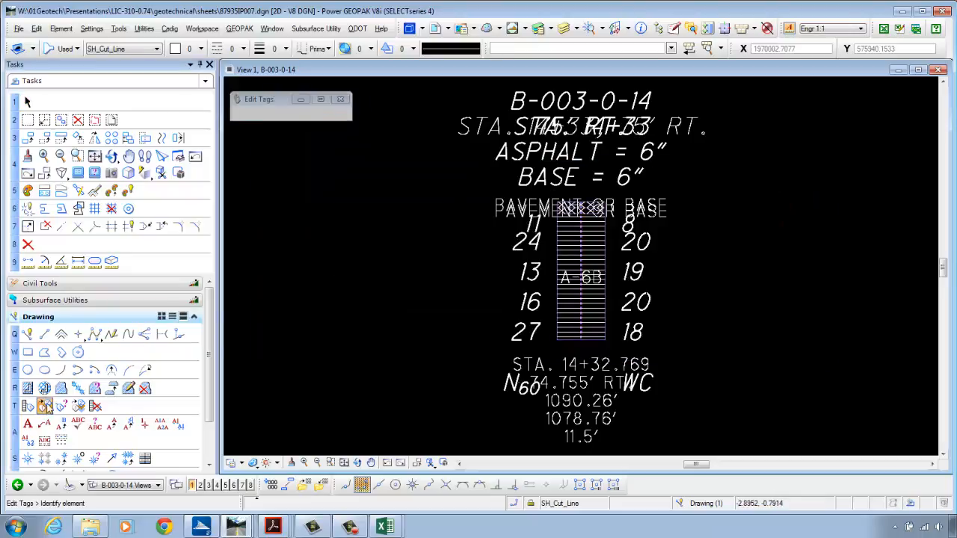
left_click(545, 109)
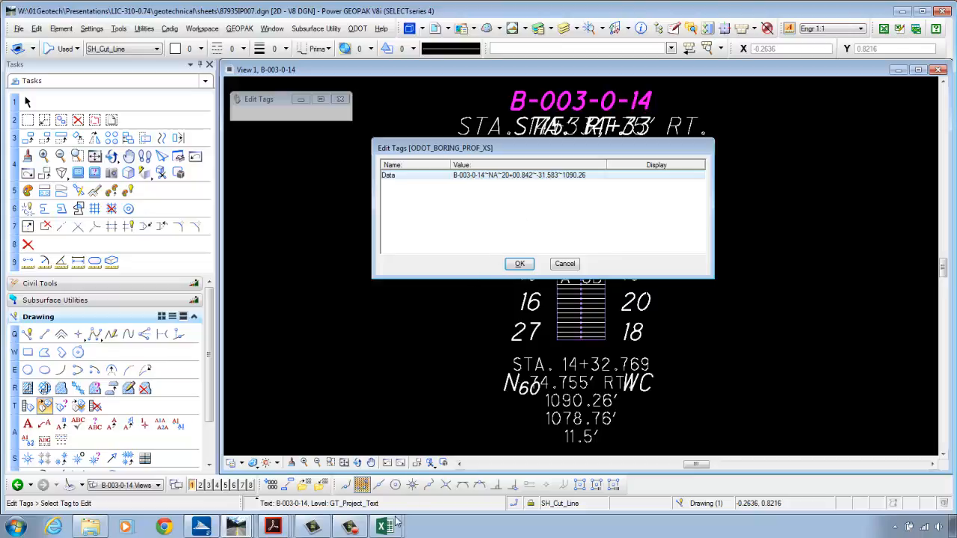
- Replace the station in the B-003-0-14 Data tag with 14+32.7691, copied from the Ramp D report in Excel
mouse_move(384, 527)
left_click(365, 479)
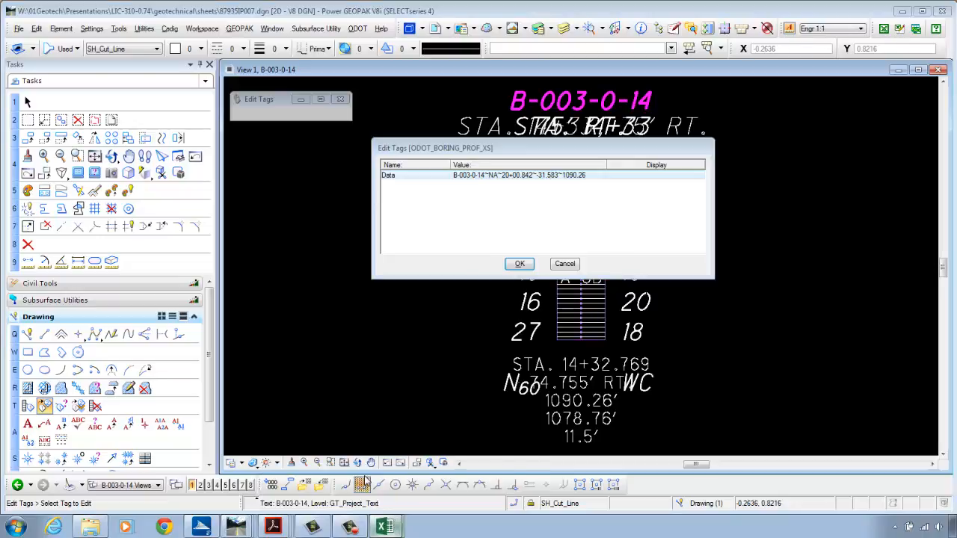
left_click(100, 147)
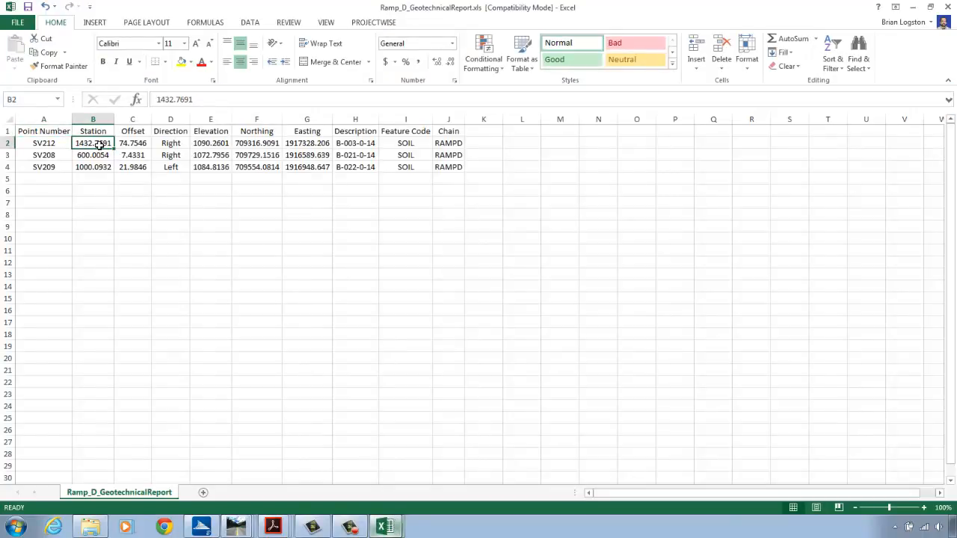
key("ctrl+c")
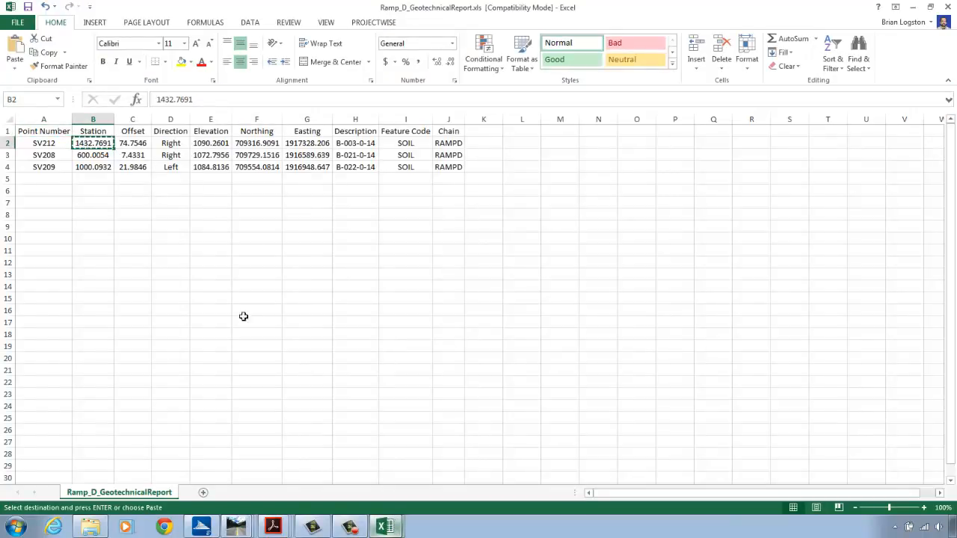
mouse_move(236, 527)
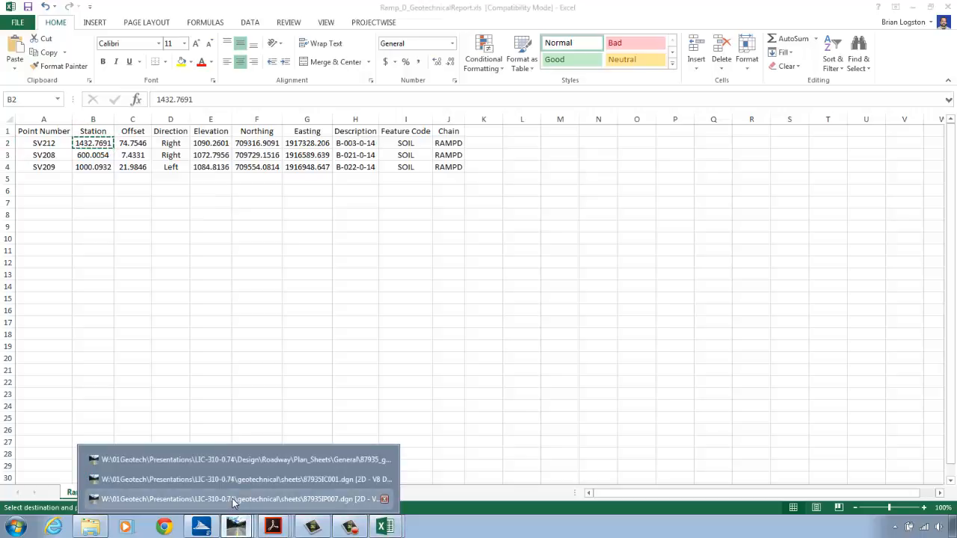
left_click(291, 498)
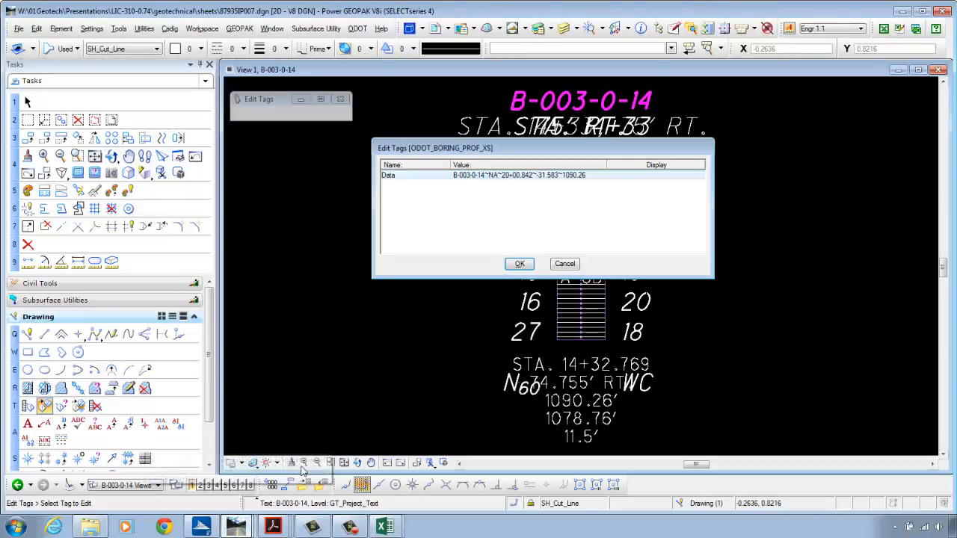
double_click(508, 177)
left_click_drag(500, 183, 532, 185)
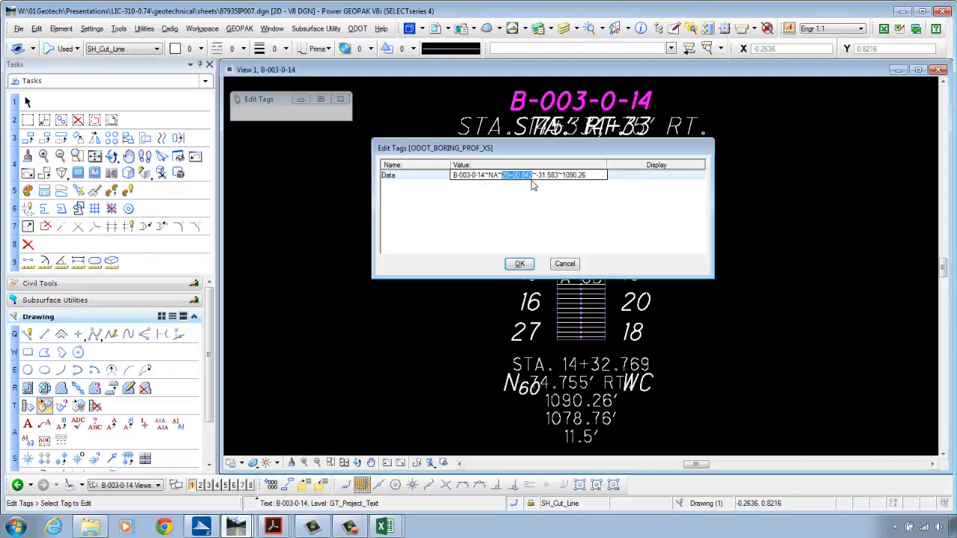
key("ctrl+v")
type("+")
- Copy the Ramp D offset of boring B-003-0-14 from Ramp_D_GeotechnicalReport.xls in Excel and return to 87935IP007.dgn in Power GEOPAK
mouse_move(384, 527)
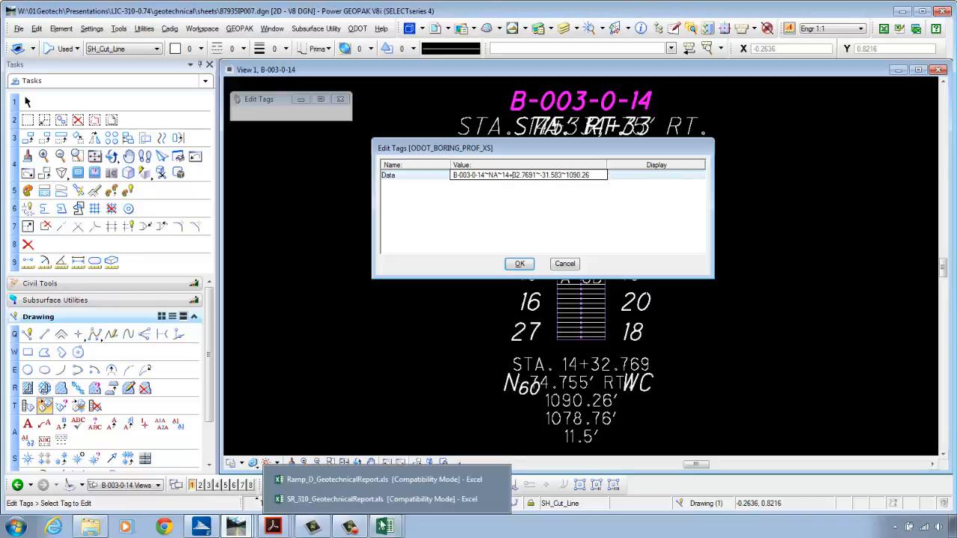
left_click(368, 481)
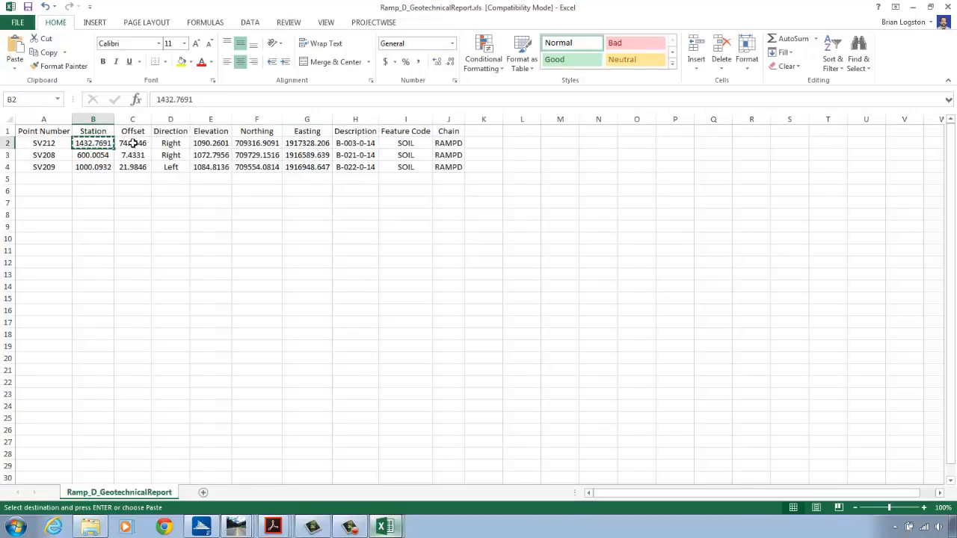
left_click(133, 143)
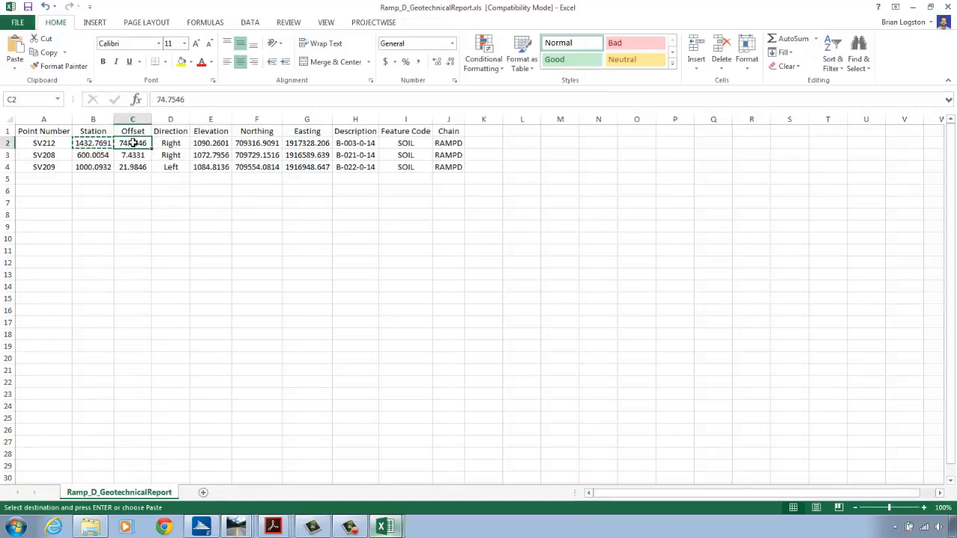
key("ctrl+c")
mouse_move(232, 529)
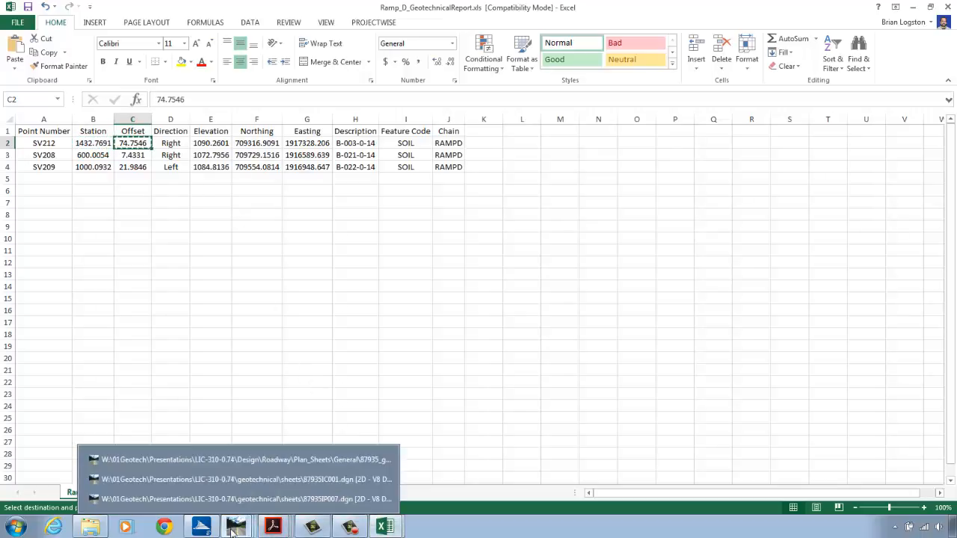
left_click(229, 498)
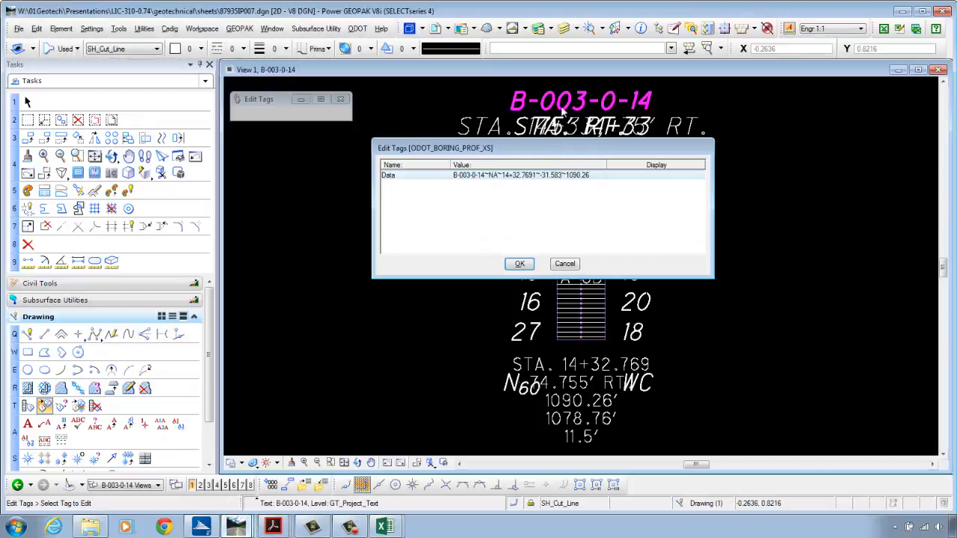
- Replace the offset in the B-003-0-14 Data tag with the copied value 74.7546 and accept the tag edit
left_click(553, 182)
left_click(541, 180)
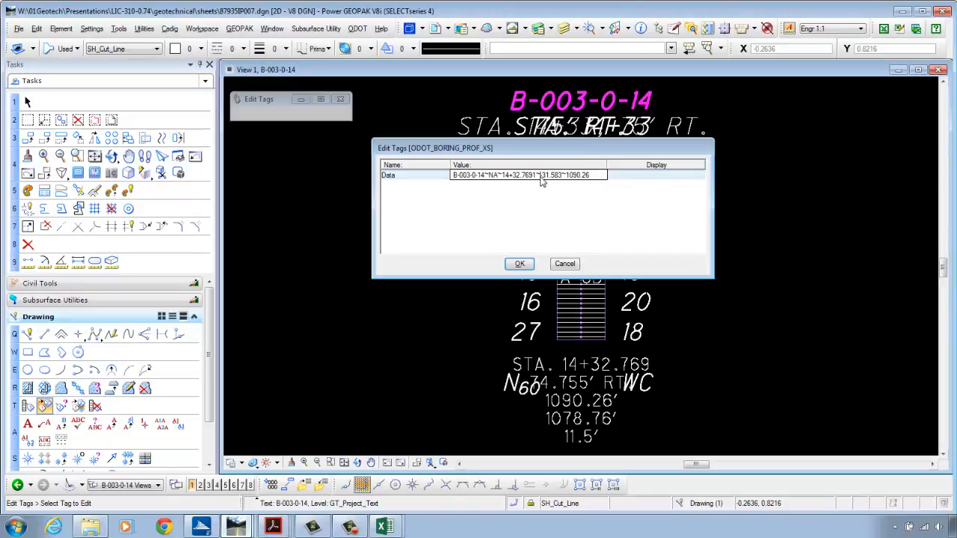
type("-")
key("Delete")
key("Delete")
key("Delete")
key("Delete")
key("Delete")
key("Delete")
key("Delete")
key("ctrl+v")
left_click(519, 265)
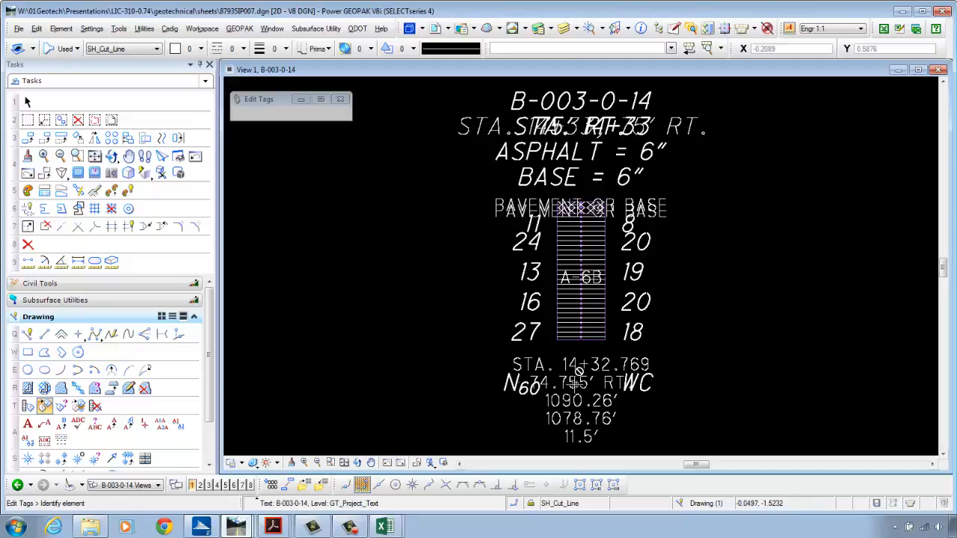
- Leave tag editing, activate the Design view group and look through the ODOT Geotechnical commands
left_click(28, 102)
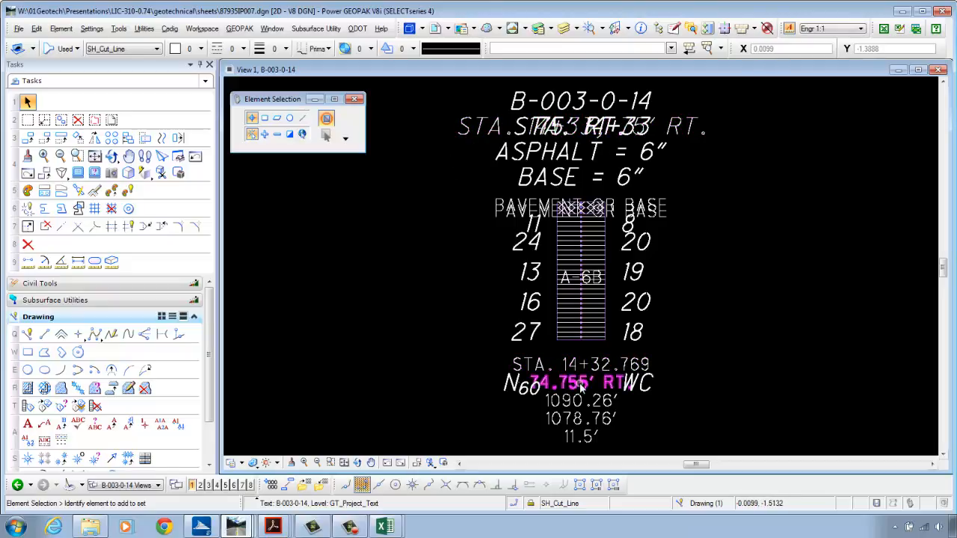
left_click(141, 487)
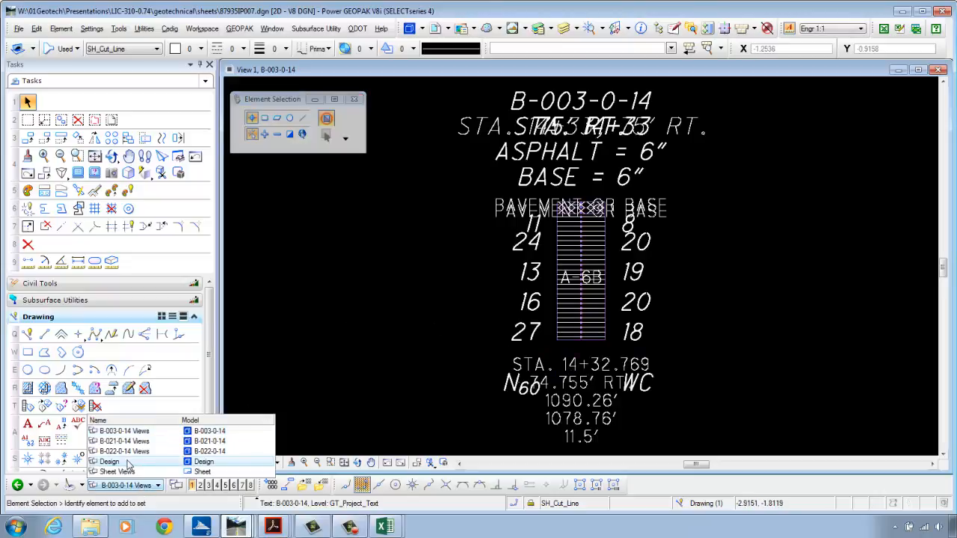
left_click(126, 463)
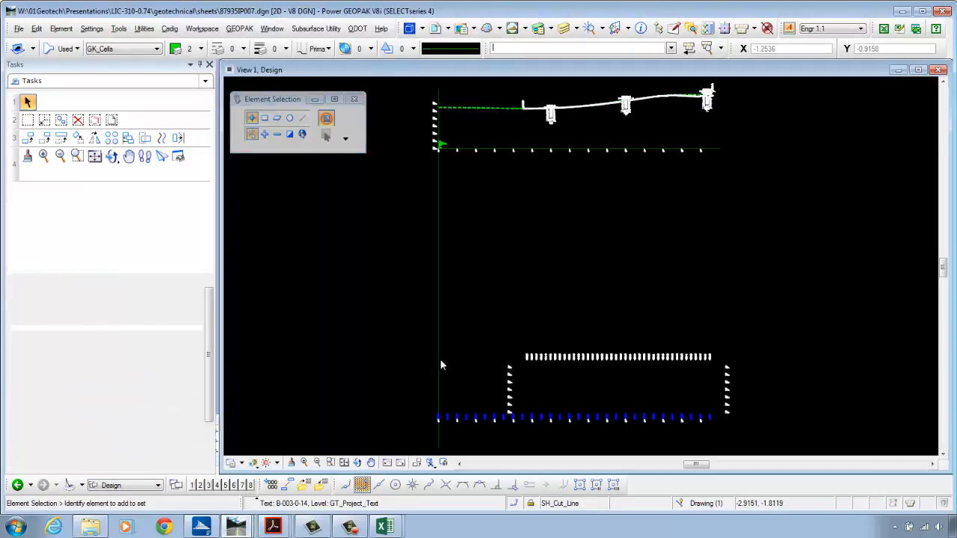
left_click(358, 29)
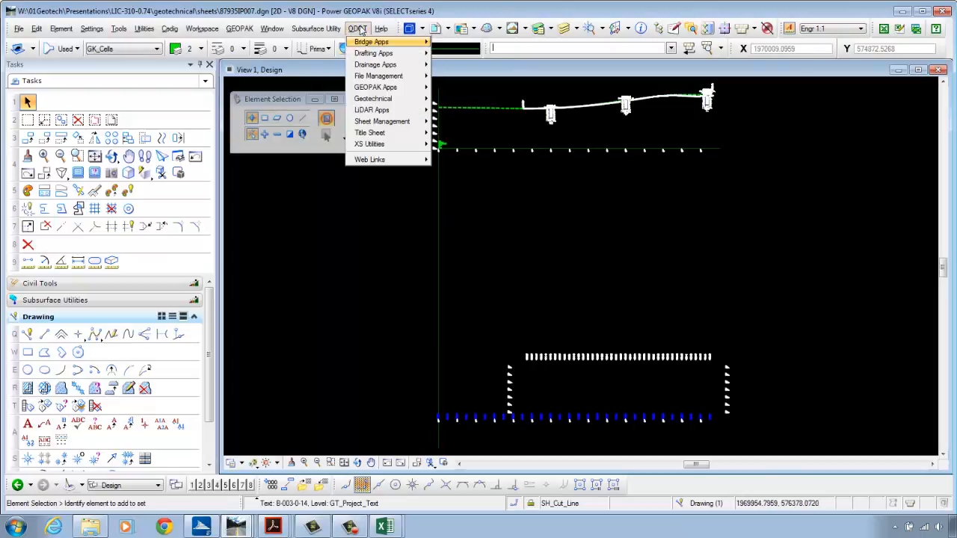
mouse_move(396, 99)
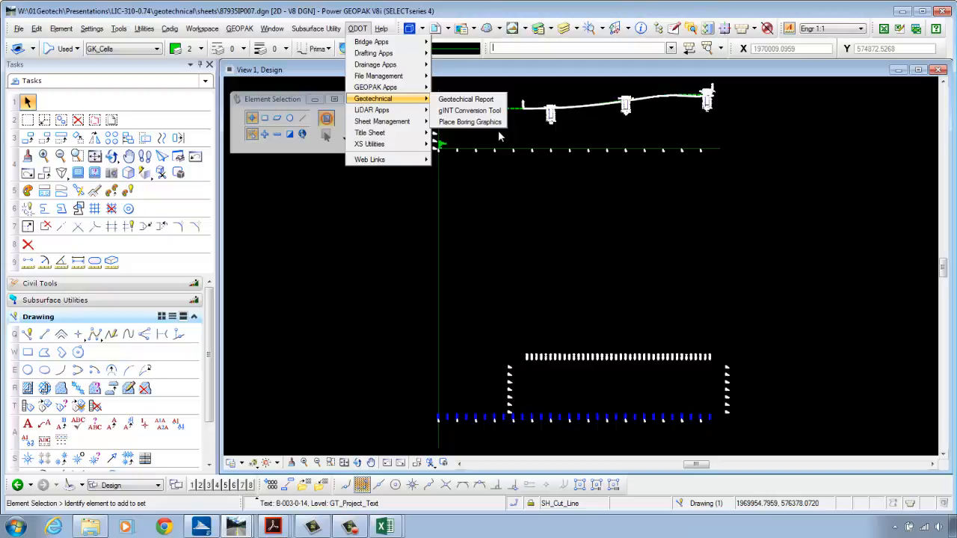
left_click(505, 181)
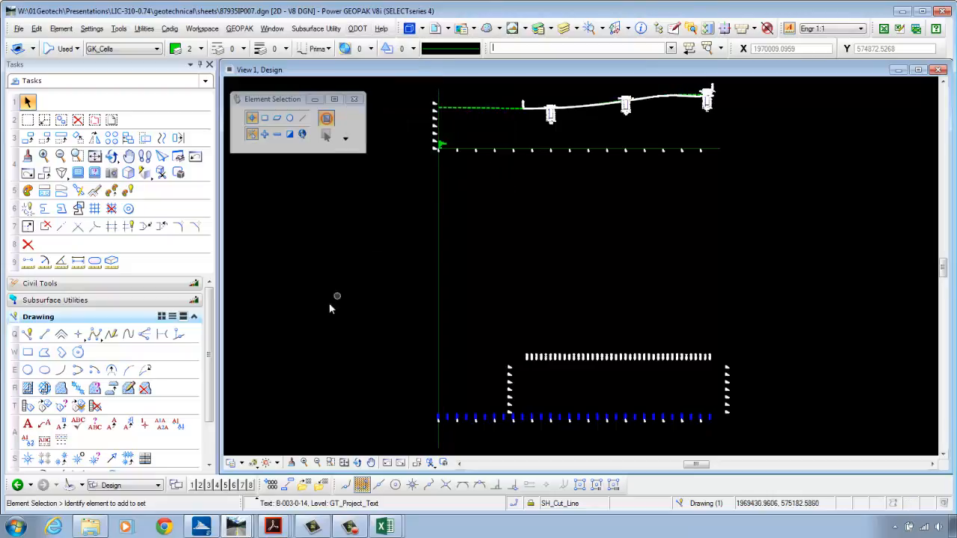
- Activate the Sheet Views group and set the Profile reference's nested attachments to Live Nesting
left_click(157, 485)
left_click(154, 472)
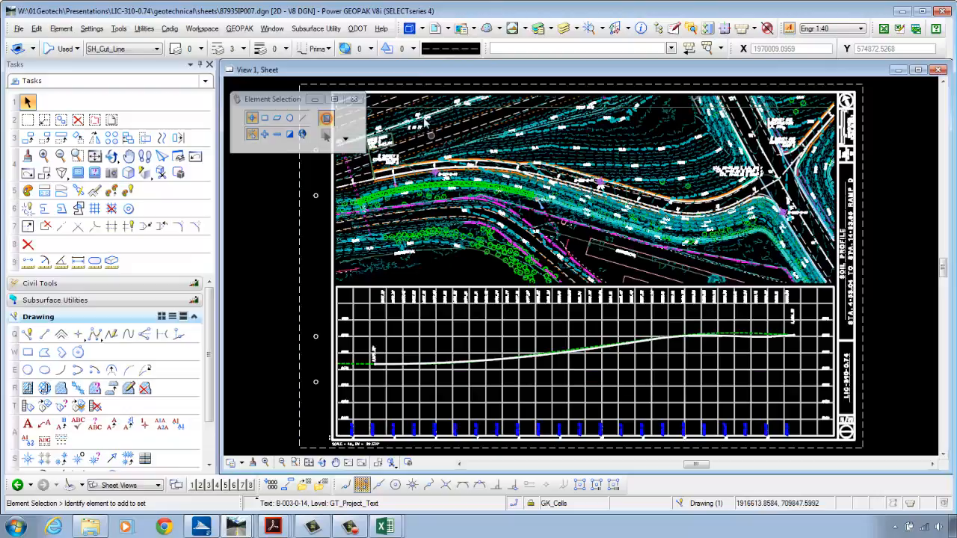
left_click(434, 29)
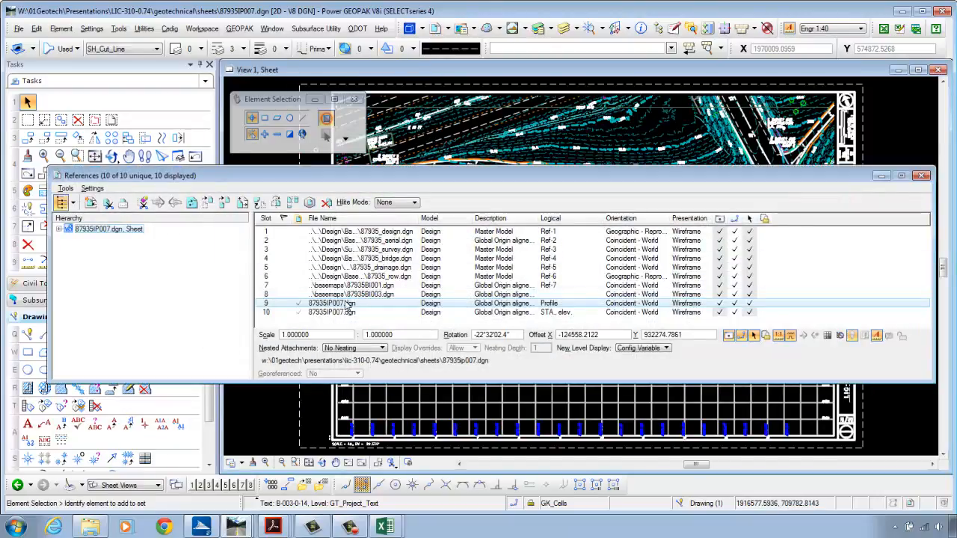
left_click(347, 352)
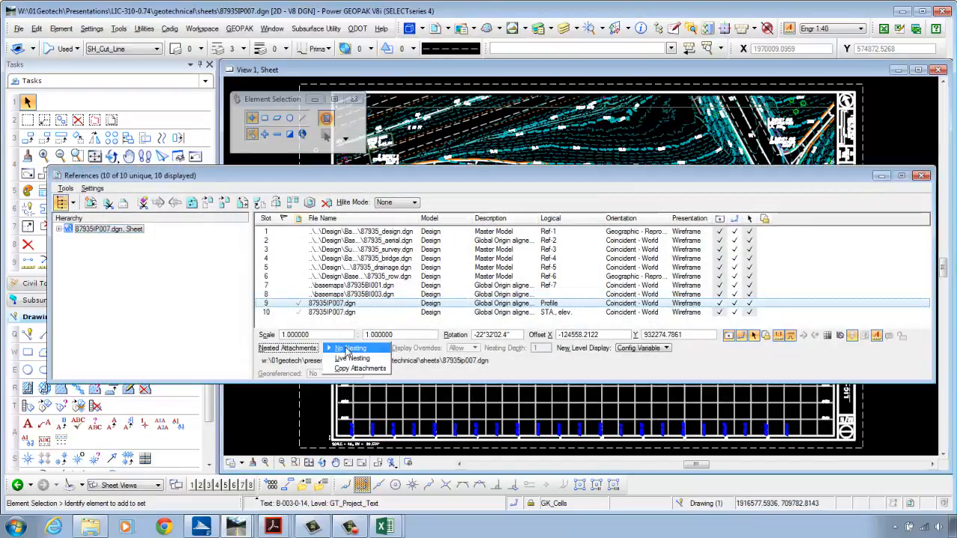
left_click(349, 366)
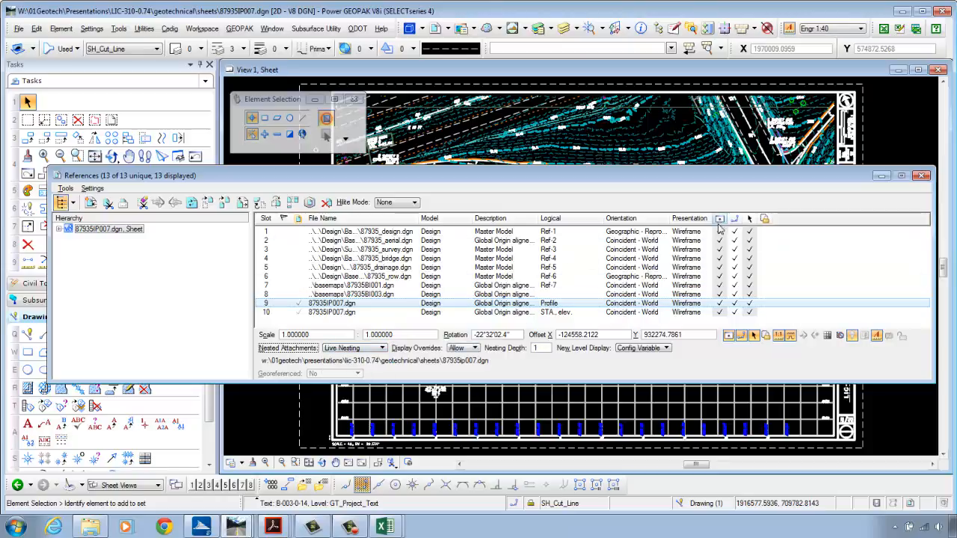
left_click(922, 177)
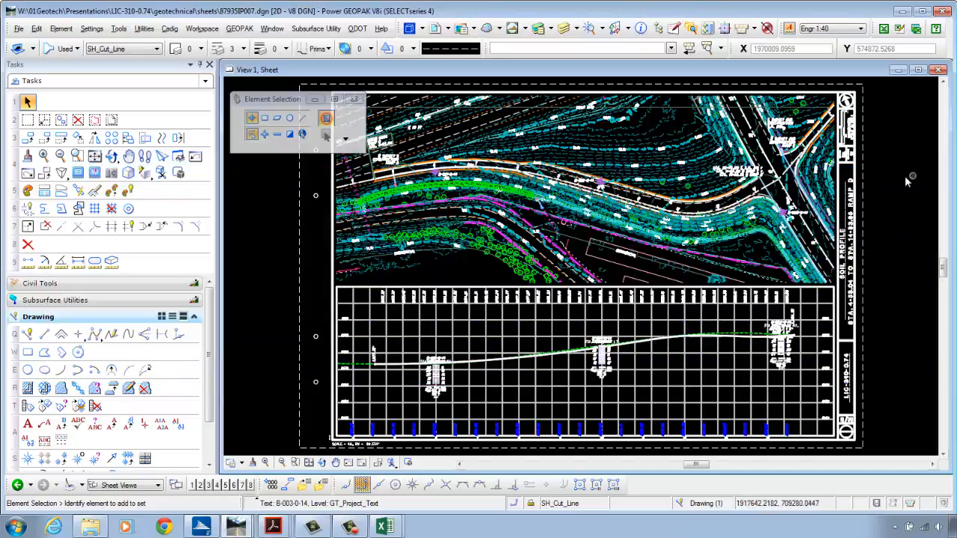
- Turn off levels GT_Project_Text_3, SC_Scratch1, SC_Scratch2 and SC_Scratch3 in the three ODOT_Boring_Profile references nested under Profile
left_click(566, 32)
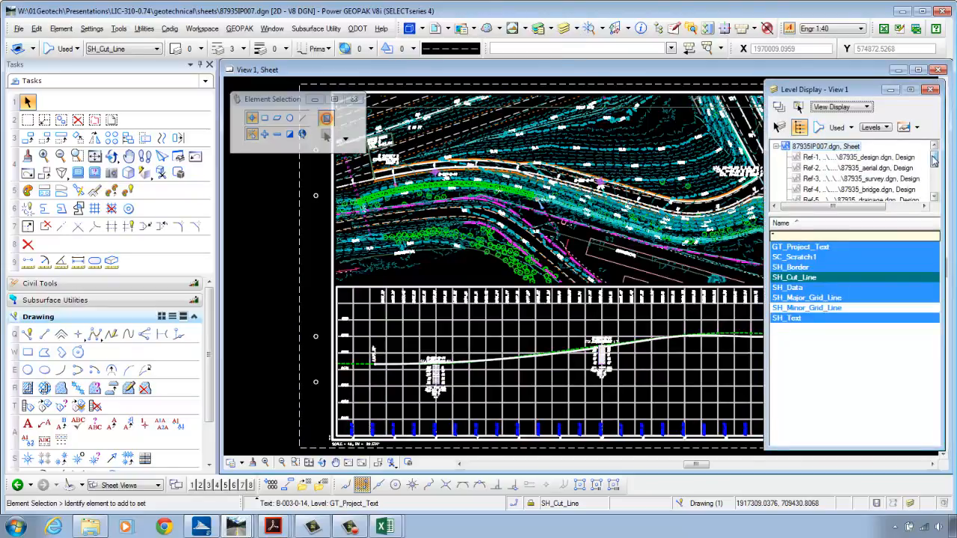
left_click_drag(933, 166, 934, 183)
left_click(786, 180)
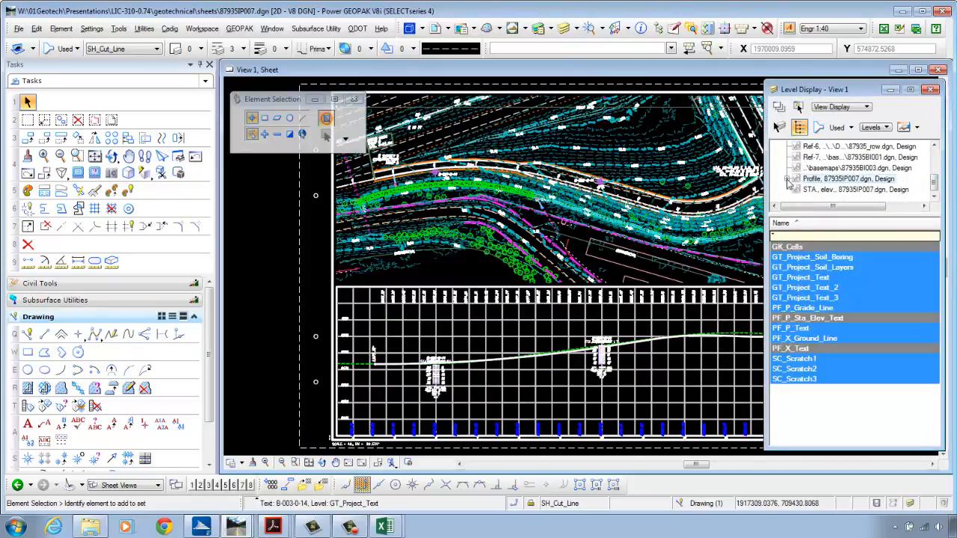
left_click(786, 180)
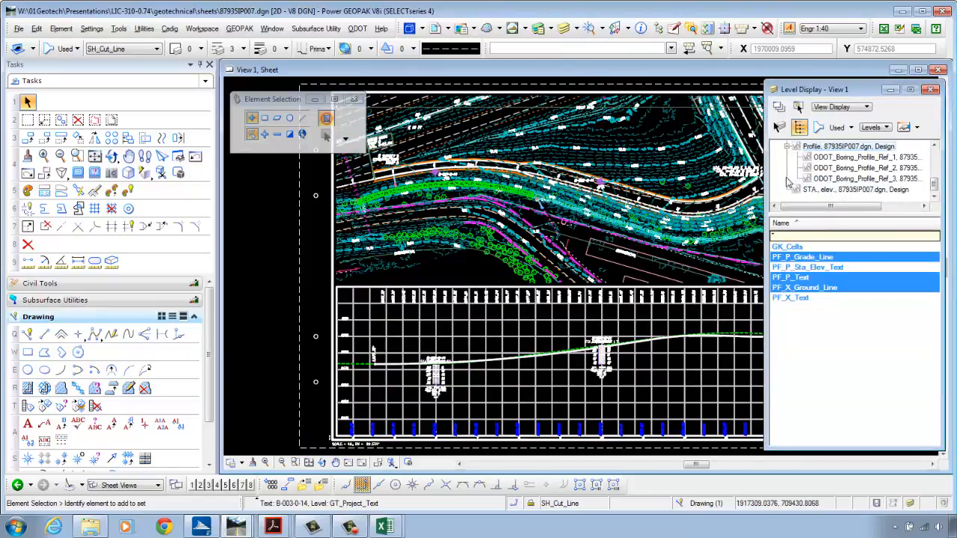
left_click(833, 158)
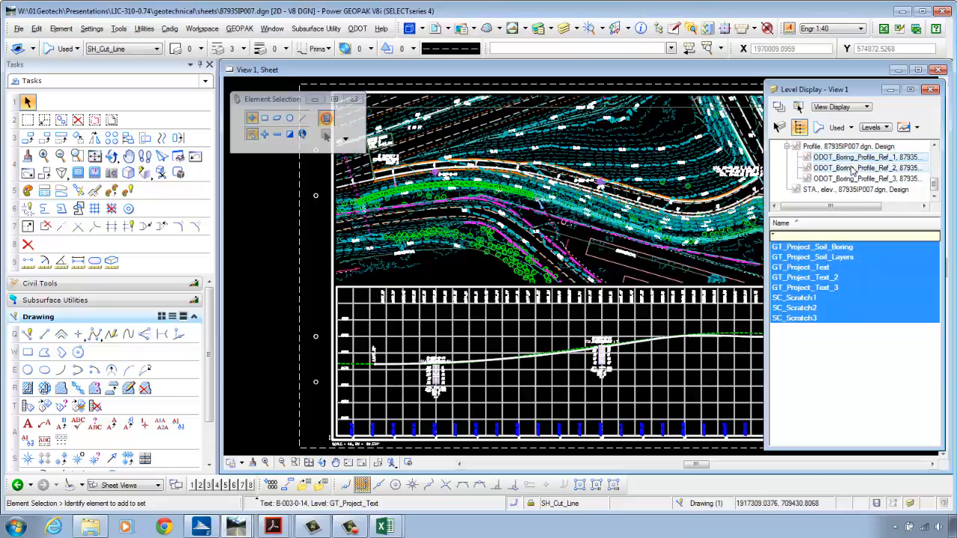
left_click(851, 180, "shift")
left_click_drag(831, 293, 824, 325)
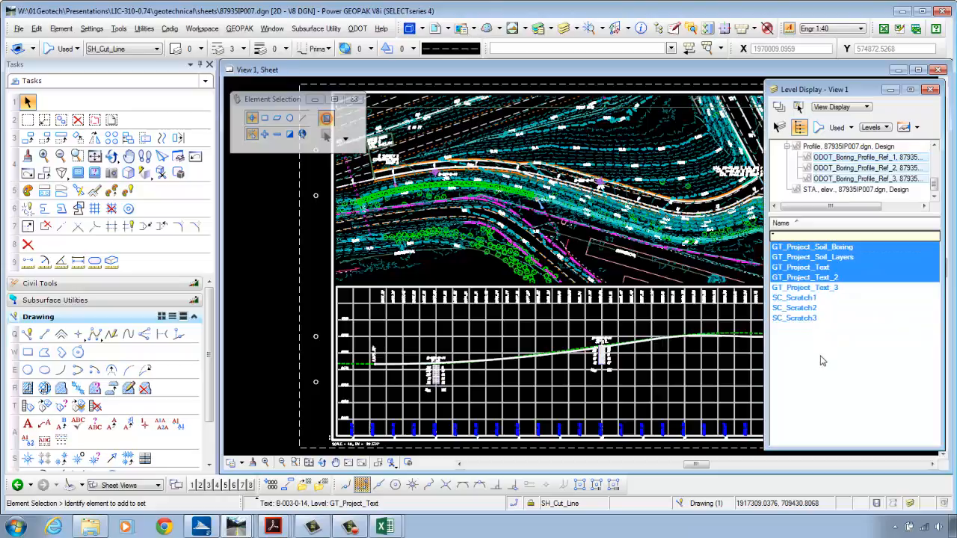
left_click(931, 90)
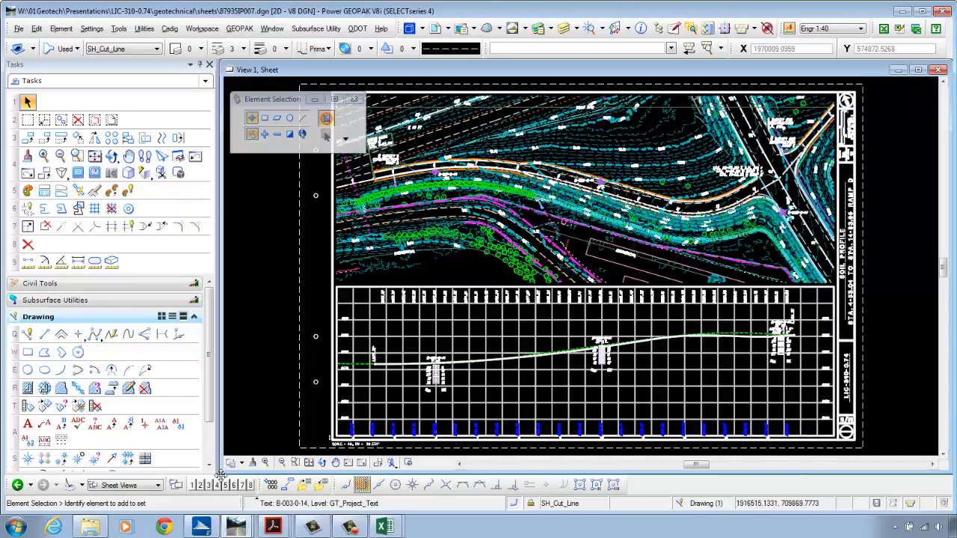
- Check the boring graphics on the sheet's profile, fit the whole sheet in the view and save the file's settings
left_click(266, 464)
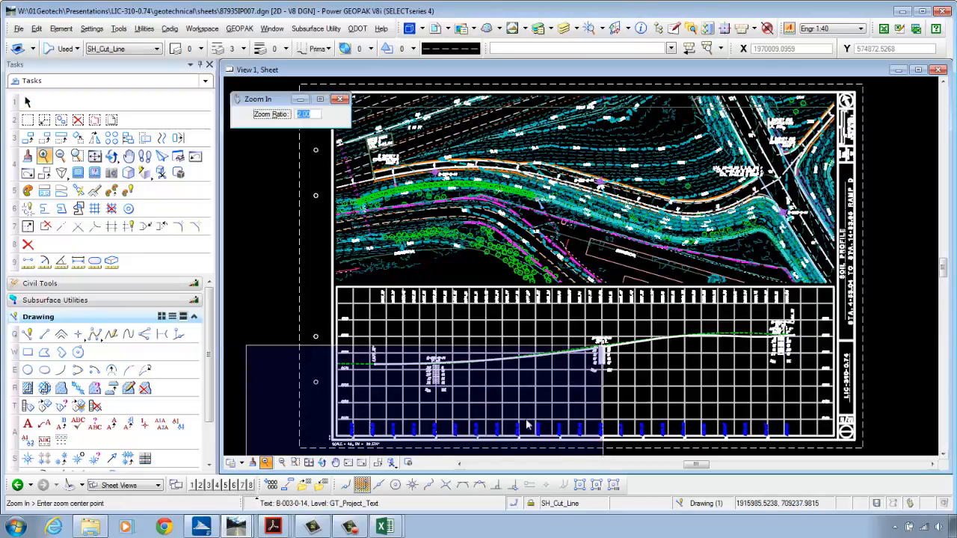
left_click(672, 340)
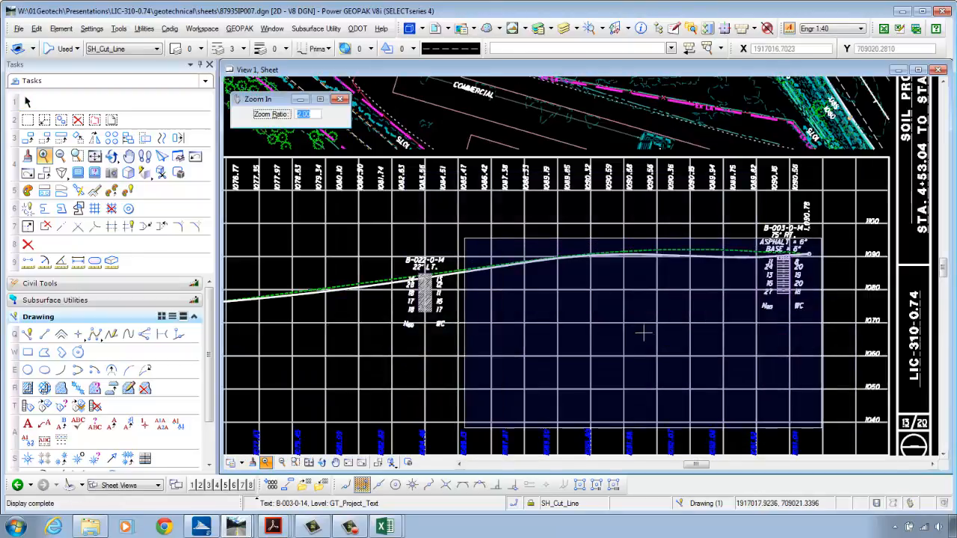
right_click(625, 380)
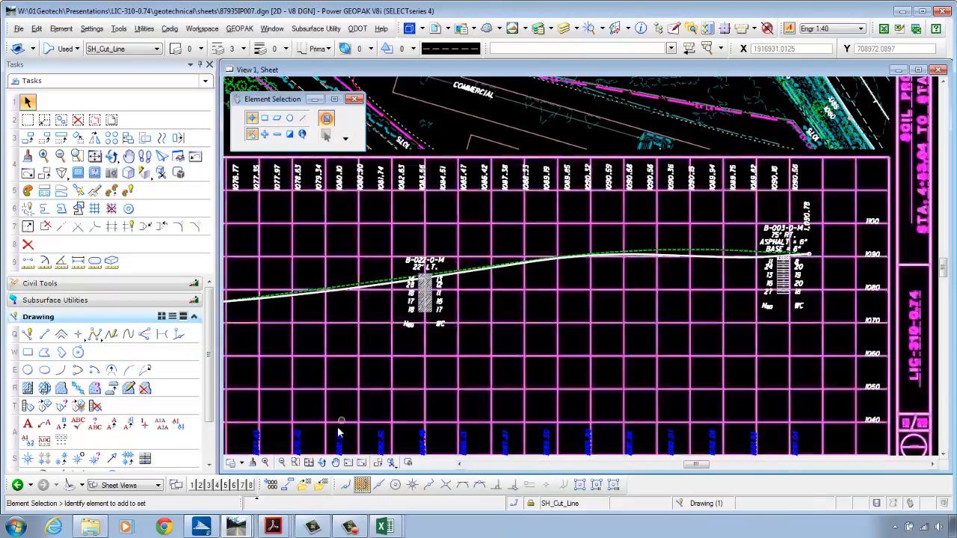
left_click(309, 464)
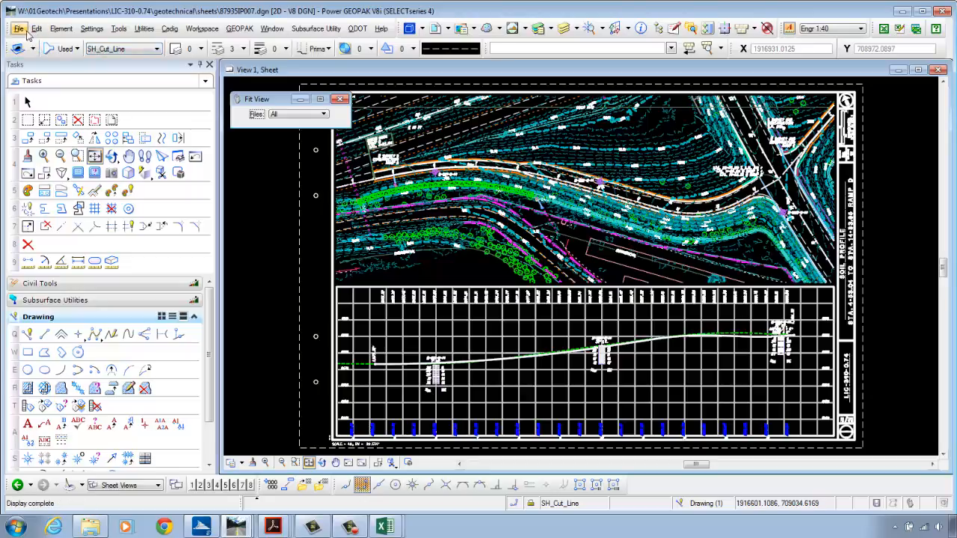
left_click(19, 29)
left_click(39, 118)
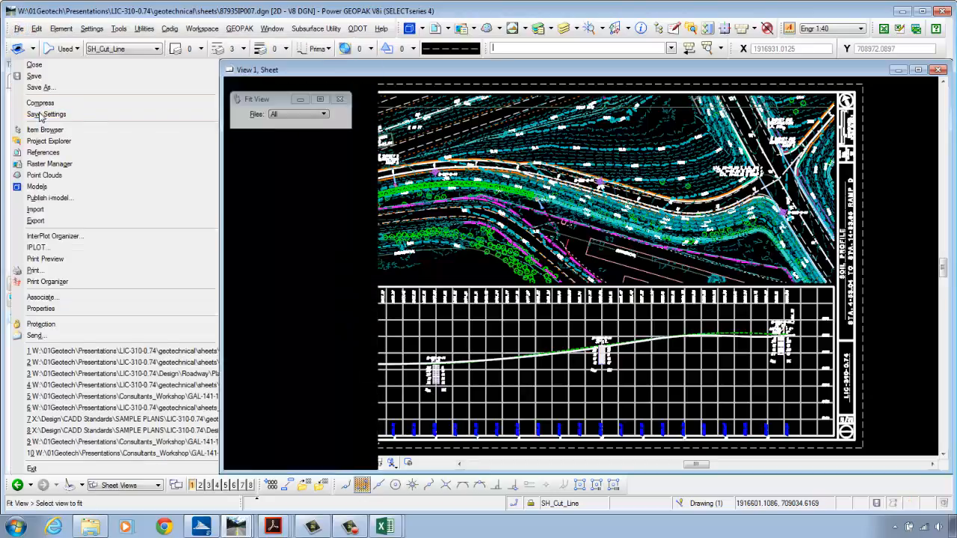